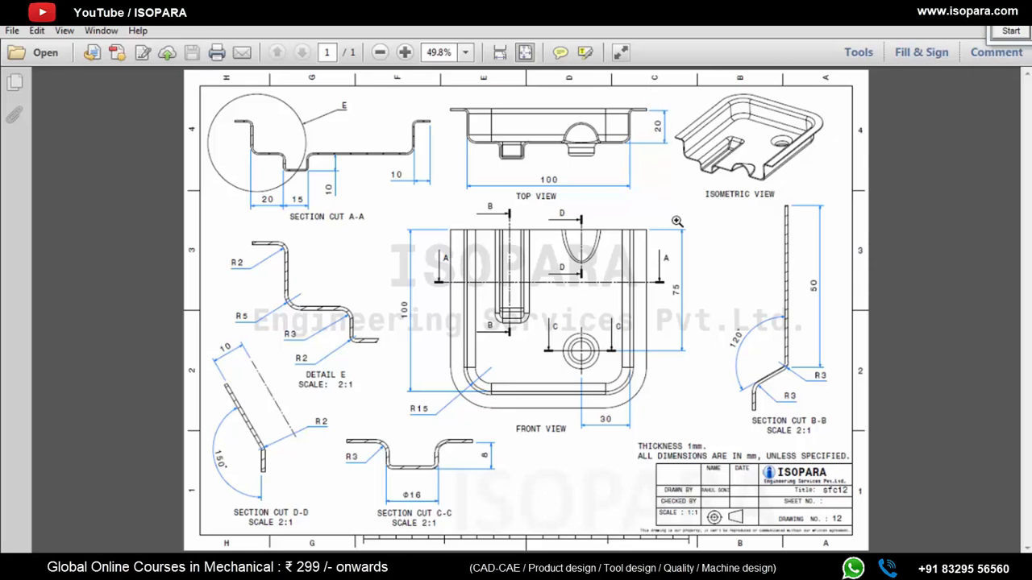
# Step: Zoom in on the drawing's isometric view and outline the part's flat base with thick red lines
pyautogui.moveTo(667, 85); pyautogui.dragTo(850, 209)
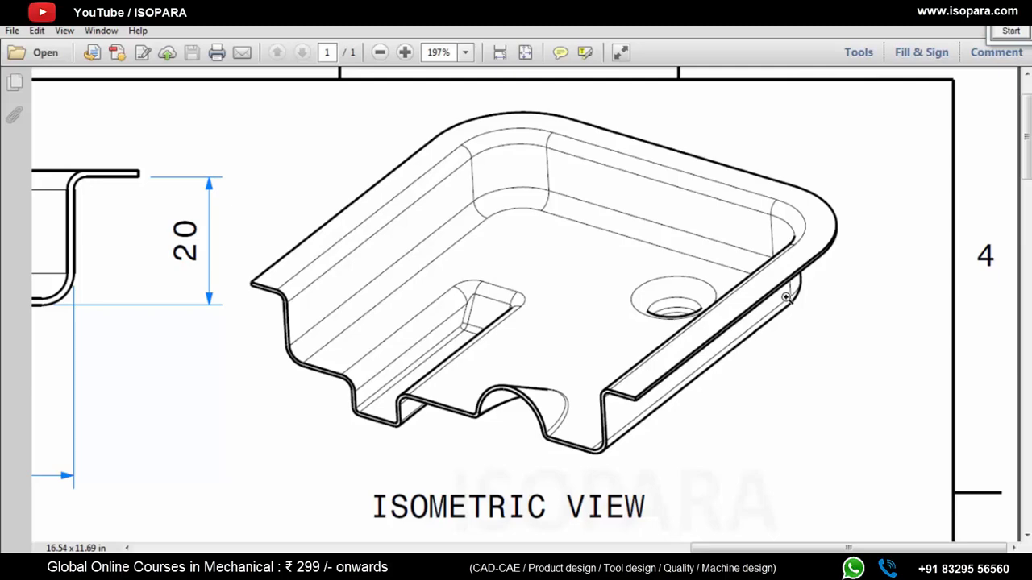
pyautogui.click(1011, 32)
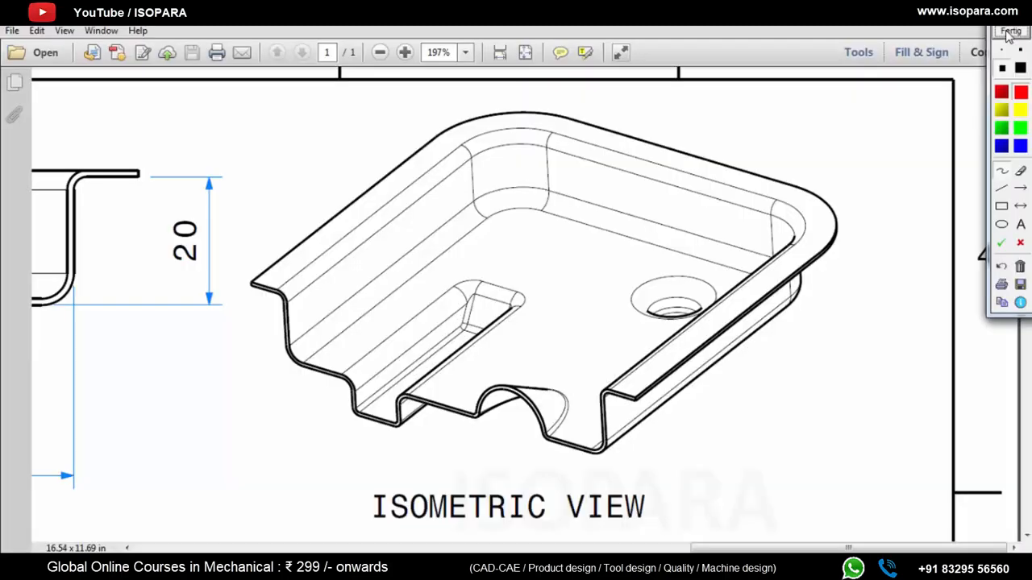
pyautogui.click(999, 187)
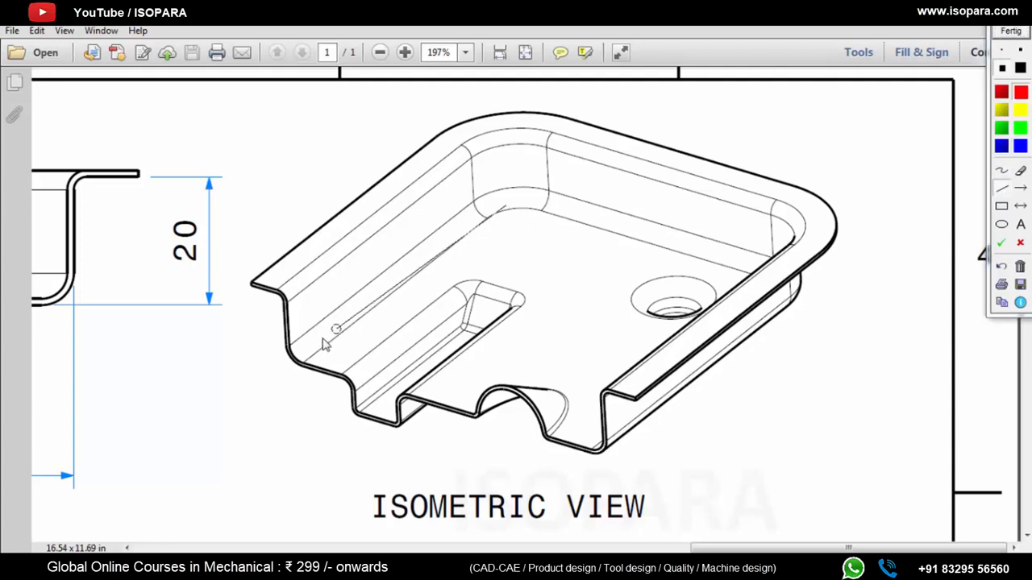
pyautogui.moveTo(297, 349)
pyautogui.mouseDown()
pyautogui.moveTo(426, 282)
pyautogui.moveTo(508, 207)
pyautogui.mouseUp()
pyautogui.moveTo(669, 266)
pyautogui.mouseDown()
pyautogui.moveTo(802, 291)
pyautogui.moveTo(607, 446)
pyautogui.mouseUp()
pyautogui.moveTo(366, 390); pyautogui.dragTo(606, 446)
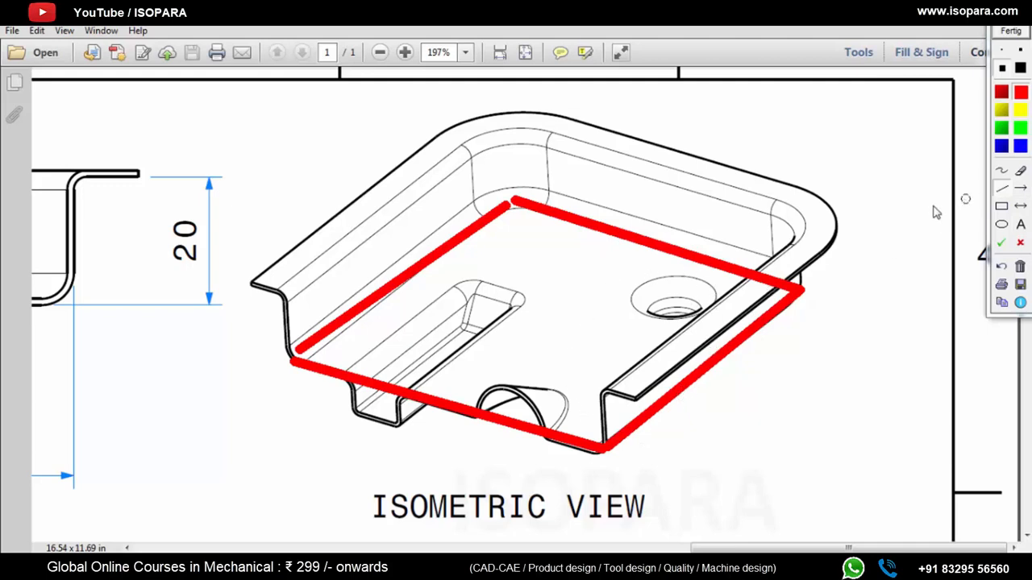
# Step: Mark the three side walls with thin blue dots and trace their vertical corners and upper edges with blue lines
pyautogui.click(1019, 170)
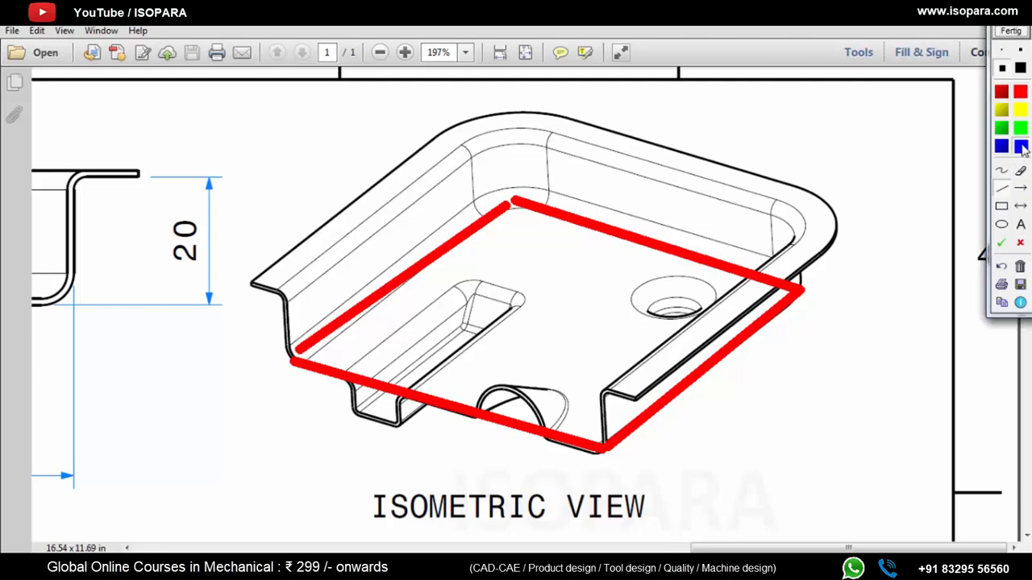
pyautogui.click(710, 378)
pyautogui.click(650, 225)
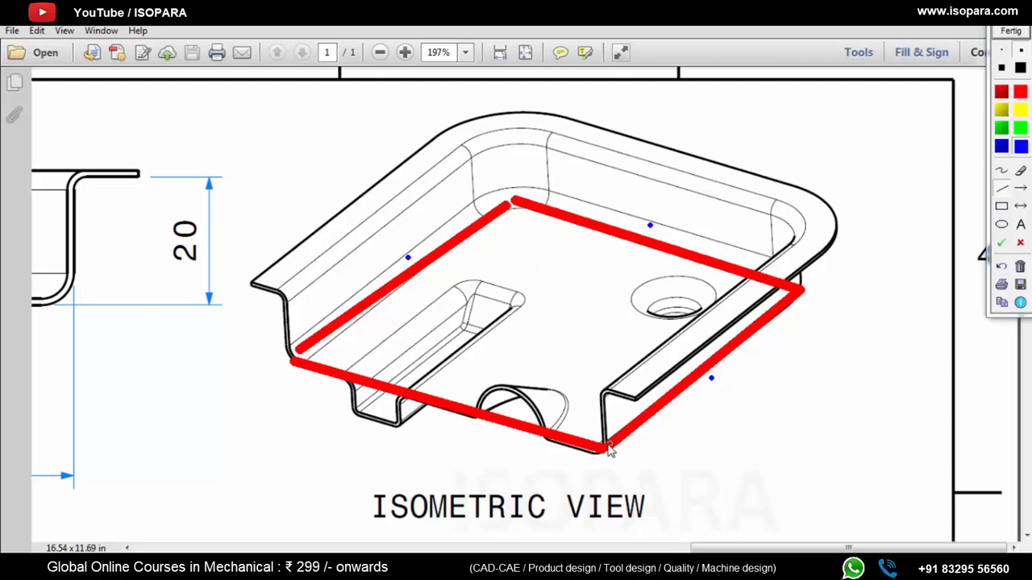
pyautogui.moveTo(603, 445); pyautogui.dragTo(604, 386)
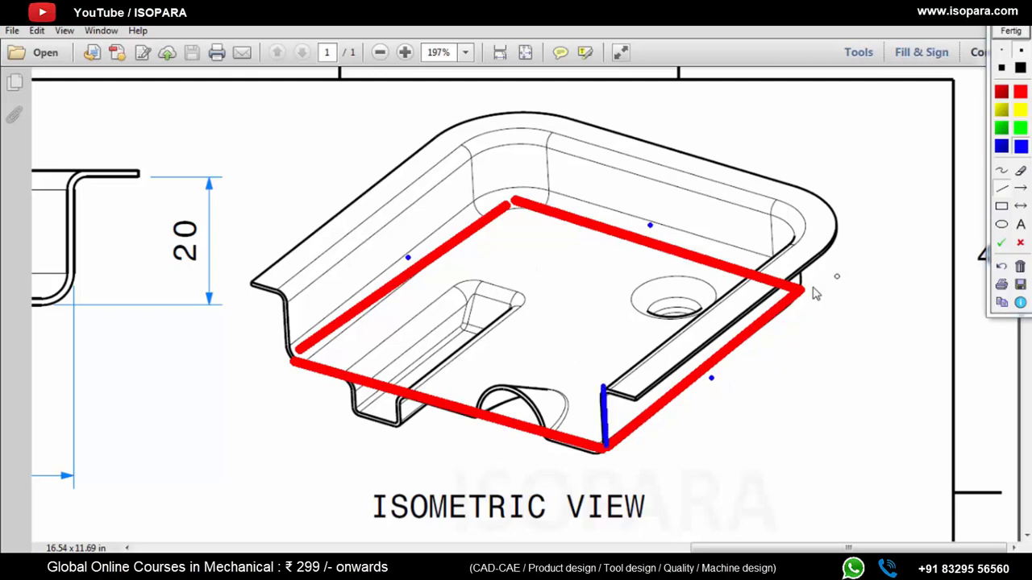
pyautogui.moveTo(804, 289); pyautogui.dragTo(804, 223)
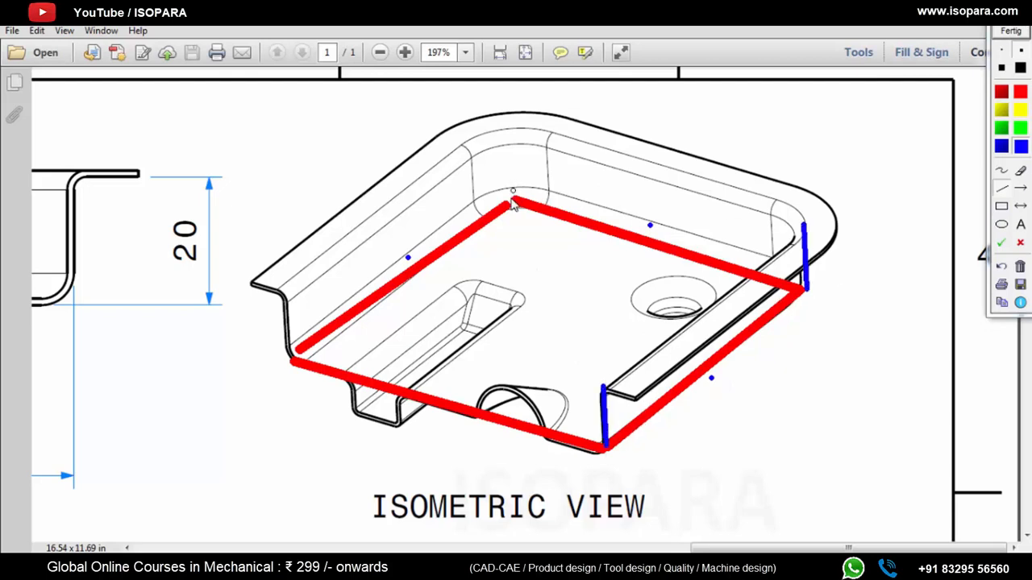
pyautogui.moveTo(511, 201); pyautogui.dragTo(499, 144)
pyautogui.moveTo(292, 360); pyautogui.dragTo(276, 292)
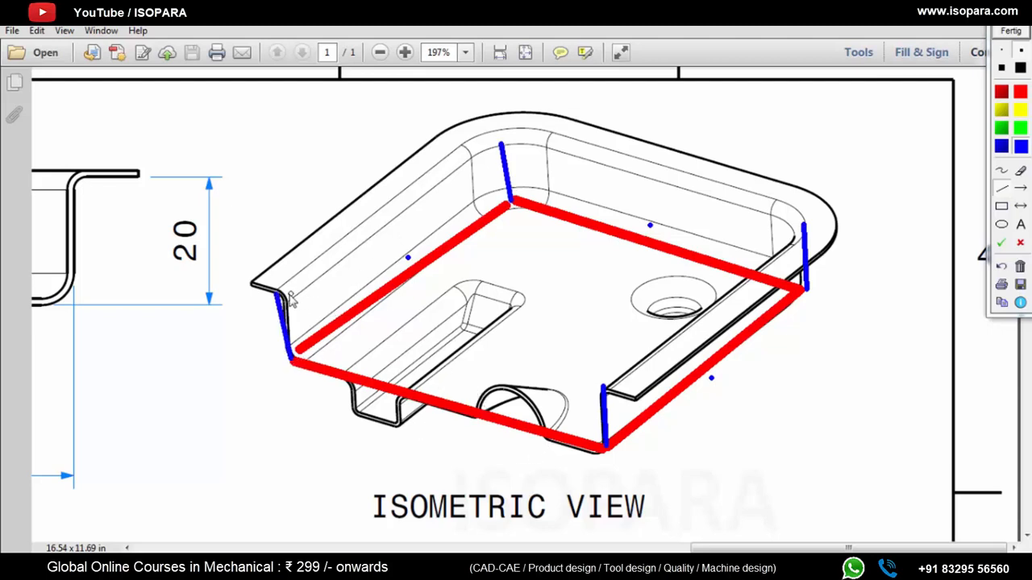
pyautogui.moveTo(500, 142)
pyautogui.mouseDown()
pyautogui.moveTo(808, 222)
pyautogui.moveTo(674, 351)
pyautogui.moveTo(605, 386)
pyautogui.mouseUp()
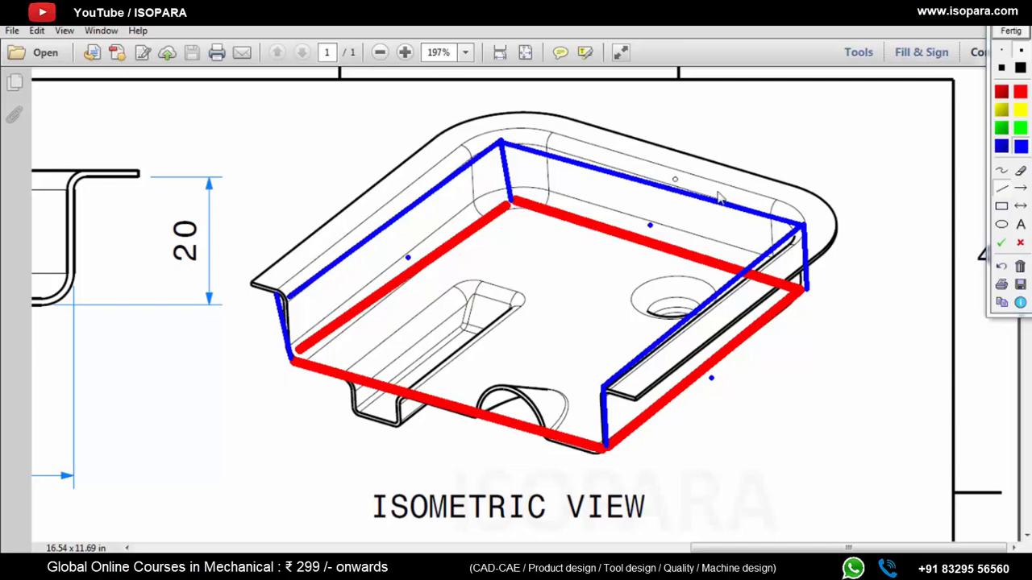
# Step: Mark the two rounded wall corners with green strokes and trace the outer flange outline in yellow
pyautogui.click(1019, 130)
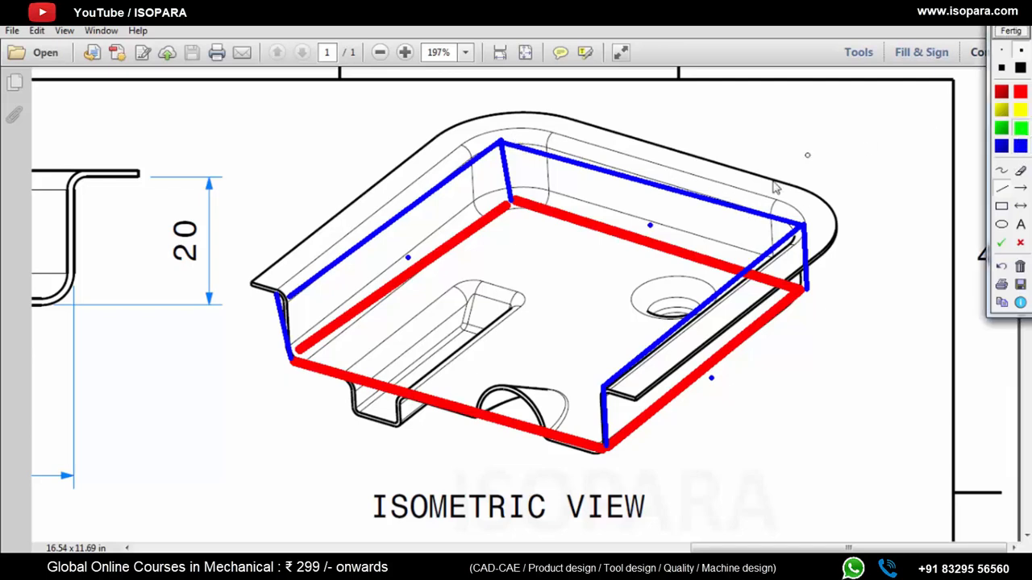
pyautogui.moveTo(759, 222)
pyautogui.mouseDown()
pyautogui.moveTo(758, 211)
pyautogui.moveTo(759, 258)
pyautogui.moveTo(724, 247)
pyautogui.mouseUp()
pyautogui.click(1002, 171)
pyautogui.moveTo(553, 159)
pyautogui.mouseDown()
pyautogui.moveTo(487, 163)
pyautogui.moveTo(462, 180)
pyautogui.mouseUp()
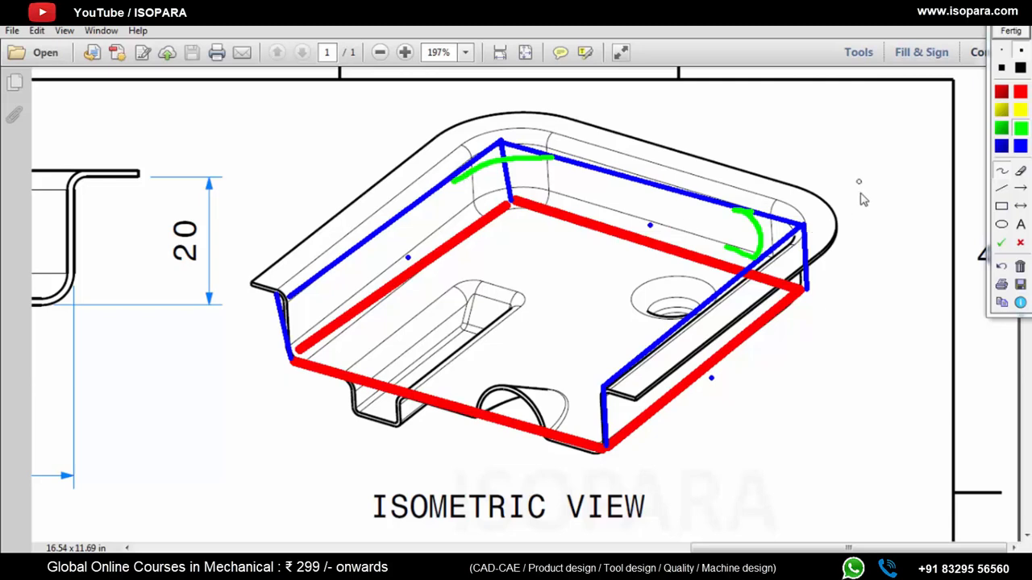
pyautogui.click(1003, 172)
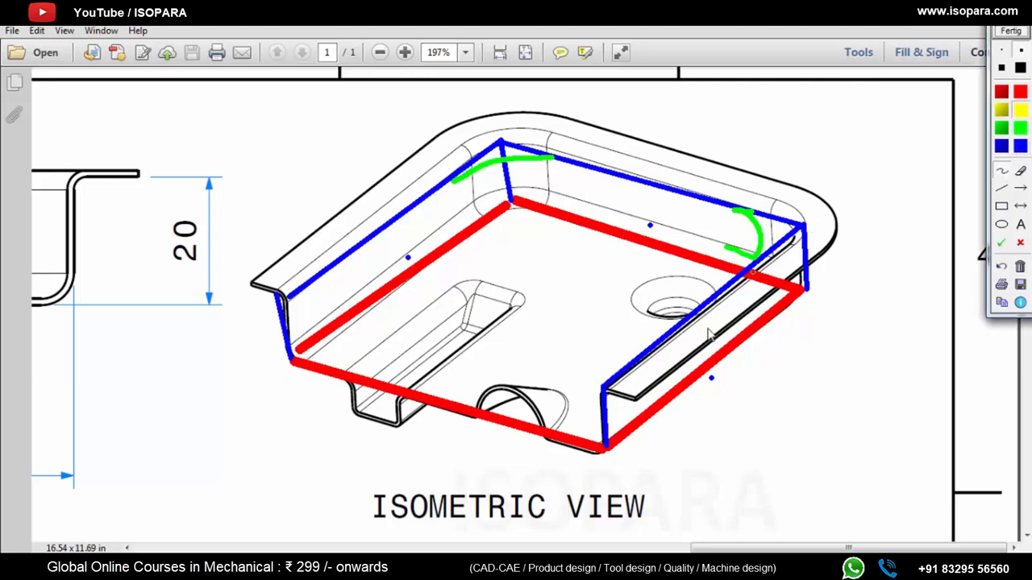
pyautogui.moveTo(605, 392)
pyautogui.mouseDown()
pyautogui.moveTo(624, 398)
pyautogui.moveTo(690, 363)
pyautogui.moveTo(824, 258)
pyautogui.moveTo(838, 214)
pyautogui.moveTo(796, 188)
pyautogui.moveTo(615, 133)
pyautogui.moveTo(534, 121)
pyautogui.moveTo(453, 139)
pyautogui.moveTo(252, 286)
pyautogui.moveTo(264, 292)
pyautogui.mouseUp()
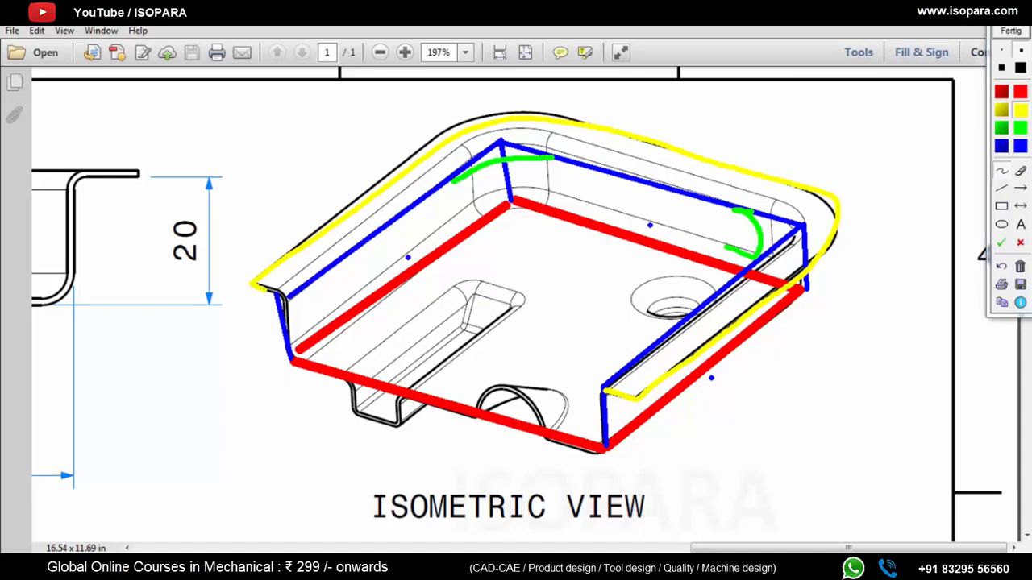
# Step: Mark the channel-shaped recess, the round recess and the front arched cut in blue freehand
pyautogui.click(1019, 146)
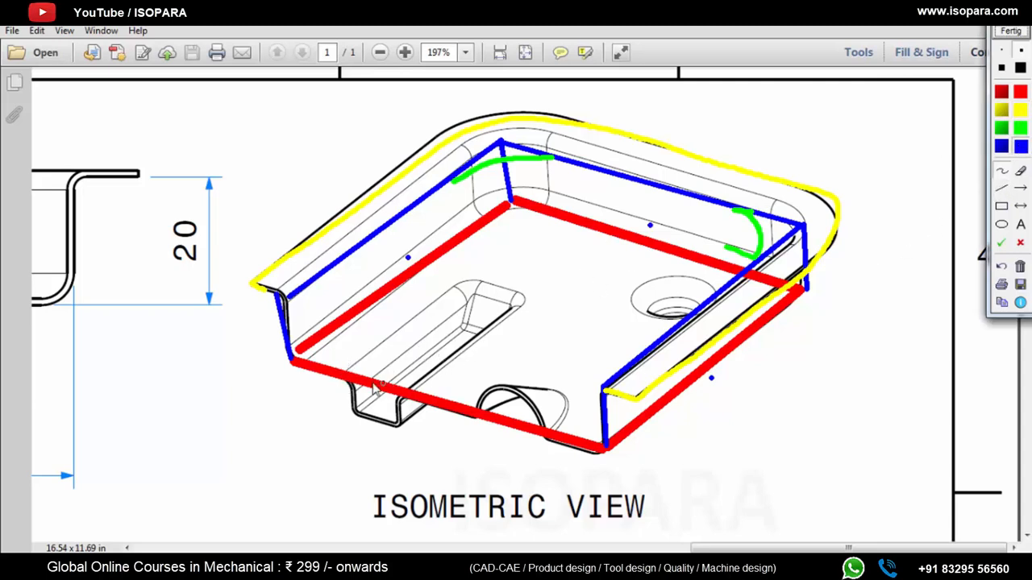
pyautogui.moveTo(347, 361)
pyautogui.mouseDown()
pyautogui.moveTo(349, 409)
pyautogui.moveTo(394, 431)
pyautogui.moveTo(400, 372)
pyautogui.mouseUp()
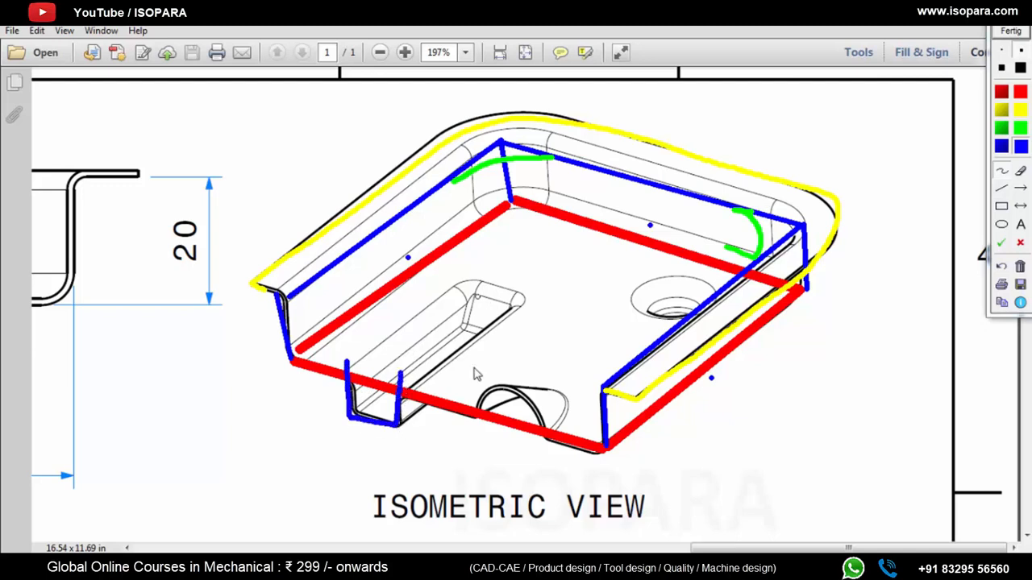
pyautogui.moveTo(691, 280)
pyautogui.mouseDown()
pyautogui.moveTo(639, 300)
pyautogui.moveTo(659, 318)
pyautogui.moveTo(702, 316)
pyautogui.moveTo(701, 279)
pyautogui.moveTo(687, 277)
pyautogui.mouseUp()
pyautogui.moveTo(499, 395)
pyautogui.mouseDown()
pyautogui.moveTo(474, 425)
pyautogui.moveTo(518, 448)
pyautogui.moveTo(544, 411)
pyautogui.mouseUp()
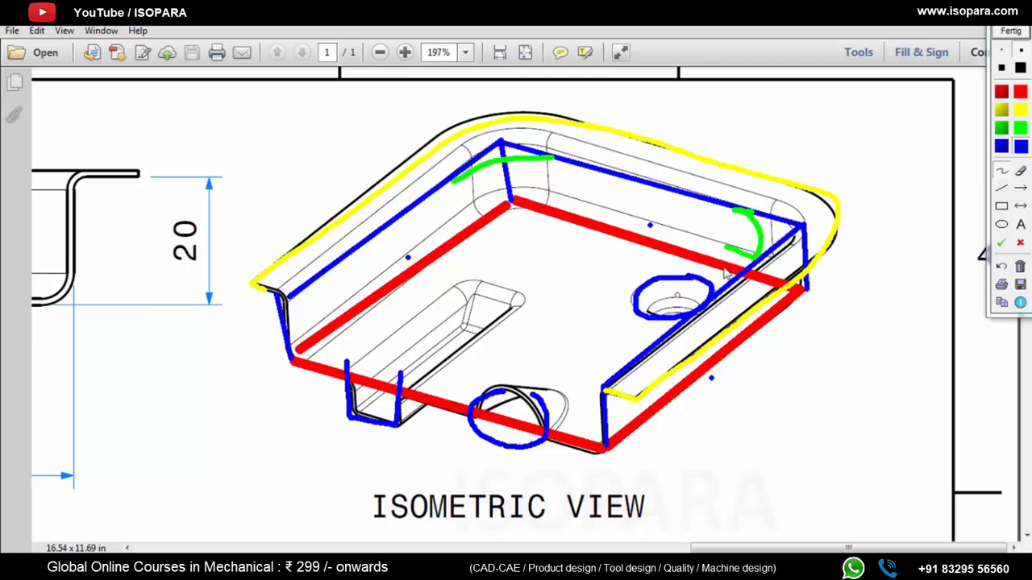
# Step: Discard the screen annotations and show the whole drawing page again
pyautogui.click(1009, 32)
pyautogui.rightClick(806, 145)
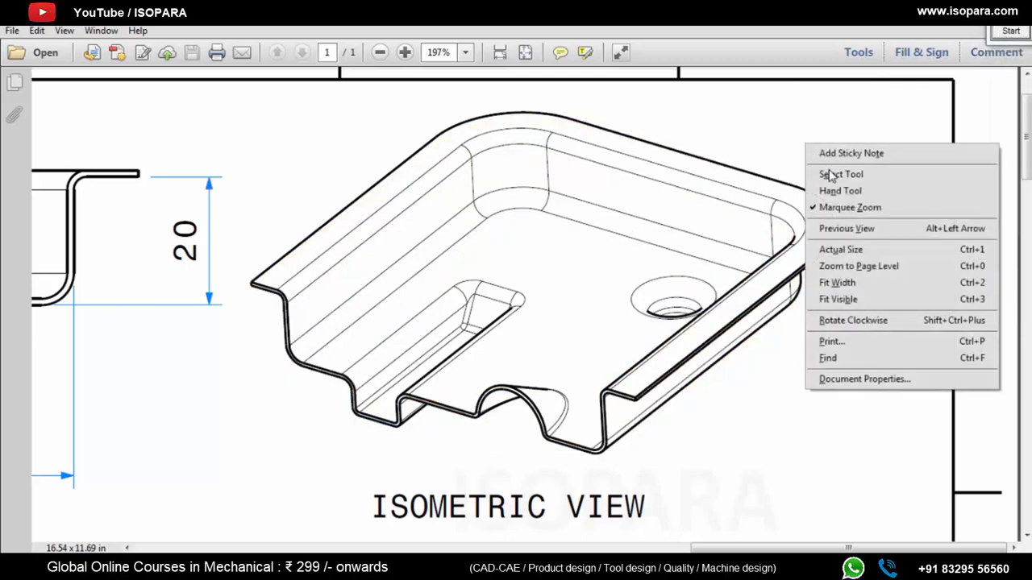
pyautogui.click(868, 272)
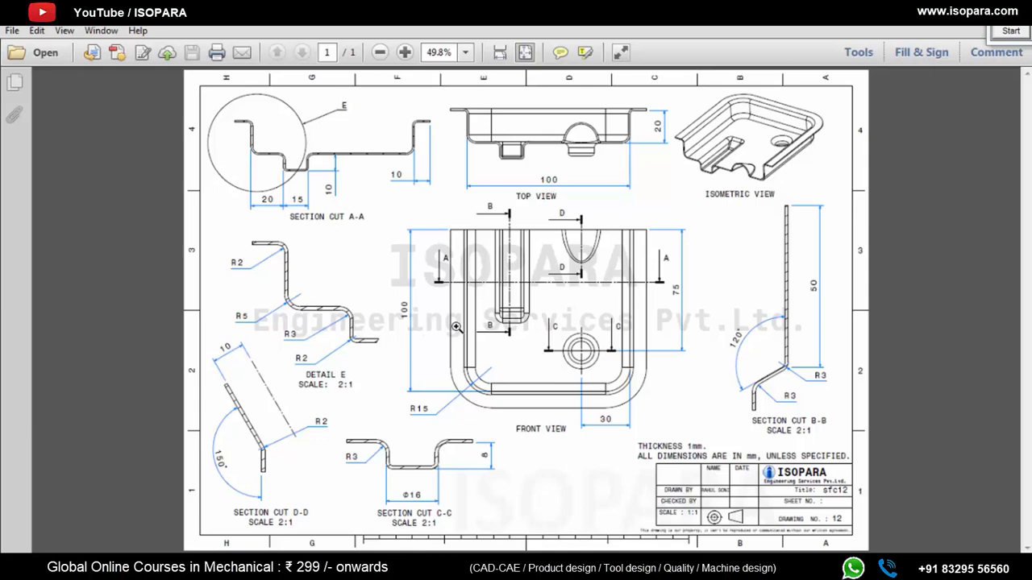
# Step: Switch to NX and start a new sketch on the XY datum plane
pyautogui.click(179, 567)
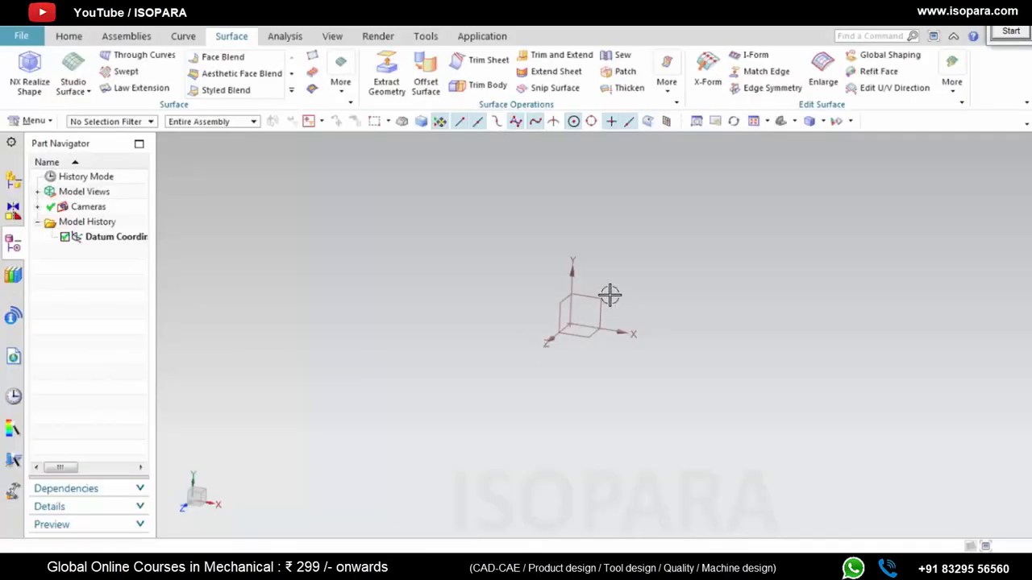
pyautogui.moveTo(658, 363)
pyautogui.mouseDown(button='middle')
pyautogui.moveTo(633, 373)
pyautogui.moveTo(596, 292)
pyautogui.moveTo(572, 395)
pyautogui.moveTo(580, 371)
pyautogui.mouseUp(button='middle')
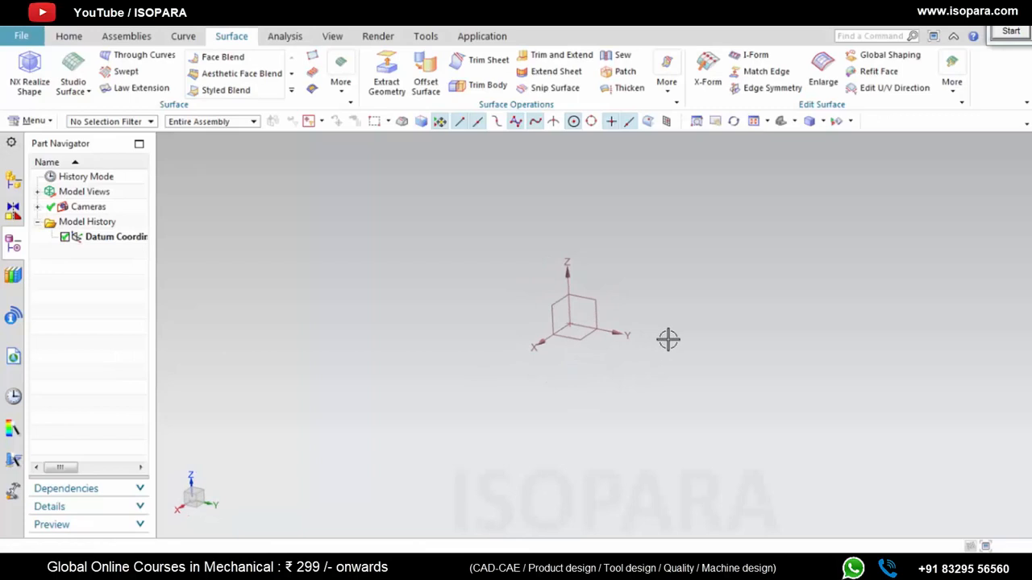
pyautogui.click(68, 35)
pyautogui.moveTo(668, 249); pyautogui.dragTo(683, 282, button='middle')
pyautogui.click(23, 72)
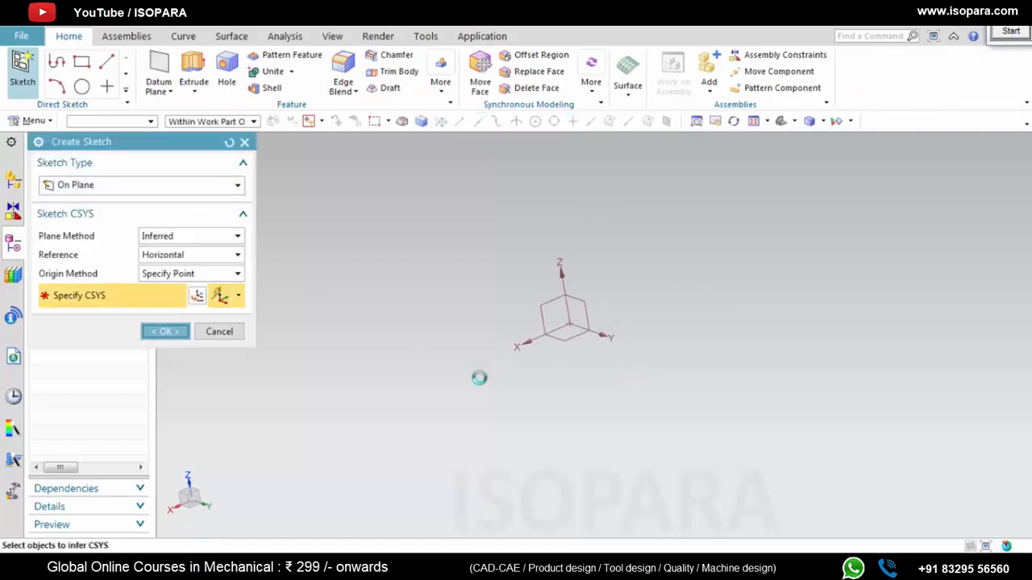
pyautogui.middleClick(579, 333)
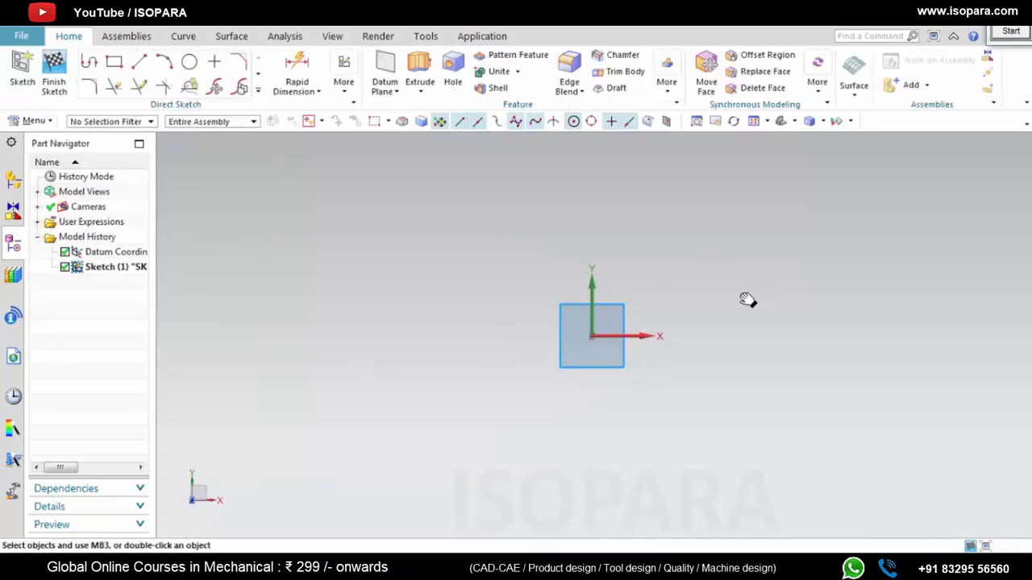
# Step: Sketch a two-point rectangle about 75 mm wide and 56 mm high around the sketch origin
pyautogui.click(115, 62)
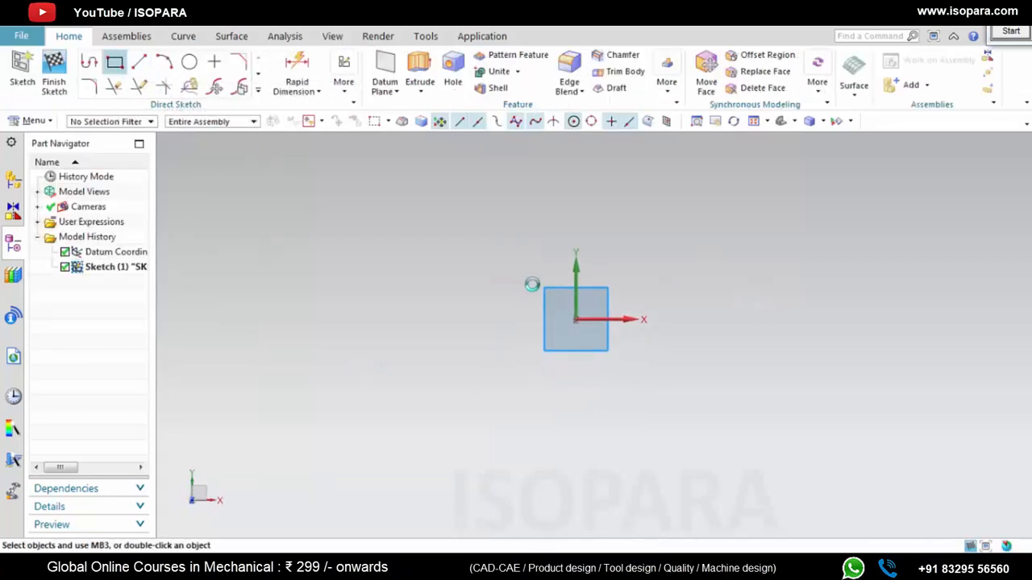
pyautogui.click(452, 229)
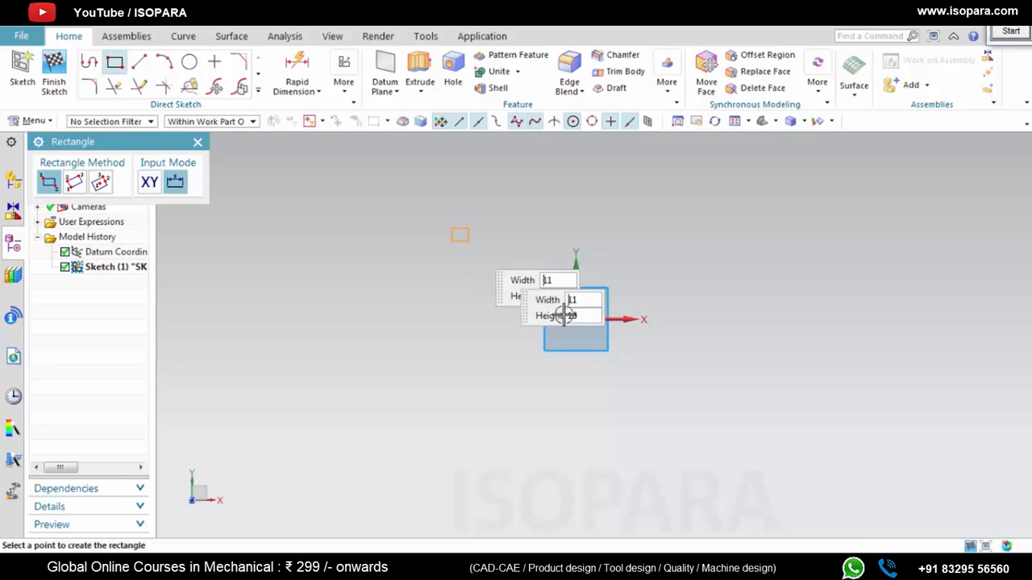
pyautogui.click(697, 412)
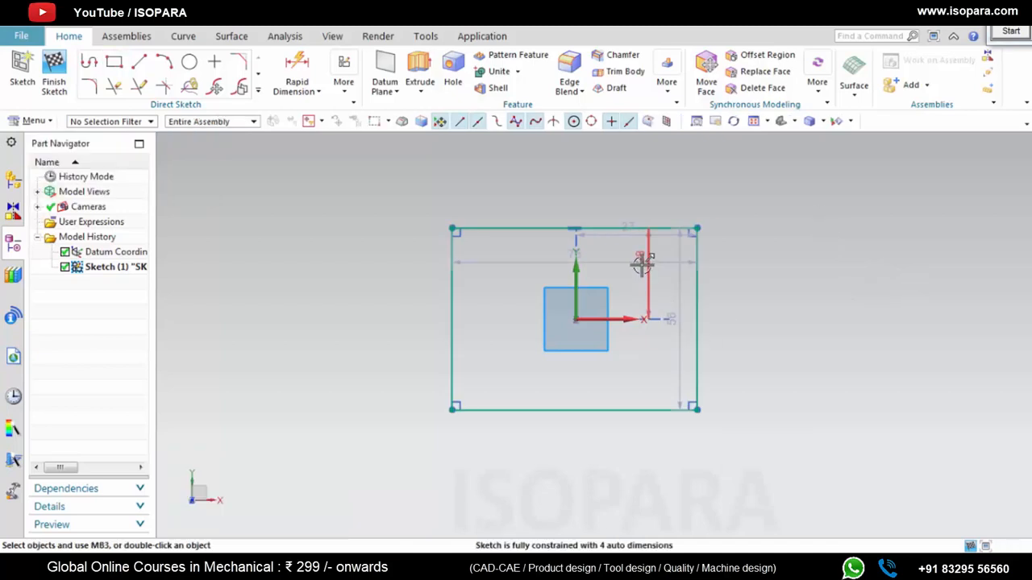
# Step: Move the rectangle's height, width and vertical offset dimensions outside its outline
pyautogui.moveTo(602, 362); pyautogui.dragTo(776, 326)
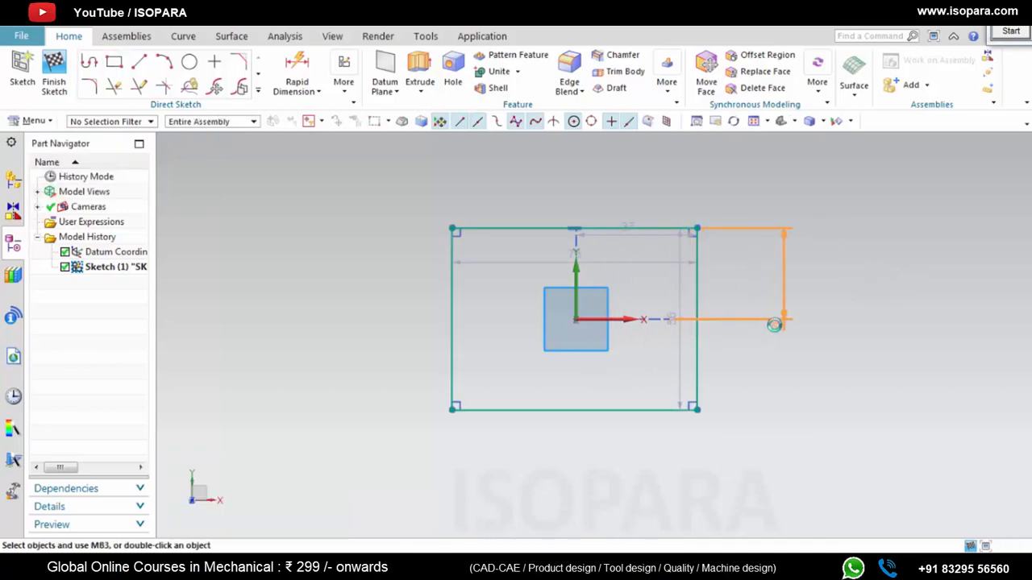
pyautogui.moveTo(671, 324); pyautogui.dragTo(846, 350)
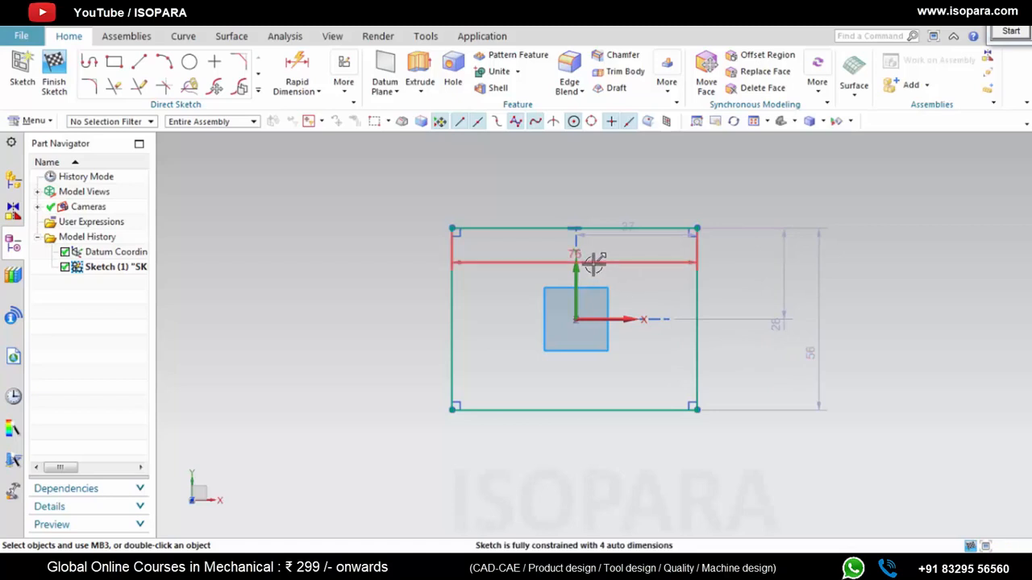
pyautogui.moveTo(594, 257); pyautogui.dragTo(593, 186)
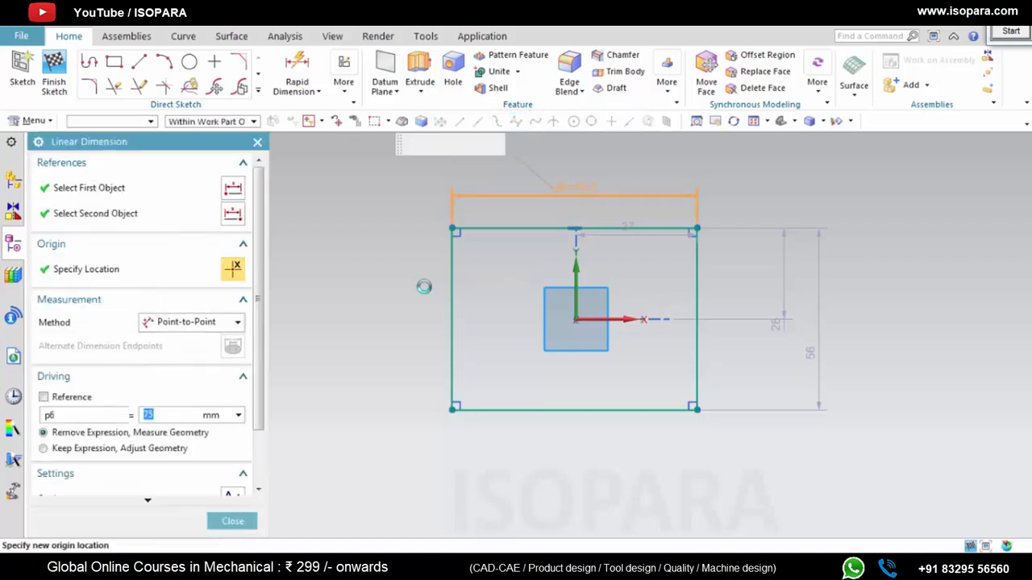
pyautogui.scroll(-1, 185, 414)
pyautogui.middleClick(185, 414)
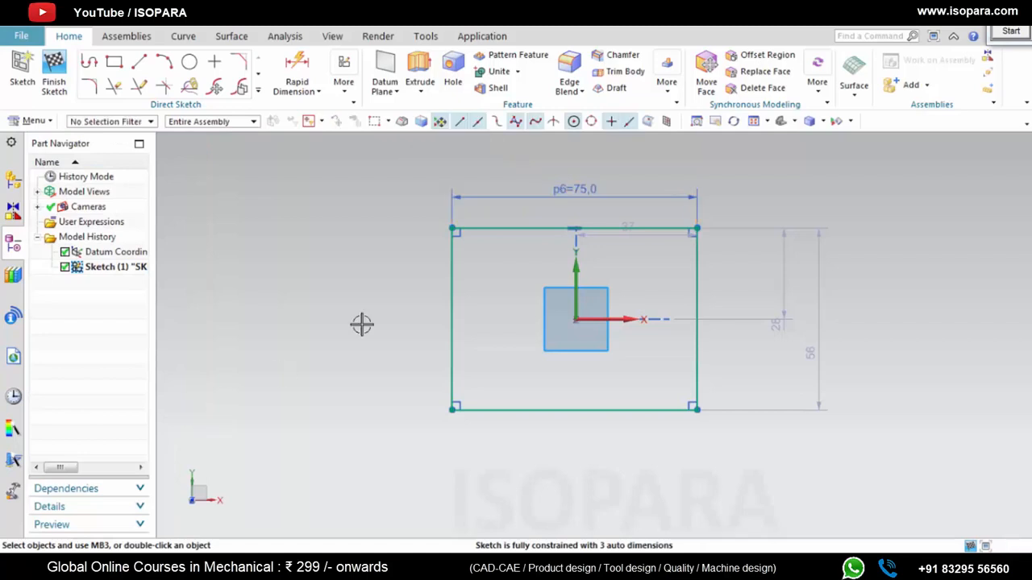
# Step: Set both the width and the height of the rectangle to 100 mm
pyautogui.doubleClick(566, 188)
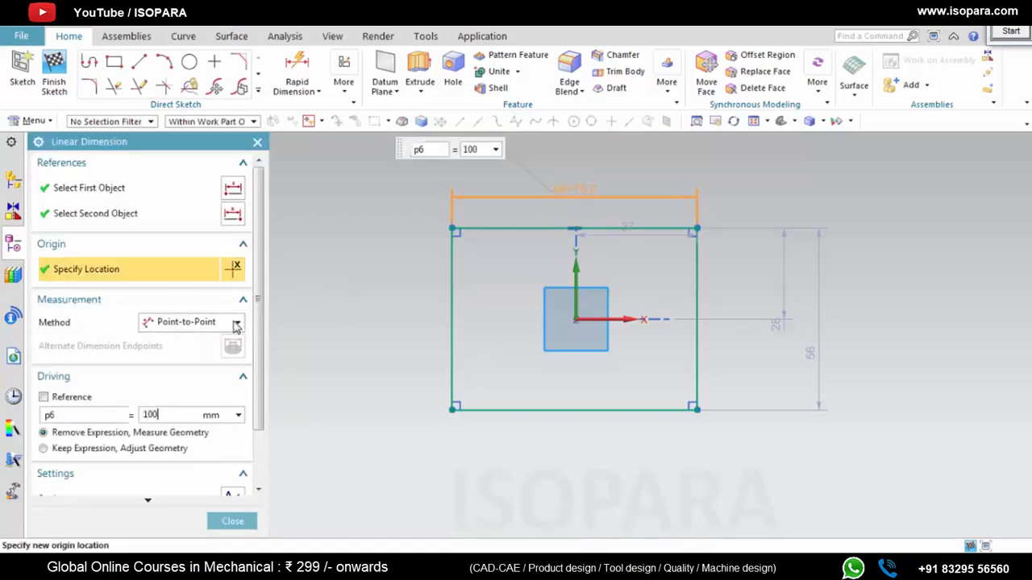
pyautogui.press('Return')
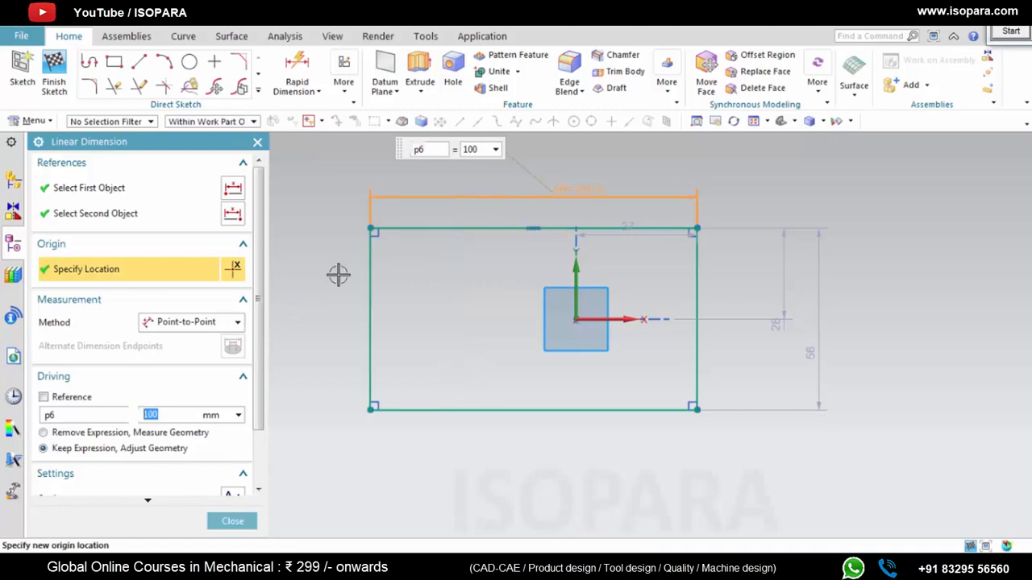
pyautogui.middleClick(780, 357)
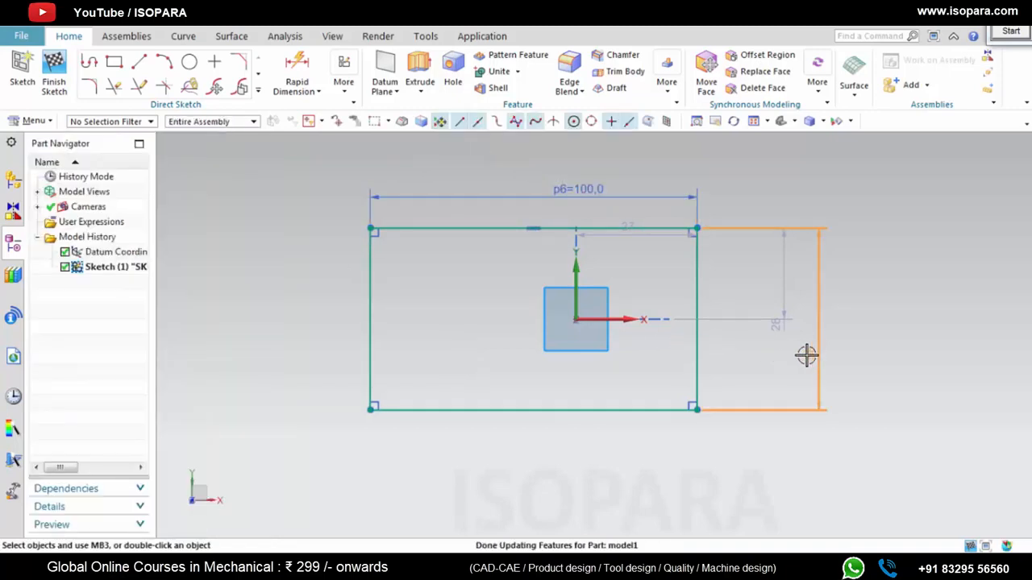
pyautogui.doubleClick(806, 354)
pyautogui.write('100')
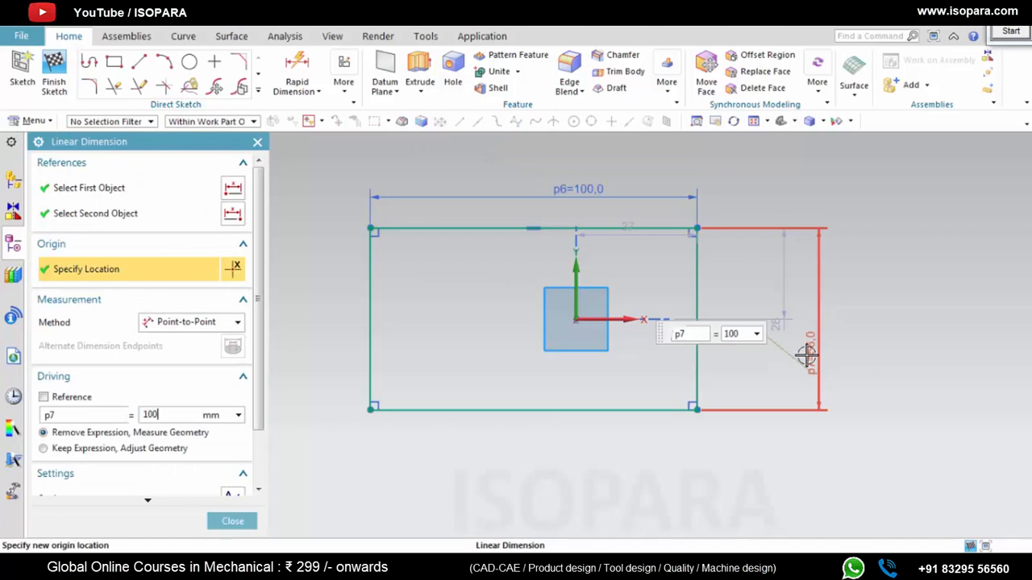
pyautogui.press('Return')
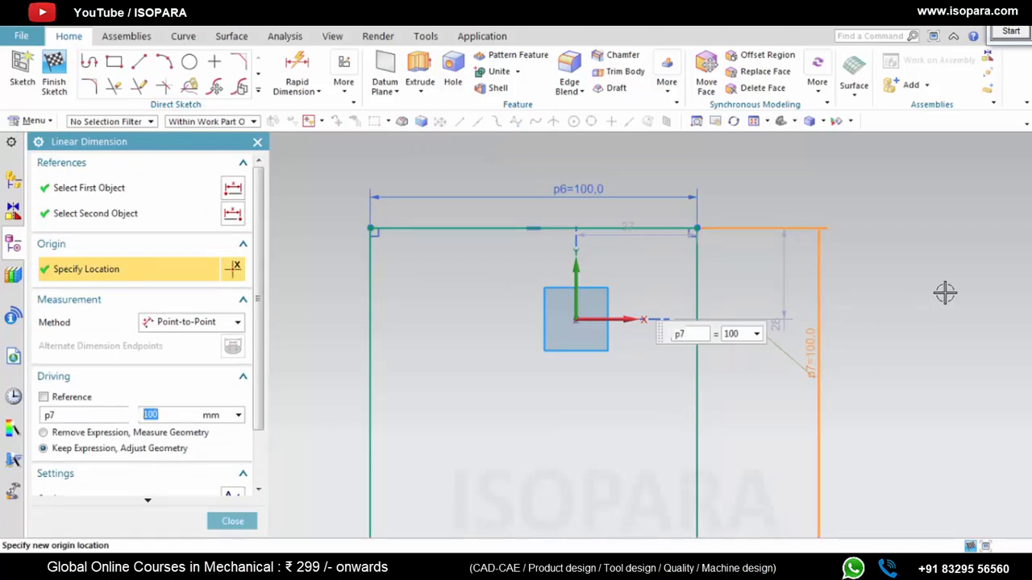
# Step: End dimensioning and move the square so its top edge lies about 54 mm and its right edge about 53 mm from the origin
pyautogui.middleClick(705, 315)
pyautogui.scroll(-3, 628, 362)
pyautogui.scroll(2, 634, 368)
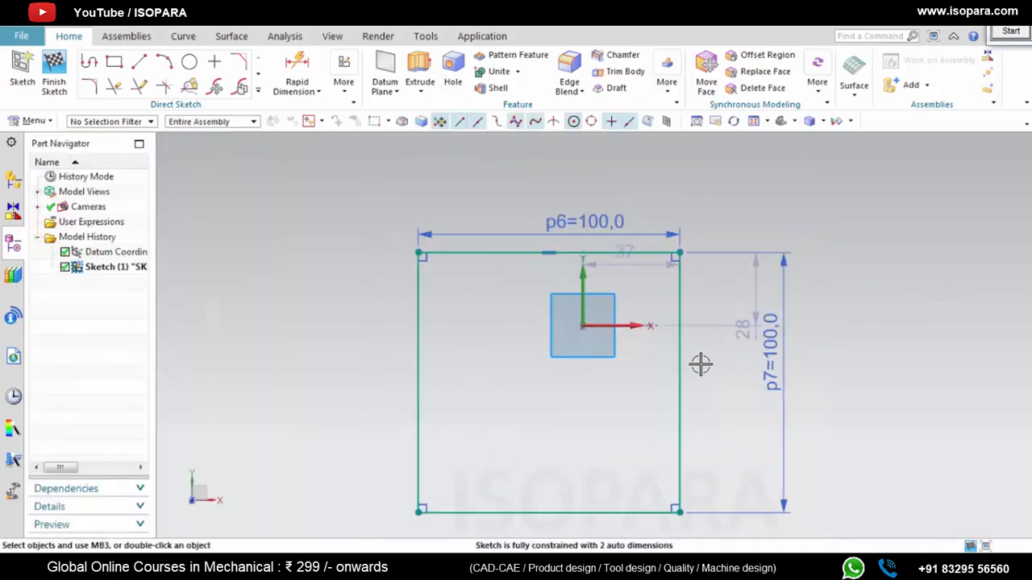
pyautogui.moveTo(679, 281); pyautogui.dragTo(719, 218)
pyautogui.keyDown('shift'); pyautogui.moveTo(742, 289); pyautogui.dragTo(701, 328, button='middle'); pyautogui.keyUp('shift')
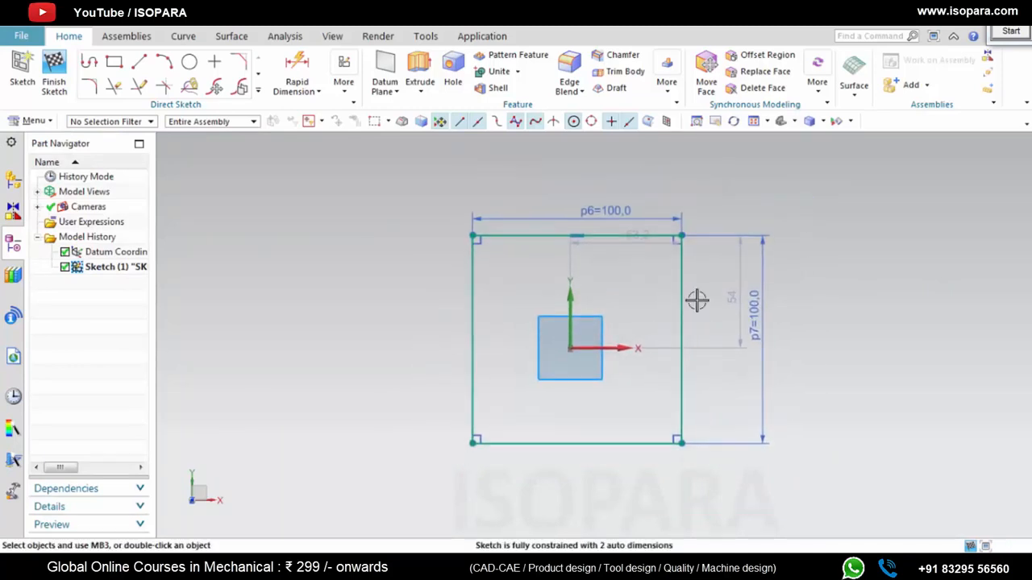
# Step: Make the square's two vertical sides symmetric about the Y axis
pyautogui.click(343, 93)
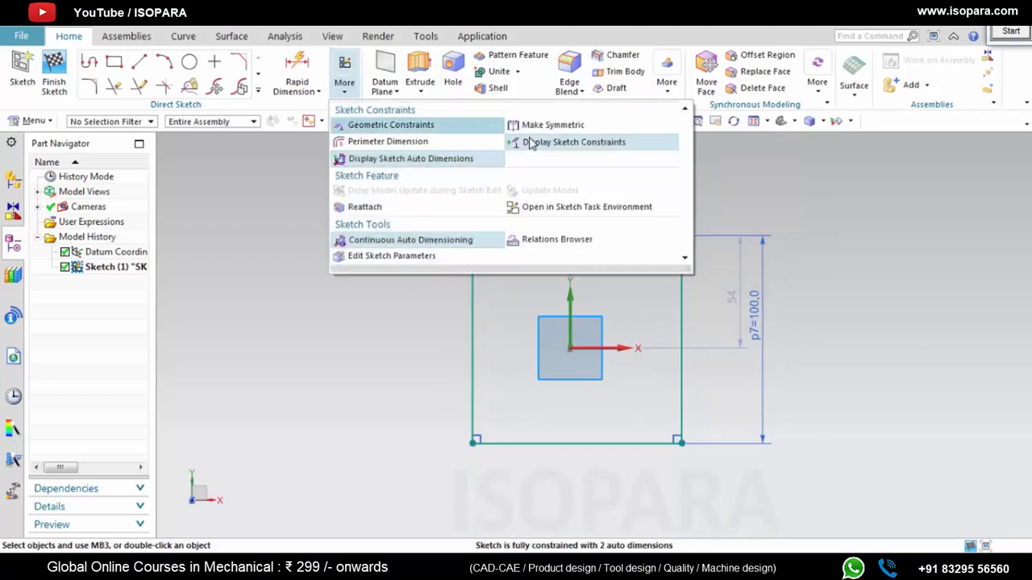
pyautogui.click(546, 124)
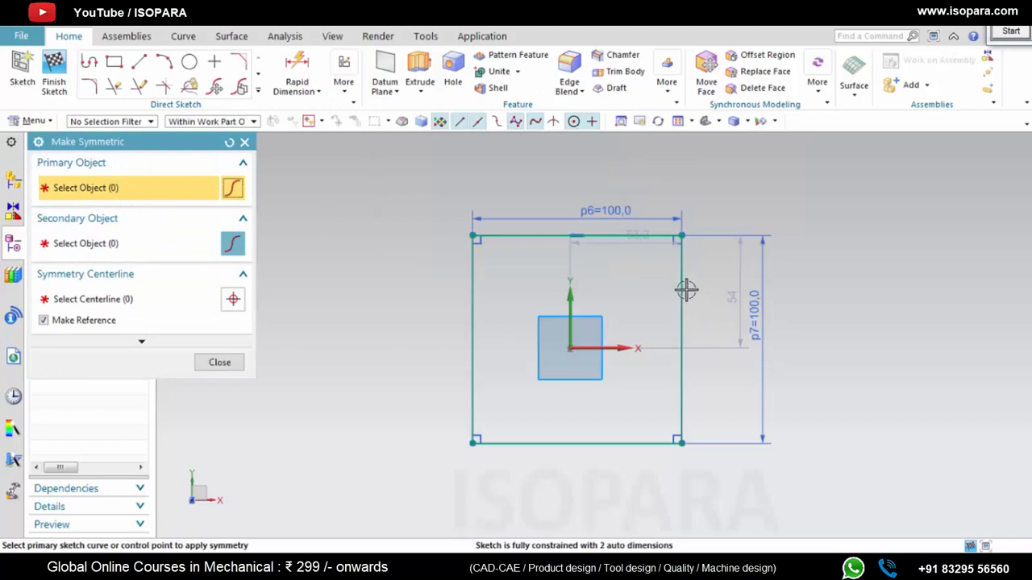
pyautogui.click(682, 380)
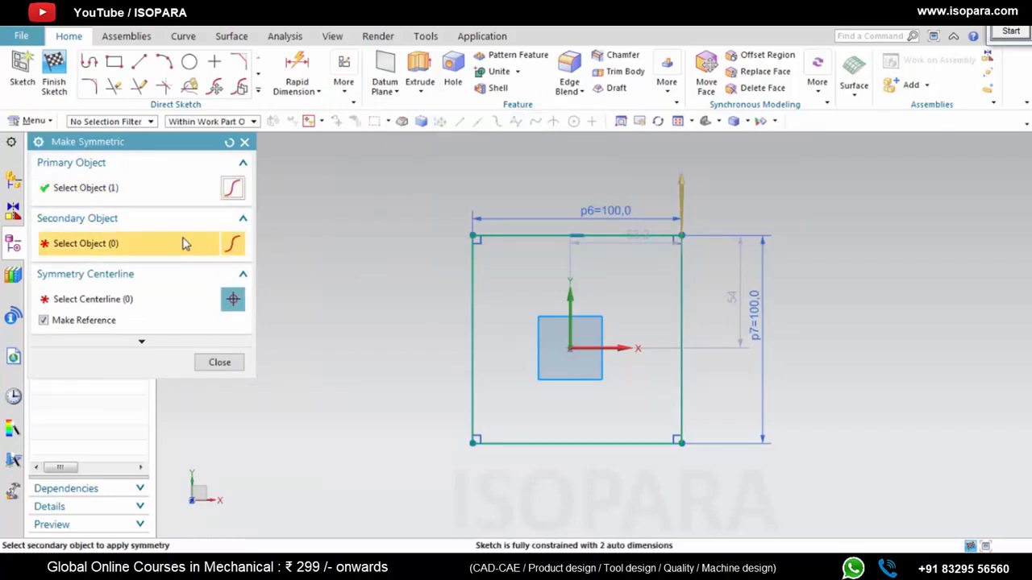
pyautogui.click(473, 299)
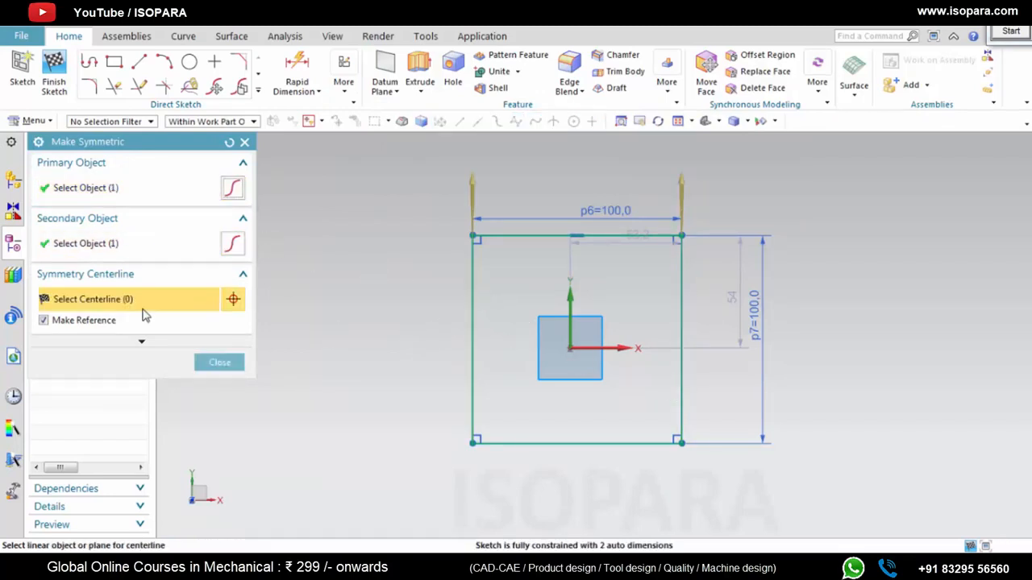
pyautogui.click(571, 303)
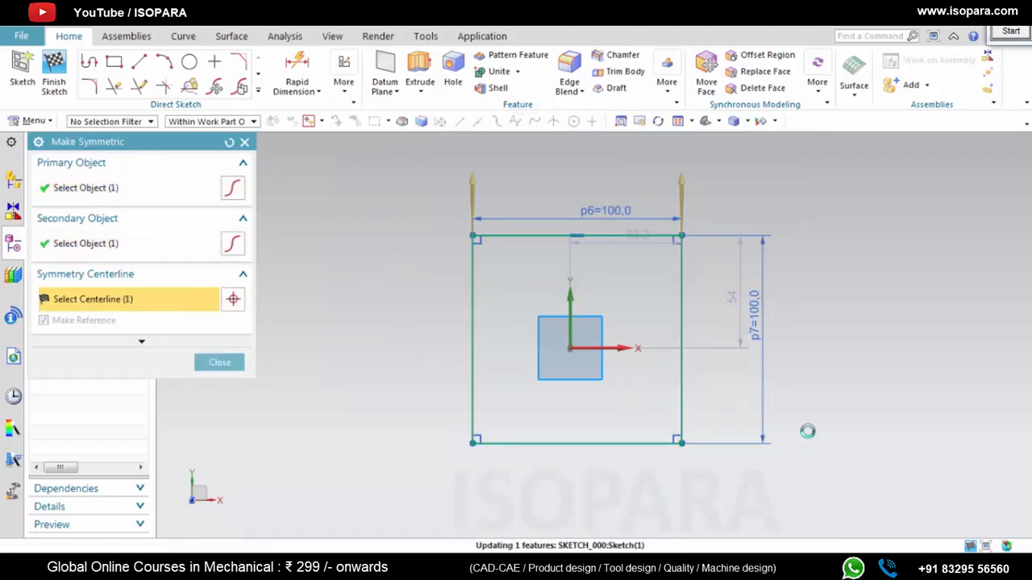
# Step: Try to make the square's two horizontal sides symmetric using the Y axis centerline
pyautogui.click(596, 236)
pyautogui.click(587, 438)
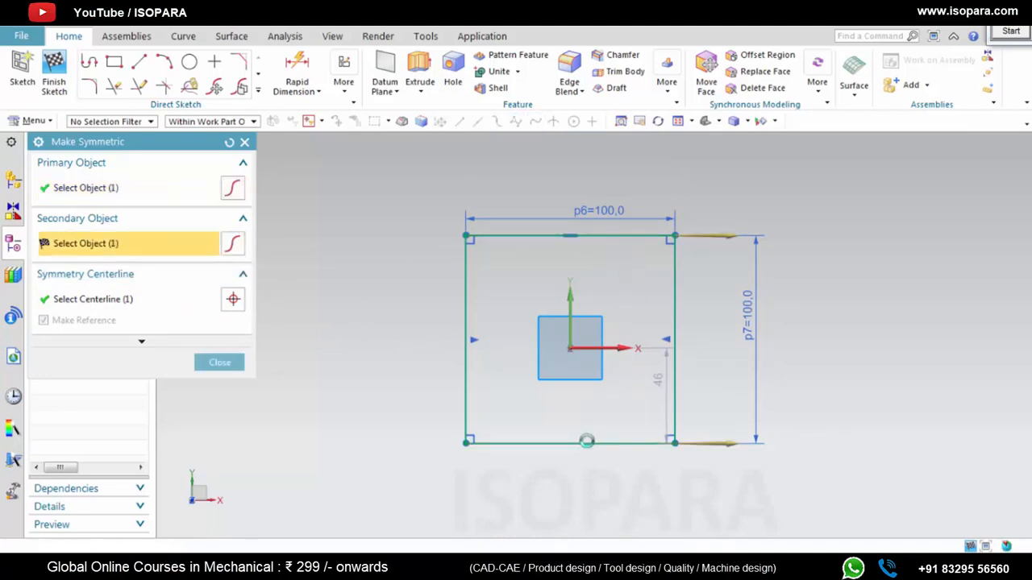
pyautogui.click(517, 324)
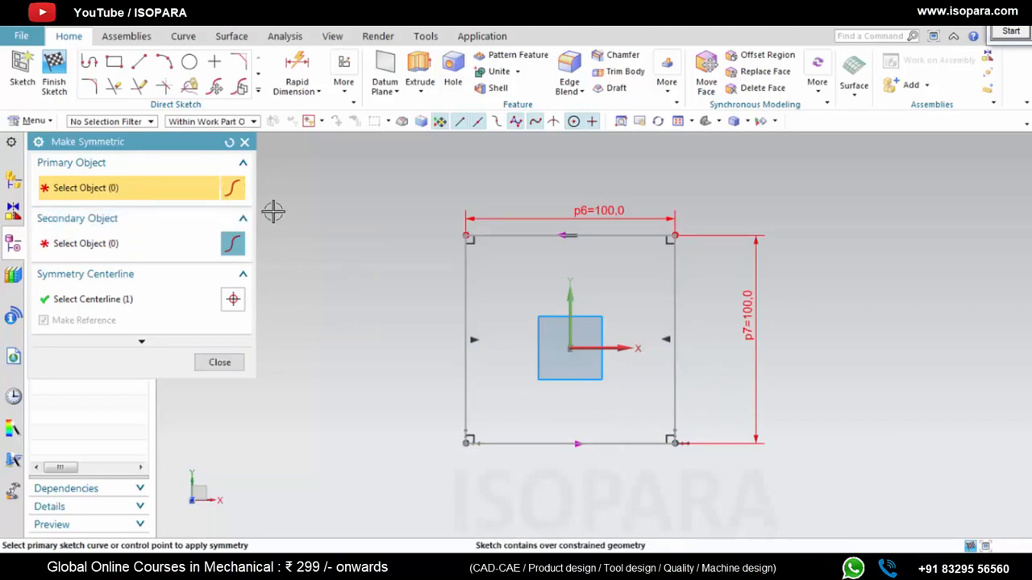
pyautogui.click(229, 142)
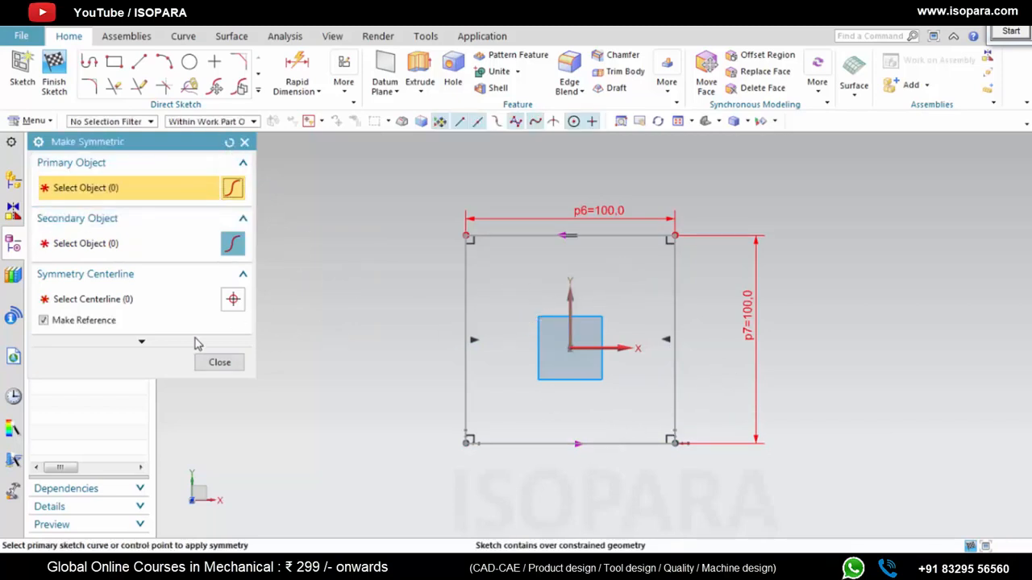
pyautogui.click(220, 362)
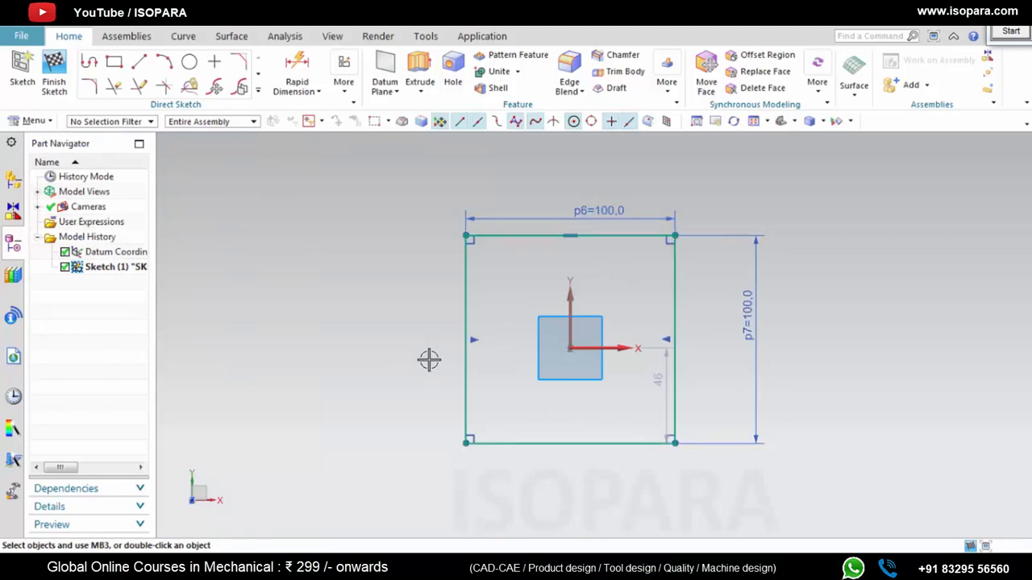
# Step: Make the square's top and bottom sides symmetric about the X axis
pyautogui.click(344, 81)
pyautogui.click(516, 159)
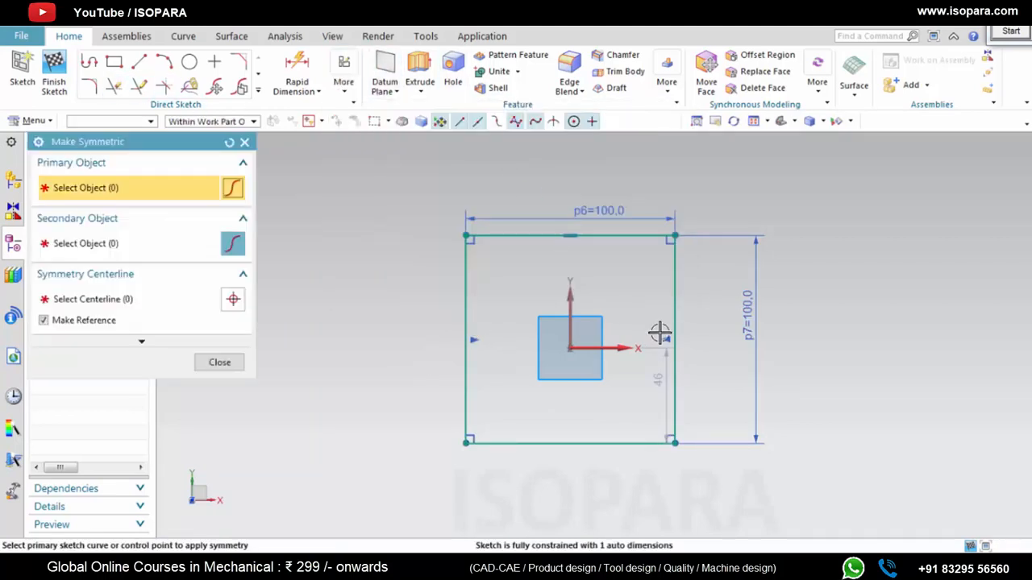
pyautogui.click(607, 237)
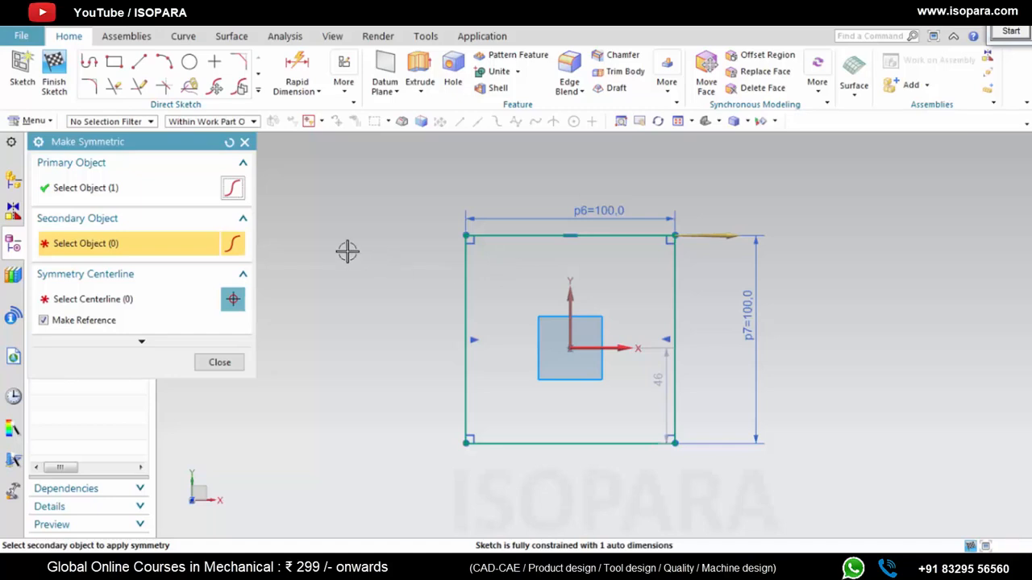
pyautogui.click(572, 443)
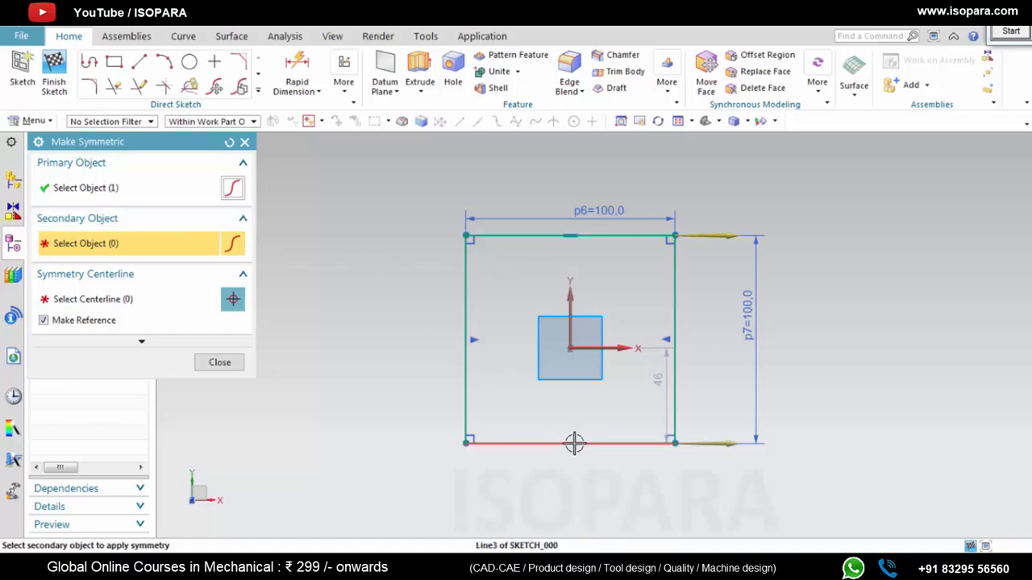
pyautogui.click(614, 348)
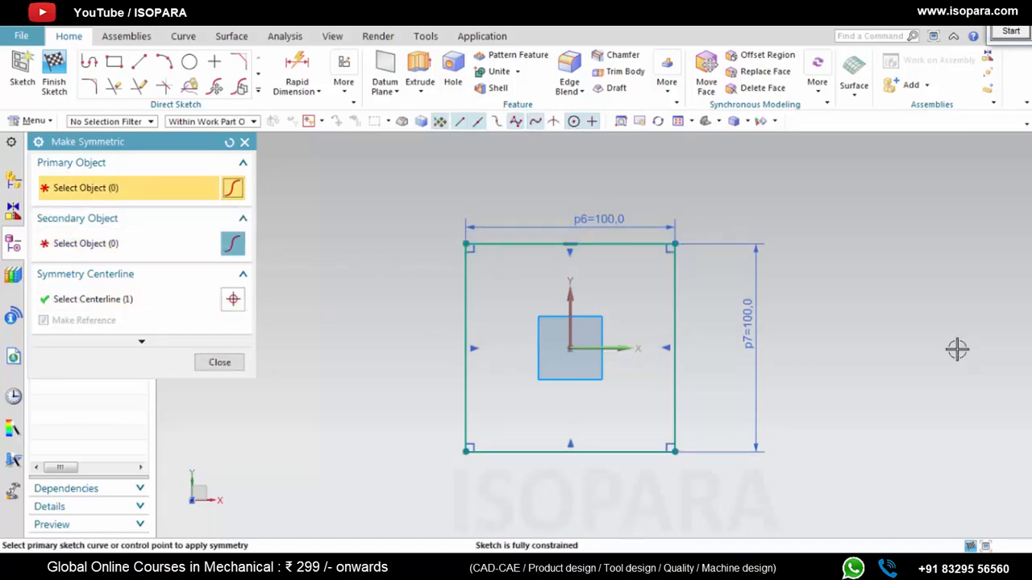
pyautogui.click(219, 362)
# Step: Finish the base sketch and bring up the surface modelling tools
pyautogui.moveTo(814, 396); pyautogui.dragTo(331, 131, button='middle')
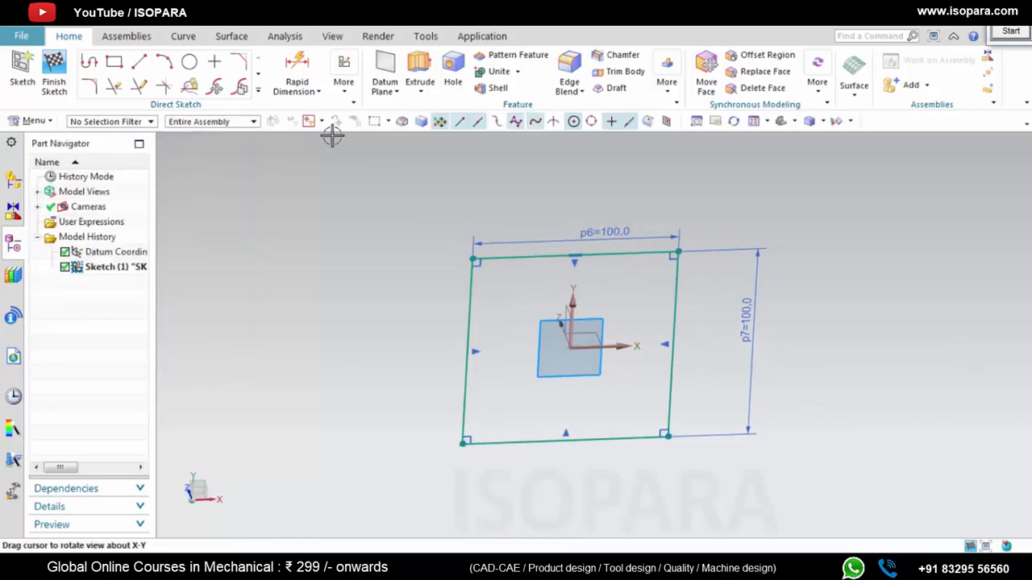
pyautogui.hotkey('ctrl', 'q')
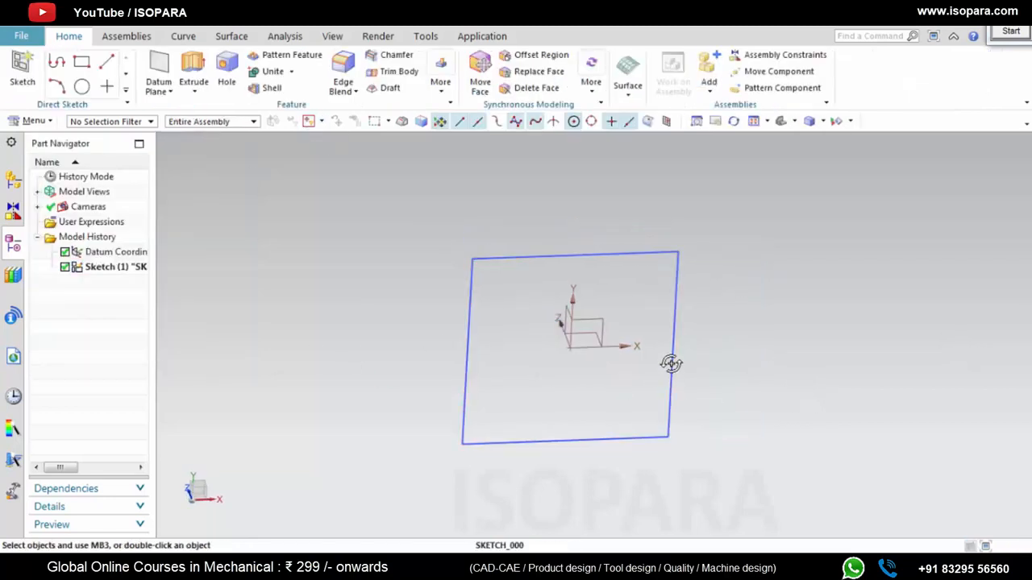
pyautogui.moveTo(671, 363)
pyautogui.mouseDown(button='middle')
pyautogui.moveTo(725, 341)
pyautogui.moveTo(688, 348)
pyautogui.moveTo(682, 324)
pyautogui.moveTo(613, 362)
pyautogui.moveTo(661, 350)
pyautogui.moveTo(636, 356)
pyautogui.mouseUp(button='middle')
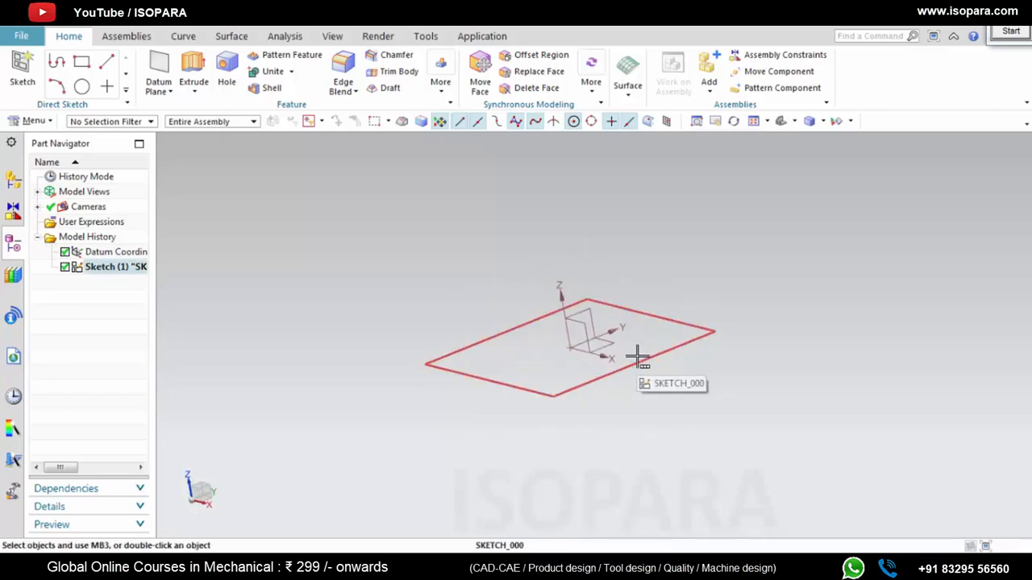
pyautogui.moveTo(713, 344)
pyautogui.mouseDown(button='middle')
pyautogui.moveTo(647, 412)
pyautogui.moveTo(686, 428)
pyautogui.moveTo(680, 392)
pyautogui.moveTo(681, 417)
pyautogui.moveTo(669, 408)
pyautogui.mouseUp(button='middle')
pyautogui.scroll(2, 667, 407)
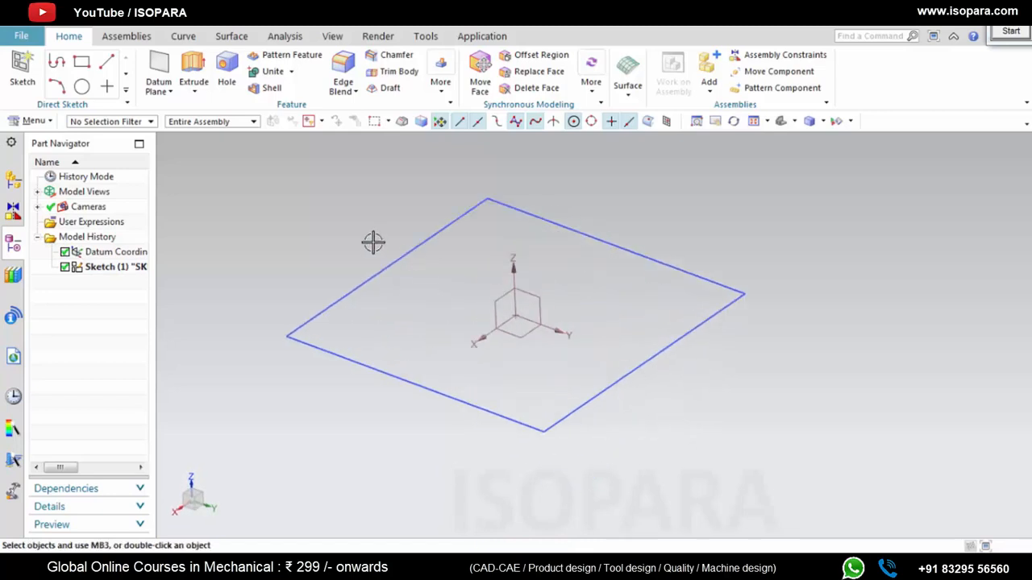
pyautogui.click(233, 37)
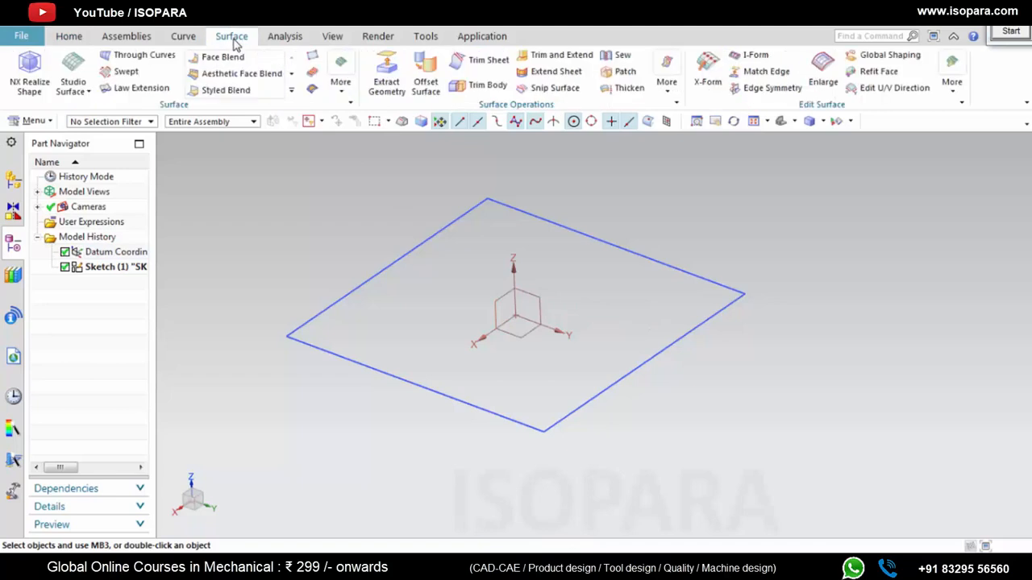
pyautogui.click(484, 63)
pyautogui.scroll(-1, 571, 244)
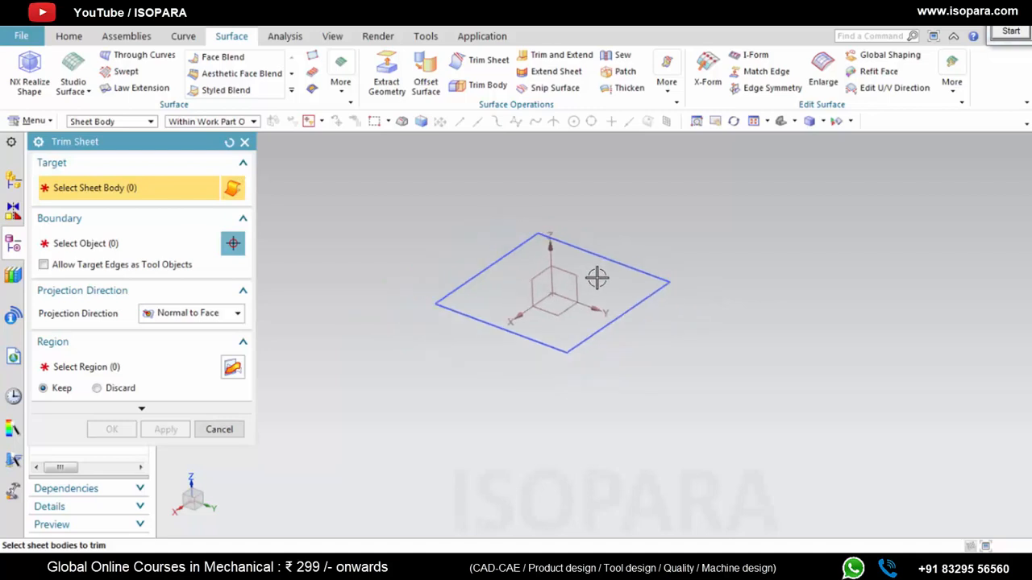
pyautogui.scroll(-2, 599, 274)
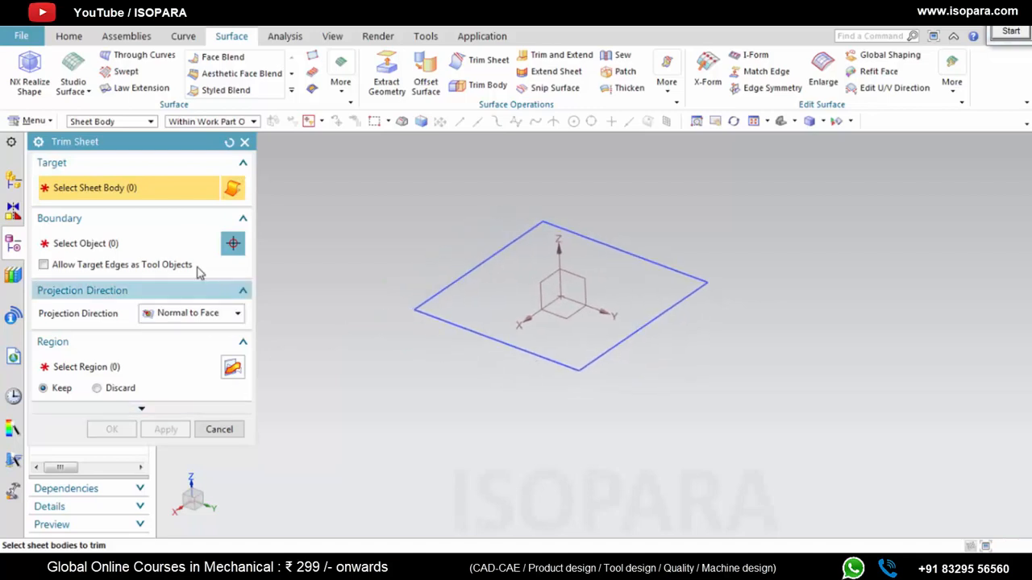
pyautogui.click(218, 429)
# Step: Start a Trimmed N-Sided Surface with the square sketch as outer loop, using the Feature Curves selection rule
pyautogui.scroll(2, 572, 270)
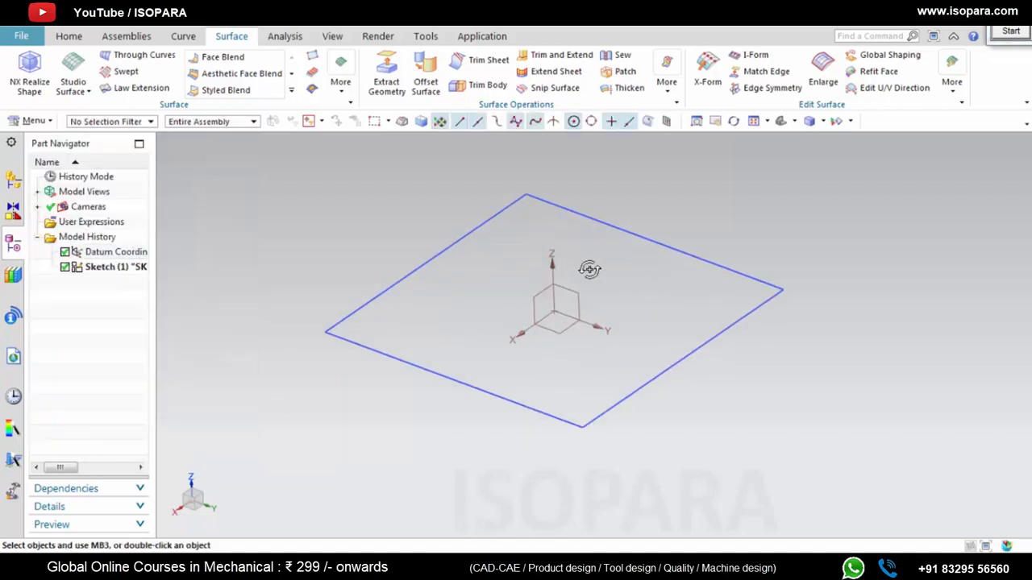
pyautogui.moveTo(587, 269); pyautogui.dragTo(548, 282, button='middle')
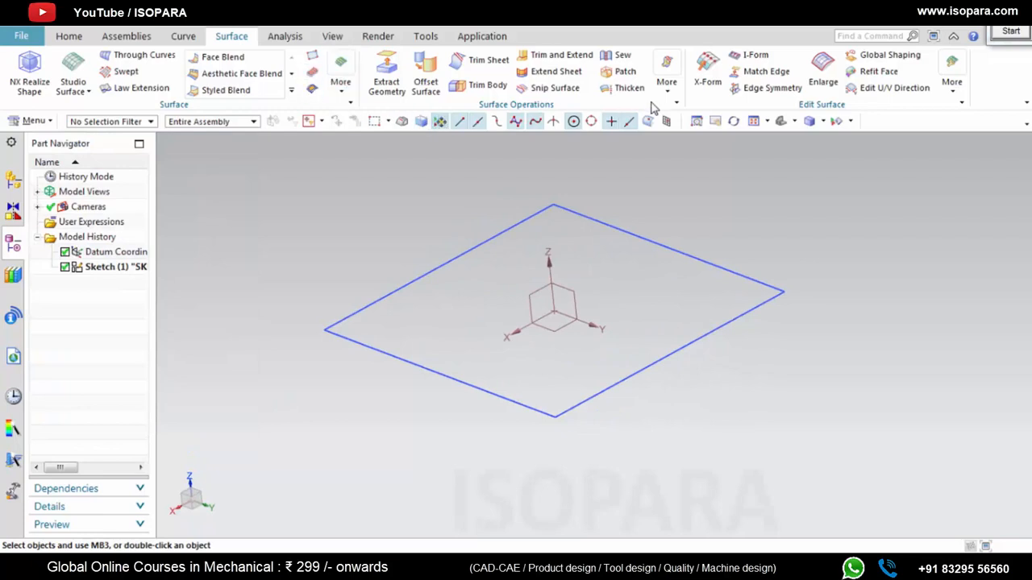
pyautogui.click(345, 95)
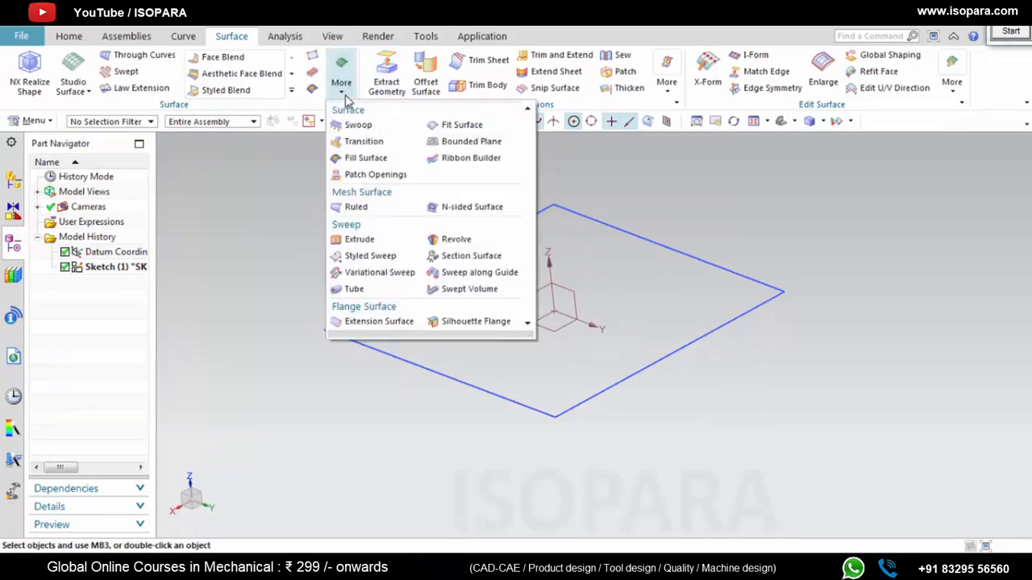
pyautogui.click(447, 207)
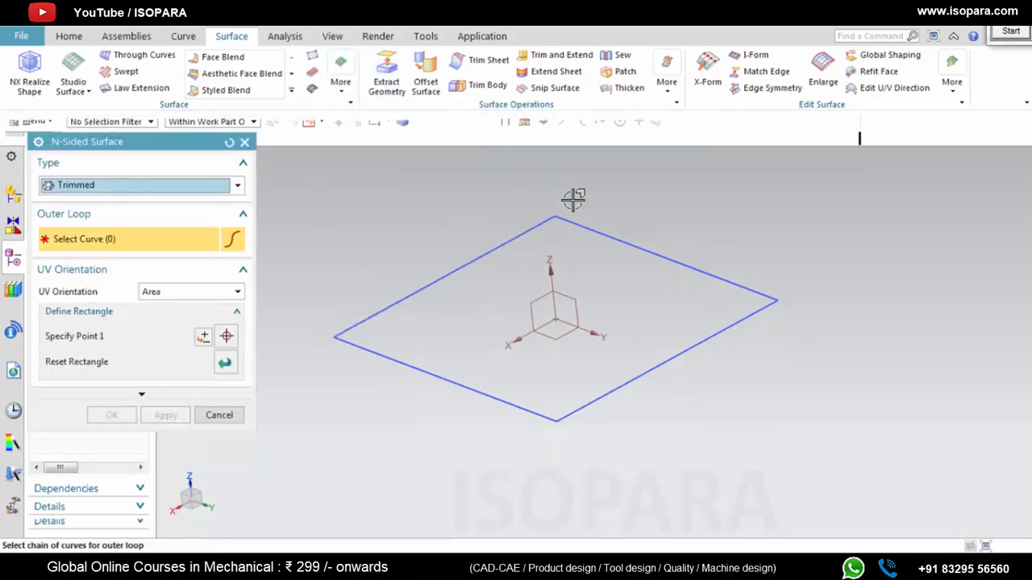
pyautogui.click(476, 131)
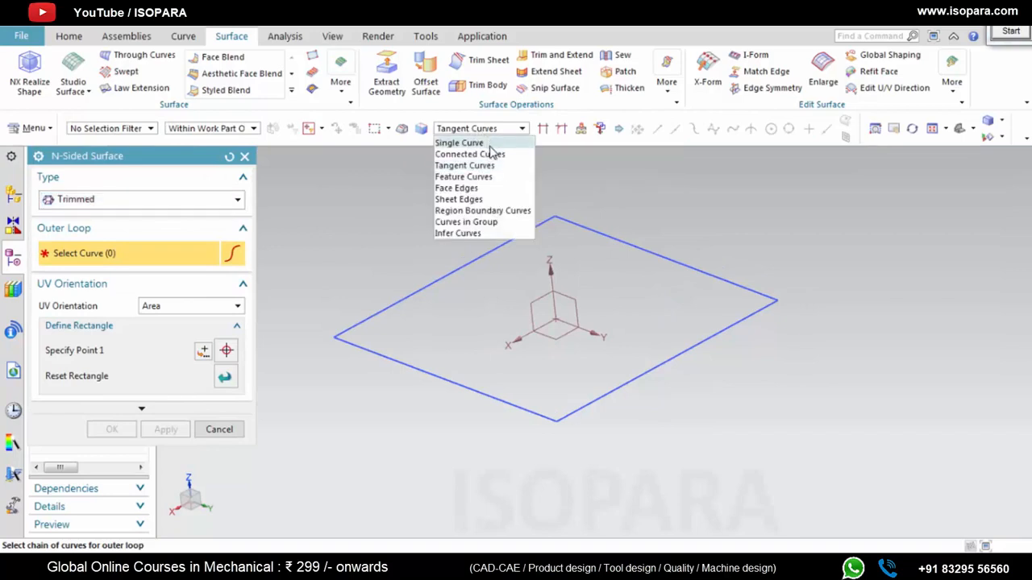
pyautogui.click(471, 177)
pyautogui.click(691, 264)
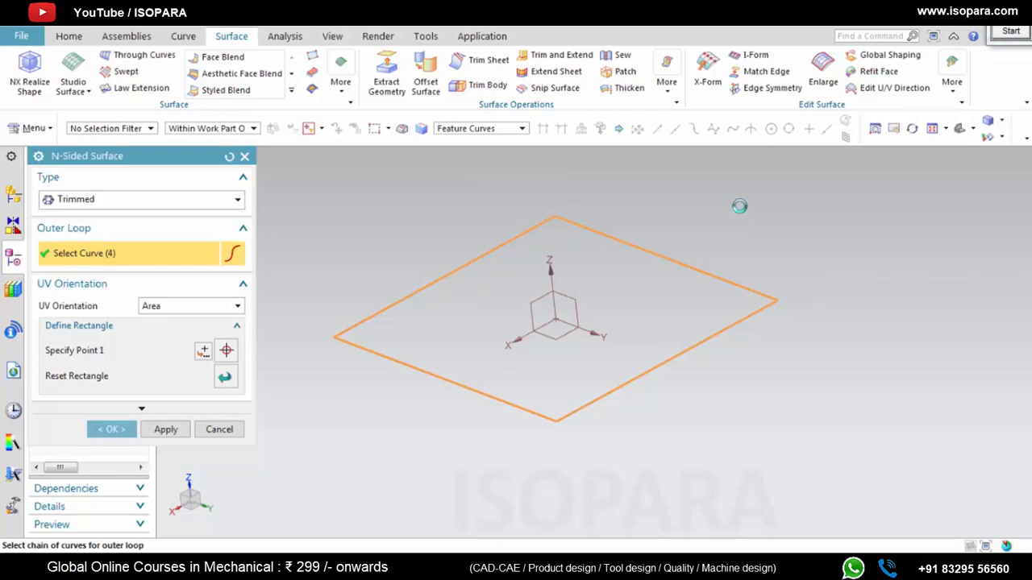
pyautogui.moveTo(628, 260)
pyautogui.mouseDown(button='middle')
pyautogui.moveTo(650, 315)
pyautogui.moveTo(638, 276)
pyautogui.moveTo(648, 272)
pyautogui.mouseUp(button='middle')
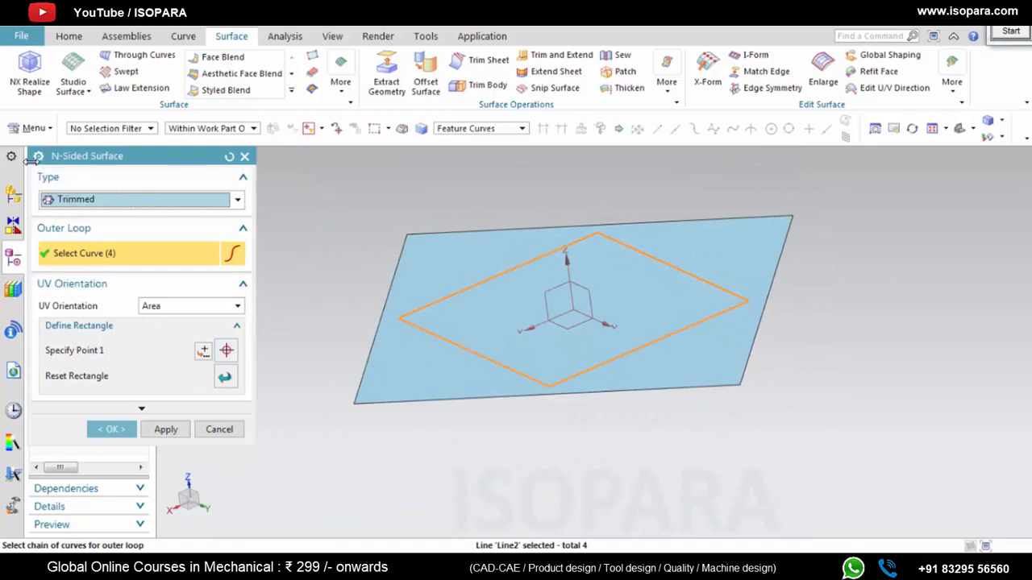
# Step: Enable Trim to Boundary in the N-Sided Surface settings and create the surface
pyautogui.click(37, 158)
pyautogui.click(88, 192)
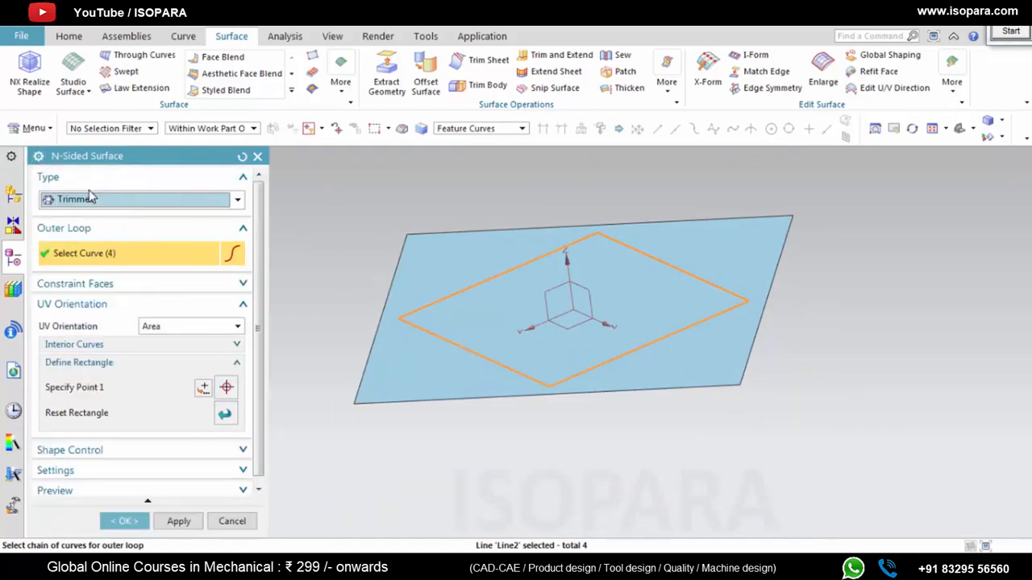
pyautogui.scroll(-1, 161, 354)
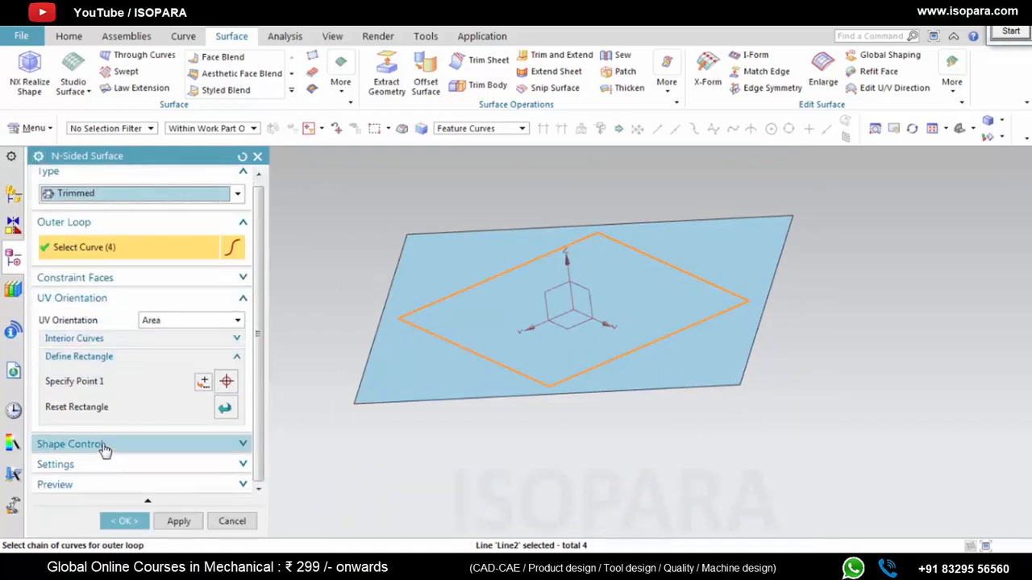
pyautogui.click(105, 464)
pyautogui.scroll(-3, 131, 444)
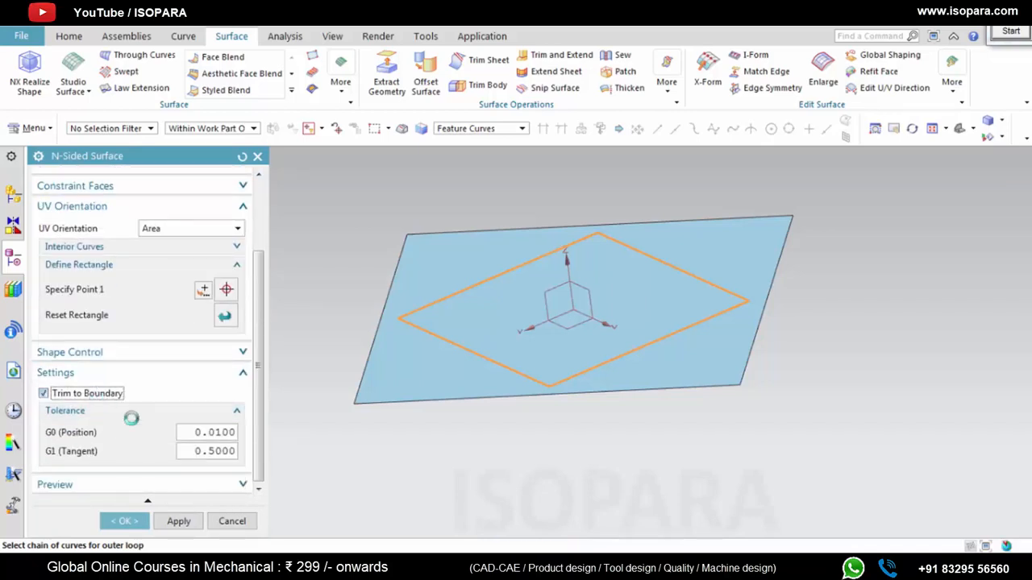
pyautogui.middleClick(721, 320)
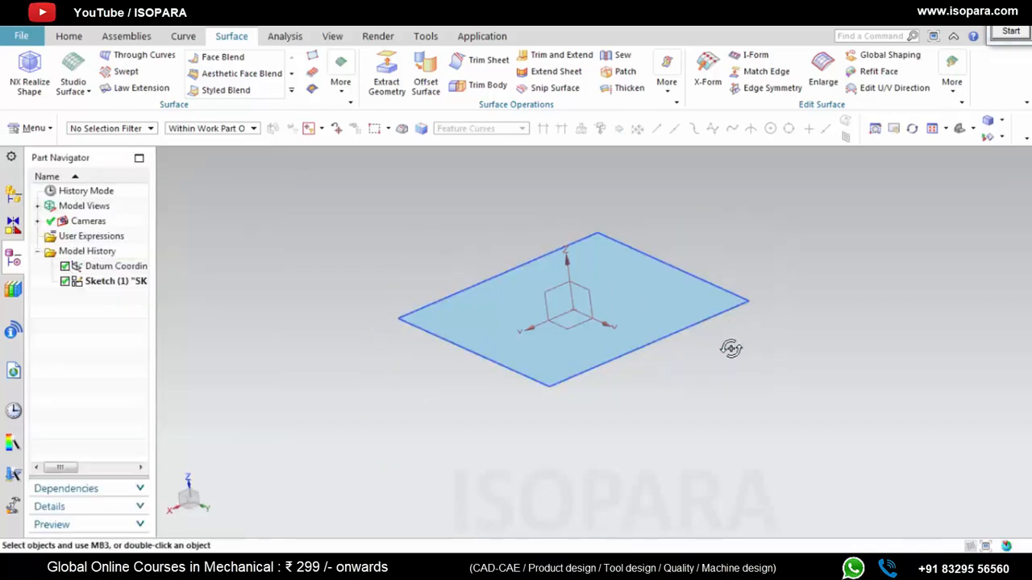
pyautogui.moveTo(730, 348); pyautogui.dragTo(725, 320, button='middle')
pyautogui.moveTo(726, 320); pyautogui.dragTo(730, 341, button='right')
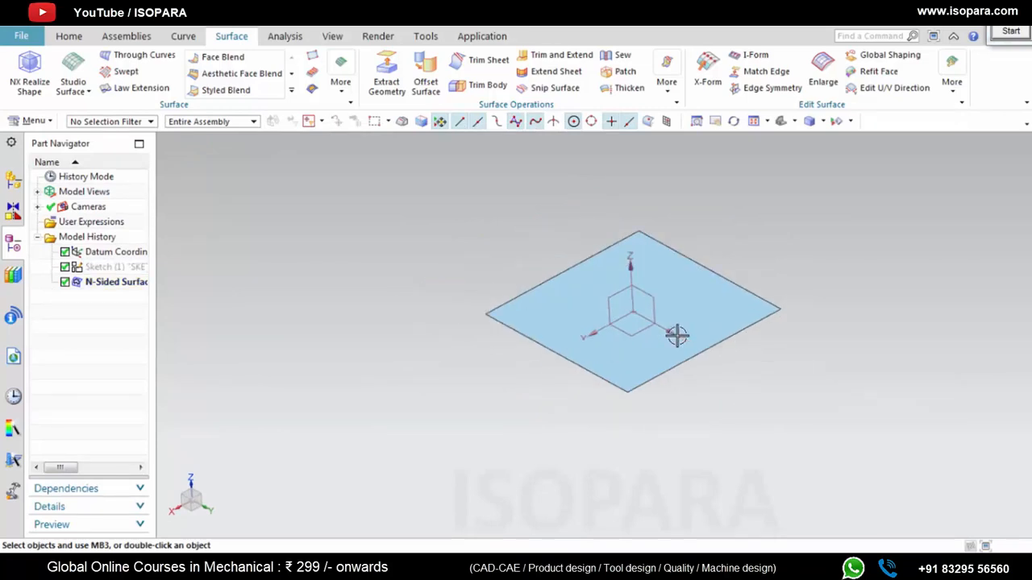
pyautogui.moveTo(674, 336); pyautogui.dragTo(644, 311, button='middle')
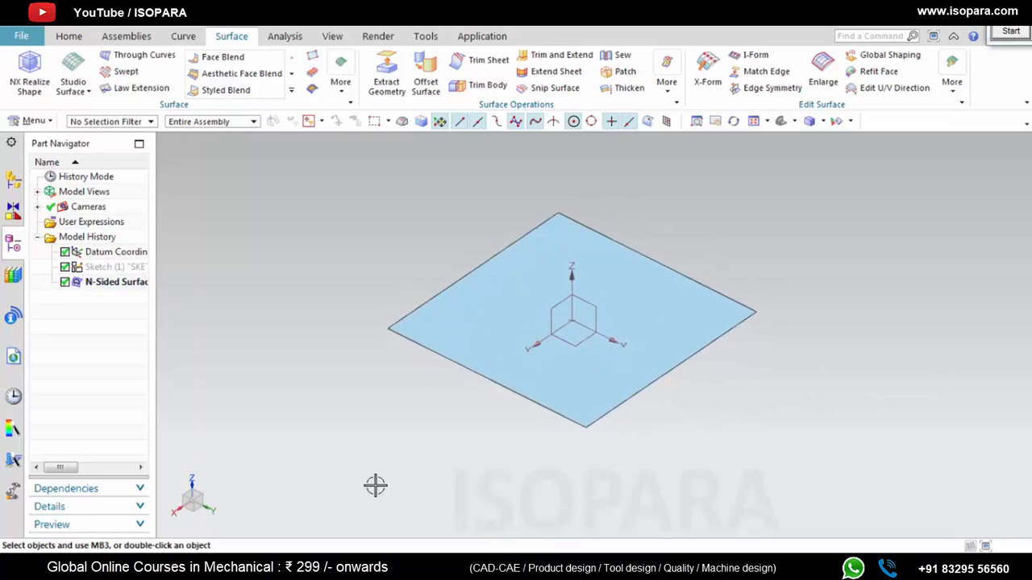
# Step: Consult the sfc12 drawing for the tray's side walls and return to the base surface
pyautogui.hotkey('alt', 'Tab')
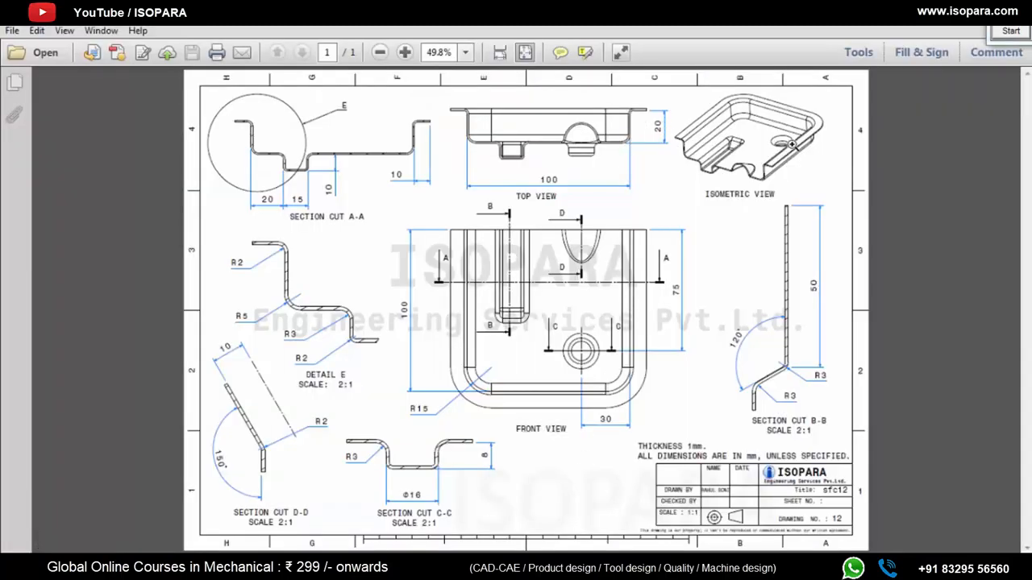
pyautogui.hotkey('alt', 'Tab')
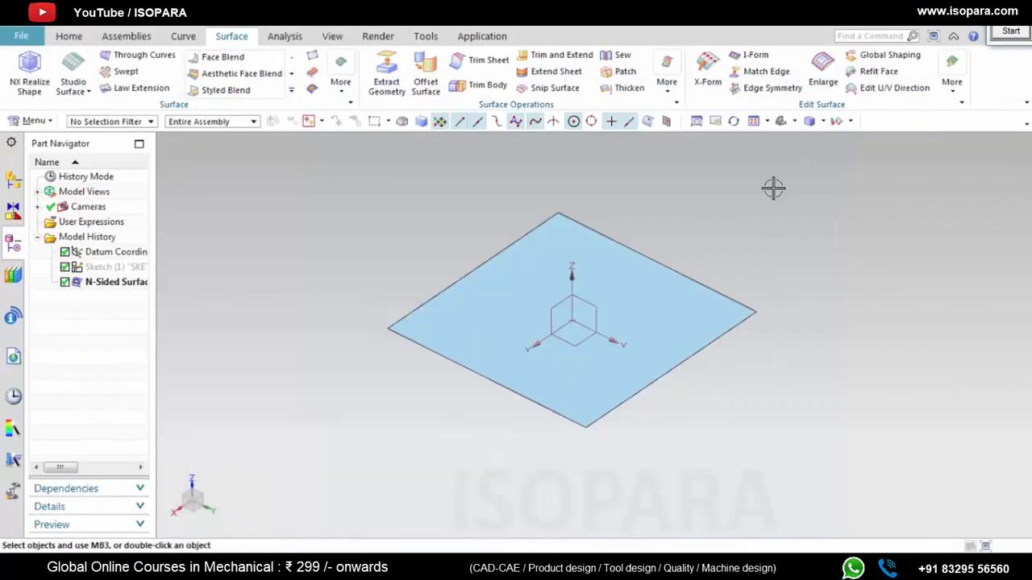
pyautogui.moveTo(633, 394); pyautogui.dragTo(703, 303, button='middle')
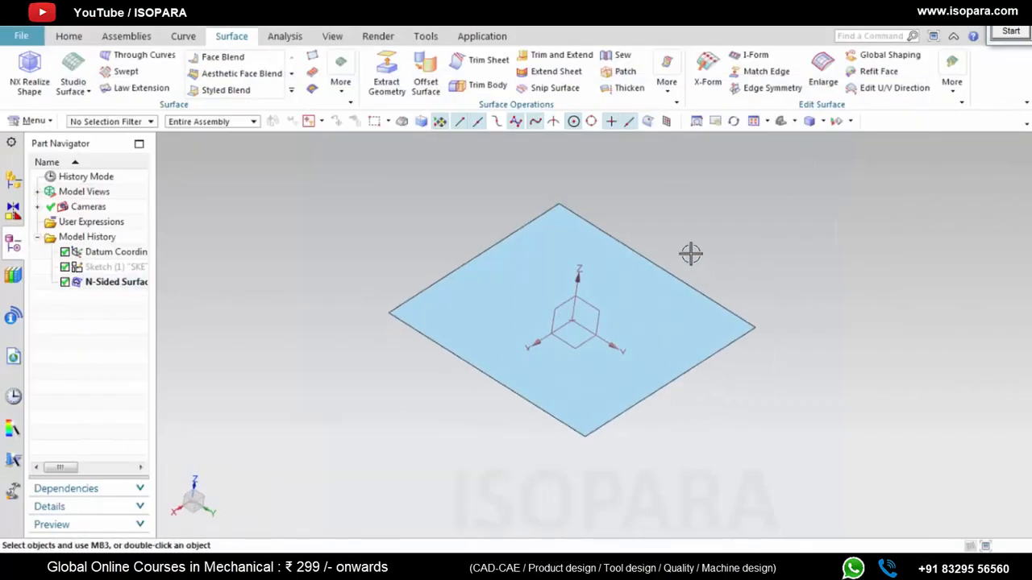
pyautogui.moveTo(626, 328); pyautogui.dragTo(512, 383, button='middle')
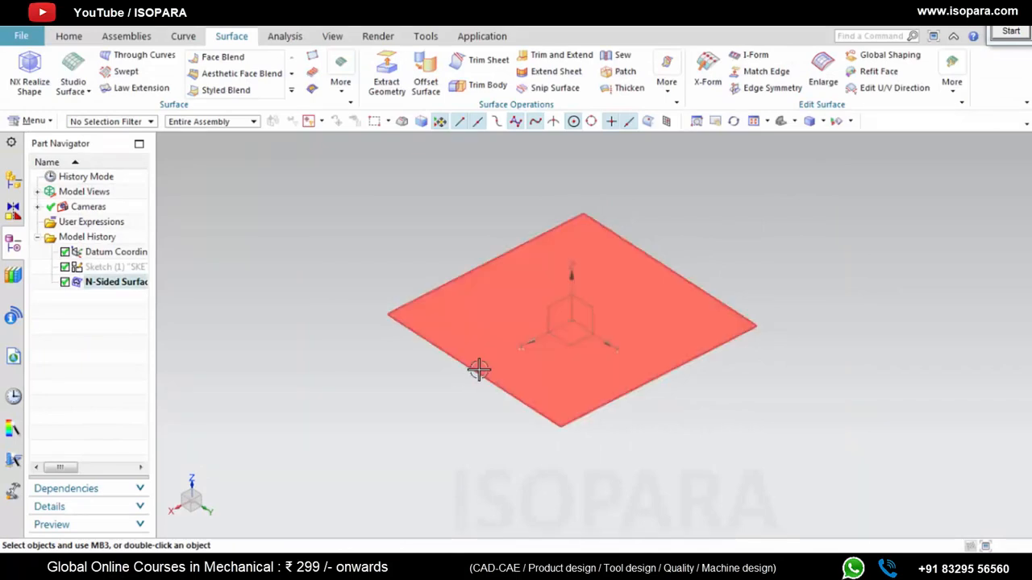
# Step: Extrude three edges of the square base surface 20 mm upward as side walls, using the Single Curve selection rule
pyautogui.click(81, 37)
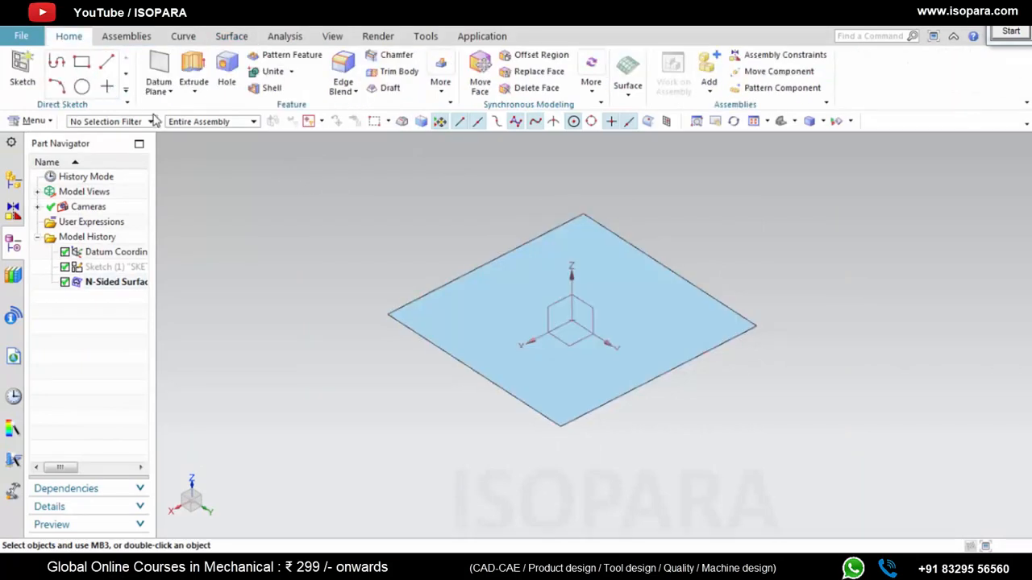
pyautogui.click(193, 73)
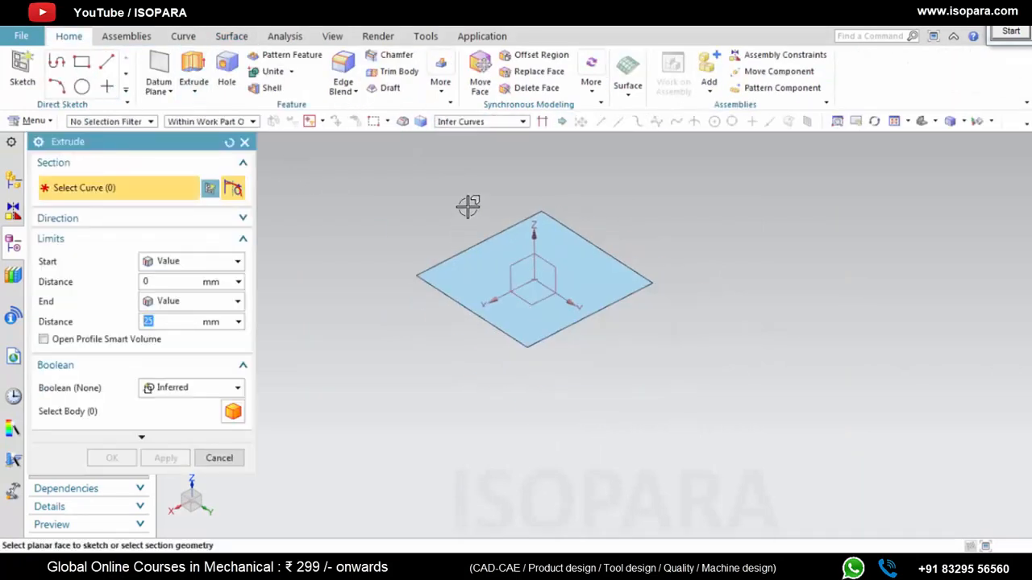
pyautogui.click(501, 124)
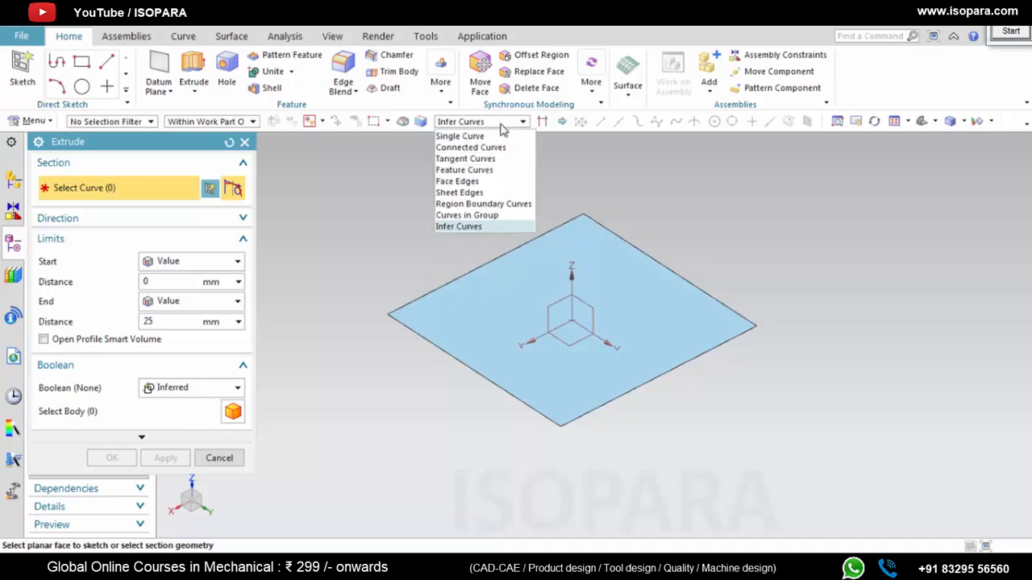
pyautogui.click(493, 137)
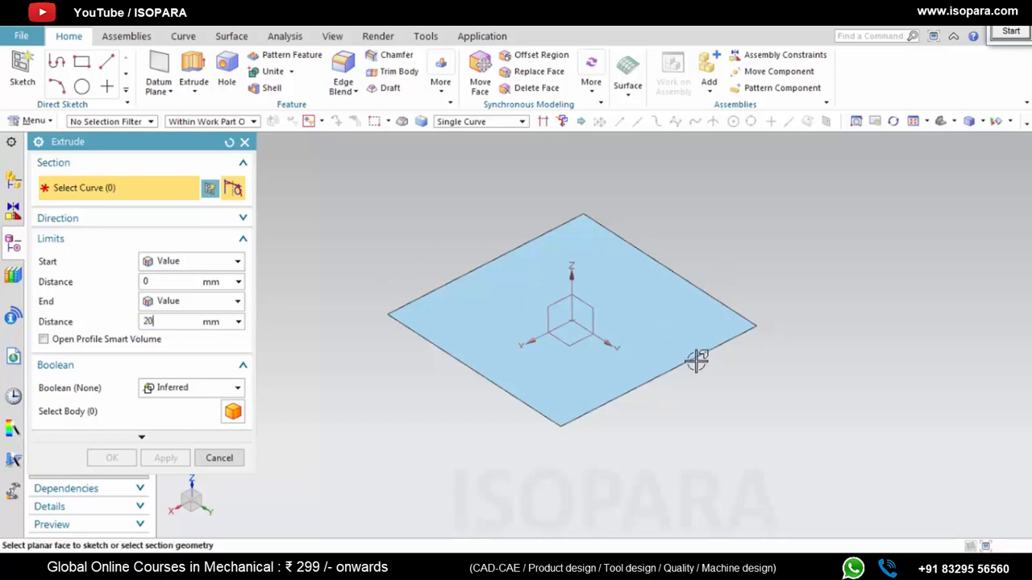
pyautogui.click(787, 401)
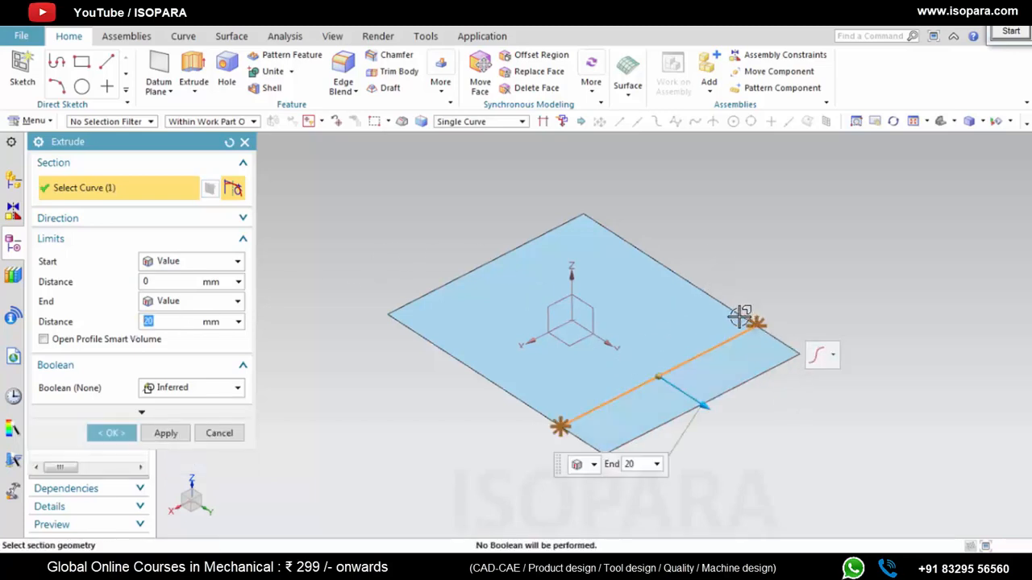
pyautogui.click(677, 279)
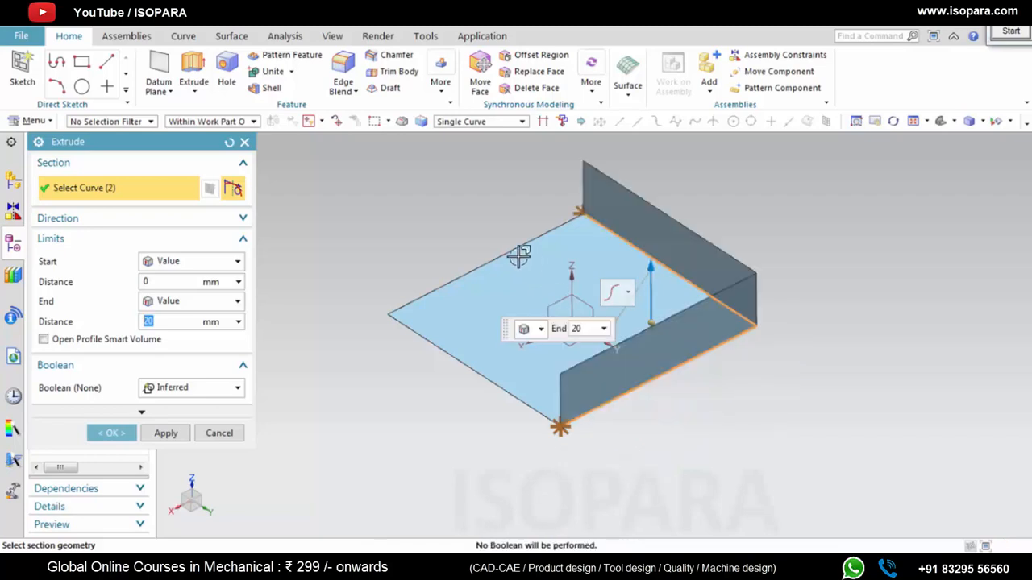
pyautogui.click(513, 256)
pyautogui.moveTo(684, 396)
pyautogui.mouseDown(button='middle')
pyautogui.moveTo(679, 363)
pyautogui.moveTo(682, 385)
pyautogui.mouseUp(button='middle')
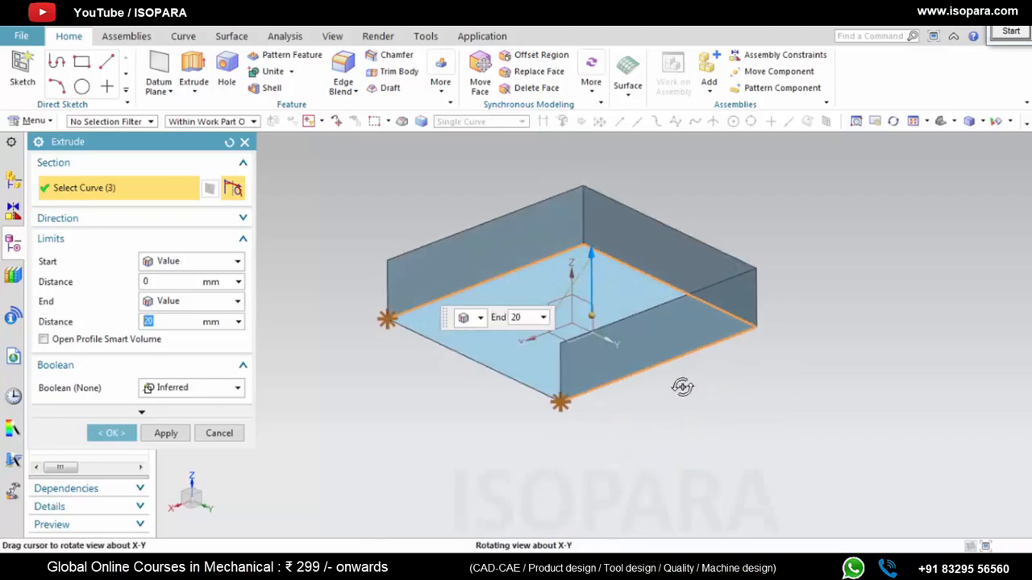
pyautogui.moveTo(756, 374)
pyautogui.mouseDown(button='middle')
pyautogui.moveTo(806, 376)
pyautogui.moveTo(767, 376)
pyautogui.moveTo(773, 365)
pyautogui.mouseUp(button='middle')
pyautogui.middleClick(773, 365)
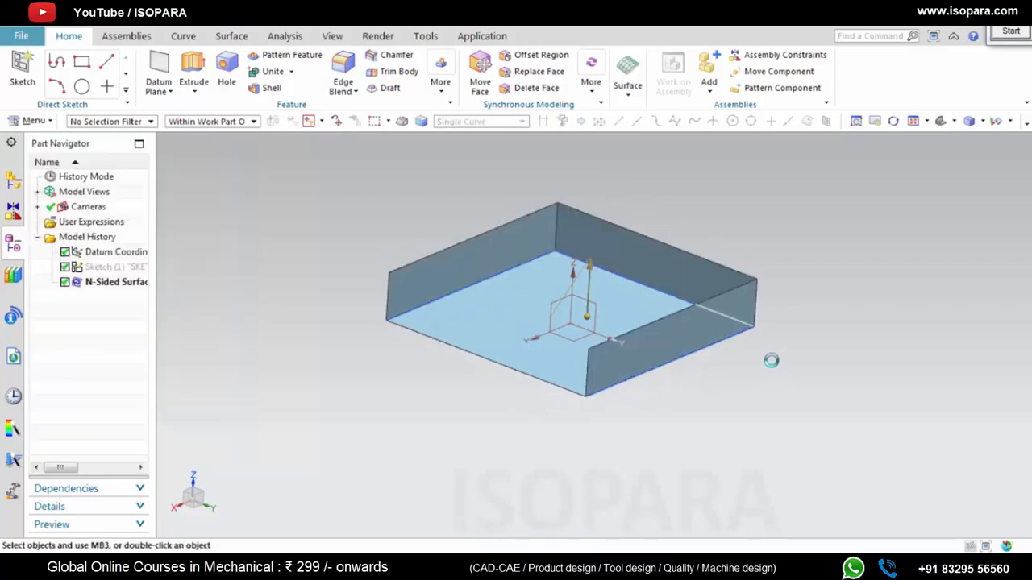
pyautogui.scroll(-5, 771, 361)
pyautogui.scroll(5, 770, 361)
pyautogui.moveTo(765, 362); pyautogui.dragTo(672, 350, button='middle')
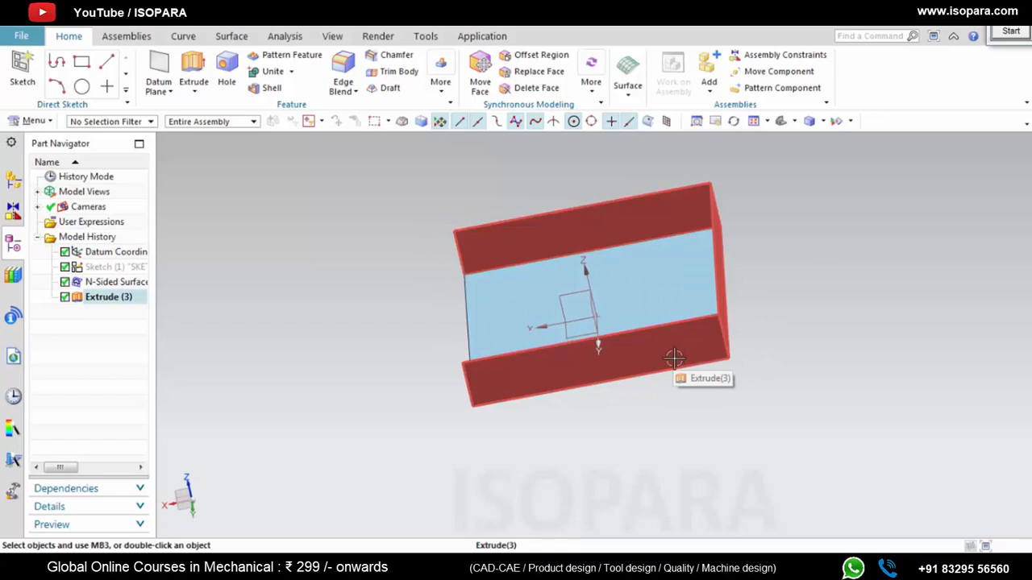
pyautogui.moveTo(673, 358); pyautogui.dragTo(725, 379, button='middle')
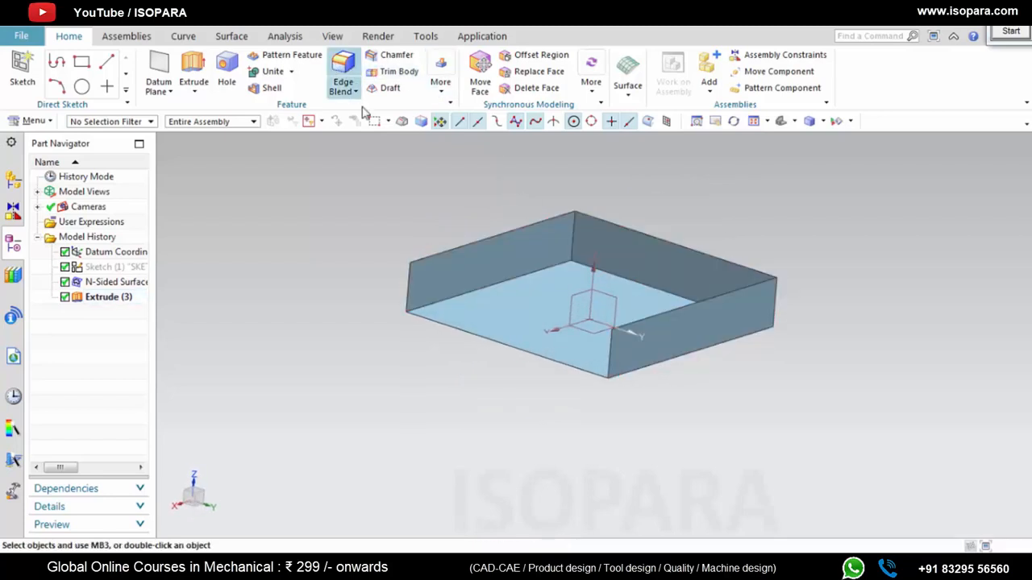
pyautogui.moveTo(664, 246); pyautogui.dragTo(642, 278, button='middle')
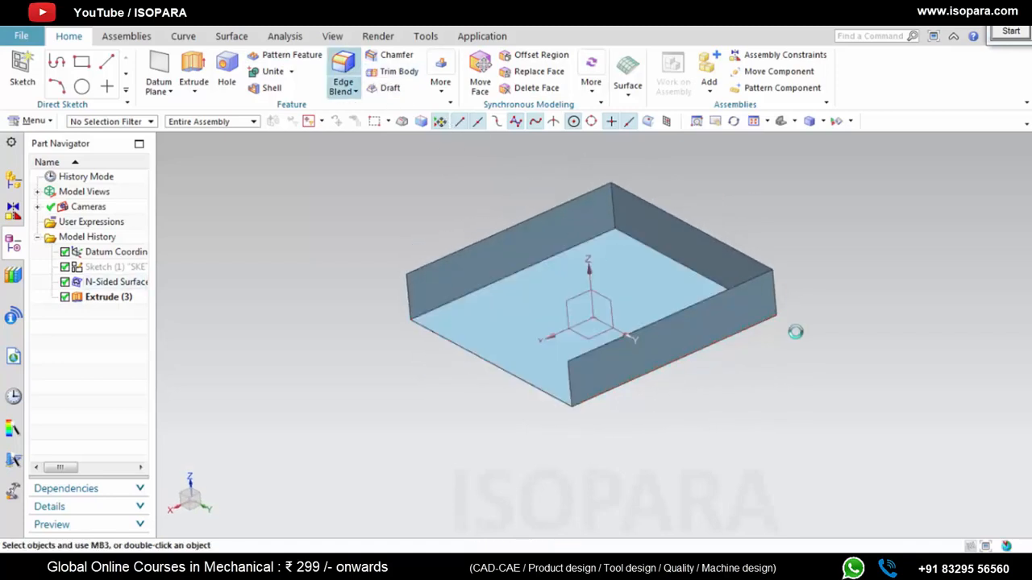
pyautogui.click(774, 295)
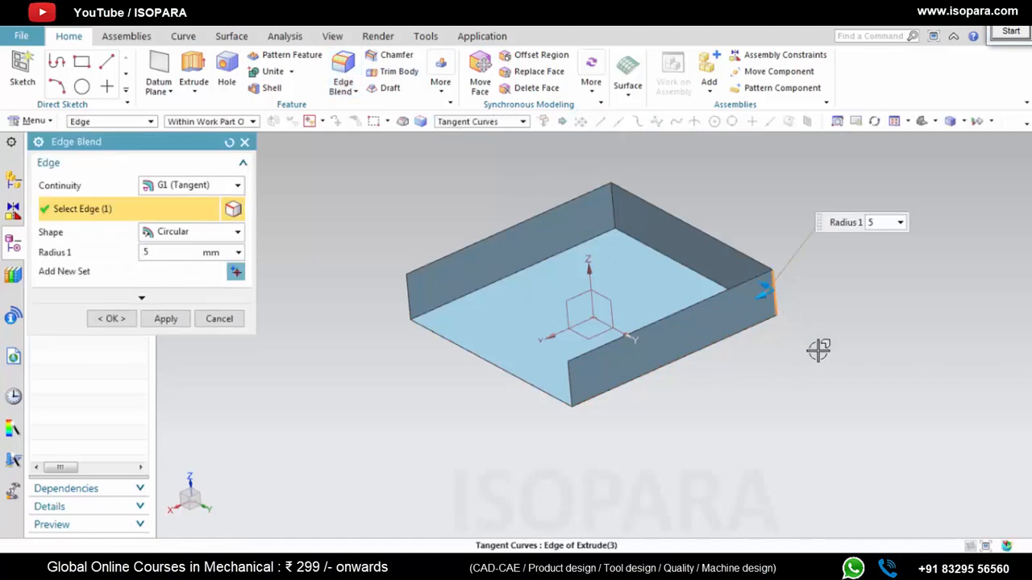
pyautogui.moveTo(823, 348); pyautogui.dragTo(794, 381, button='middle')
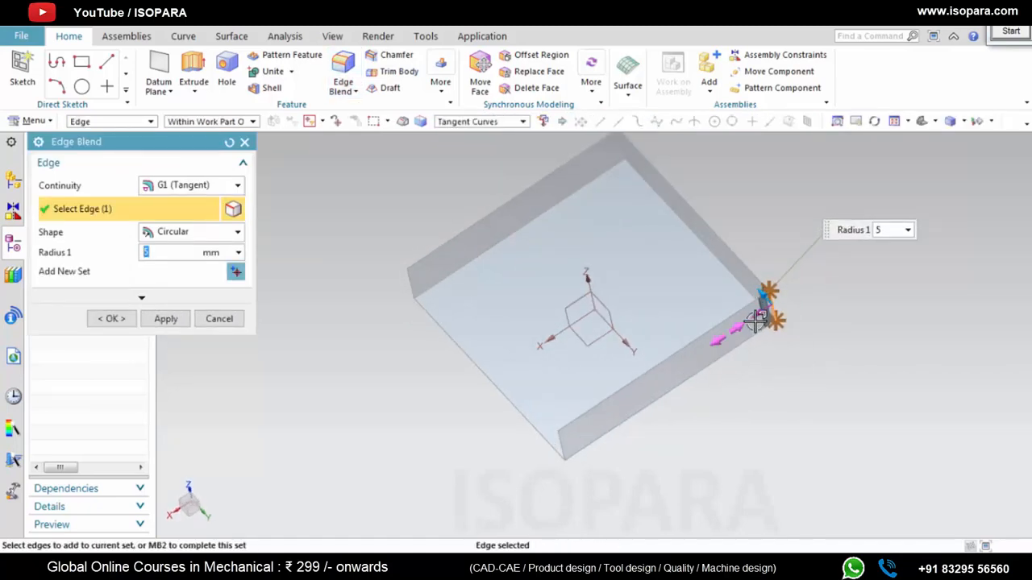
pyautogui.moveTo(758, 323)
pyautogui.mouseDown()
pyautogui.moveTo(729, 339)
pyautogui.moveTo(766, 336)
pyautogui.mouseUp()
pyautogui.scroll(3, 767, 336)
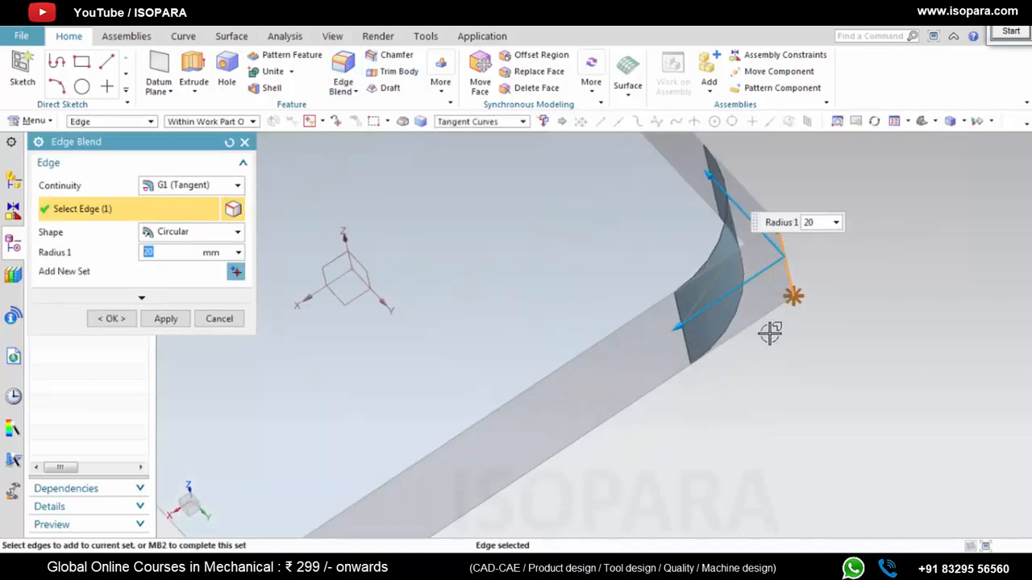
pyautogui.moveTo(769, 333); pyautogui.dragTo(703, 318, button='middle')
pyautogui.scroll(-3, 769, 309)
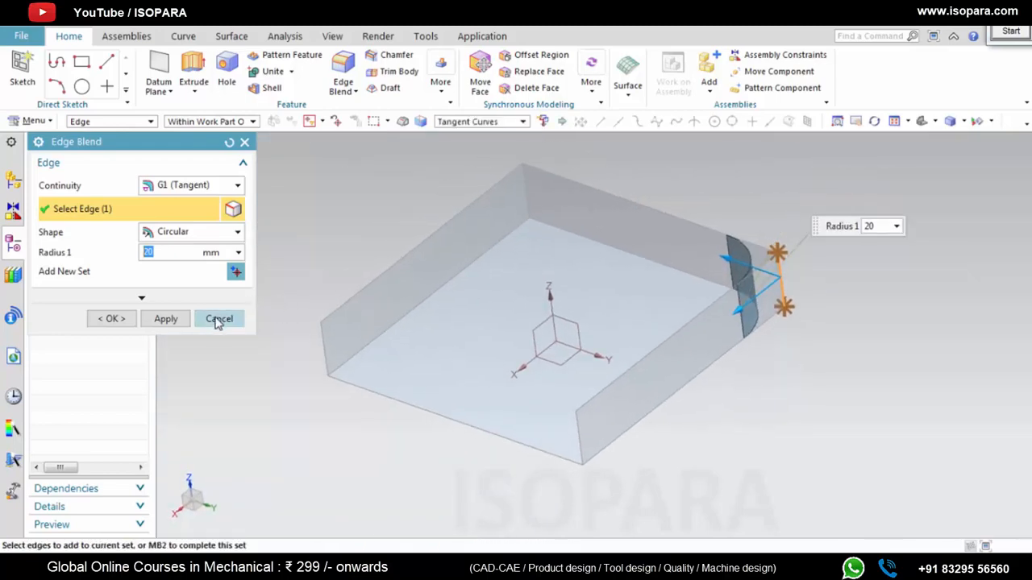
pyautogui.click(218, 319)
# Step: Sew the sheet bodies together with the extruded walls as target and the base surface as tool
pyautogui.moveTo(548, 299)
pyautogui.mouseDown(button='middle')
pyautogui.moveTo(553, 288)
pyautogui.moveTo(551, 302)
pyautogui.mouseUp(button='middle')
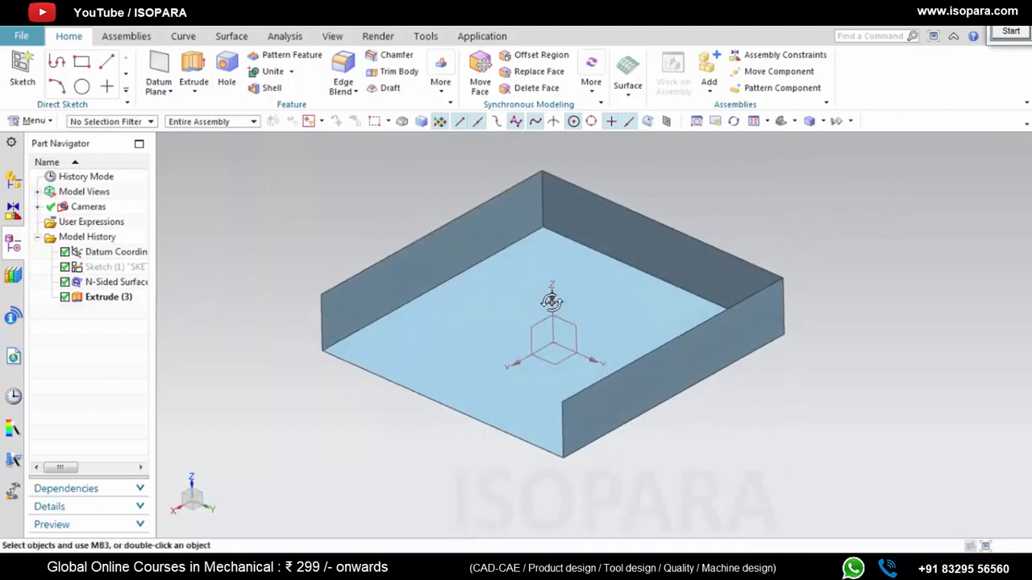
pyautogui.scroll(-1, 579, 295)
pyautogui.scroll(2, 582, 296)
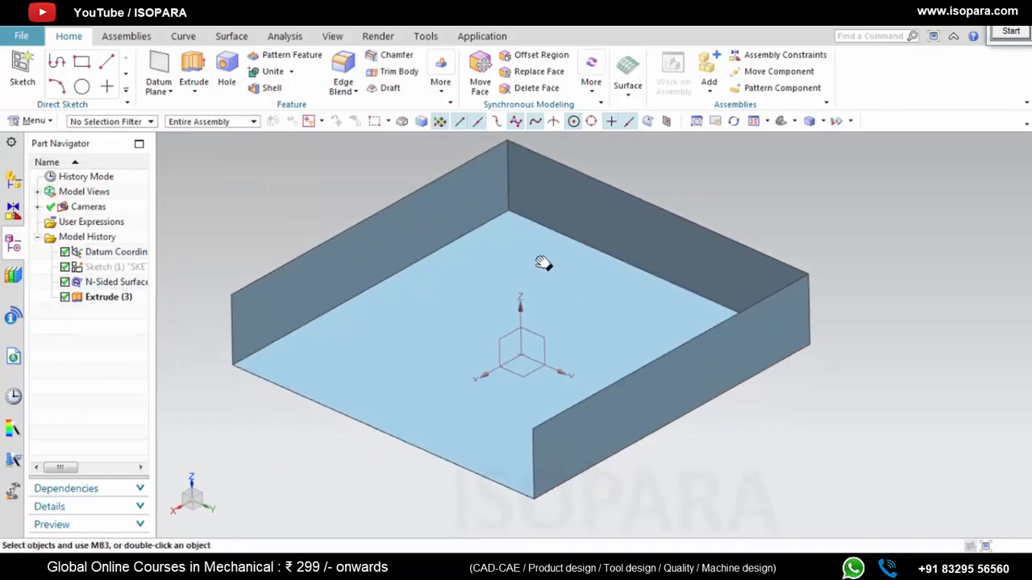
pyautogui.keyDown('shift'); pyautogui.moveTo(542, 263); pyautogui.dragTo(521, 257, button='middle'); pyautogui.keyUp('shift')
pyautogui.click(242, 37)
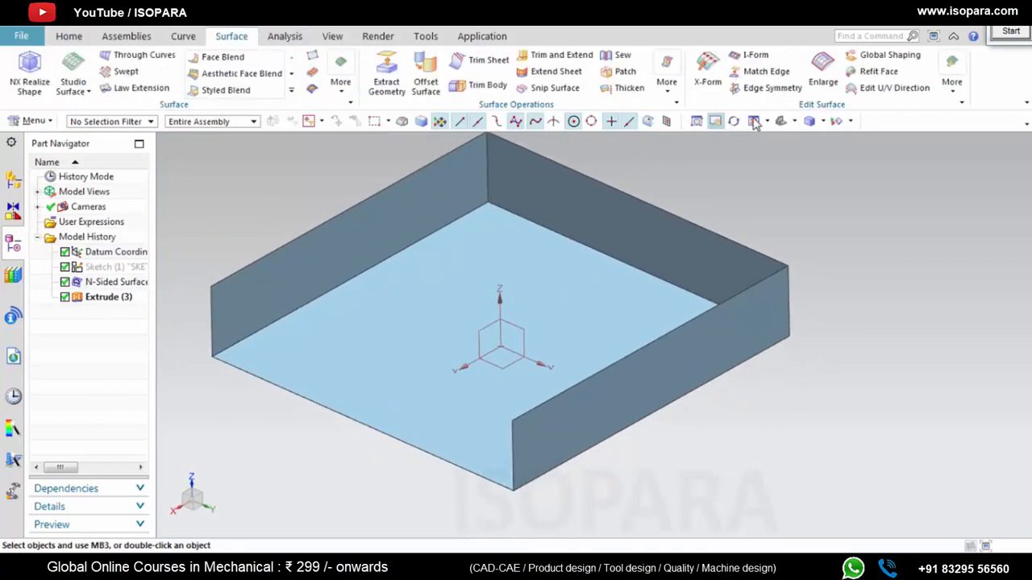
pyautogui.click(668, 83)
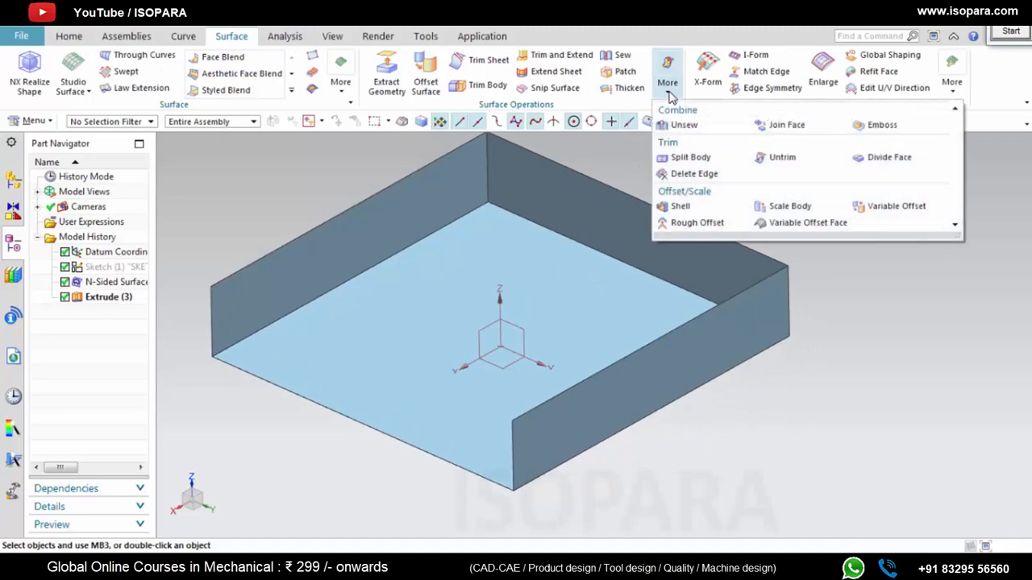
pyautogui.click(617, 54)
pyautogui.click(645, 240)
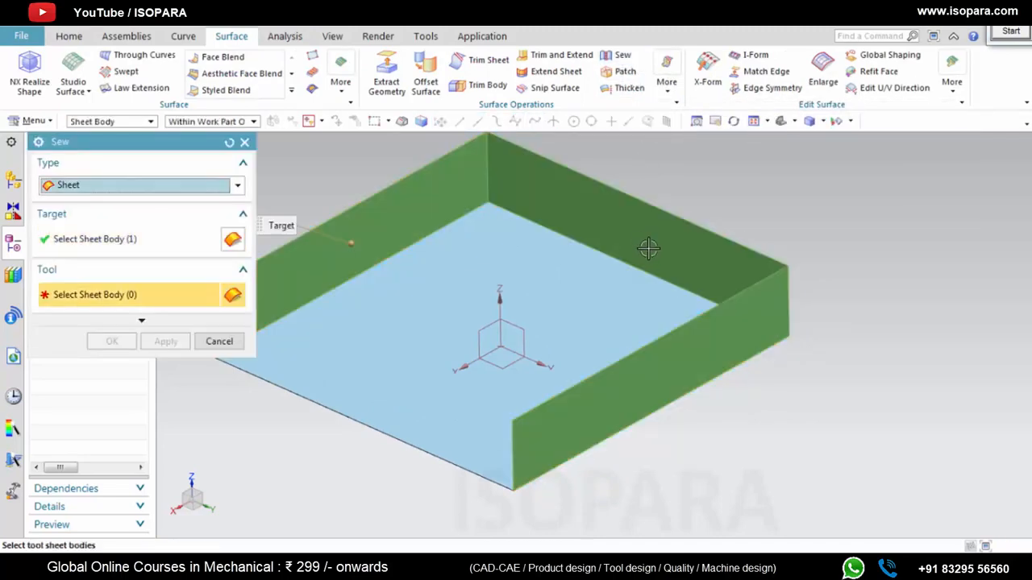
pyautogui.click(620, 285)
pyautogui.click(112, 342)
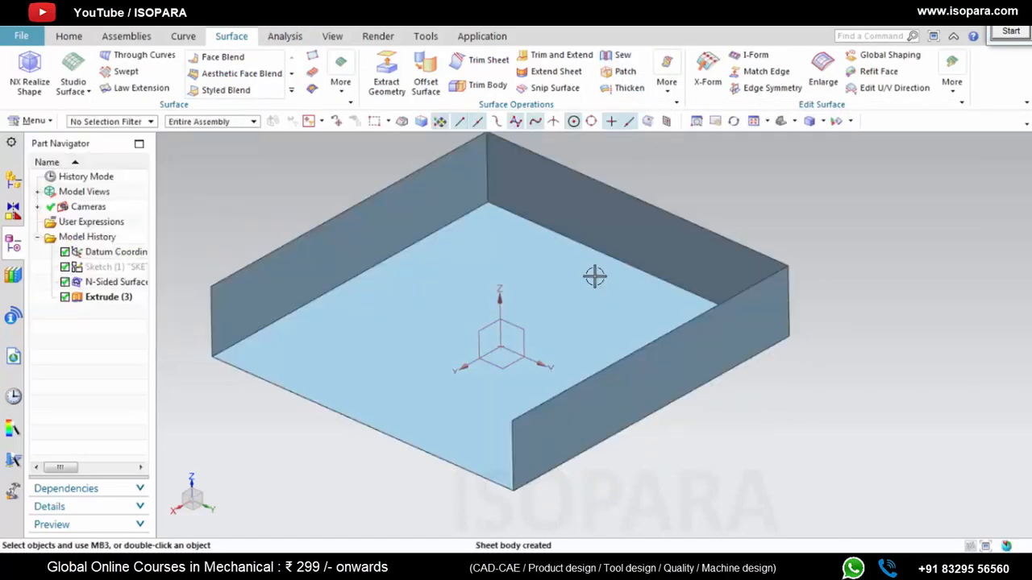
# Step: Start an Edge Blend on the two vertical corner edges between the side walls, with a 12 mm radius
pyautogui.click(81, 38)
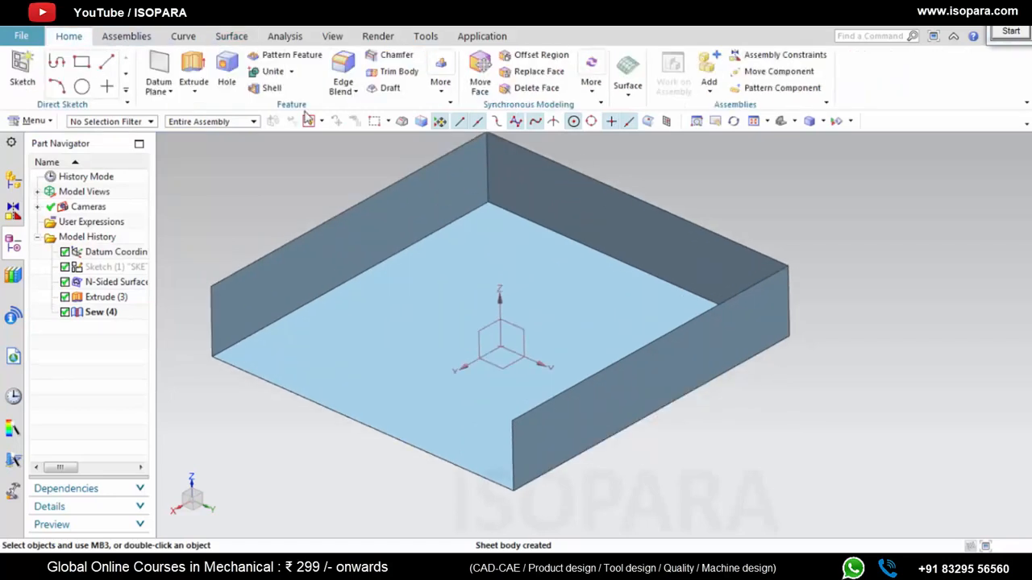
pyautogui.moveTo(745, 349); pyautogui.dragTo(747, 345, button='middle')
pyautogui.click(753, 333)
pyautogui.moveTo(698, 267); pyautogui.dragTo(672, 306, button='middle')
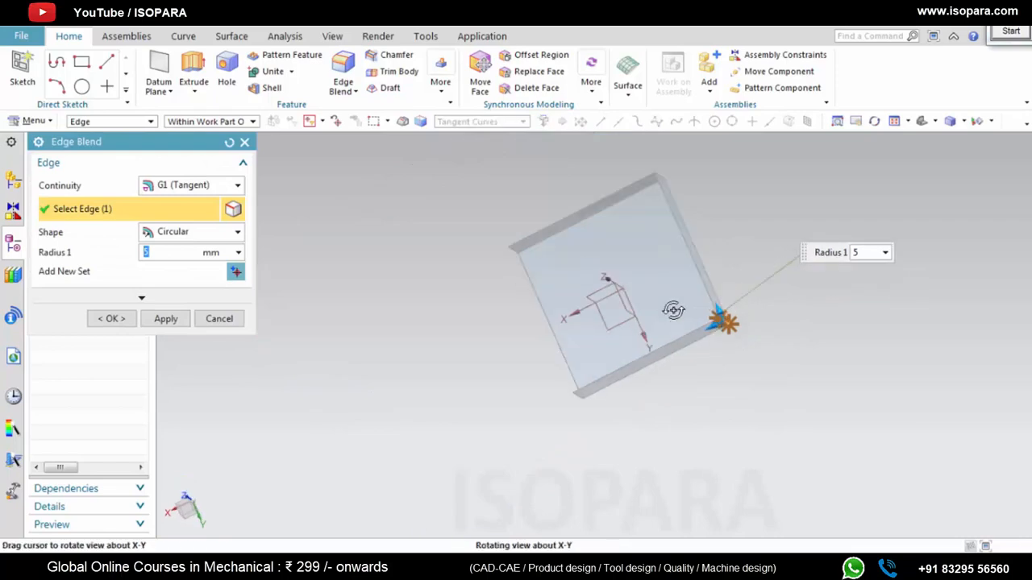
pyautogui.click(661, 199)
pyautogui.scroll(3, 688, 290)
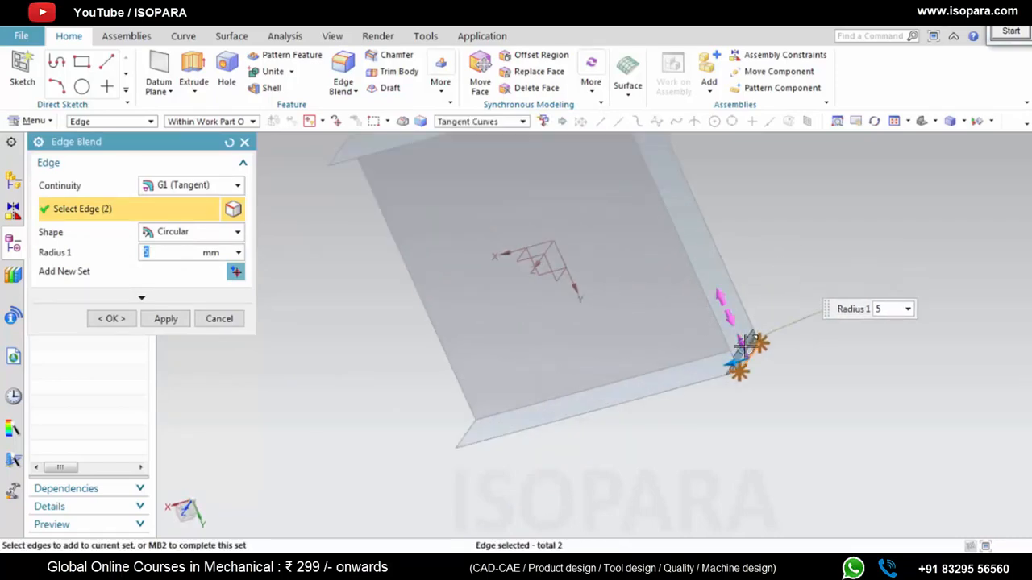
pyautogui.write('12')
pyautogui.press('Return')
# Step: Check the corner radius in the drawing, set the blend radius to 15 mm and create the blend
pyautogui.click(320, 566)
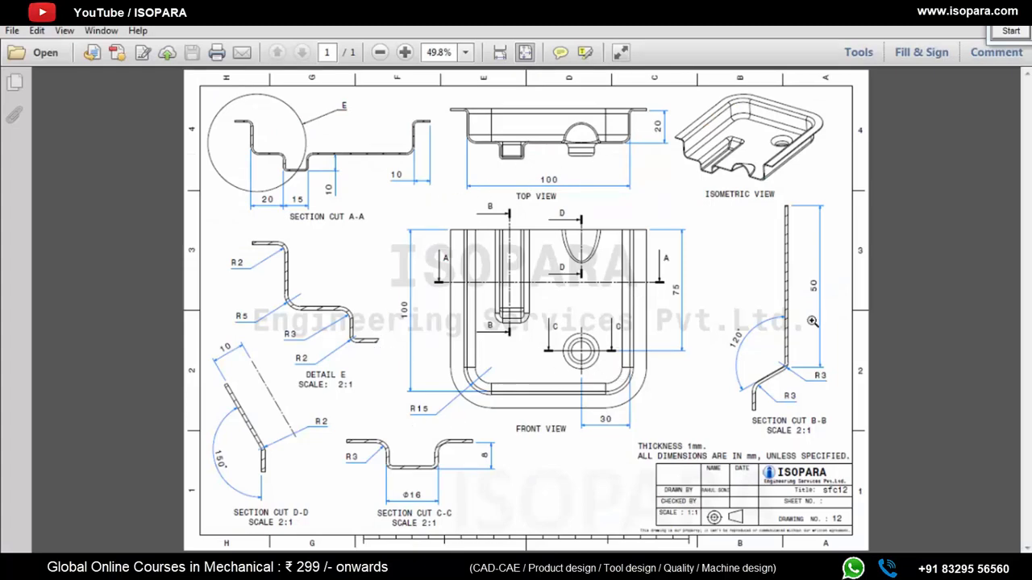
pyautogui.click(965, 21)
pyautogui.moveTo(696, 326); pyautogui.dragTo(846, 293, button='middle')
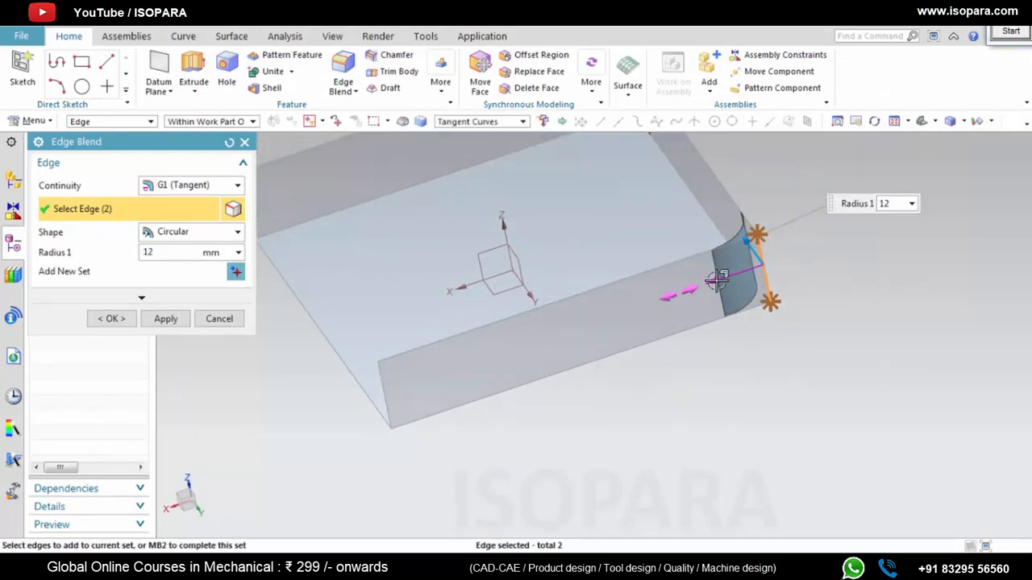
pyautogui.moveTo(717, 278); pyautogui.dragTo(721, 272)
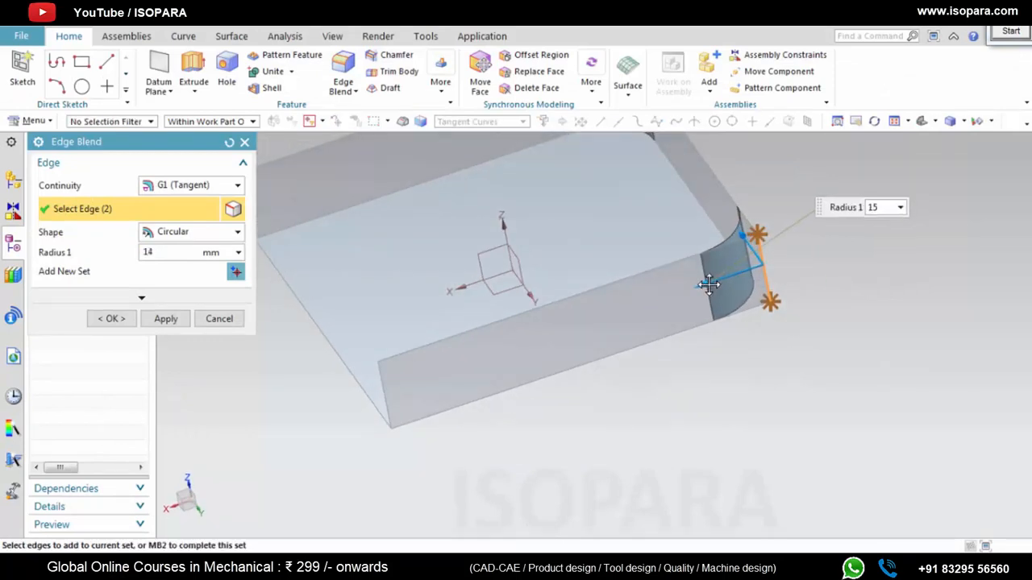
pyautogui.scroll(-3, 785, 295)
pyautogui.middleClick(682, 322)
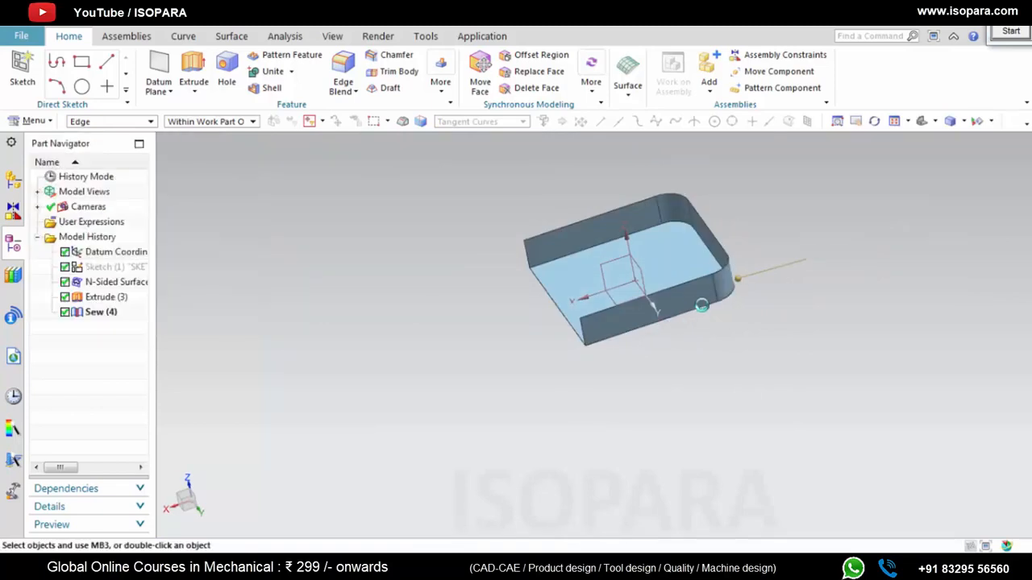
# Step: Inspect the blended tray corners and consult the Detail E section of the drawing for the bend radii
pyautogui.moveTo(702, 304)
pyautogui.mouseDown(button='middle')
pyautogui.moveTo(732, 288)
pyautogui.moveTo(705, 306)
pyautogui.mouseUp(button='middle')
pyautogui.scroll(3, 705, 306)
pyautogui.scroll(1, 706, 306)
pyautogui.moveTo(625, 277)
pyautogui.mouseDown(button='middle')
pyautogui.moveTo(642, 287)
pyautogui.moveTo(635, 297)
pyautogui.moveTo(613, 279)
pyautogui.moveTo(628, 286)
pyautogui.mouseUp(button='middle')
pyautogui.scroll(-4, 643, 288)
pyautogui.scroll(3, 622, 291)
pyautogui.scroll(-2, 628, 285)
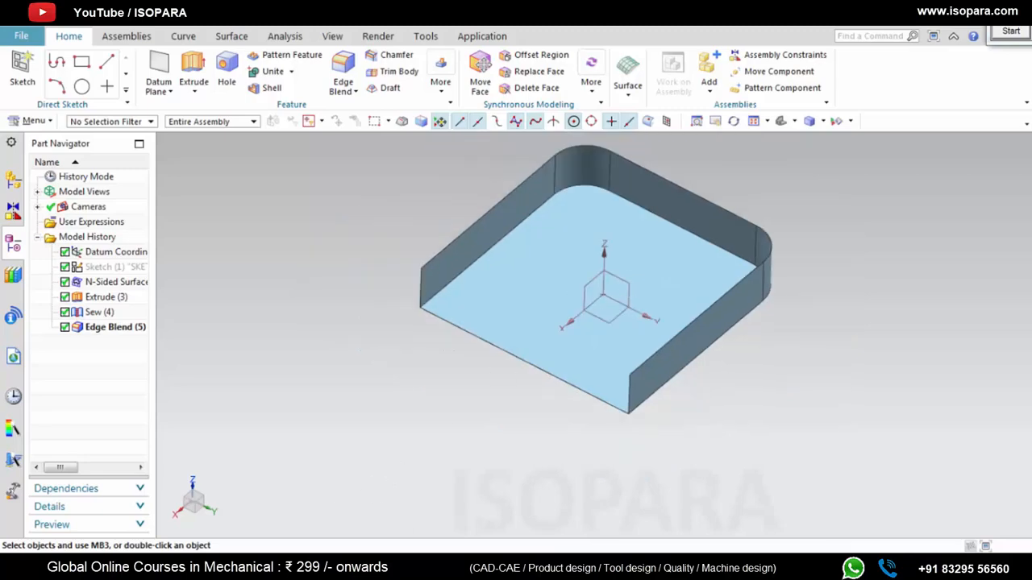
pyautogui.hotkey('alt', 'Tab')
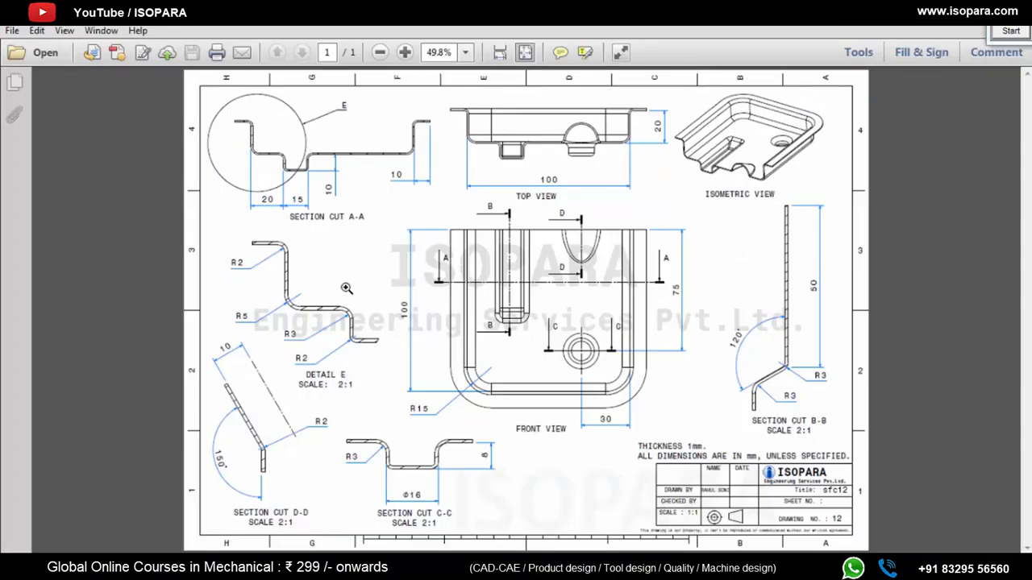
pyautogui.hotkey('alt', 'Tab')
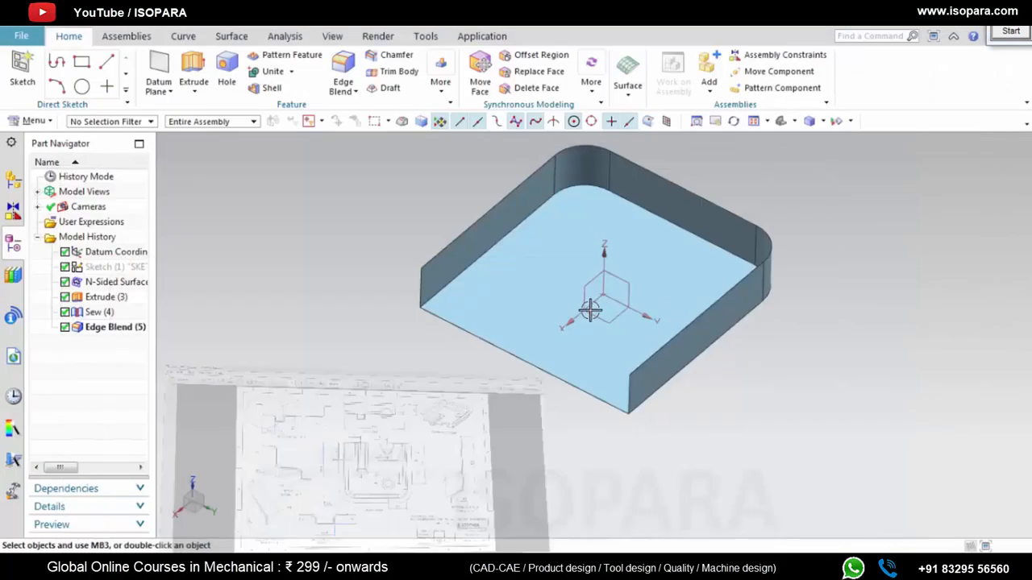
# Step: Edge-blend the bottom edges between the tray's base and side walls with a 5 mm radius
pyautogui.scroll(-3, 580, 321)
pyautogui.scroll(3, 594, 310)
pyautogui.moveTo(595, 310); pyautogui.dragTo(629, 295, button='middle')
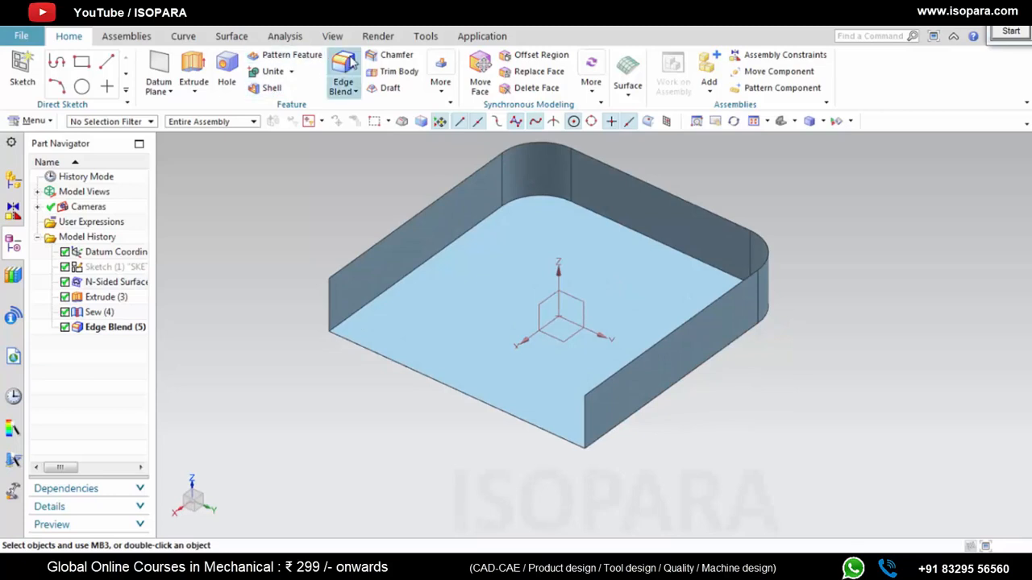
pyautogui.click(696, 368)
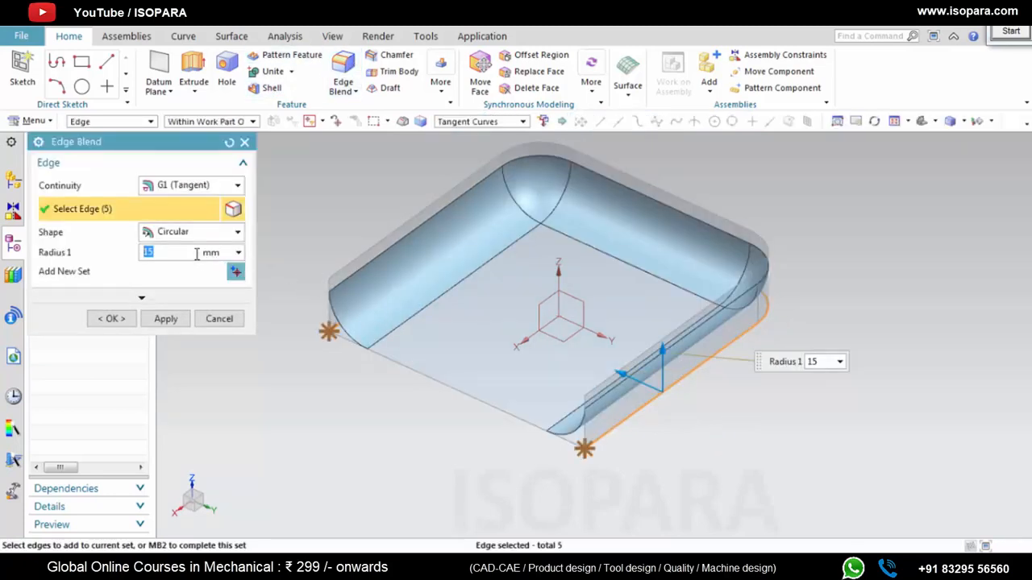
pyautogui.click(164, 319)
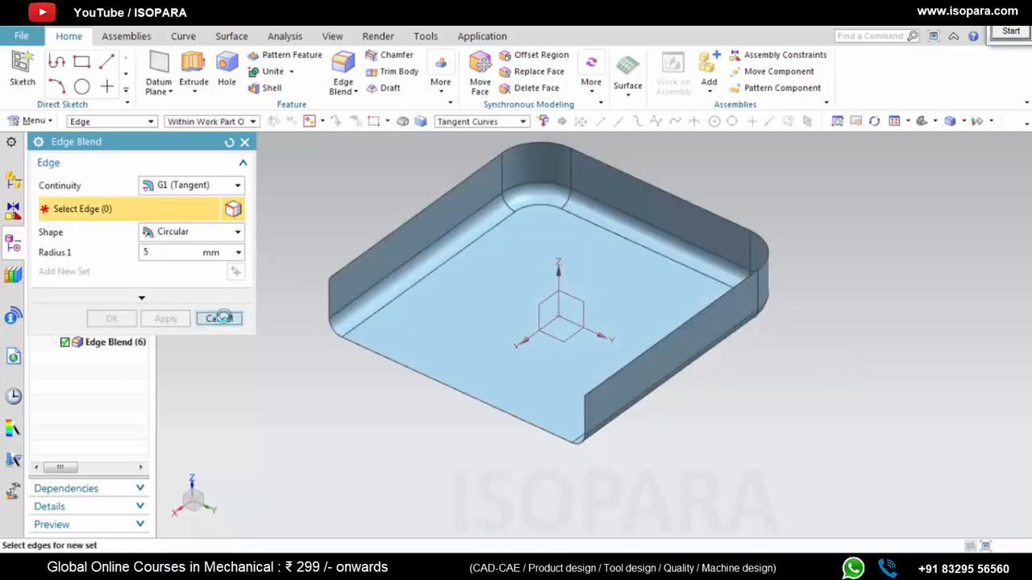
pyautogui.click(208, 320)
# Step: Inspect the blended tray base and consult the drawing for the outer rim flange
pyautogui.scroll(-1, 693, 330)
pyautogui.scroll(2, 662, 358)
pyautogui.scroll(-1, 663, 358)
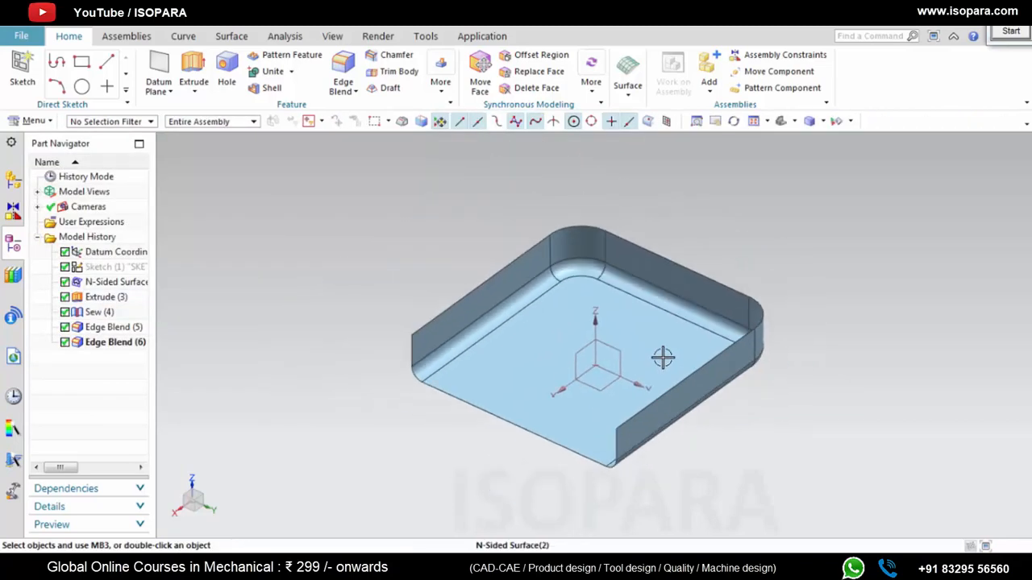
pyautogui.moveTo(663, 357)
pyautogui.mouseDown(button='middle')
pyautogui.moveTo(649, 279)
pyautogui.moveTo(645, 356)
pyautogui.mouseUp(button='middle')
pyautogui.scroll(2, 646, 357)
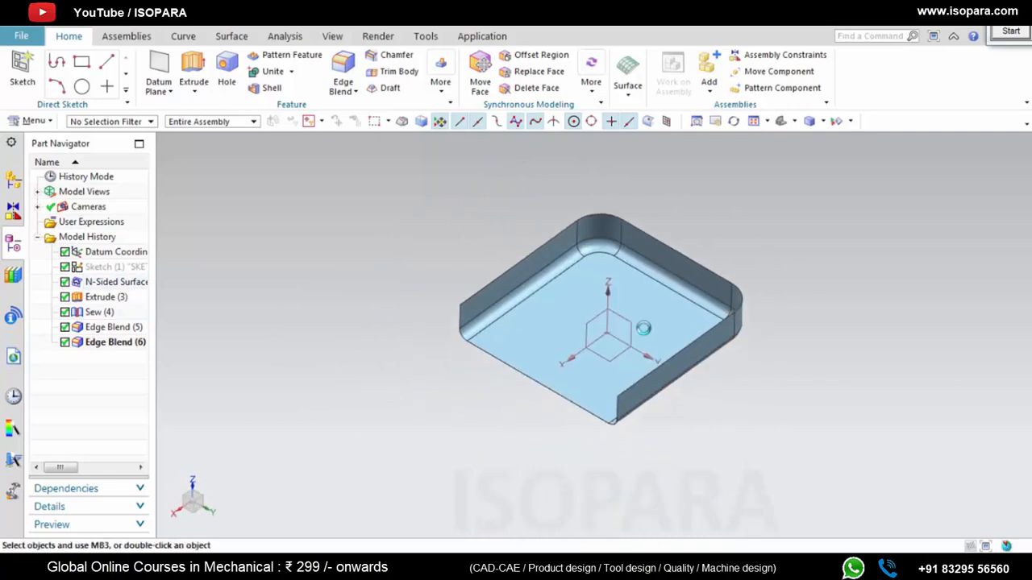
pyautogui.hotkey('alt', 'Tab')
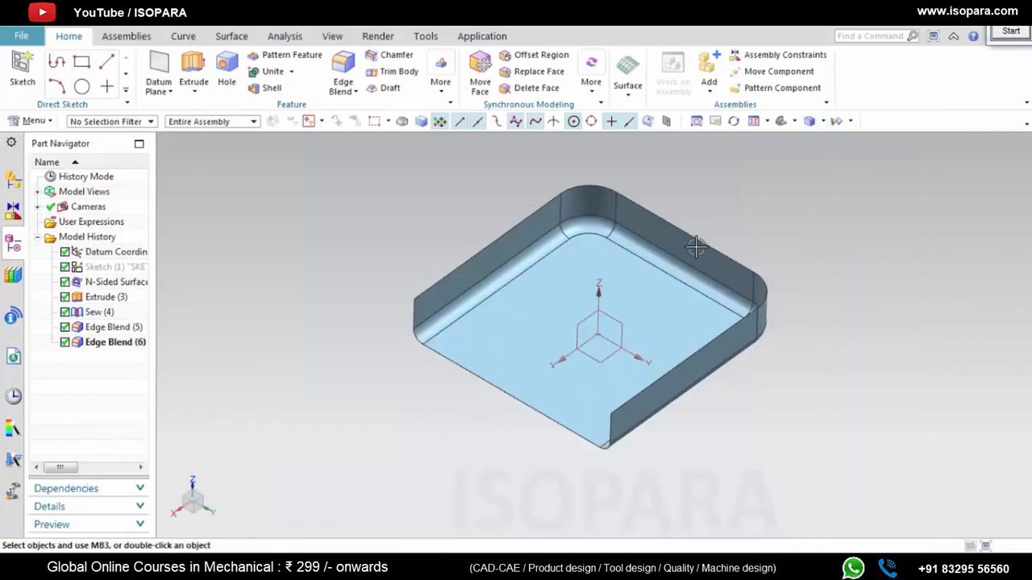
pyautogui.scroll(3, 680, 342)
pyautogui.scroll(-3, 679, 342)
pyautogui.moveTo(656, 330)
pyautogui.mouseDown(button='middle')
pyautogui.moveTo(656, 299)
pyautogui.moveTo(661, 339)
pyautogui.moveTo(654, 299)
pyautogui.moveTo(624, 292)
pyautogui.mouseUp(button='middle')
pyautogui.scroll(1, 656, 299)
pyautogui.scroll(-2, 654, 299)
# Step: Start a Law Extension of type Face from the walls' tangent top edges, with the tray body's faces as reference
pyautogui.click(231, 36)
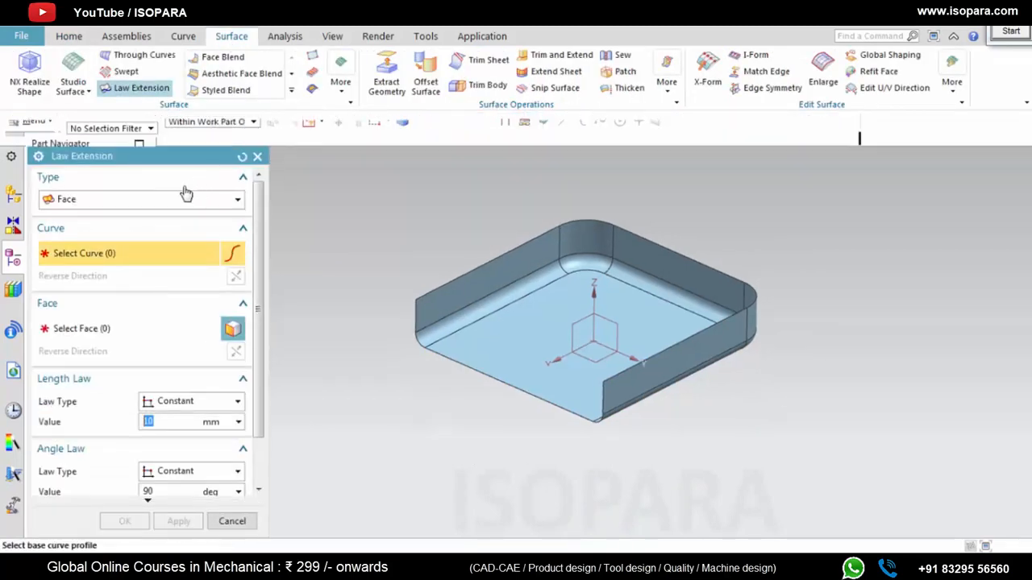
pyautogui.click(181, 201)
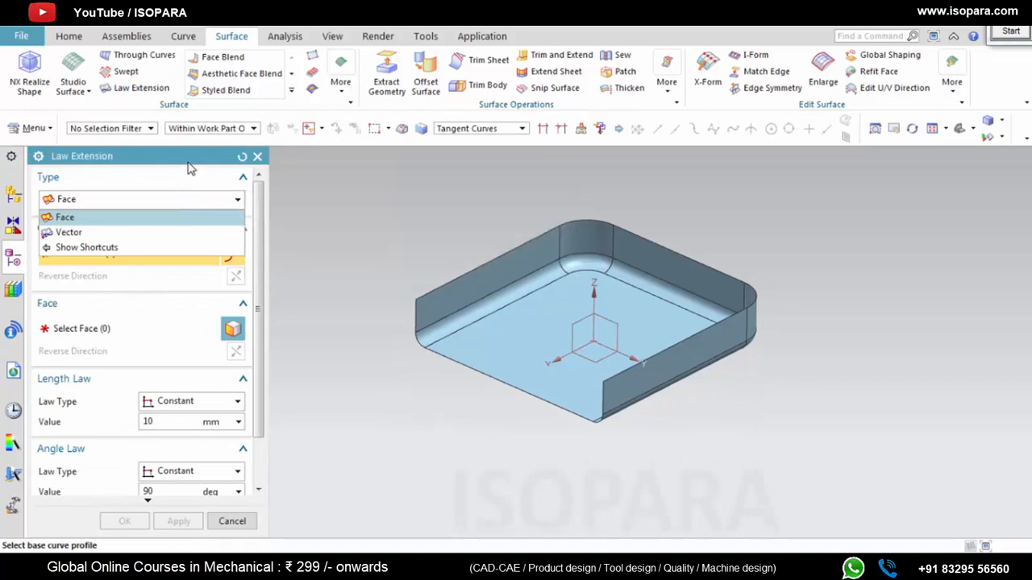
pyautogui.click(189, 166)
pyautogui.click(175, 199)
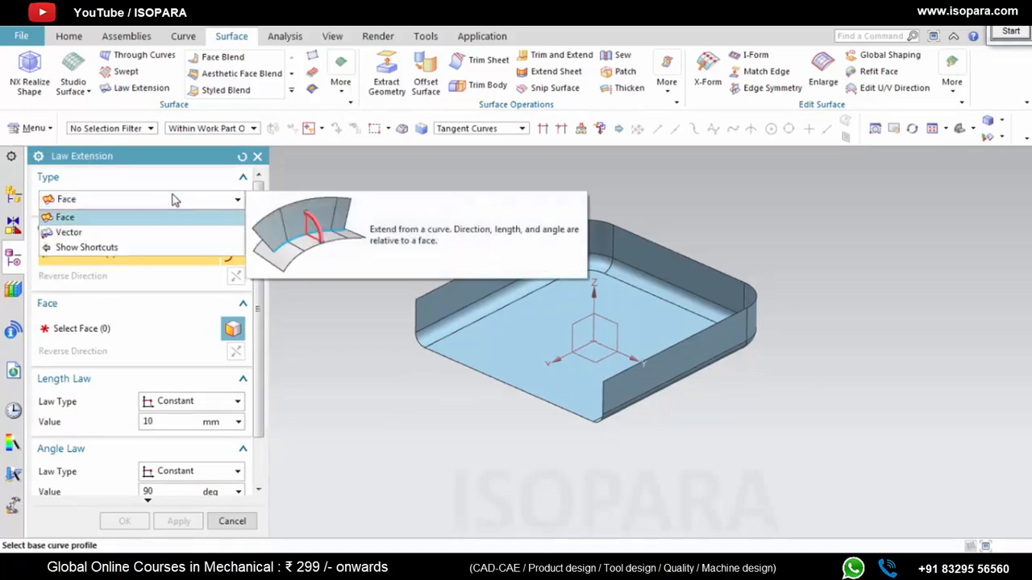
pyautogui.click(136, 218)
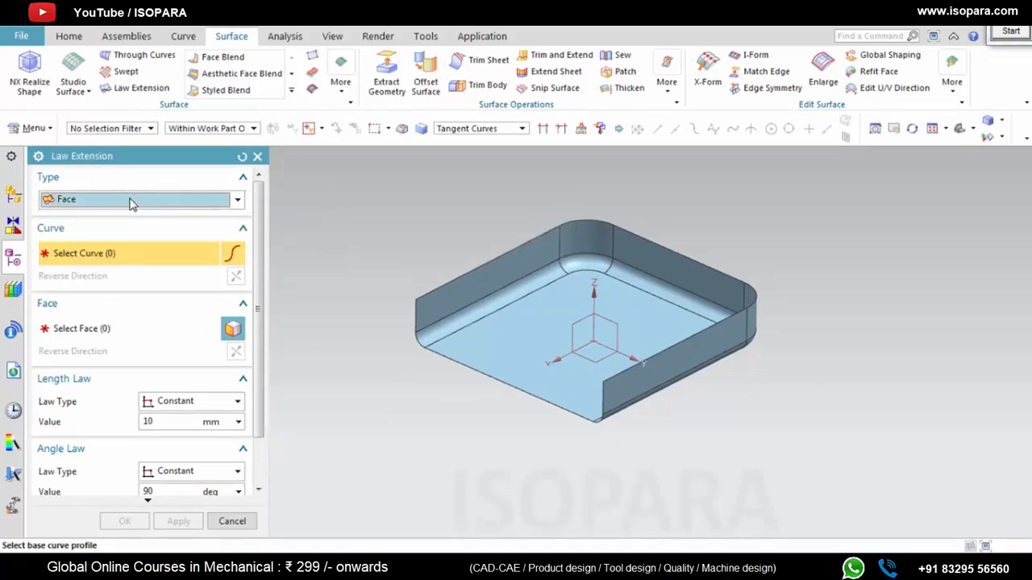
pyautogui.click(132, 201)
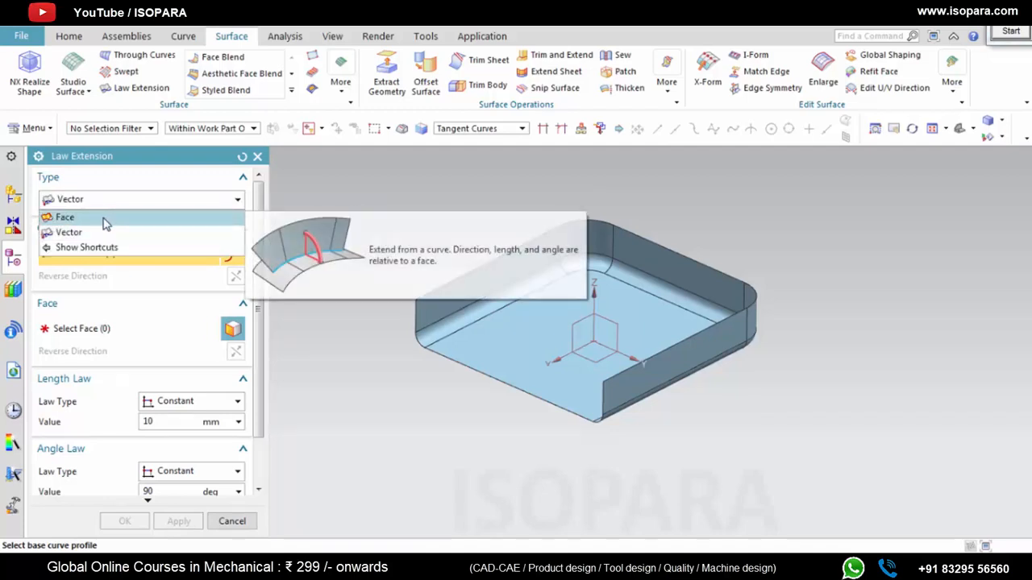
pyautogui.click(112, 219)
pyautogui.keyDown('shift'); pyautogui.moveTo(532, 308); pyautogui.dragTo(520, 276, button='middle'); pyautogui.keyUp('shift')
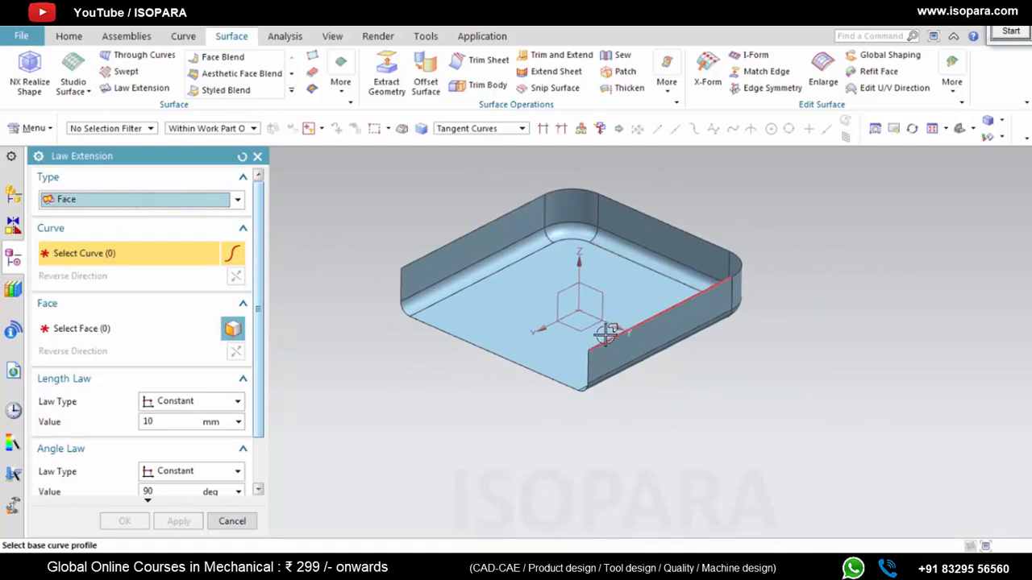
pyautogui.click(655, 323)
pyautogui.click(150, 329)
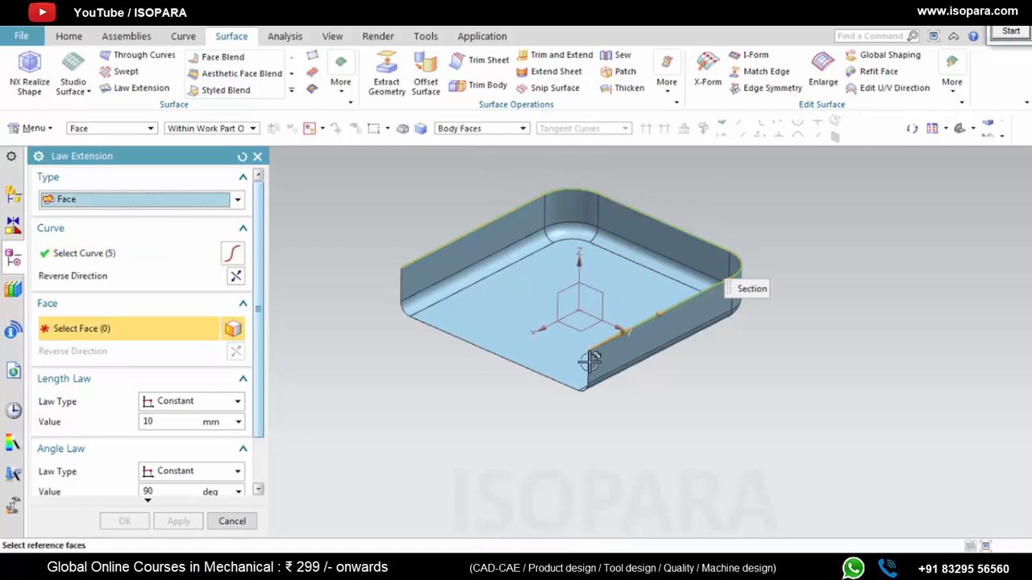
pyautogui.click(668, 337)
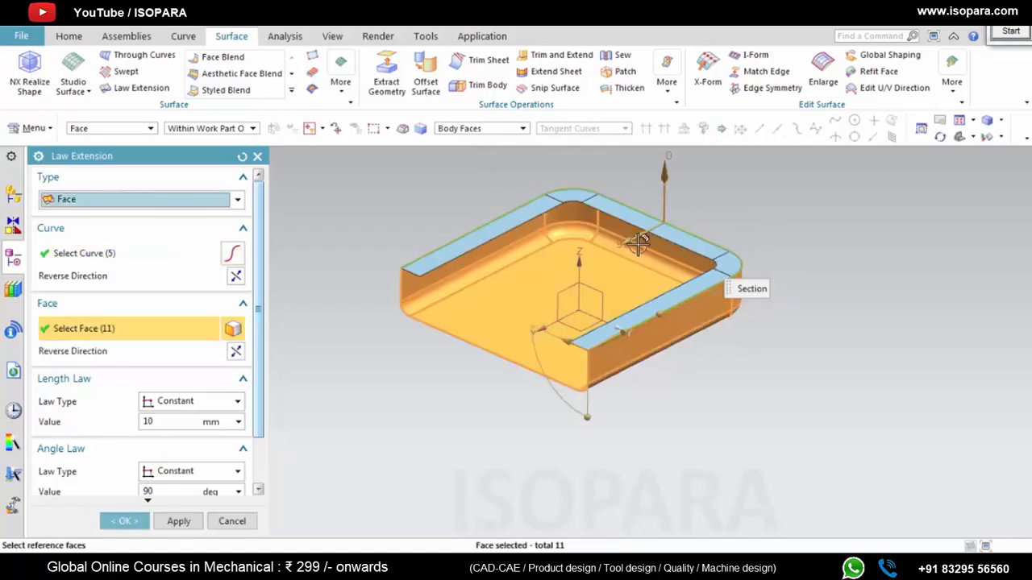
# Step: Reverse the curve and face directions to point the rim flange outward, and create it 10 mm long at 90 degrees
pyautogui.moveTo(637, 243); pyautogui.dragTo(596, 254, button='middle')
pyautogui.click(153, 422)
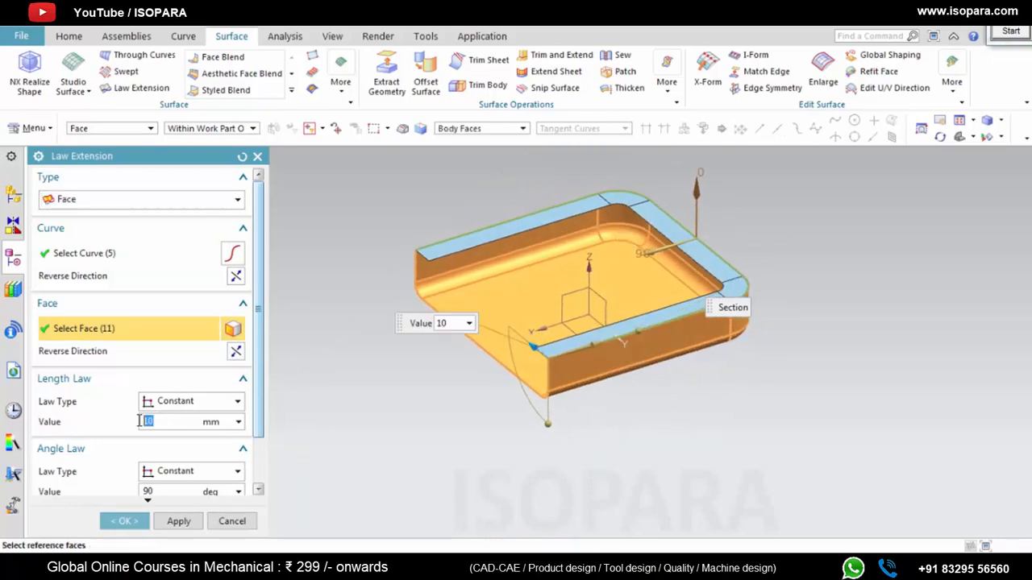
pyautogui.click(235, 277)
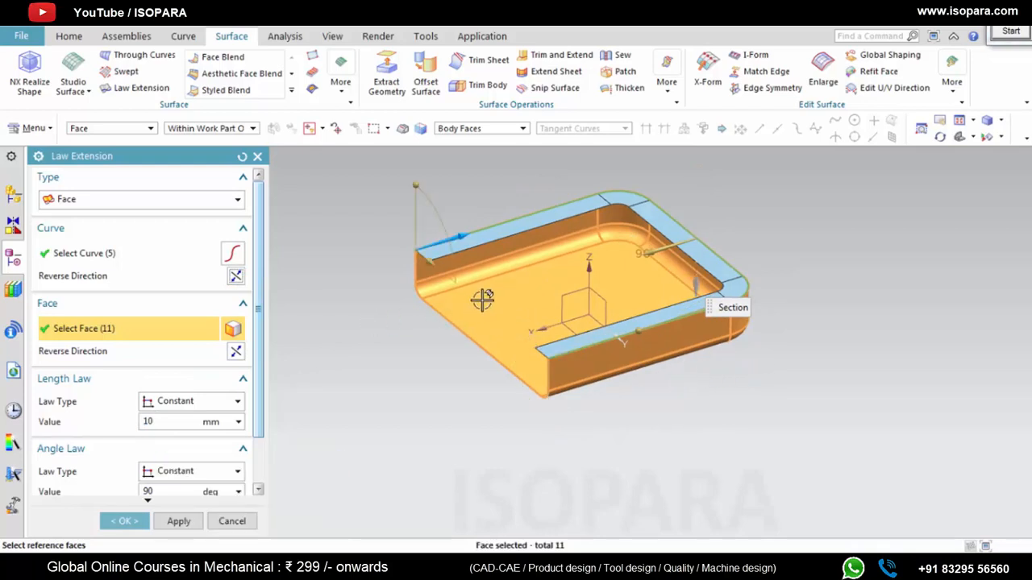
pyautogui.moveTo(482, 300); pyautogui.dragTo(358, 305, button='middle')
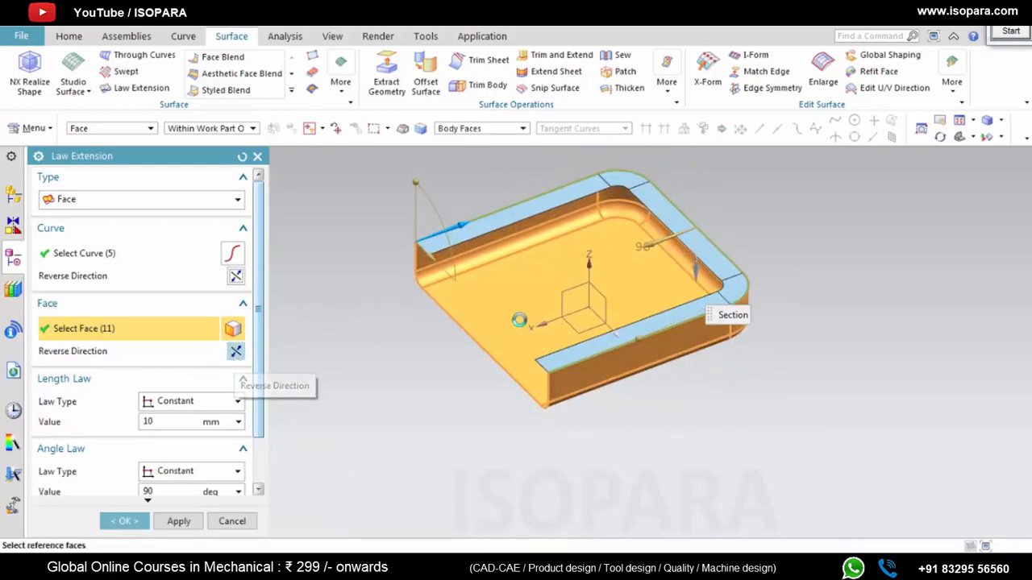
pyautogui.click(235, 352)
pyautogui.moveTo(570, 276); pyautogui.dragTo(790, 170, button='middle')
pyautogui.middleClick(800, 220)
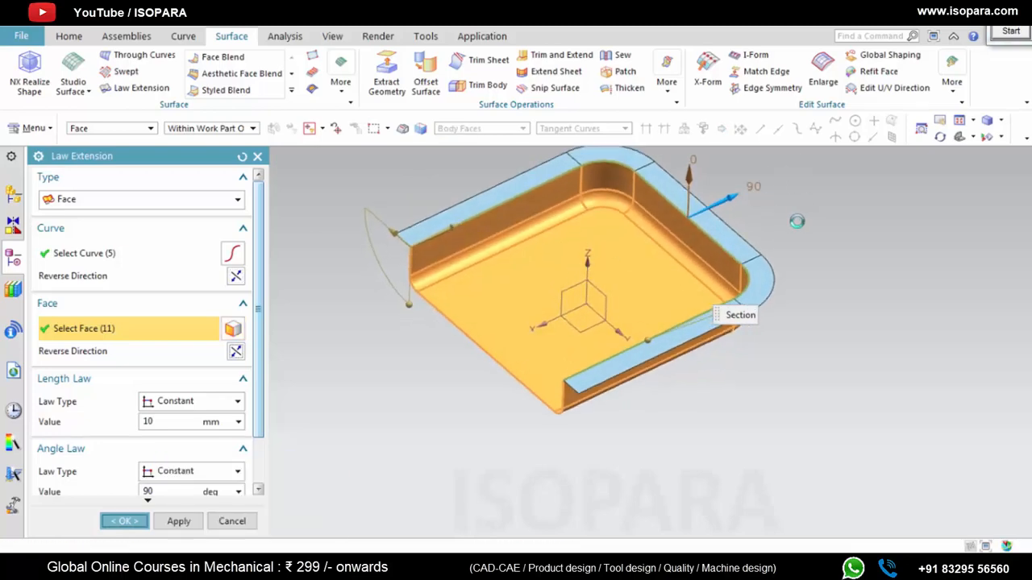
# Step: Sew the sheet bodies together with the rim flange as target and the tray body as tool
pyautogui.moveTo(806, 223); pyautogui.dragTo(698, 257, button='middle')
pyautogui.click(622, 55)
pyautogui.click(679, 186)
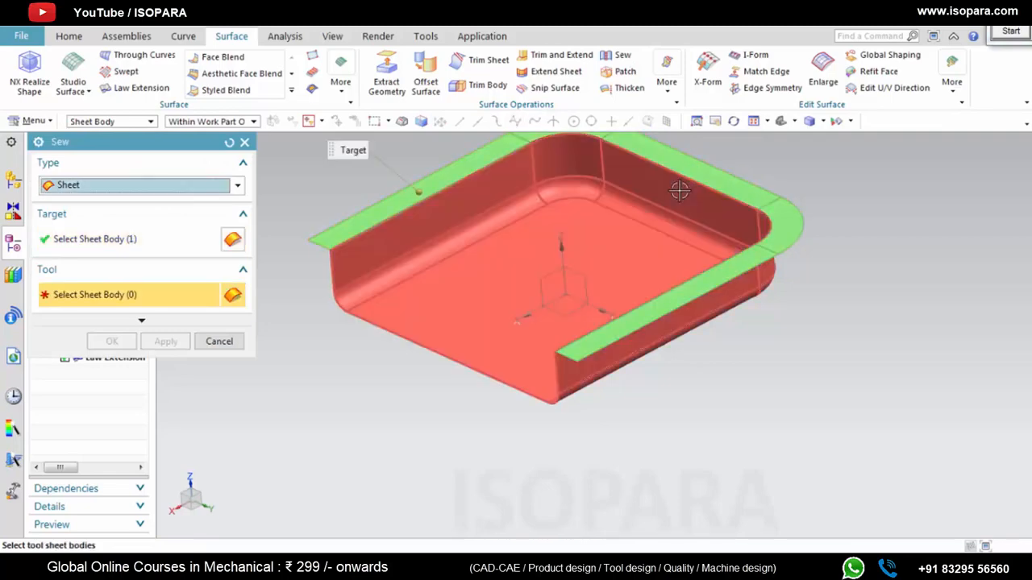
pyautogui.click(679, 190)
pyautogui.moveTo(772, 212); pyautogui.dragTo(749, 201, button='middle')
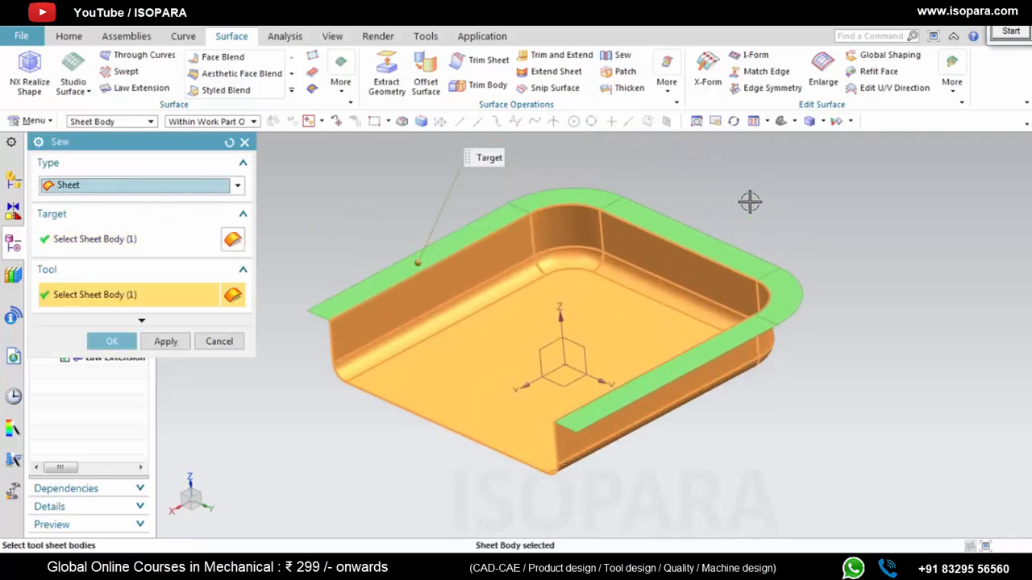
pyautogui.middleClick(750, 202)
# Step: Edge-blend the inner edge between the rim flange and the side walls with a 2 mm radius
pyautogui.moveTo(674, 281); pyautogui.dragTo(658, 263, button='middle')
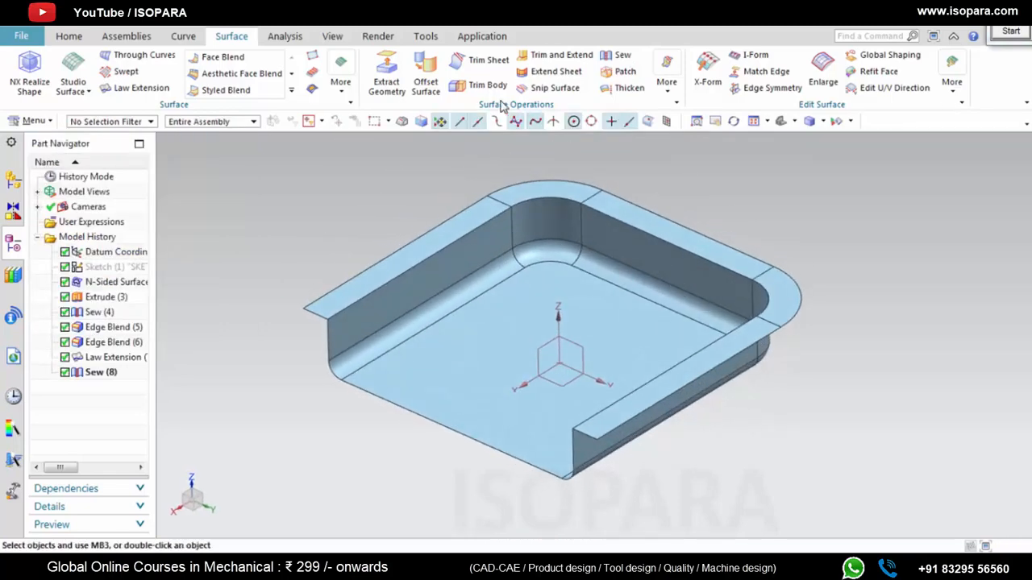
pyautogui.click(68, 35)
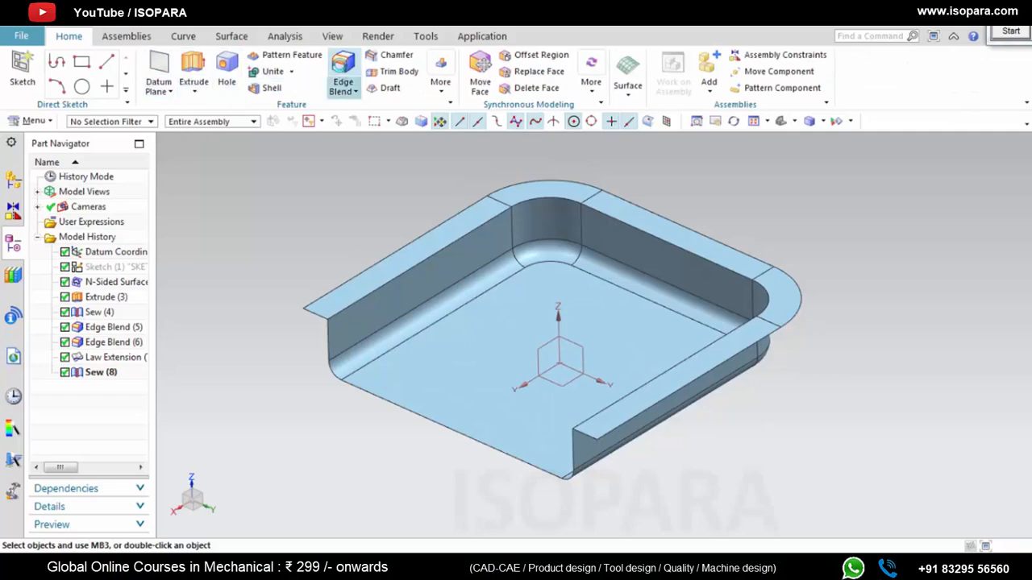
pyautogui.click(342, 71)
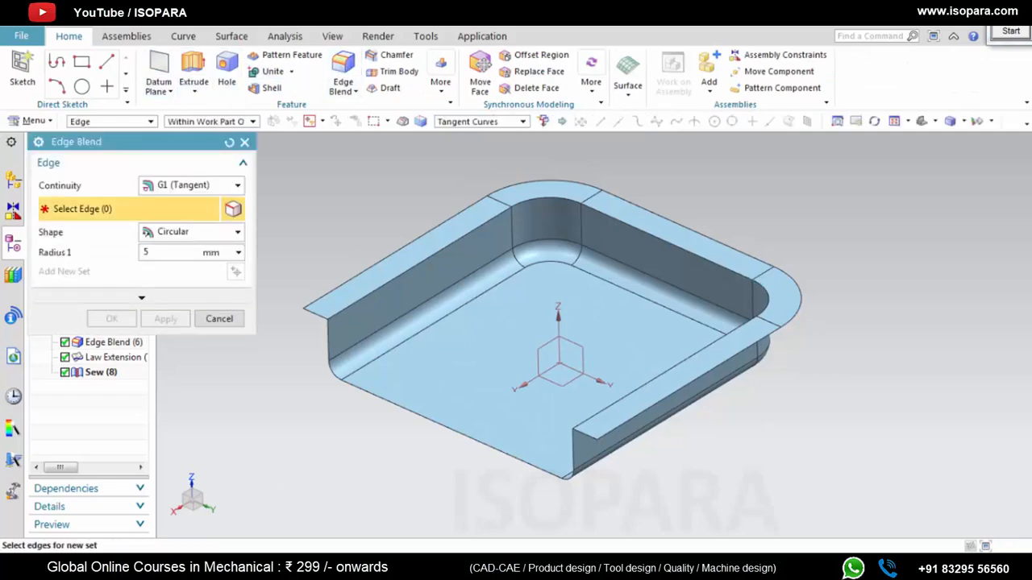
pyautogui.hotkey('alt', 'Tab')
pyautogui.hotkey('alt', 'Tab')
pyautogui.click(708, 260)
pyautogui.write('2')
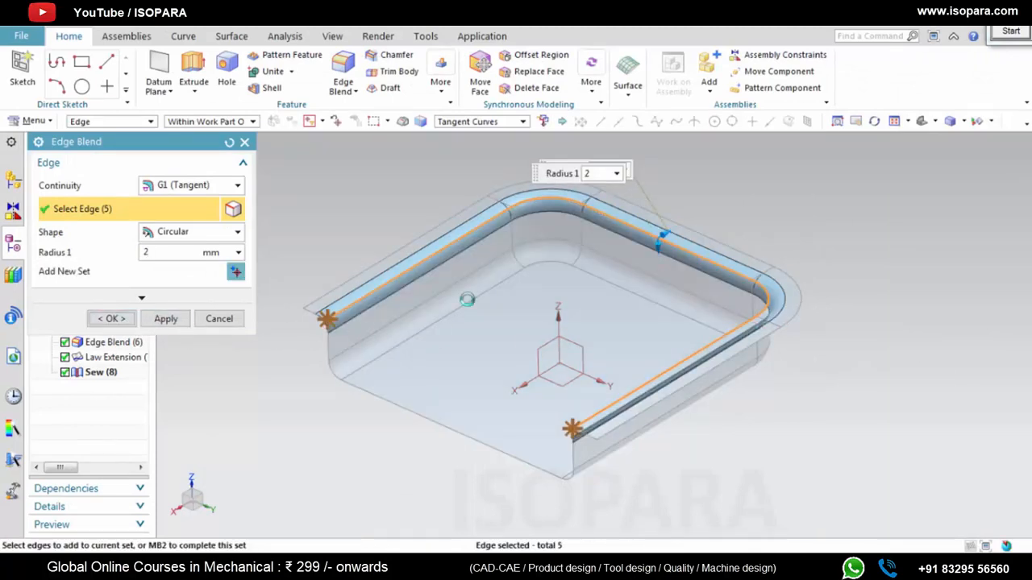
pyautogui.click(111, 319)
# Step: Consult the drawing for the remaining base features and create a sketch on the YZ datum plane
pyautogui.moveTo(824, 269); pyautogui.dragTo(669, 340, button='middle')
pyautogui.scroll(5, 750, 311)
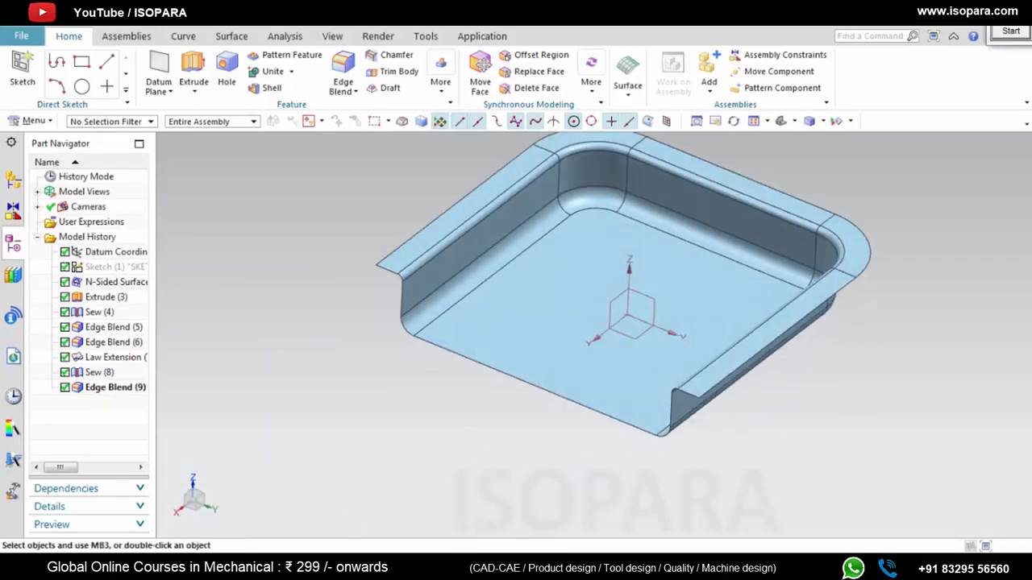
pyautogui.click(310, 564)
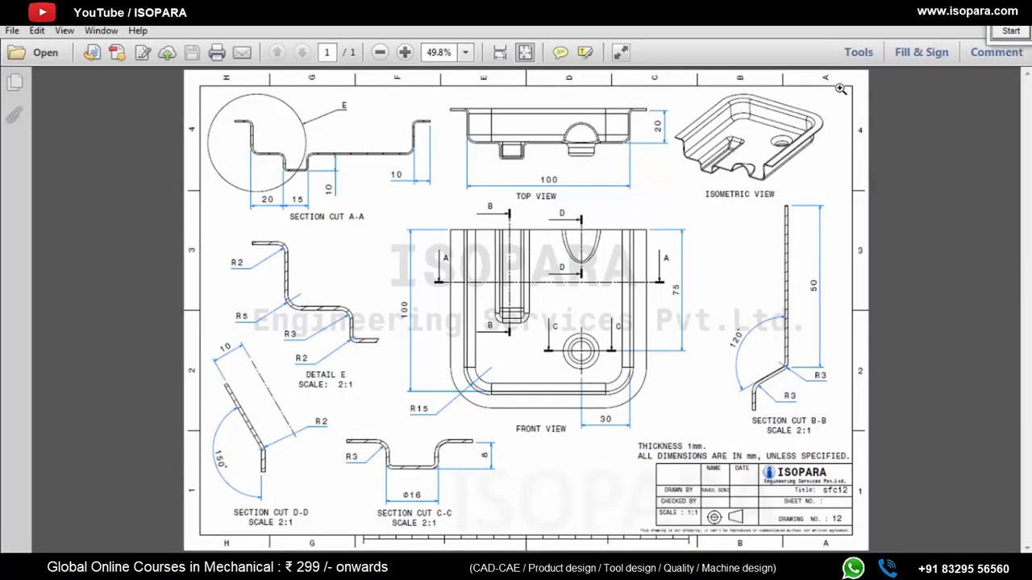
pyautogui.click(957, 28)
pyautogui.moveTo(660, 330)
pyautogui.mouseDown(button='middle')
pyautogui.moveTo(618, 330)
pyautogui.moveTo(646, 331)
pyautogui.mouseUp(button='middle')
pyautogui.scroll(1, 647, 331)
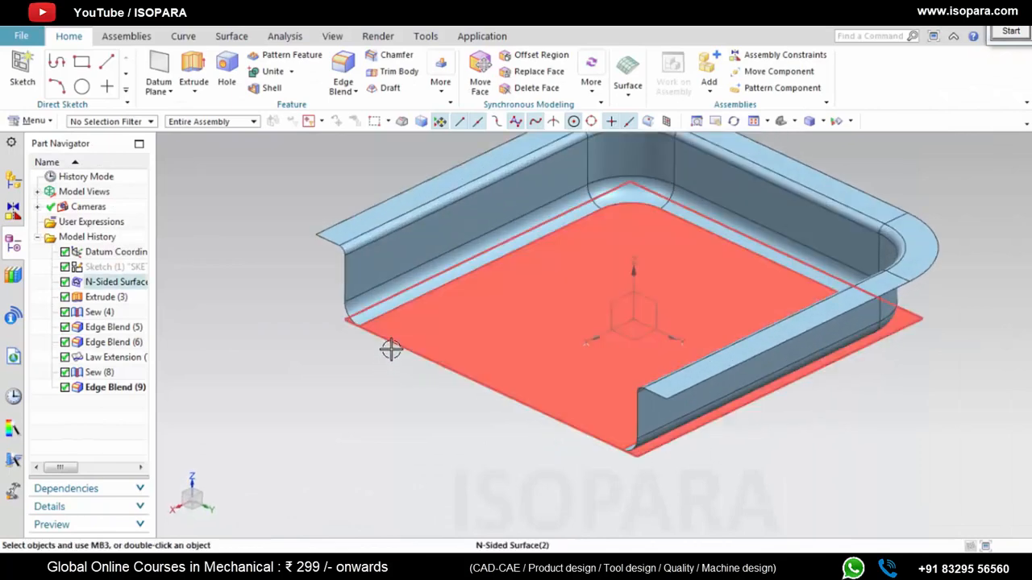
pyautogui.scroll(-2, 621, 258)
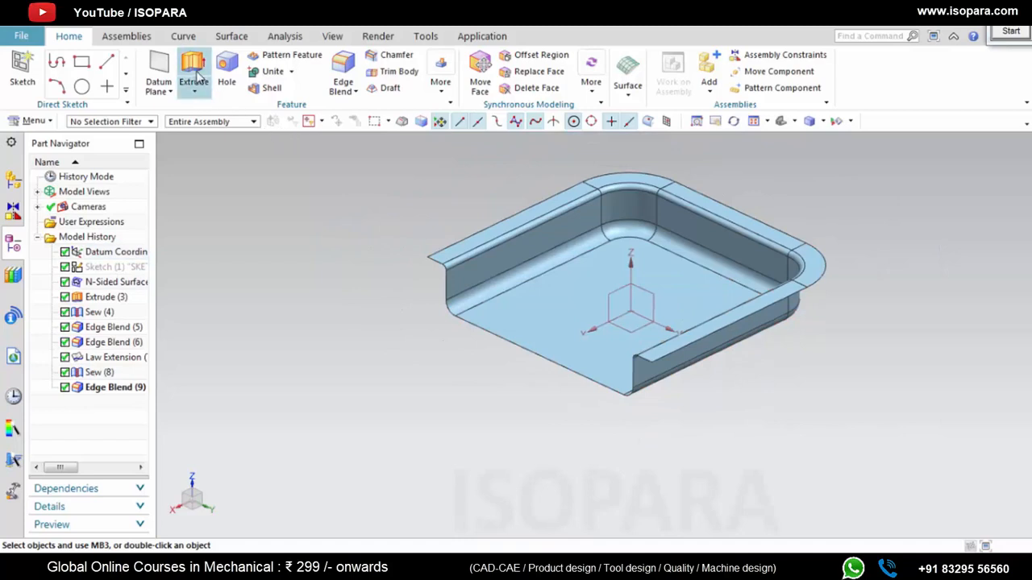
pyautogui.click(22, 68)
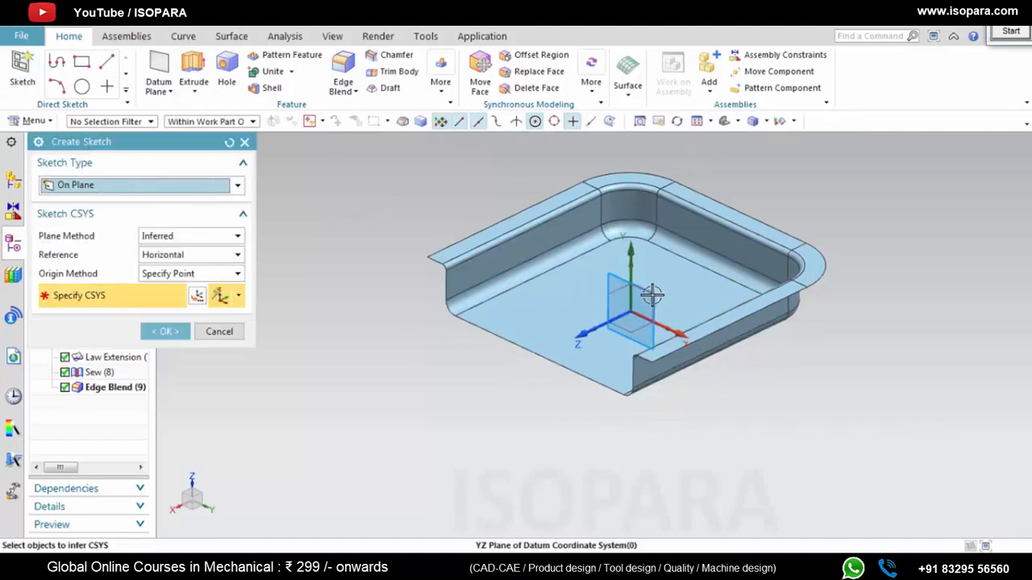
pyautogui.click(594, 311)
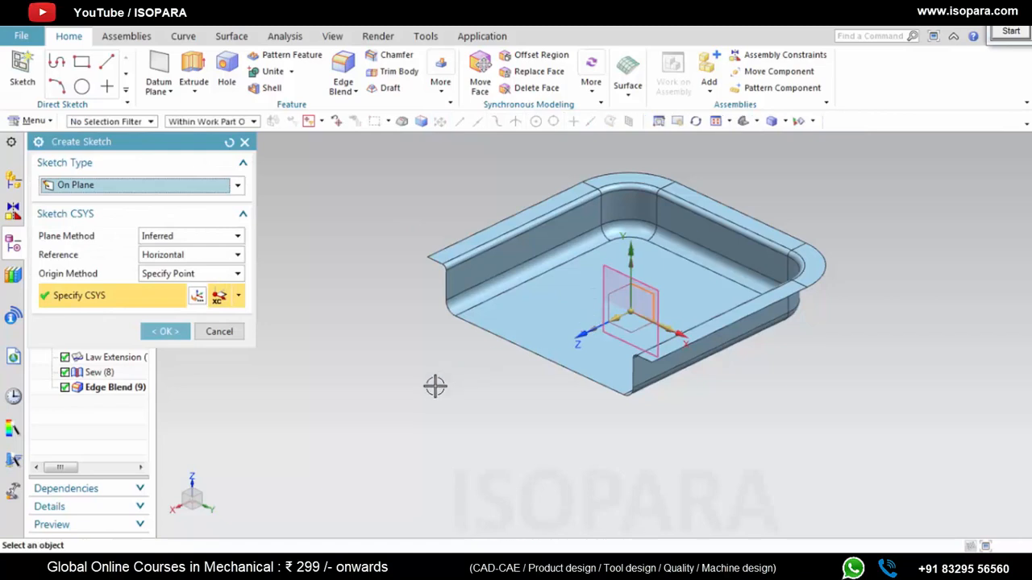
pyautogui.middleClick(435, 386)
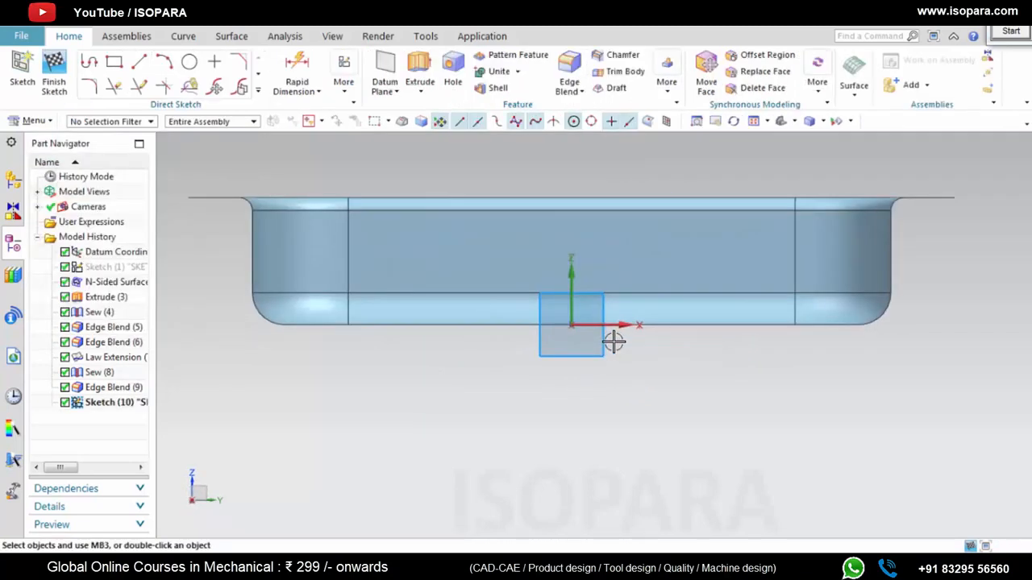
# Step: Sketch a rectangle about 16 mm wide and 21 mm high crossing the tray's base line, on the negative side of the vertical axis
pyautogui.scroll(4, 682, 406)
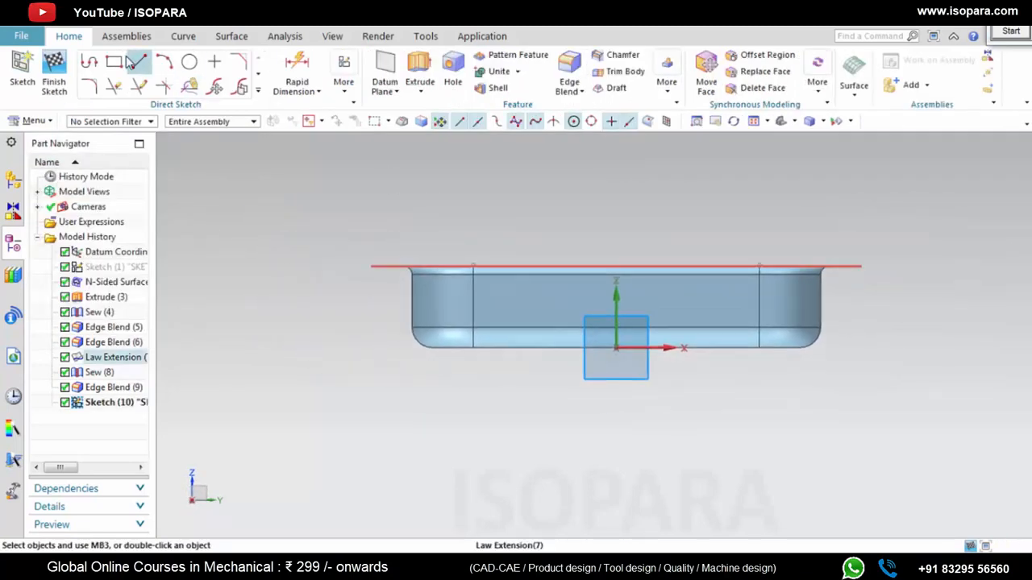
pyautogui.click(114, 62)
pyautogui.click(493, 303)
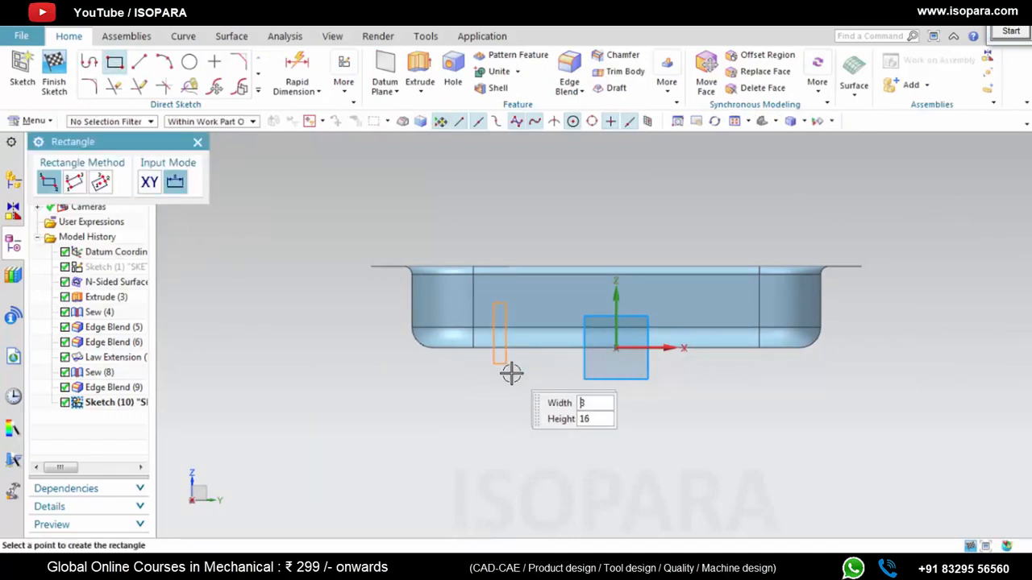
pyautogui.click(568, 391)
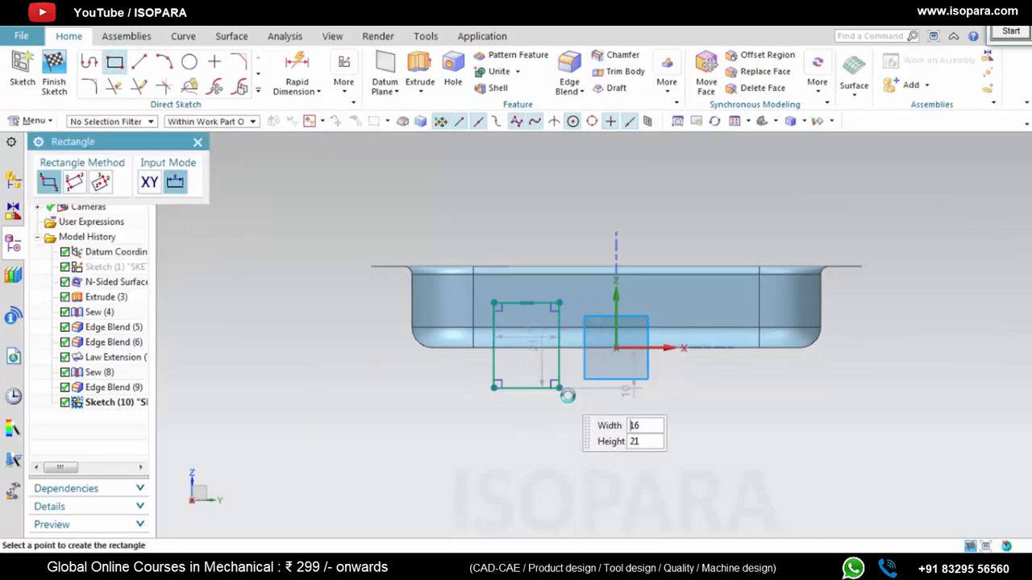
pyautogui.scroll(-2, 568, 401)
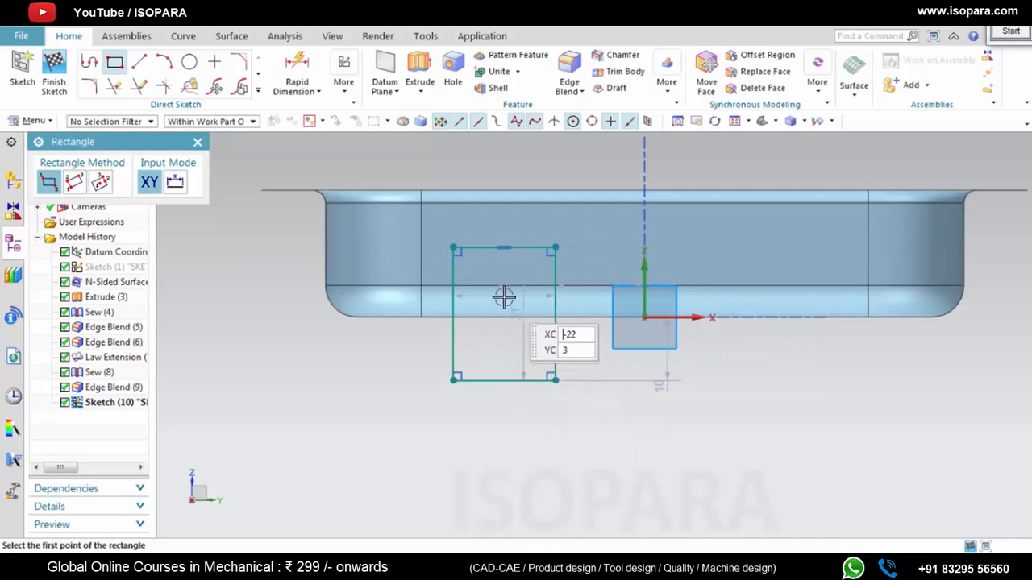
# Step: Place the width dimension below the rectangle and set its lower edge 8 mm below the tray's base line
pyautogui.middleClick(506, 326)
pyautogui.press('Escape')
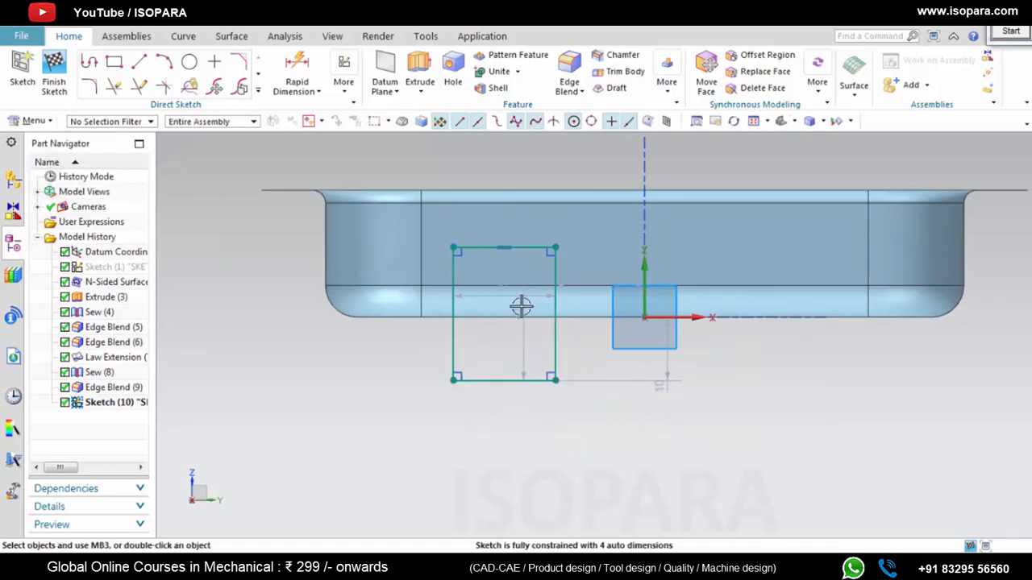
pyautogui.moveTo(507, 298); pyautogui.dragTo(507, 431)
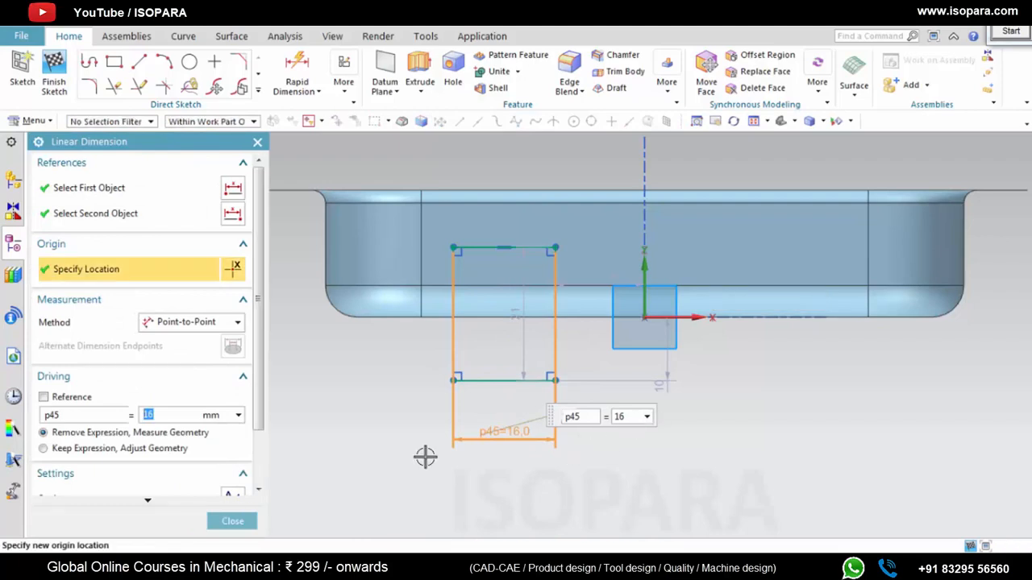
pyautogui.click(232, 521)
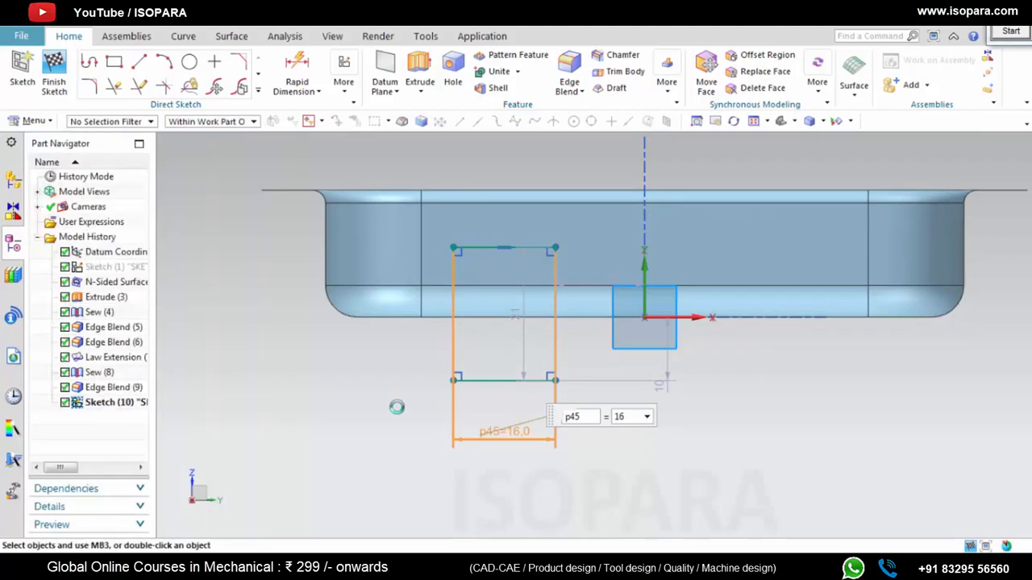
pyautogui.doubleClick(667, 364)
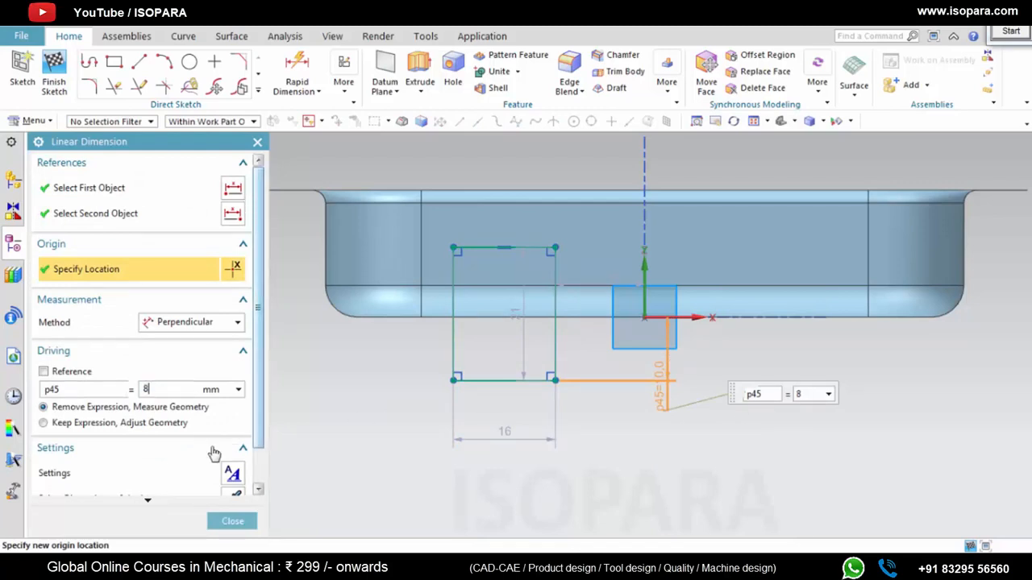
pyautogui.middleClick(604, 371)
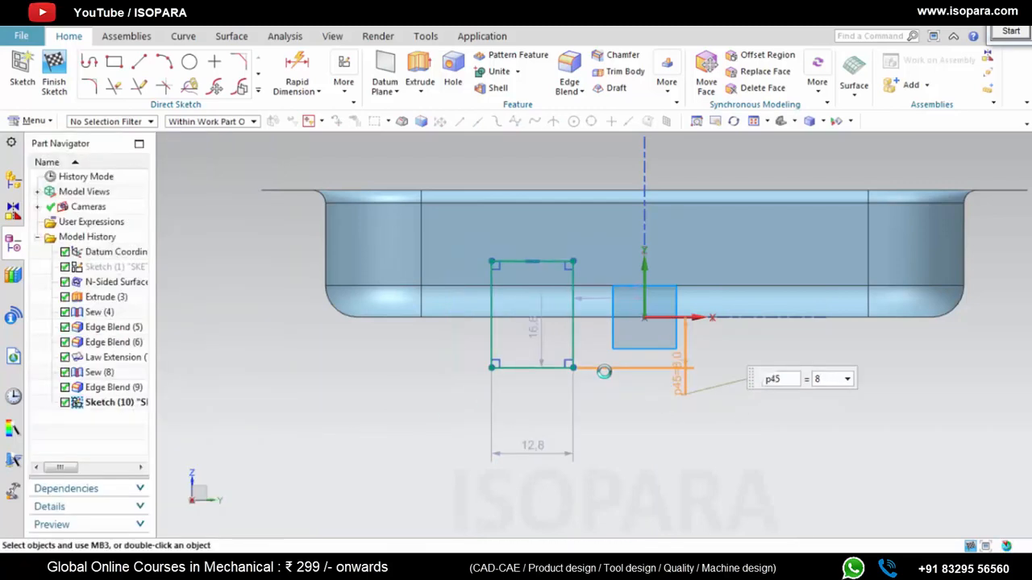
pyautogui.scroll(-2, 603, 371)
pyautogui.scroll(1, 665, 385)
pyautogui.scroll(2, 647, 380)
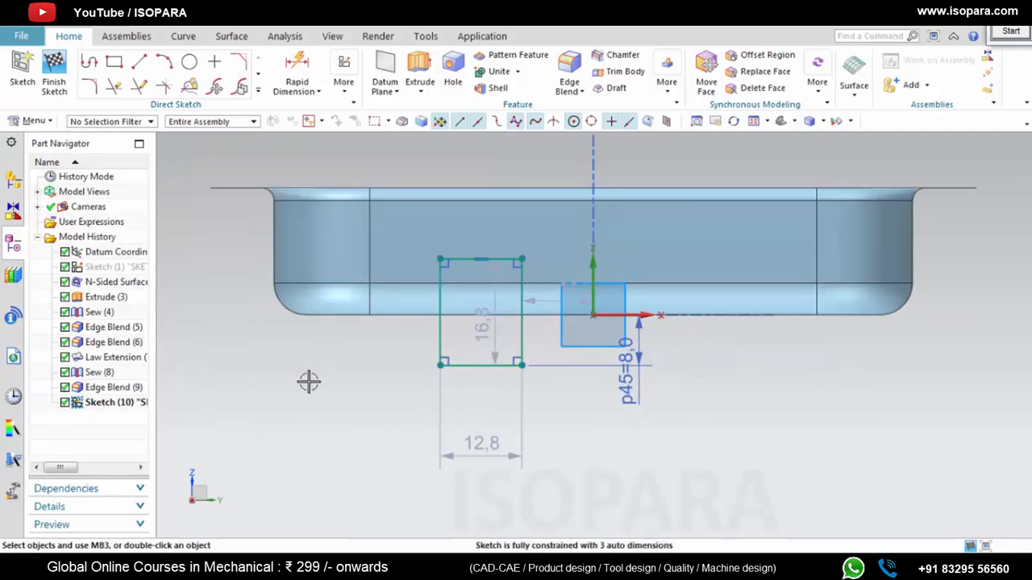
# Step: Consult the drawing and dimension the rectangle's near side 20 mm from the tray's outer side wall on the negative side
pyautogui.hotkey('alt', 'Tab')
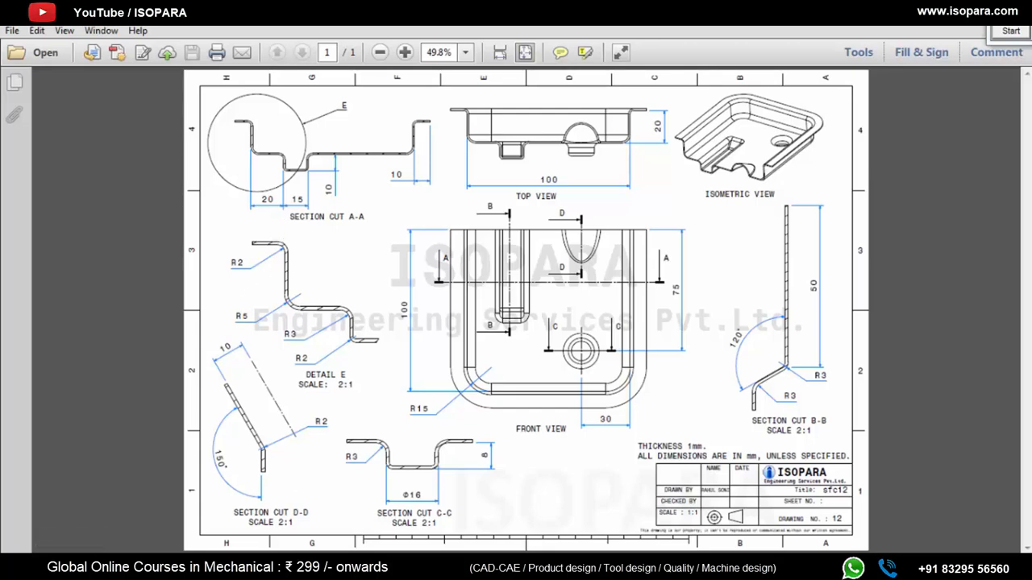
pyautogui.hotkey('alt', 'Tab')
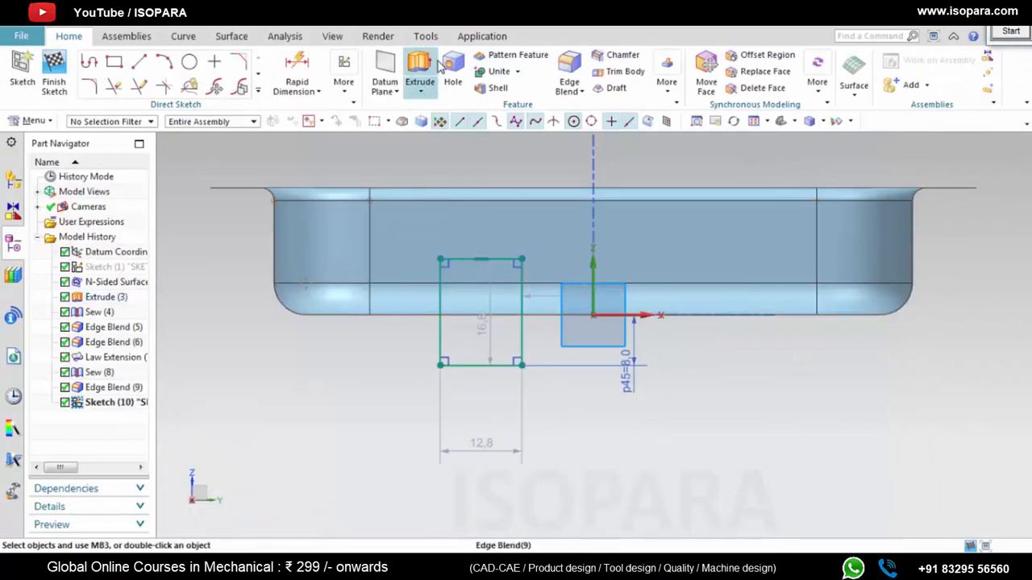
pyautogui.click(290, 84)
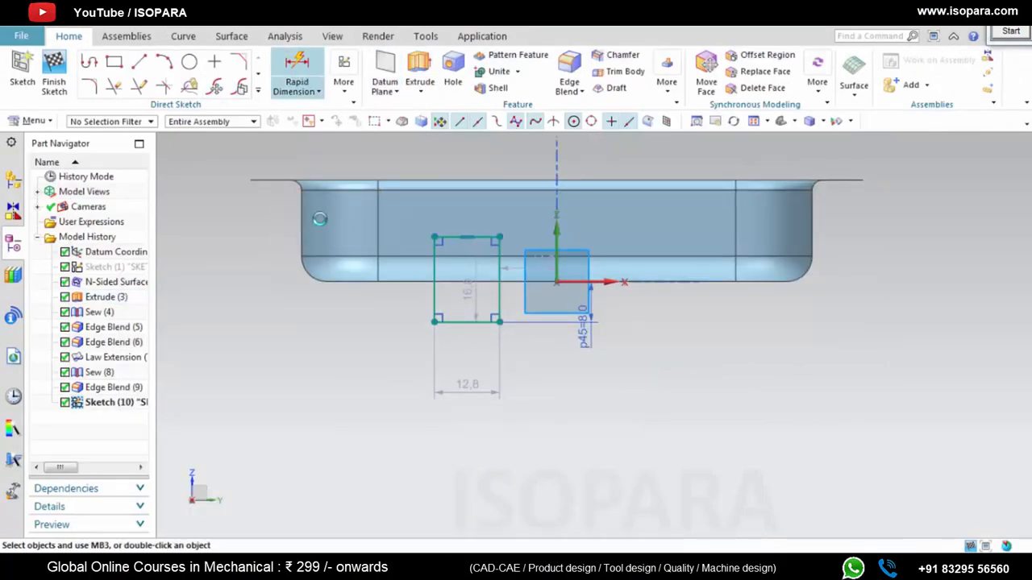
pyautogui.click(300, 225)
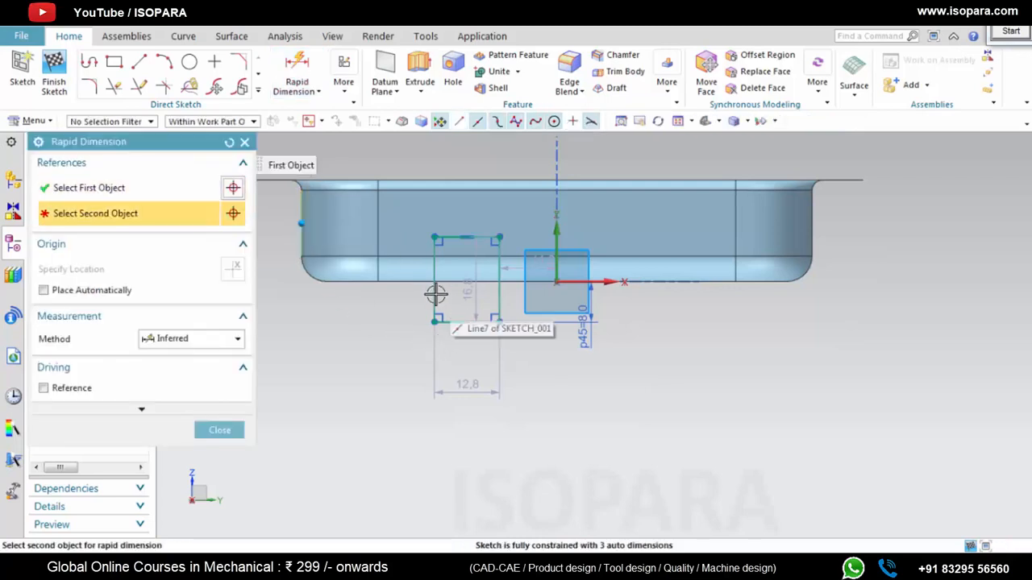
pyautogui.click(355, 365)
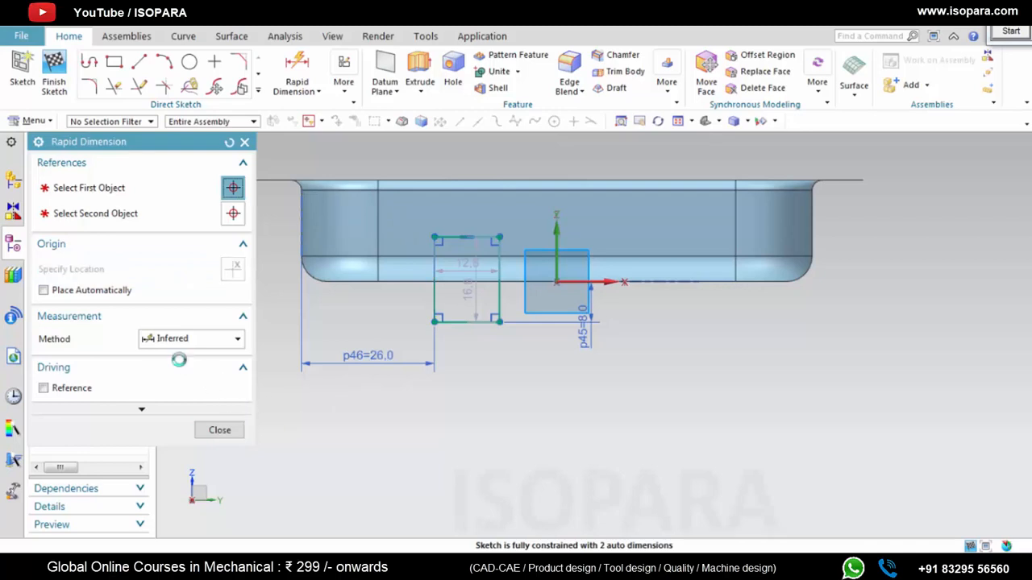
pyautogui.write('20')
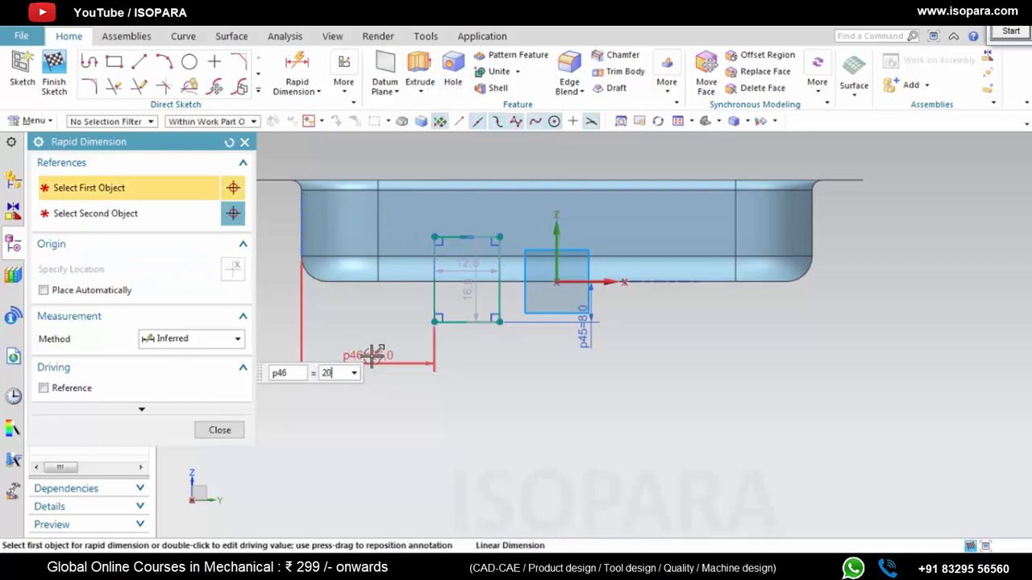
pyautogui.press('Return')
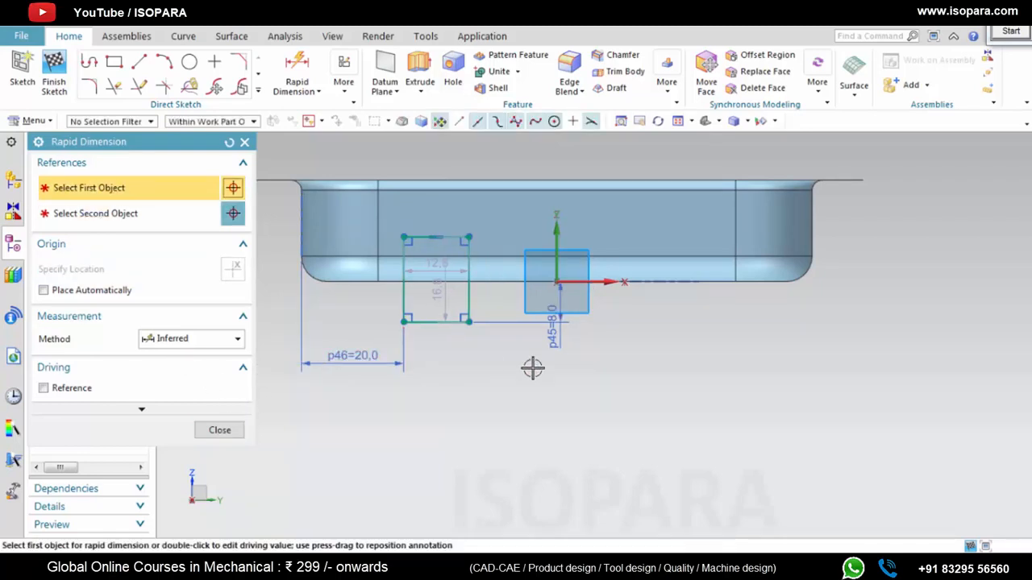
pyautogui.scroll(2, 462, 320)
pyautogui.scroll(-2, 462, 320)
pyautogui.keyDown('shift'); pyautogui.moveTo(505, 355); pyautogui.dragTo(511, 396, button='middle'); pyautogui.keyUp('shift')
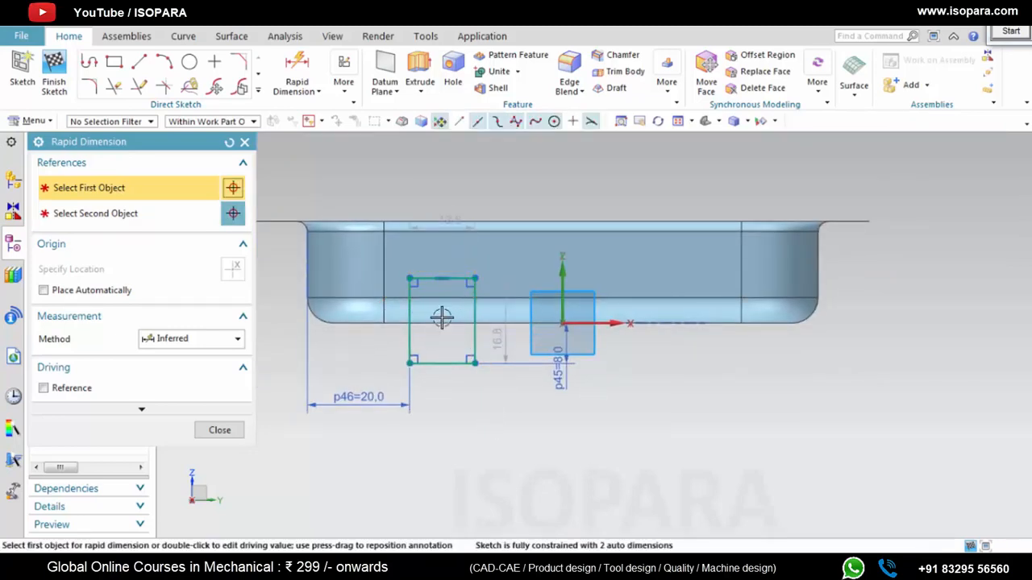
pyautogui.scroll(2, 428, 327)
pyautogui.scroll(-1, 428, 327)
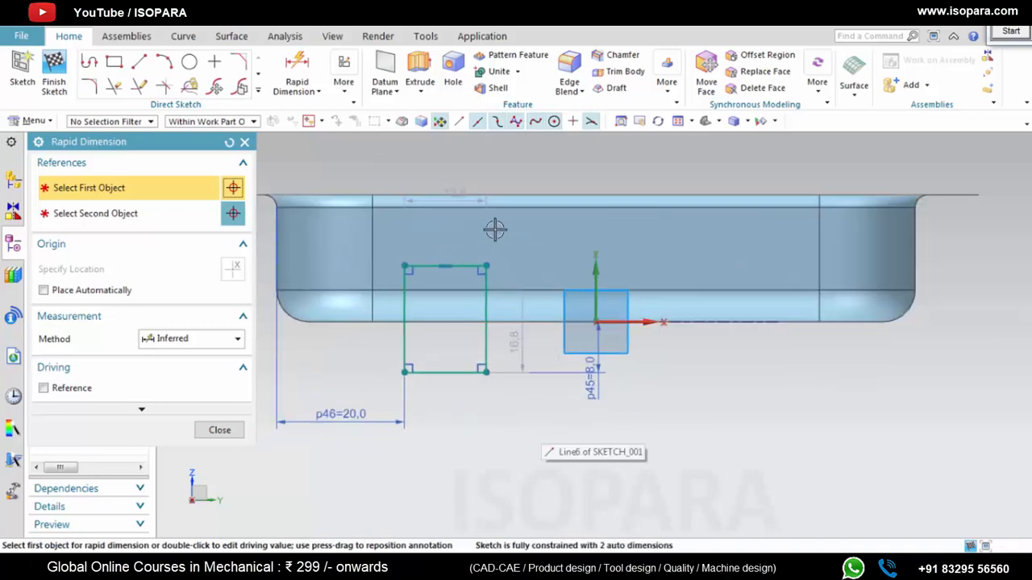
pyautogui.click(474, 243)
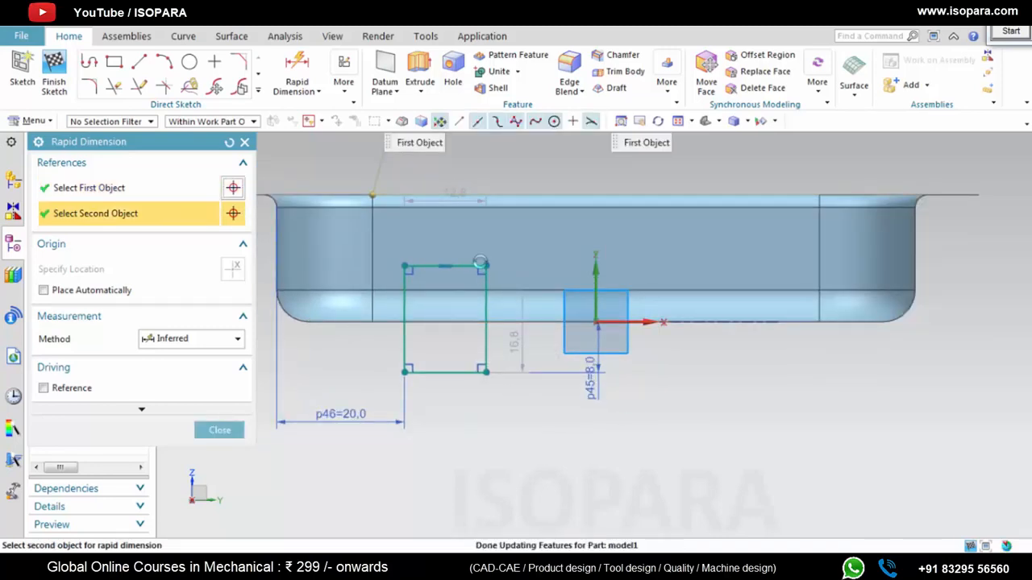
pyautogui.click(480, 263)
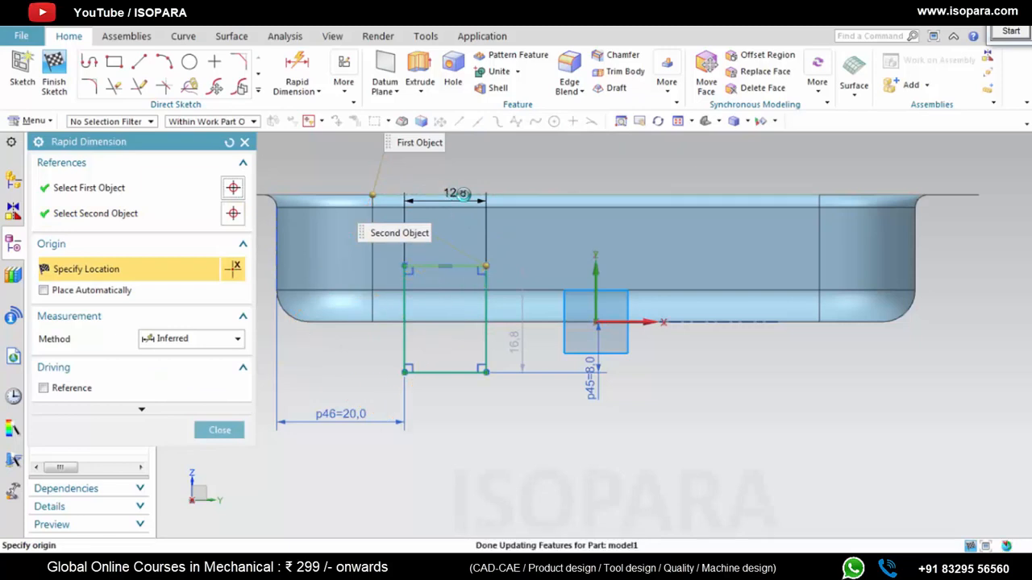
pyautogui.click(462, 195)
pyautogui.middleClick(431, 202)
# Step: Move the rectangle's width dimension above the tray profile and set the width to 16 mm
pyautogui.click(451, 187)
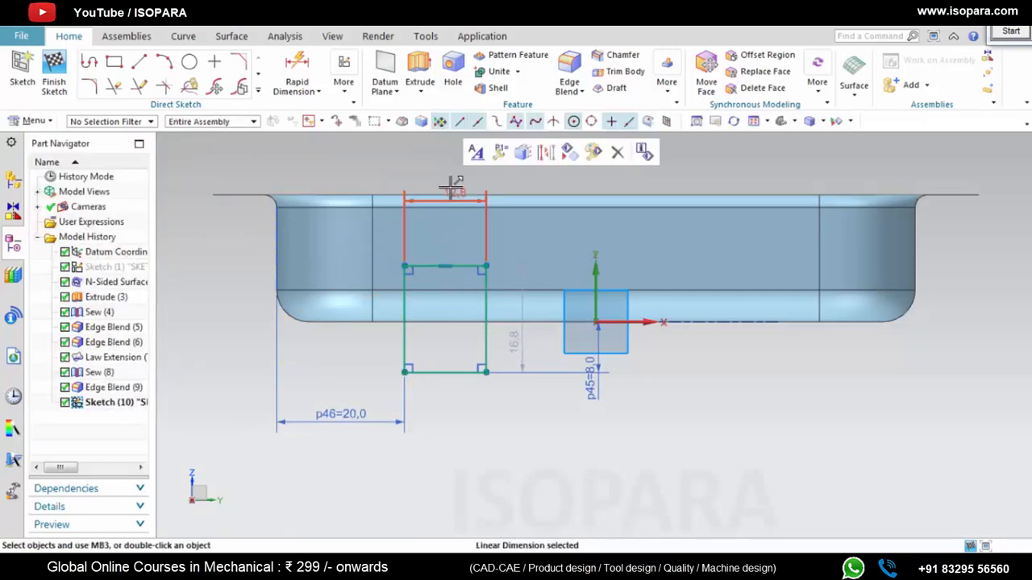
pyautogui.moveTo(451, 187); pyautogui.dragTo(448, 159)
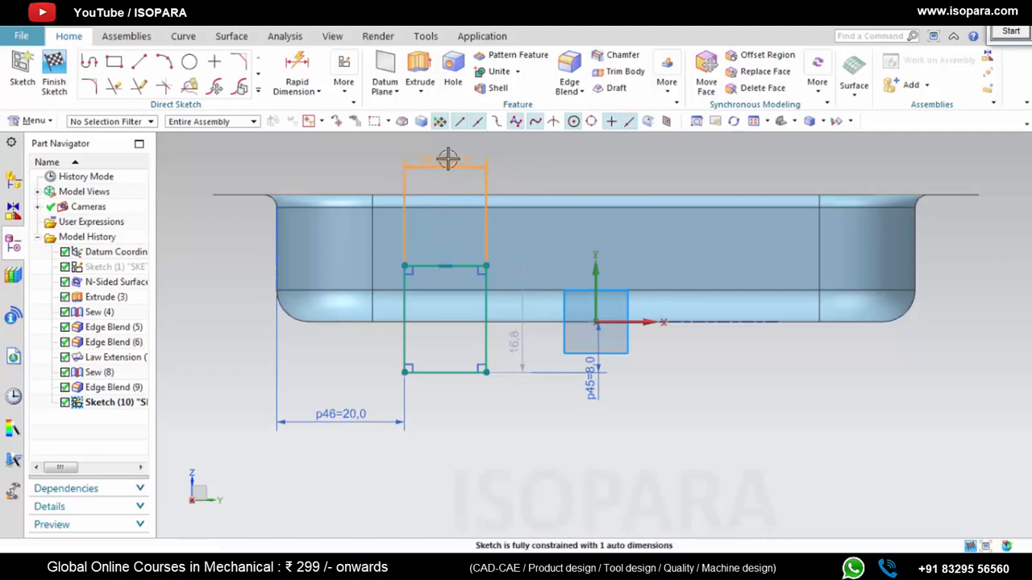
pyautogui.doubleClick(449, 158)
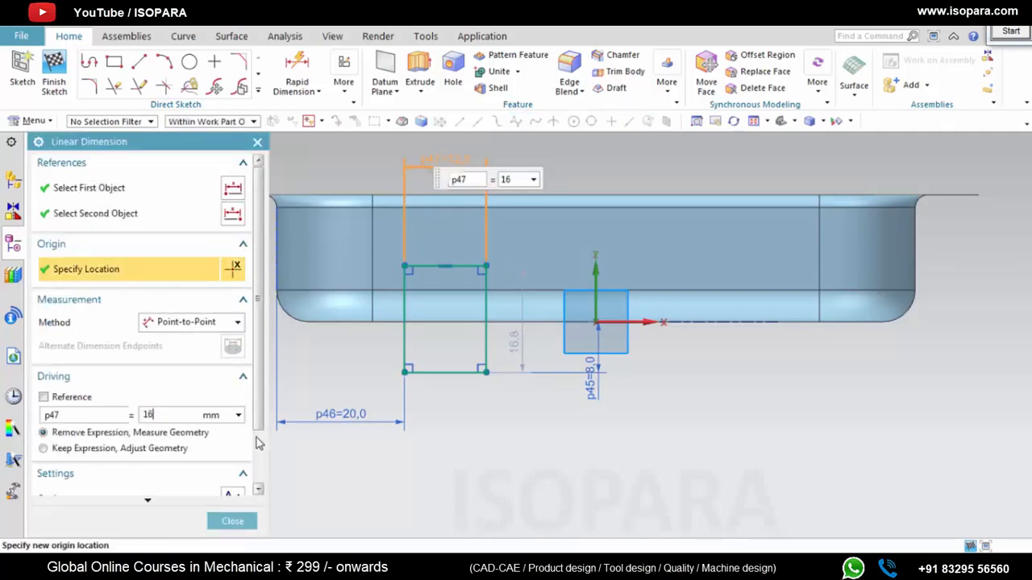
pyautogui.press('Return')
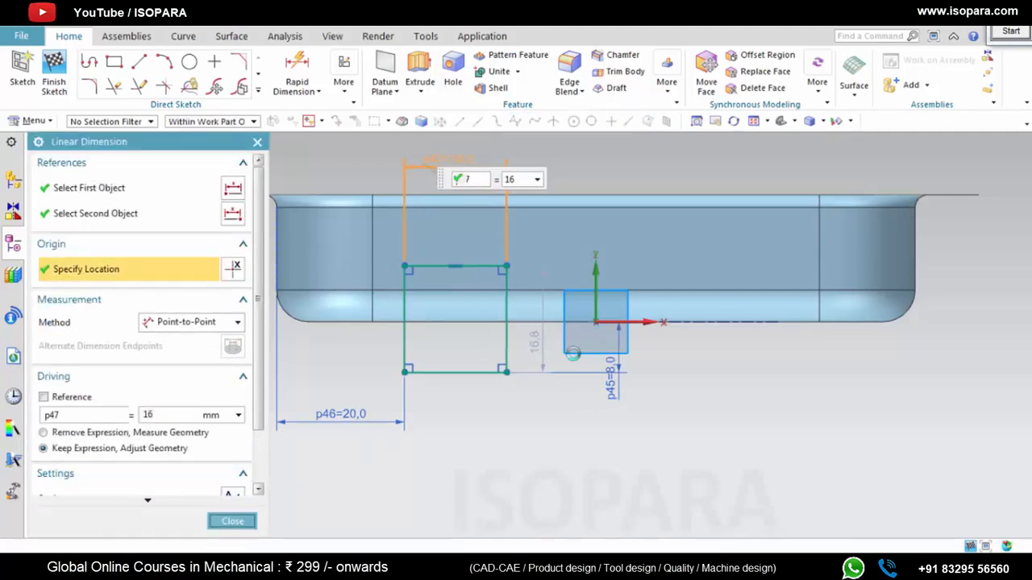
pyautogui.middleClick(572, 354)
pyautogui.scroll(-3, 502, 396)
pyautogui.scroll(3, 503, 395)
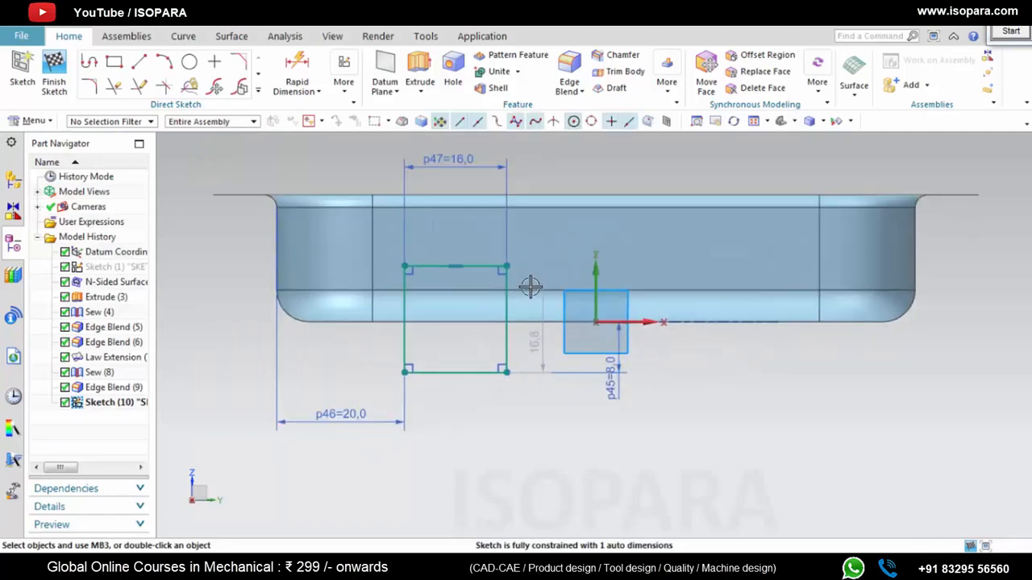
# Step: Convert the rectangle's automatic height dimension to a driving dimension and finish the sketch
pyautogui.moveTo(552, 295); pyautogui.dragTo(553, 319, button='middle')
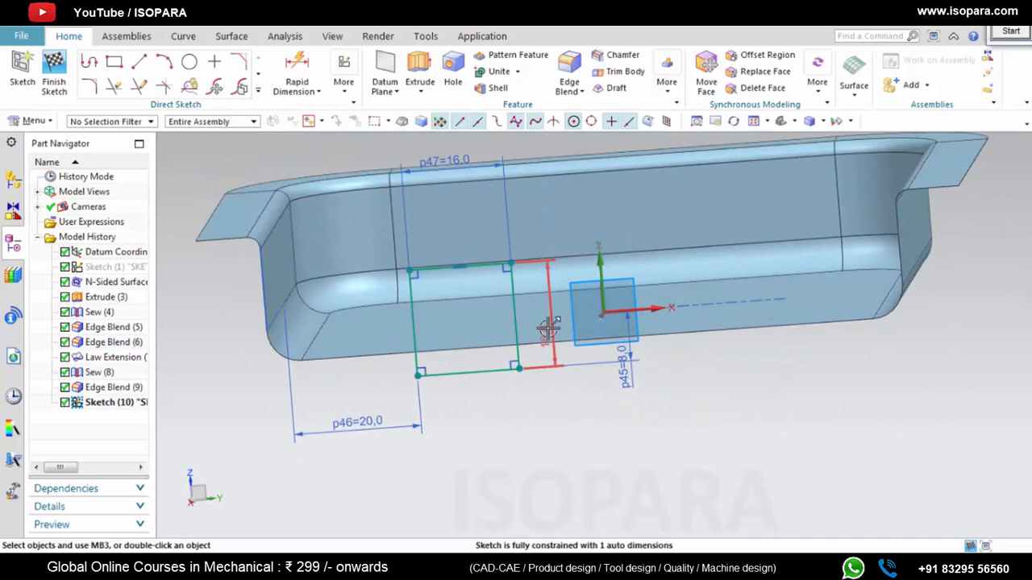
pyautogui.rightClick(549, 328)
pyautogui.click(594, 422)
pyautogui.moveTo(564, 377); pyautogui.dragTo(588, 380, button='middle')
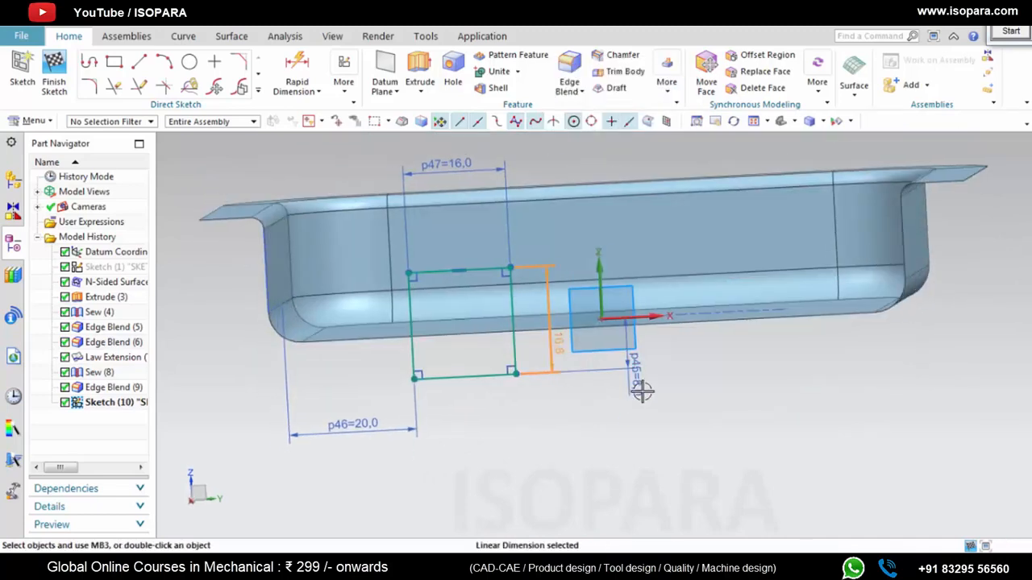
pyautogui.click(618, 417)
pyautogui.moveTo(617, 417)
pyautogui.mouseDown(button='middle')
pyautogui.moveTo(610, 430)
pyautogui.moveTo(617, 422)
pyautogui.mouseUp(button='middle')
pyautogui.moveTo(614, 423); pyautogui.dragTo(605, 345, button='middle')
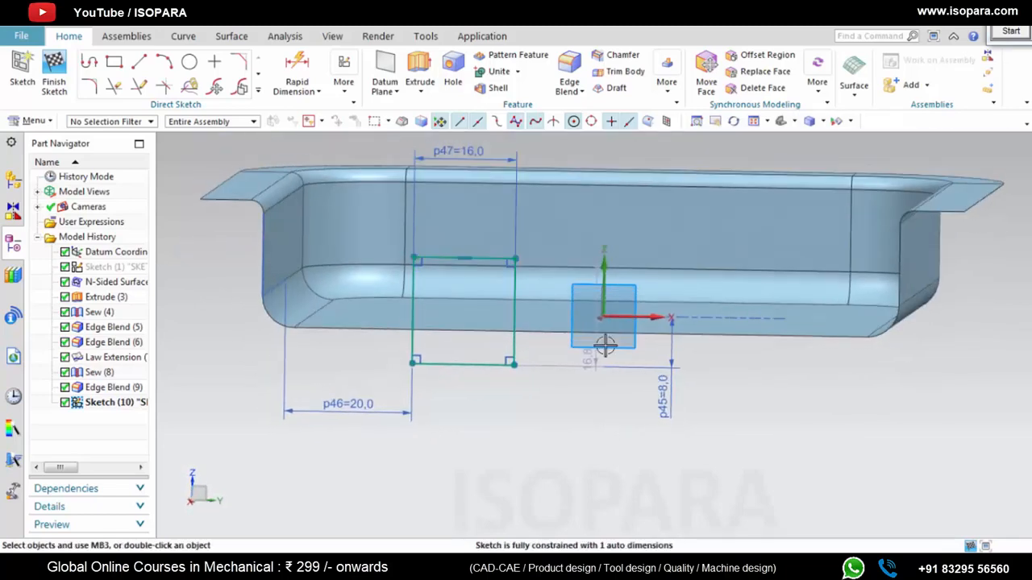
pyautogui.rightClick(593, 346)
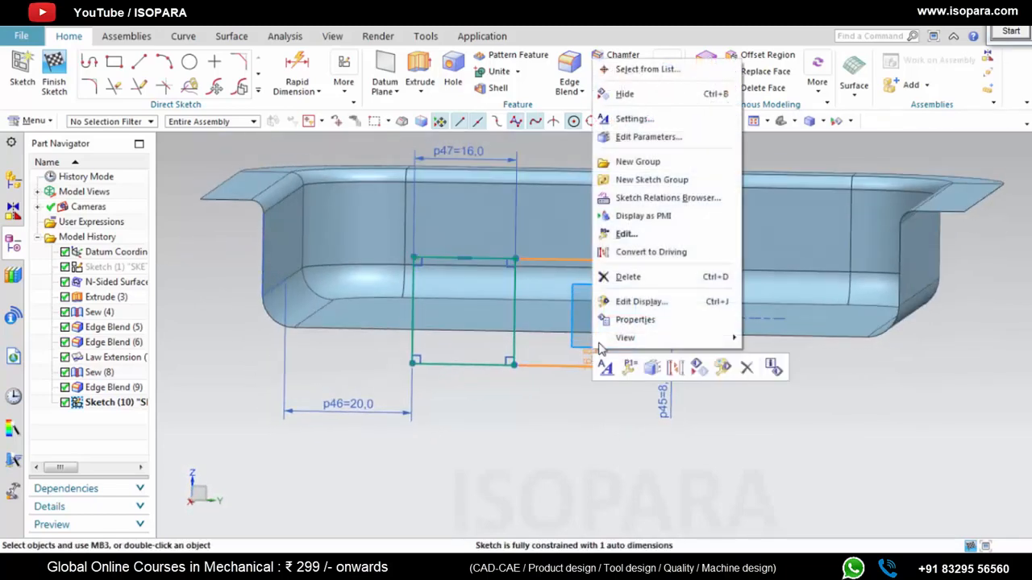
pyautogui.click(651, 253)
pyautogui.scroll(-3, 651, 266)
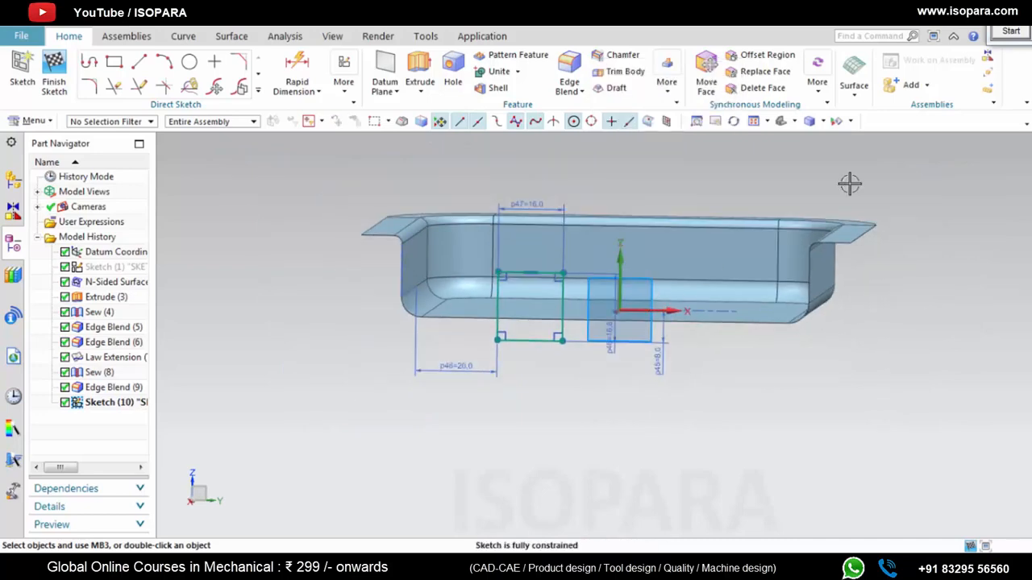
pyautogui.click(68, 75)
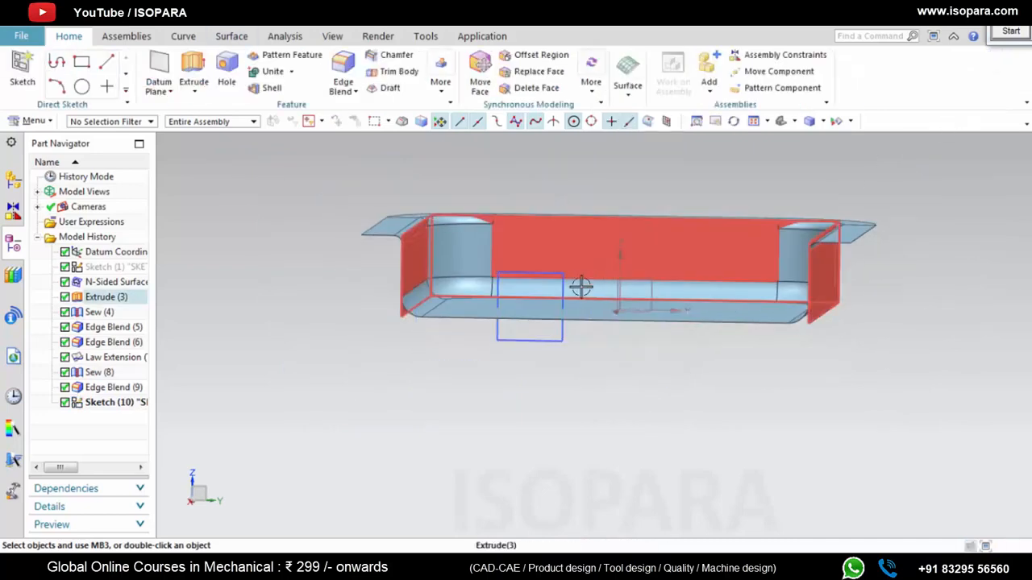
pyautogui.moveTo(580, 285)
pyautogui.mouseDown(button='middle')
pyautogui.moveTo(603, 352)
pyautogui.moveTo(586, 378)
pyautogui.moveTo(452, 451)
pyautogui.mouseUp(button='middle')
pyautogui.scroll(-2, 305, 527)
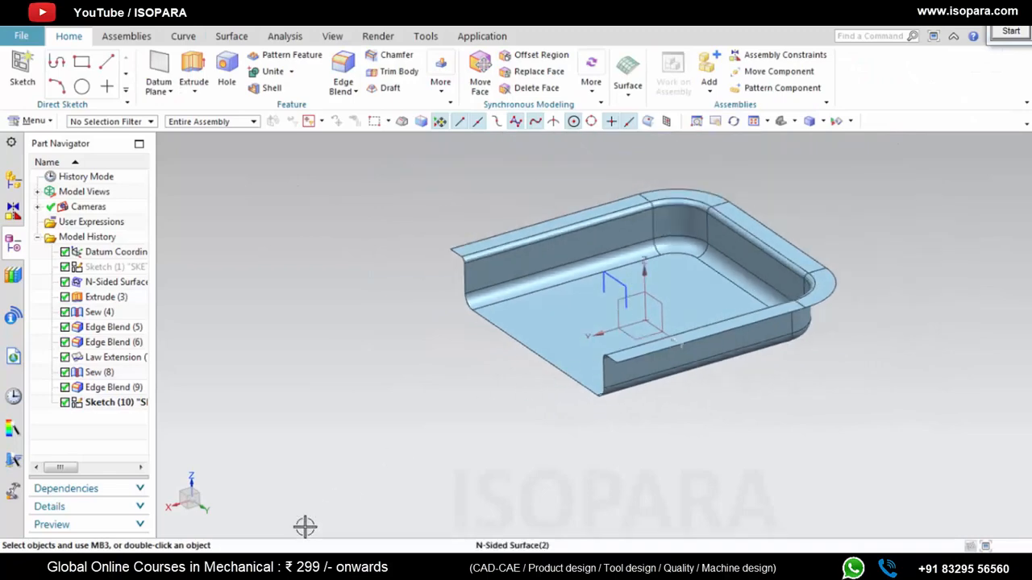
pyautogui.click(279, 564)
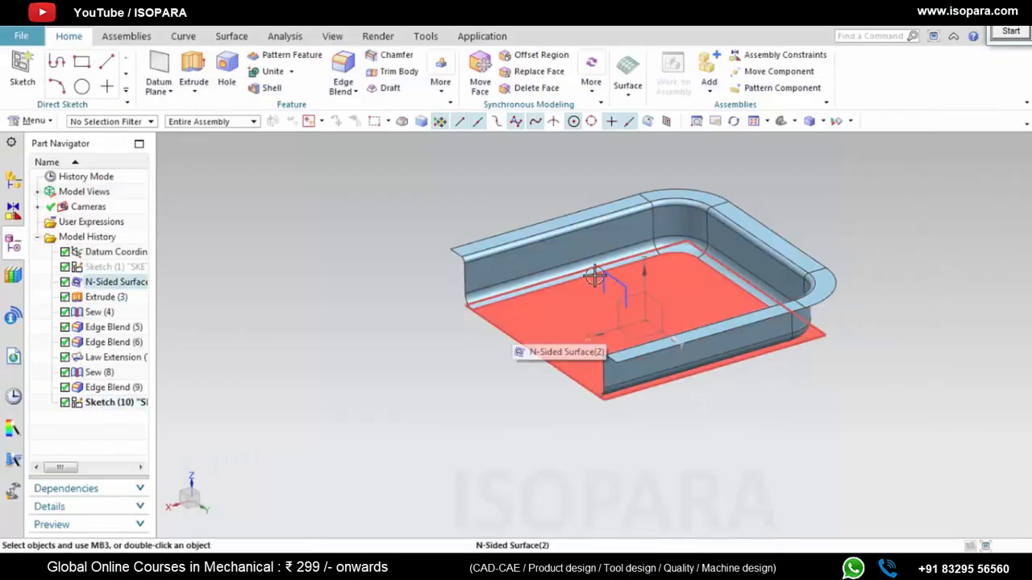
pyautogui.moveTo(626, 341); pyautogui.dragTo(621, 288, button='middle')
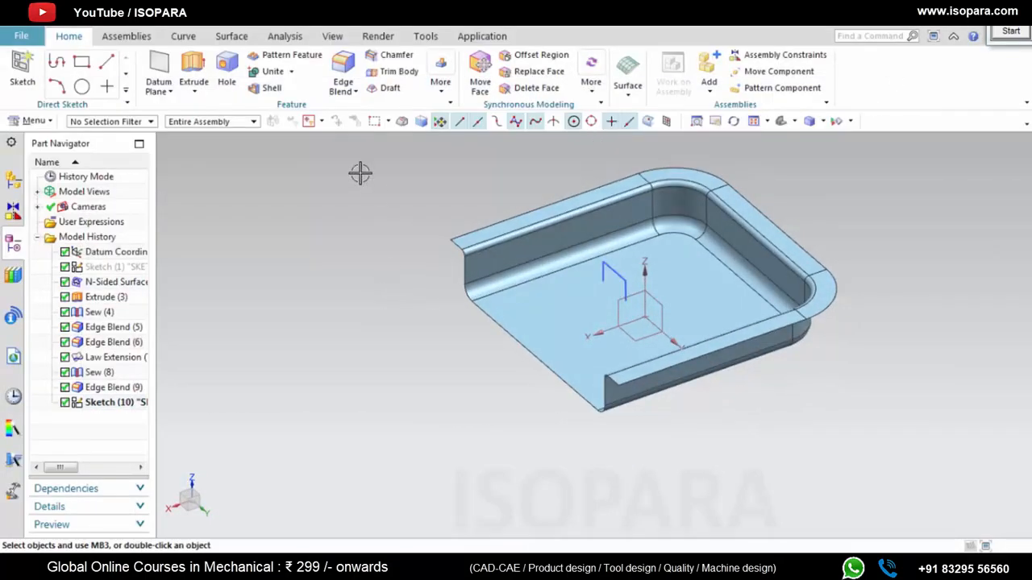
pyautogui.click(193, 73)
pyautogui.scroll(4, 626, 278)
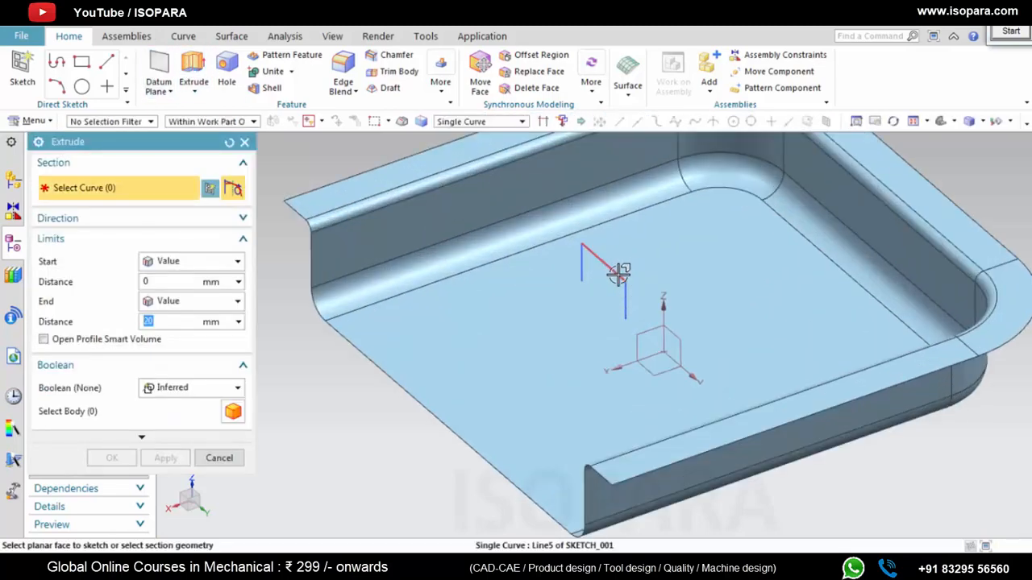
pyautogui.click(620, 270)
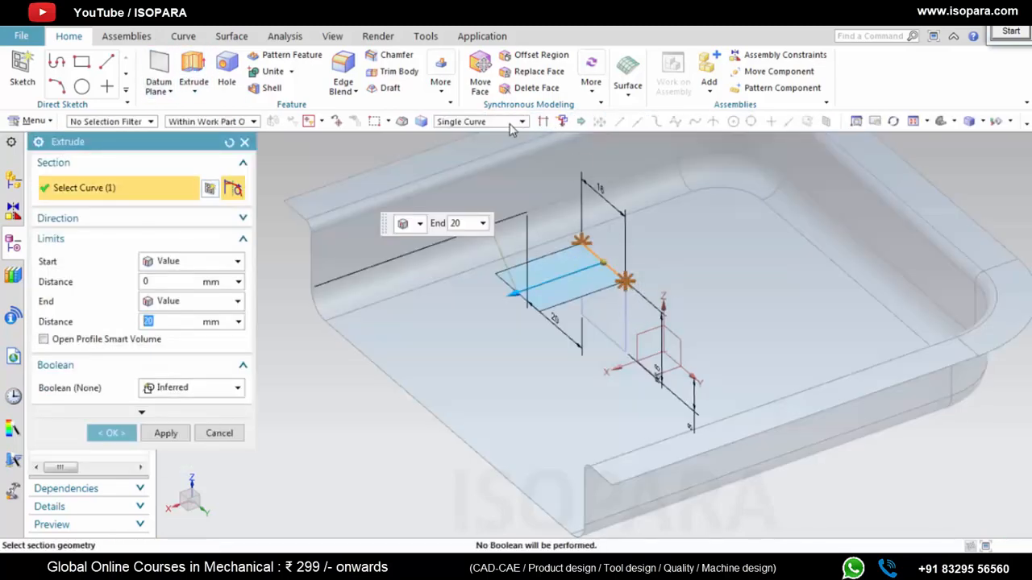
pyautogui.rightClick(596, 256)
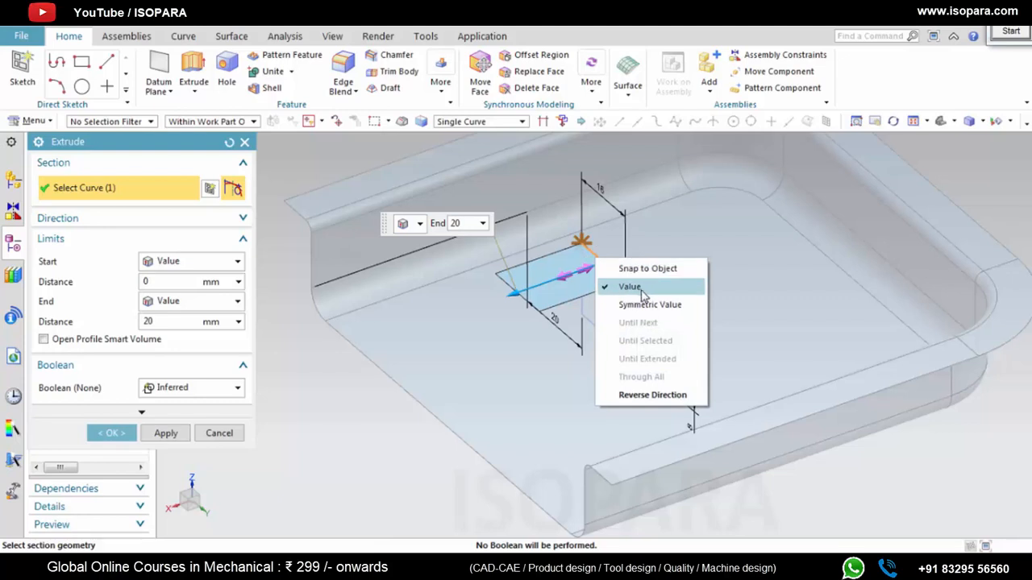
pyautogui.click(435, 168)
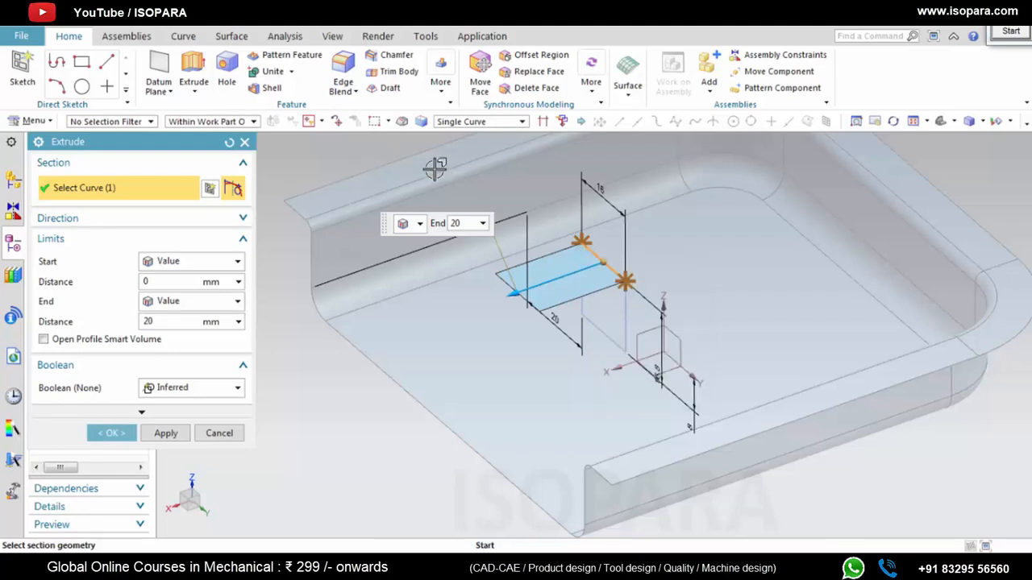
pyautogui.rightClick(609, 273)
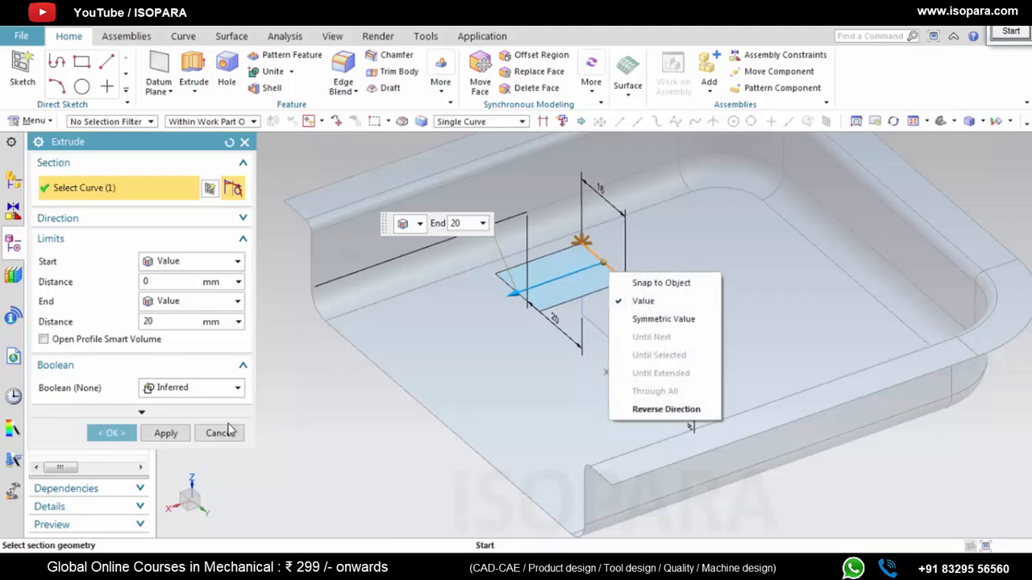
pyautogui.click(219, 433)
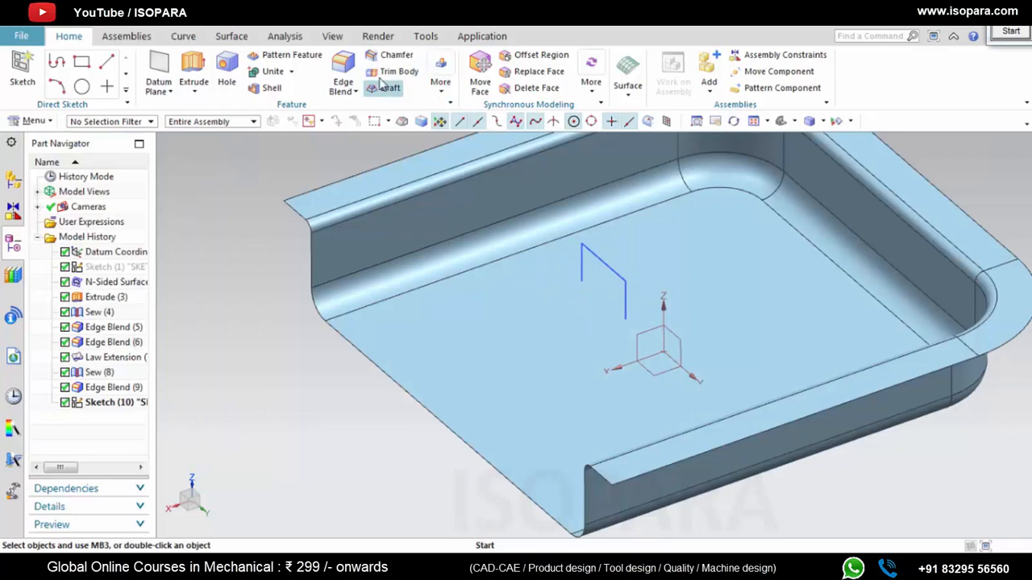
# Step: Start an Extrude of the rectangle's connected curves with an end distance of 50 mm
pyautogui.click(193, 75)
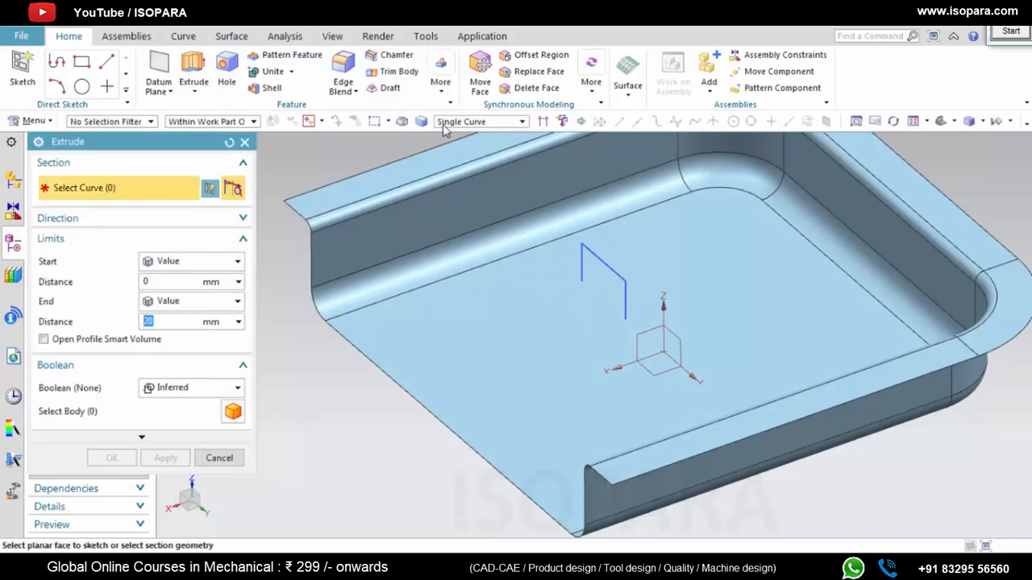
pyautogui.click(483, 122)
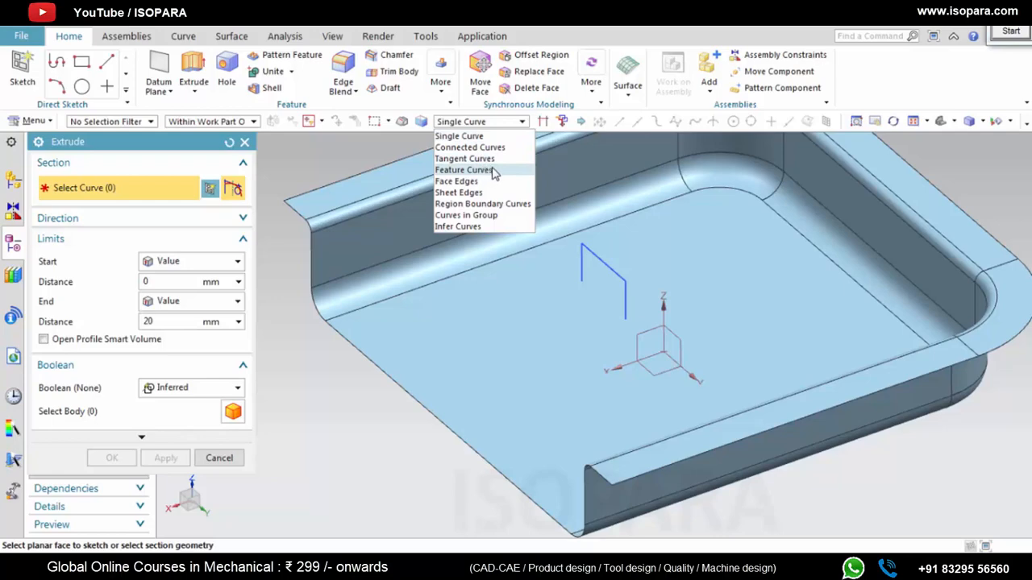
pyautogui.click(472, 148)
pyautogui.click(613, 278)
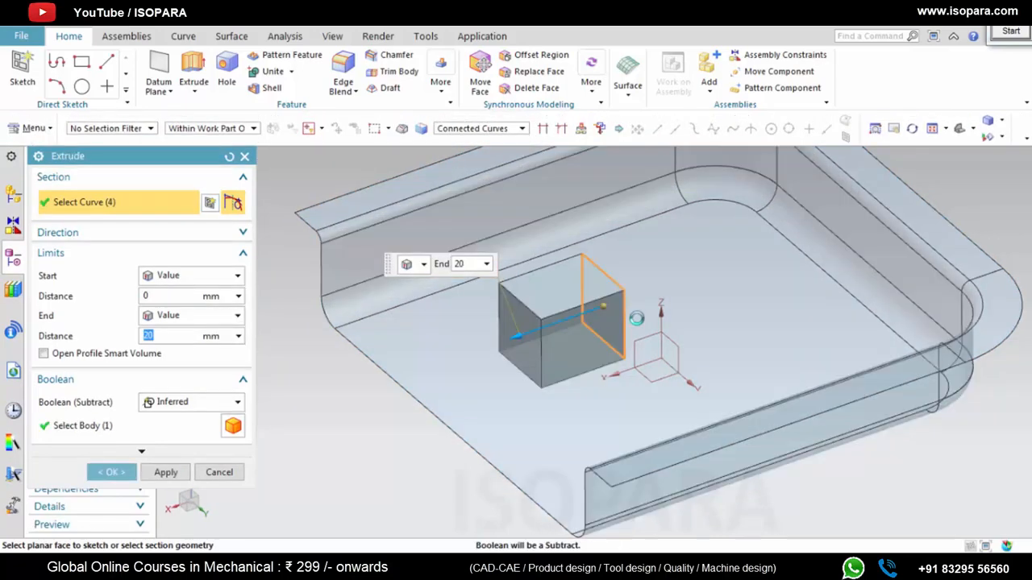
pyautogui.scroll(-3, 636, 318)
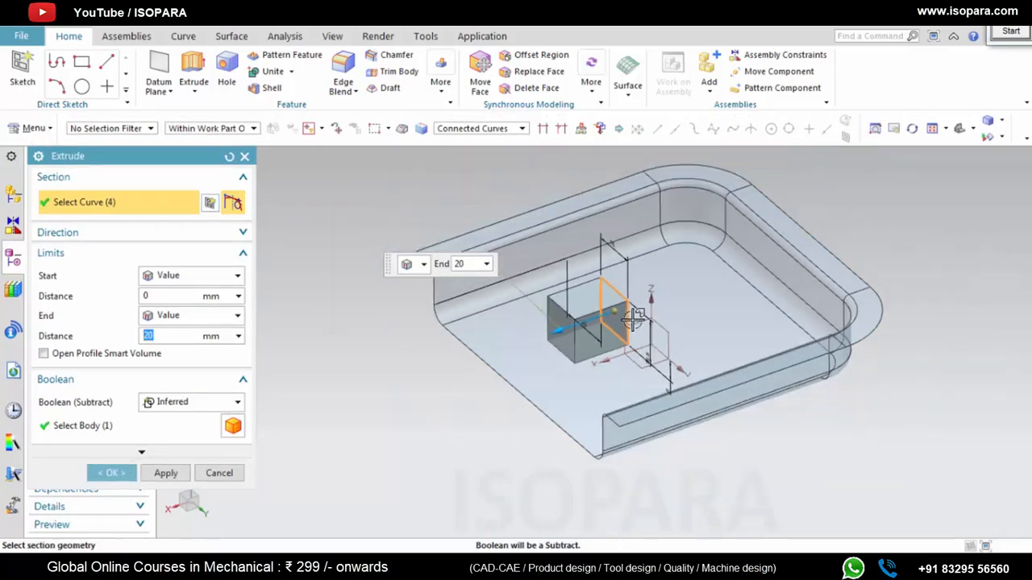
pyautogui.click(165, 337)
pyautogui.write('50')
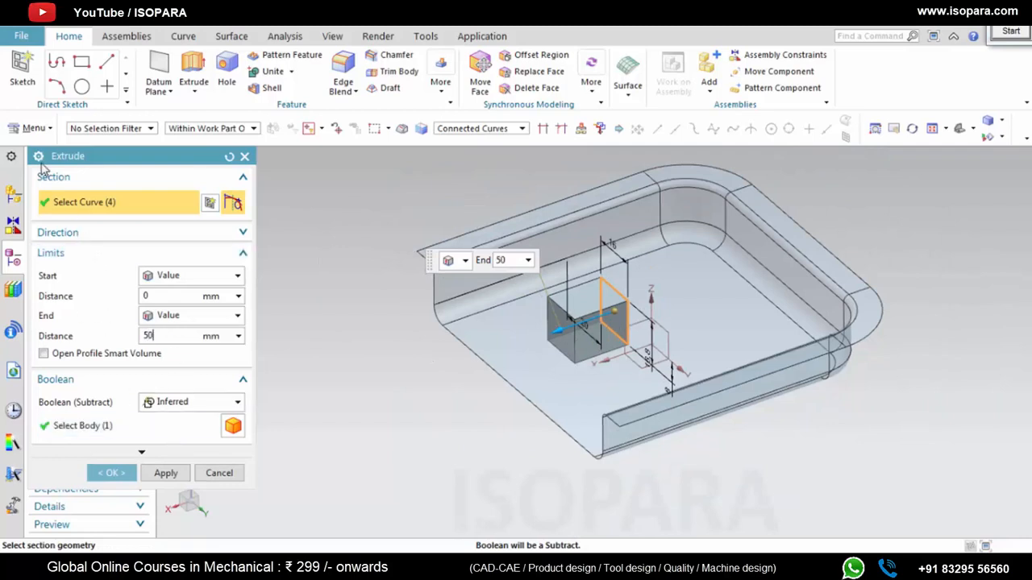
# Step: Expand the extrusion's options, change its body type to Sheet and create the extrusion
pyautogui.click(37, 156)
pyautogui.click(80, 191)
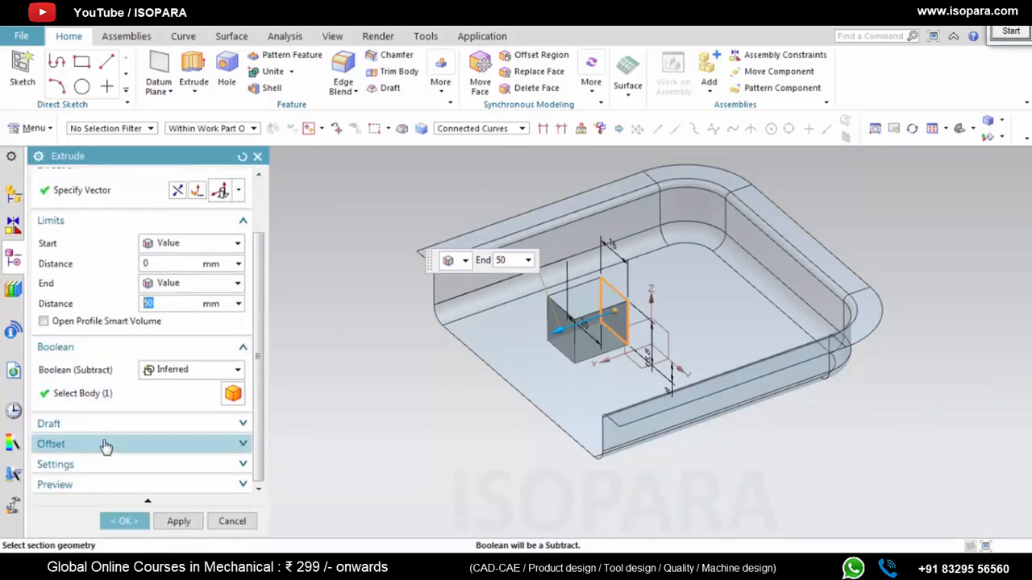
pyautogui.click(104, 463)
pyautogui.click(155, 439)
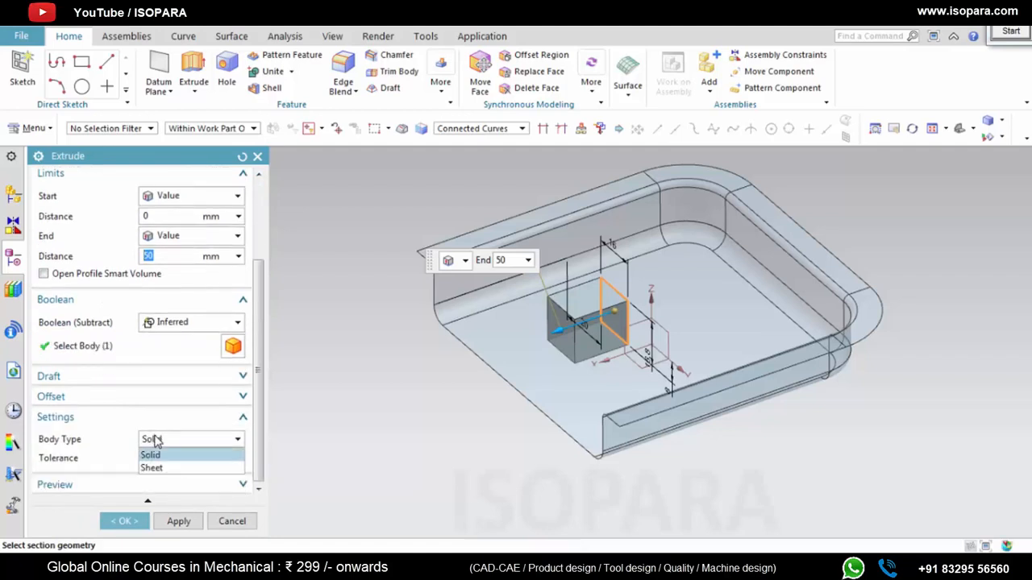
pyautogui.click(162, 468)
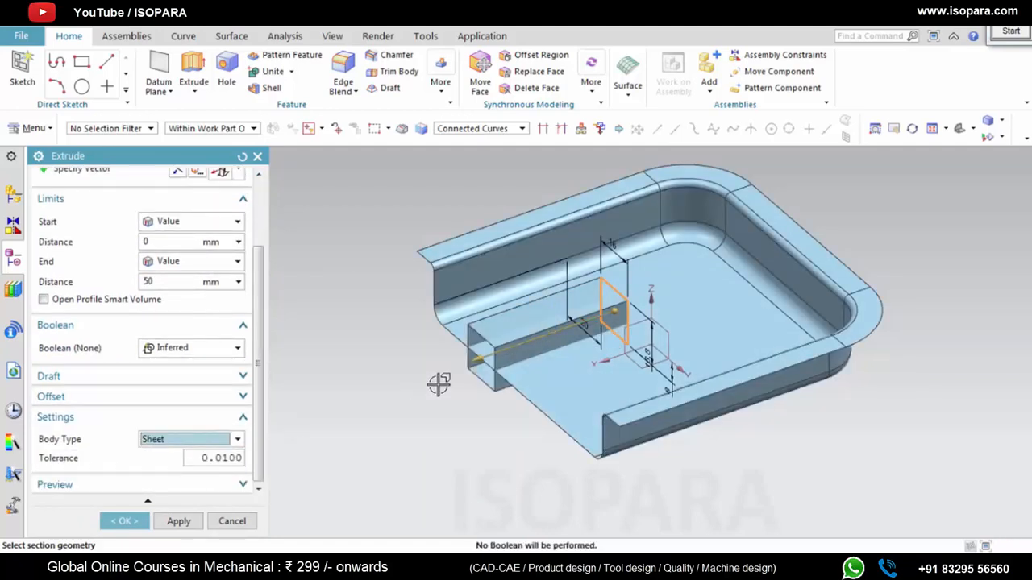
pyautogui.click(125, 520)
# Step: Hide the rectangle sketch used for the channel
pyautogui.moveTo(626, 362); pyautogui.dragTo(609, 358, button='middle')
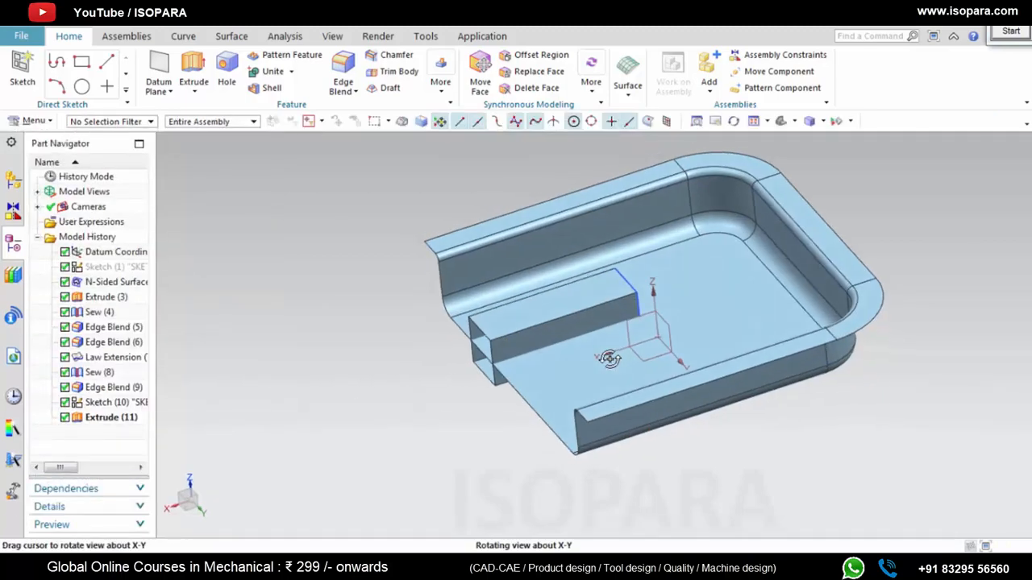
pyautogui.click(635, 287)
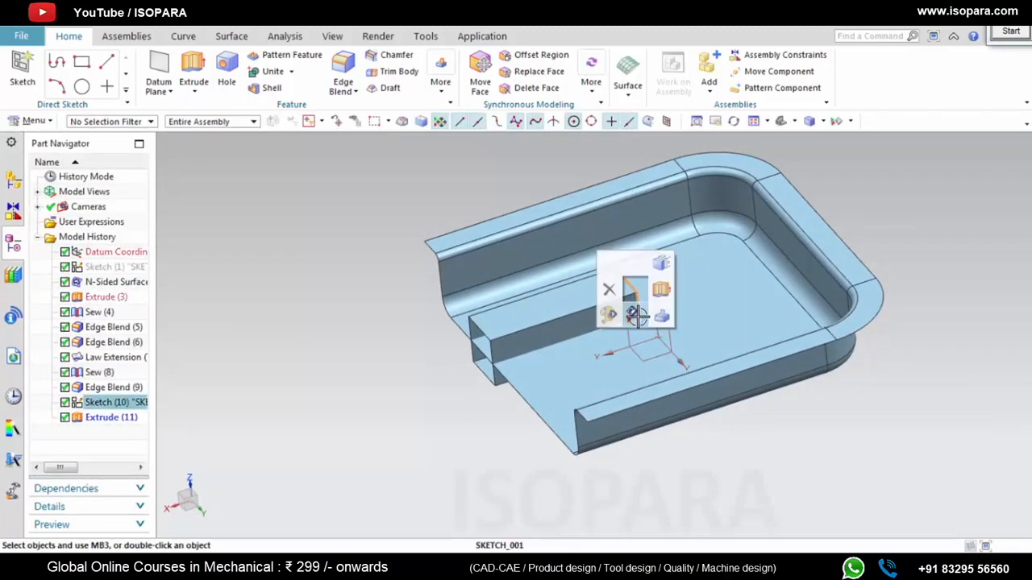
pyautogui.click(656, 317)
# Step: Start a Face-type Law Extension from the short end edge of the channel's outer face, with the extruded channel's body faces as reference
pyautogui.moveTo(654, 342); pyautogui.dragTo(669, 316, button='middle')
pyautogui.scroll(-3, 669, 317)
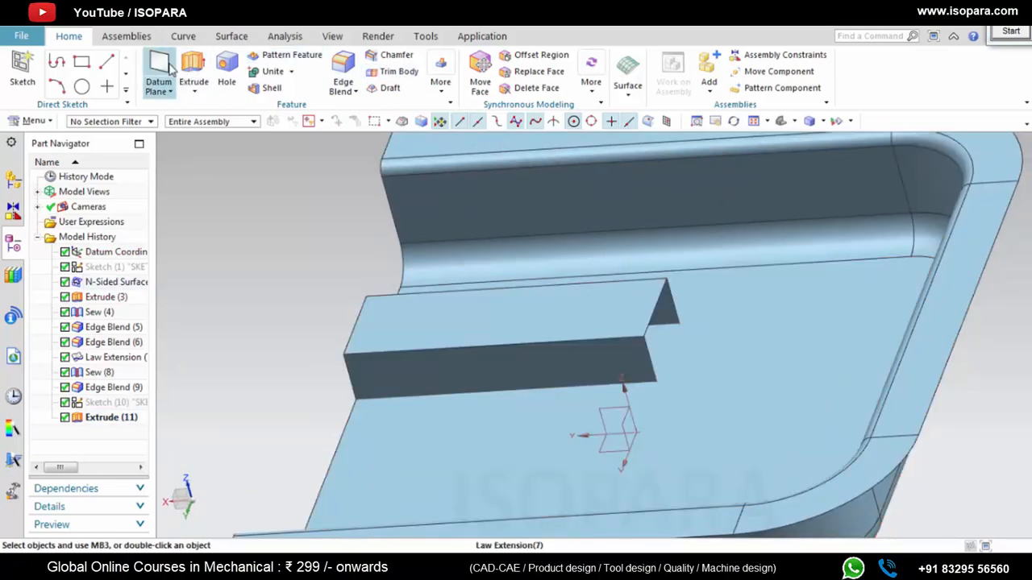
pyautogui.click(232, 37)
pyautogui.click(137, 88)
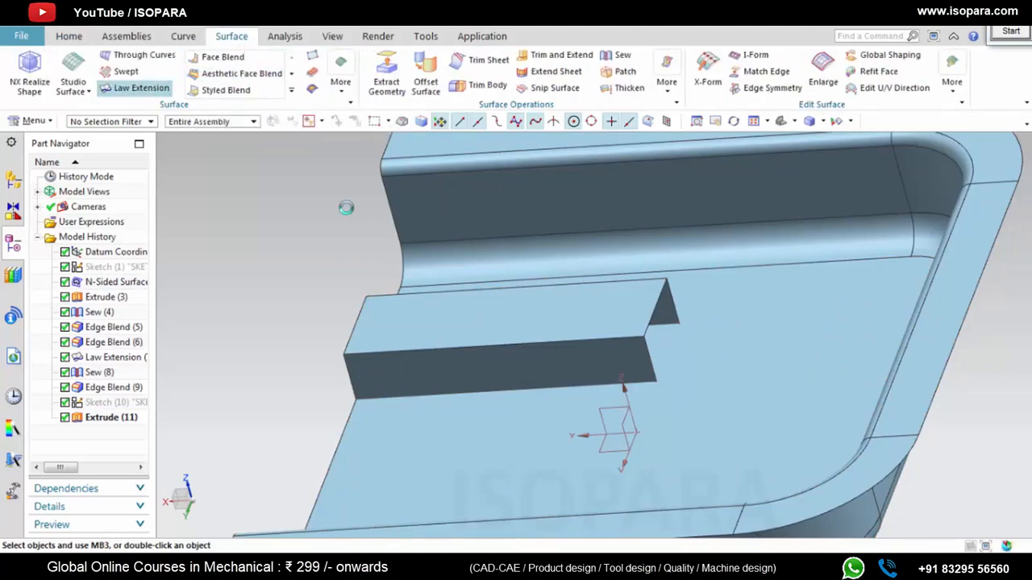
pyautogui.scroll(5, 610, 269)
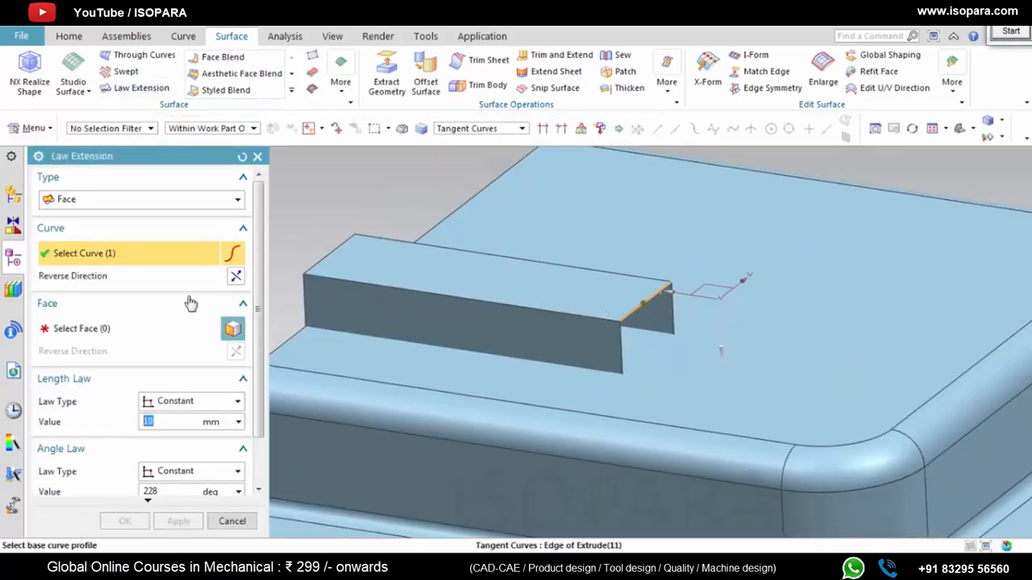
pyautogui.click(85, 328)
pyautogui.click(588, 298)
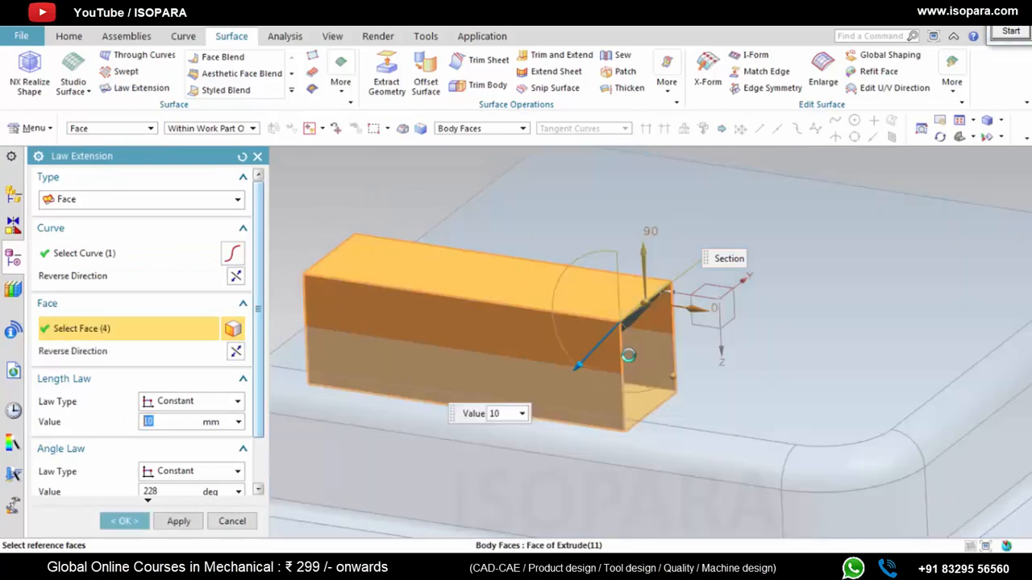
# Step: Angle the extension outward at about 303 degrees with a constant length of 10 mm and create it
pyautogui.moveTo(624, 348); pyautogui.dragTo(656, 346, button='middle')
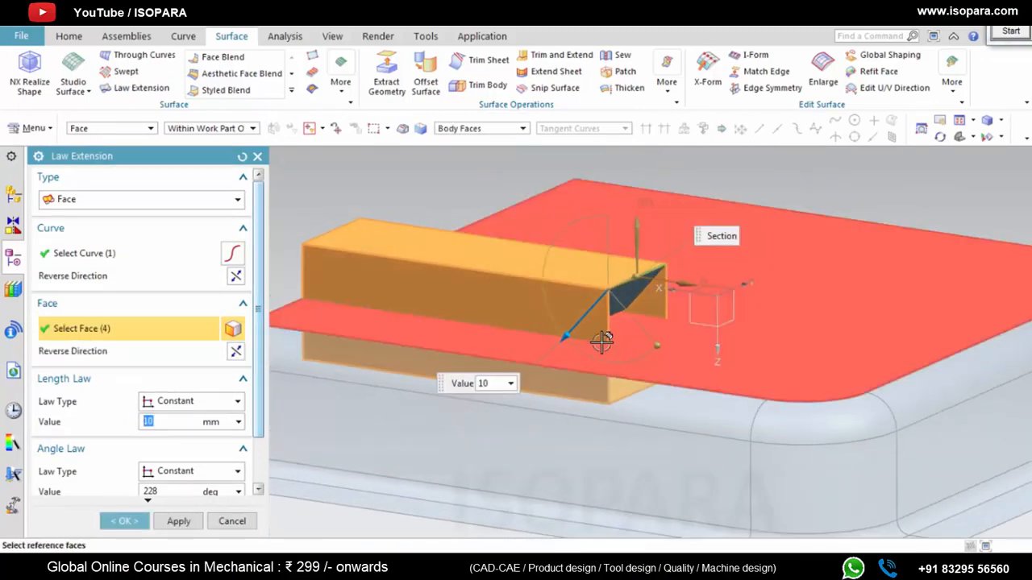
pyautogui.moveTo(655, 350); pyautogui.dragTo(609, 376)
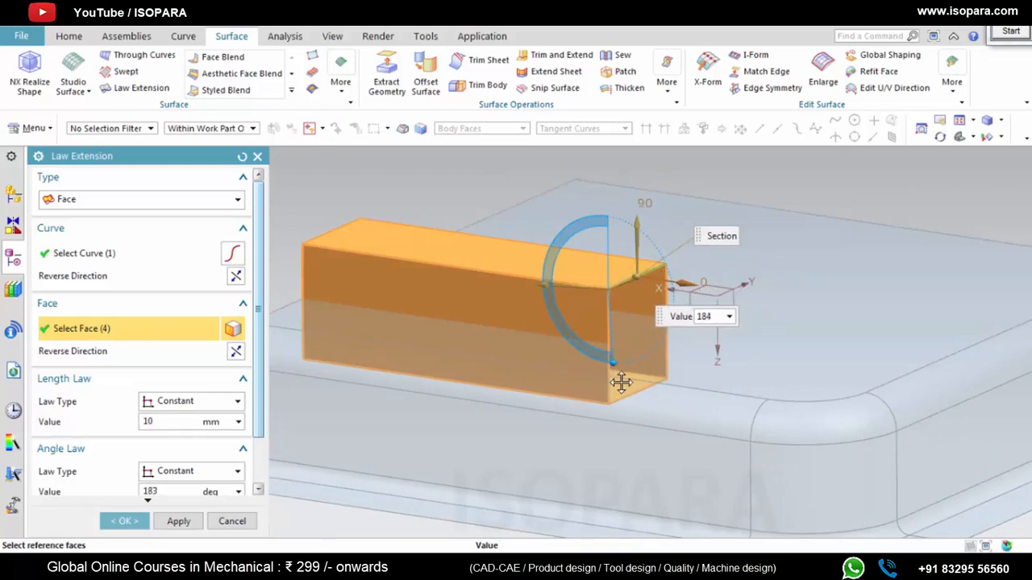
pyautogui.moveTo(640, 390); pyautogui.dragTo(775, 208)
pyautogui.moveTo(613, 346); pyautogui.dragTo(645, 346, button='middle')
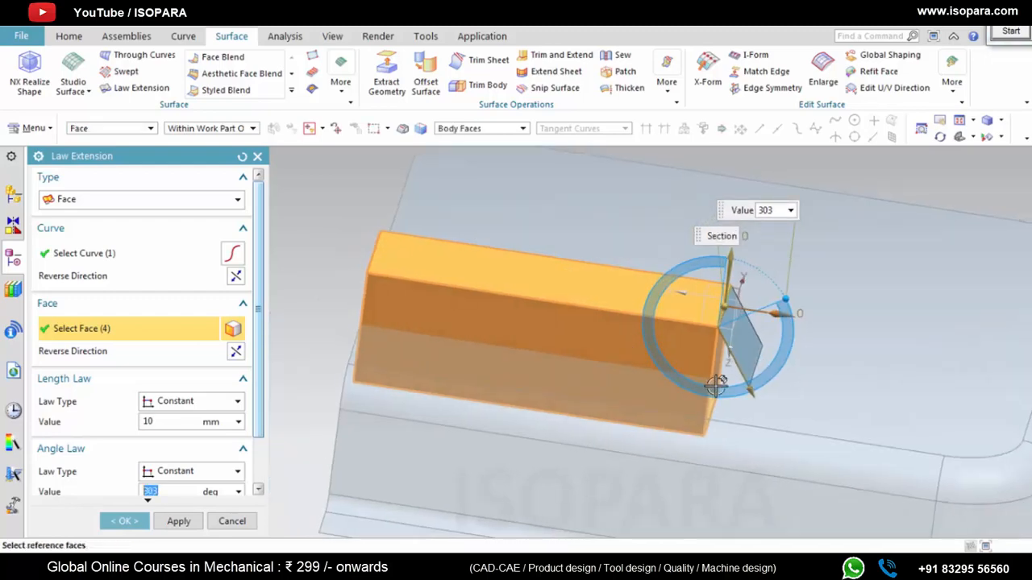
pyautogui.middleClick(771, 396)
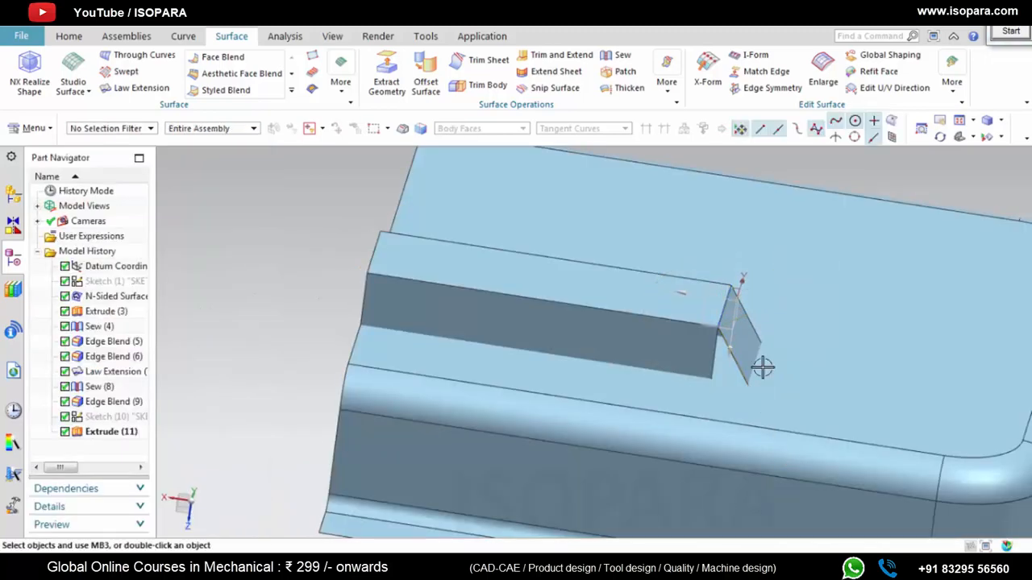
# Step: Edit the channel's end extension to a length of 22 mm and reverse its reference face direction
pyautogui.scroll(-3, 729, 368)
pyautogui.scroll(4, 686, 360)
pyautogui.moveTo(686, 361); pyautogui.dragTo(661, 334, button='middle')
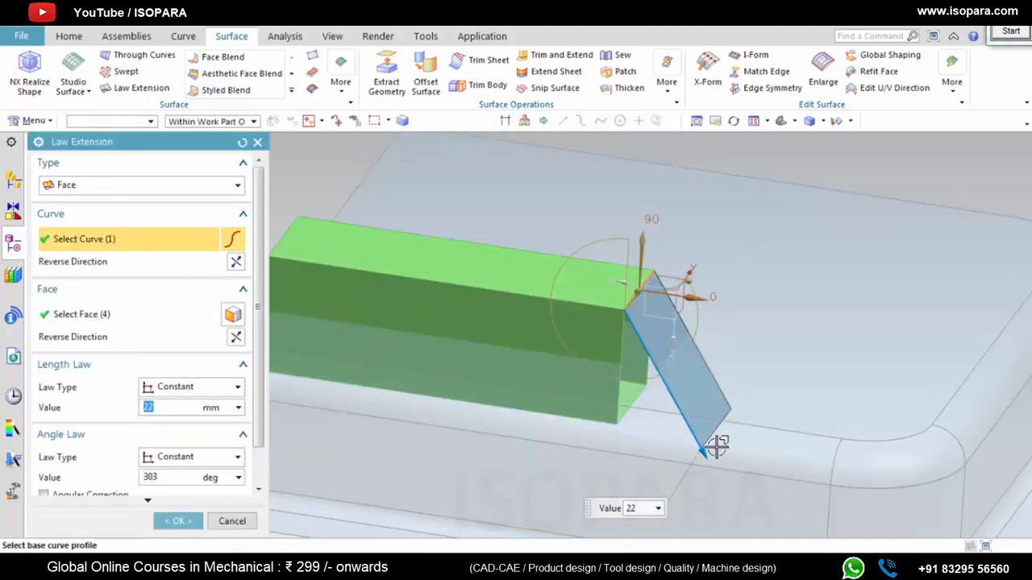
pyautogui.moveTo(685, 290); pyautogui.dragTo(675, 276)
pyautogui.click(236, 351)
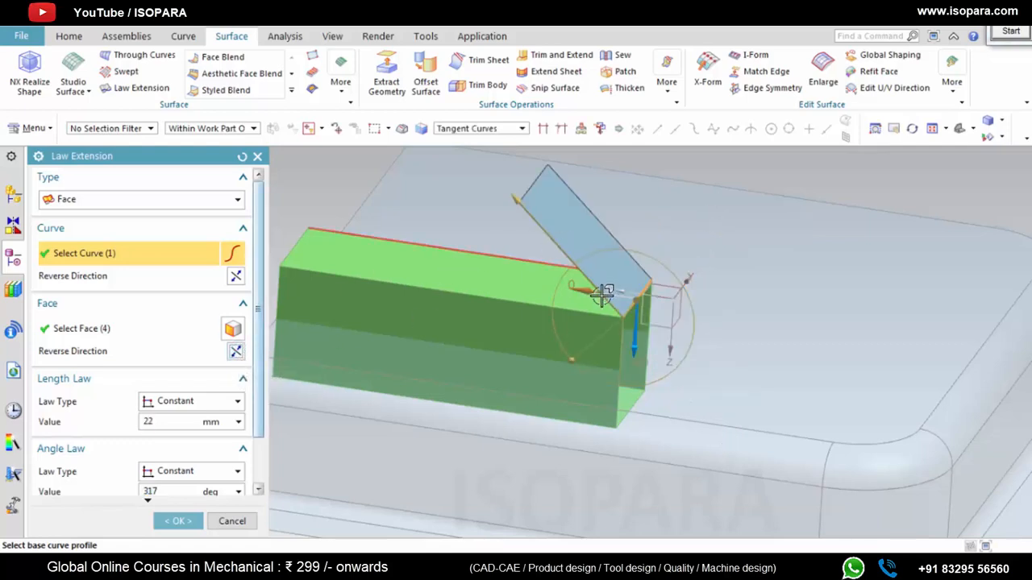
# Step: Swing the end extension back outward, set its angle to 120 degrees and confirm the edit
pyautogui.moveTo(582, 372); pyautogui.dragTo(619, 395)
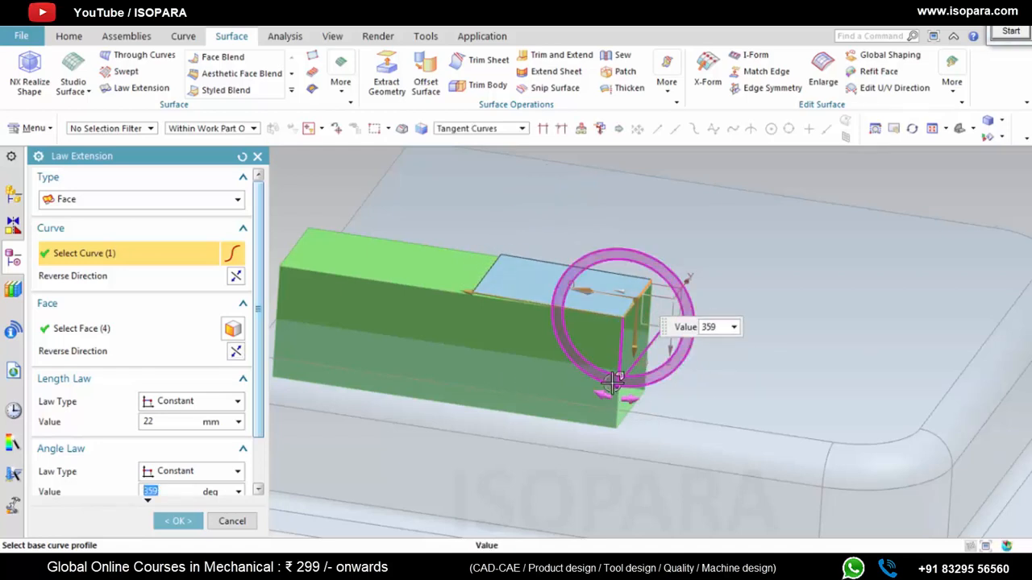
pyautogui.moveTo(625, 387); pyautogui.dragTo(765, 240)
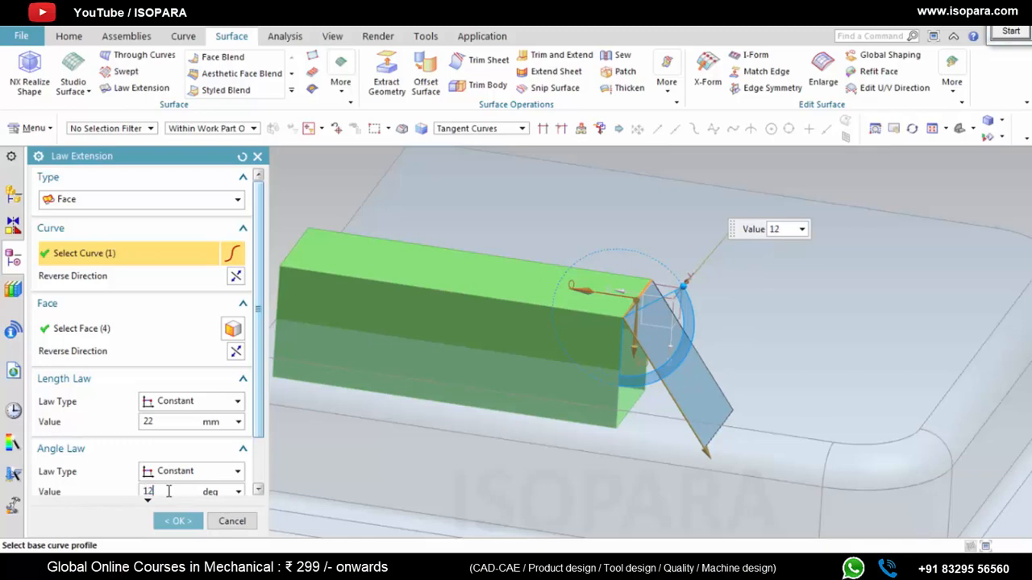
pyautogui.press('Return')
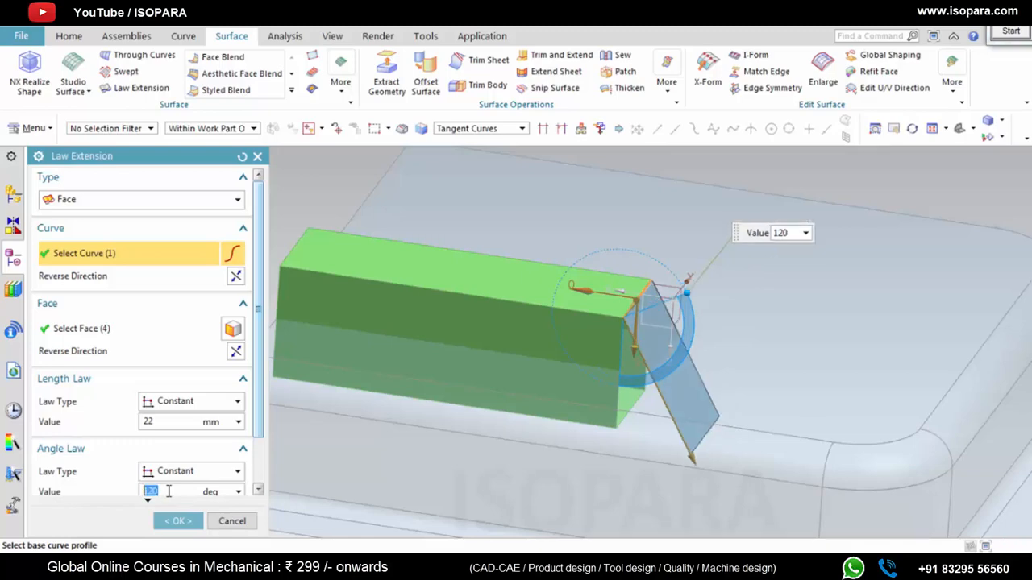
pyautogui.middleClick(580, 401)
# Step: Inspect the sloped channel end and compare it with section B-B in the sfc12 drawing
pyautogui.scroll(-3, 617, 365)
pyautogui.moveTo(620, 362)
pyautogui.mouseDown(button='middle')
pyautogui.moveTo(618, 398)
pyautogui.moveTo(635, 349)
pyautogui.moveTo(633, 285)
pyautogui.moveTo(627, 357)
pyautogui.moveTo(607, 372)
pyautogui.mouseUp(button='middle')
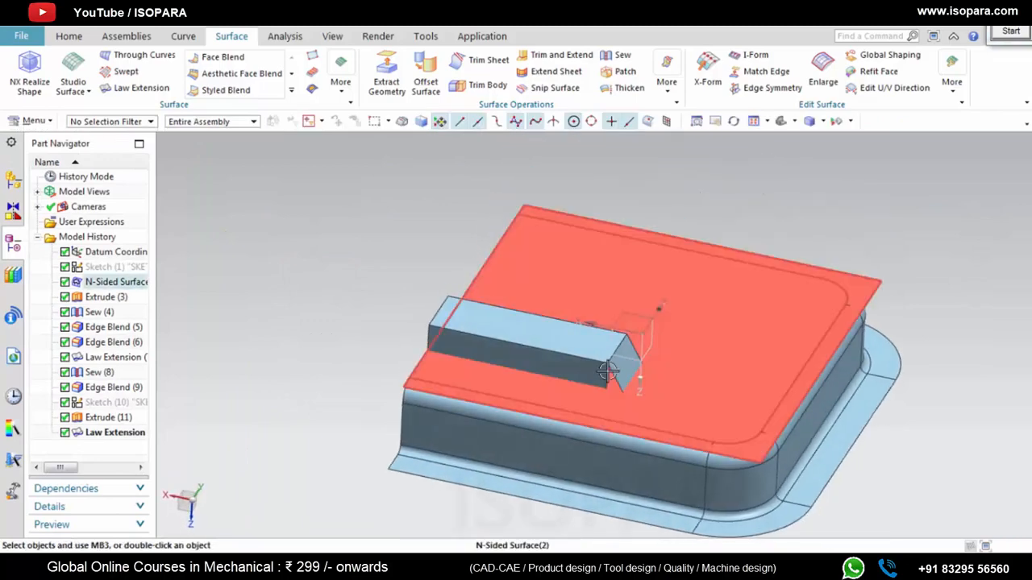
pyautogui.scroll(1, 608, 372)
pyautogui.hotkey('alt', 'Tab')
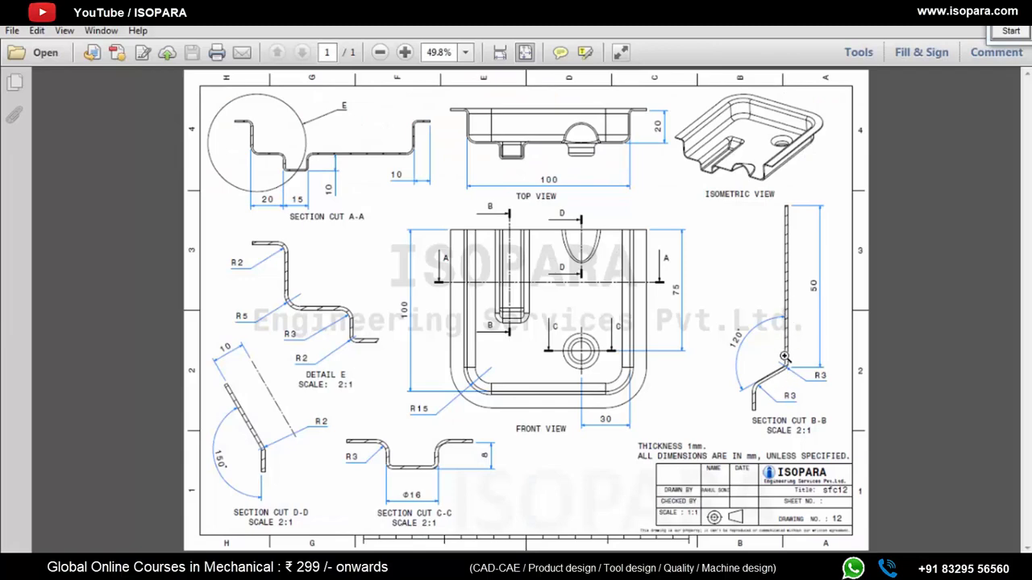
pyautogui.click(962, 21)
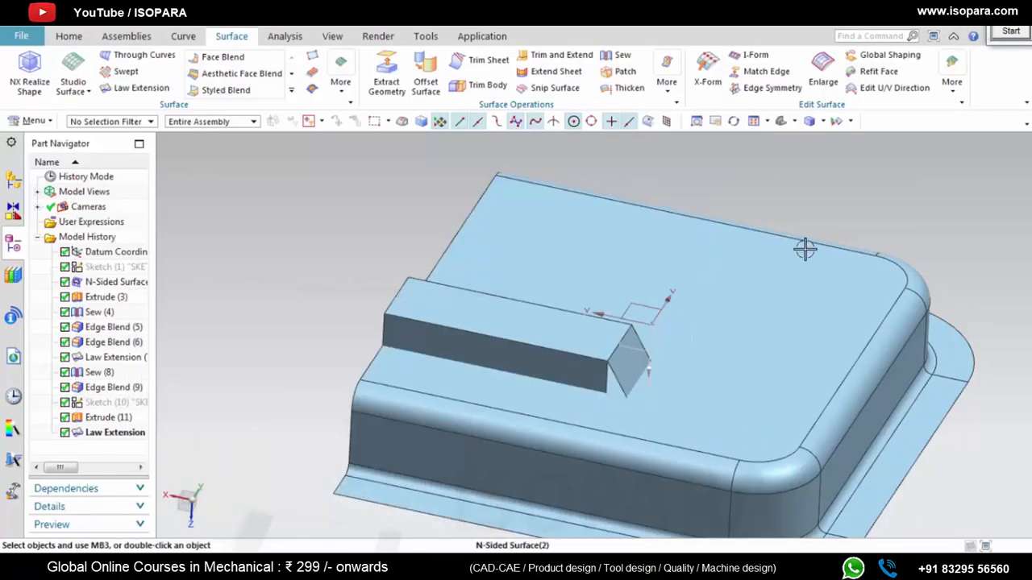
# Step: Extend the end edge of the channel's first side wall past the sloped end by an 8.5 mm offset
pyautogui.scroll(2, 649, 413)
pyautogui.scroll(-2, 642, 396)
pyautogui.moveTo(640, 395)
pyautogui.mouseDown(button='middle')
pyautogui.moveTo(643, 366)
pyautogui.moveTo(638, 384)
pyautogui.mouseUp(button='middle')
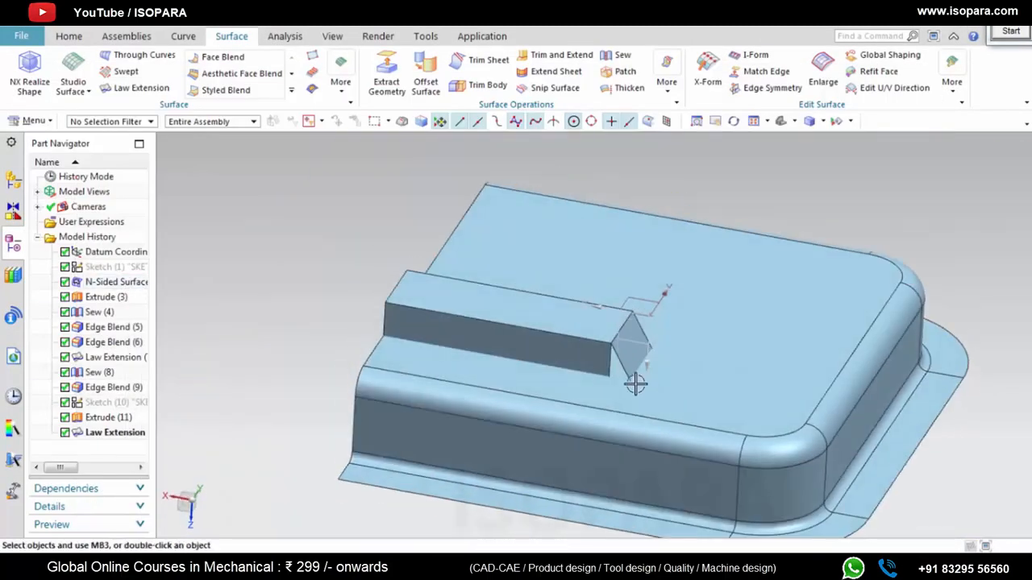
pyautogui.scroll(6, 575, 340)
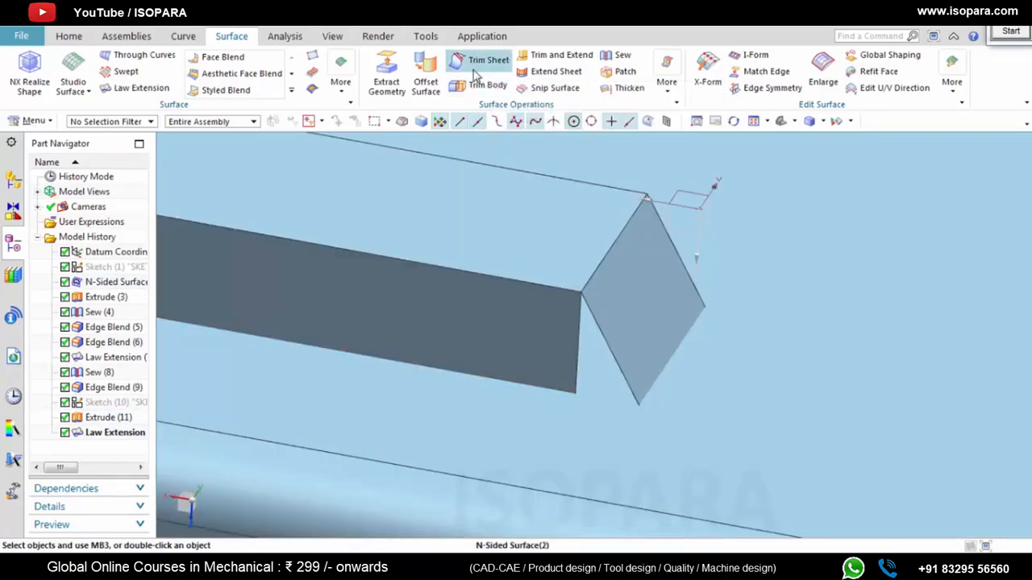
pyautogui.click(555, 71)
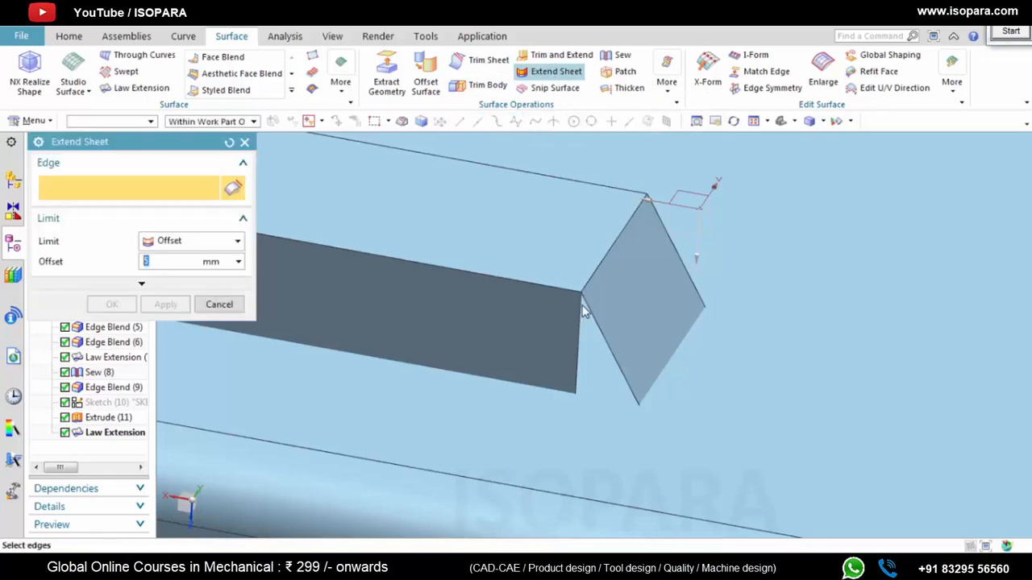
pyautogui.click(625, 375)
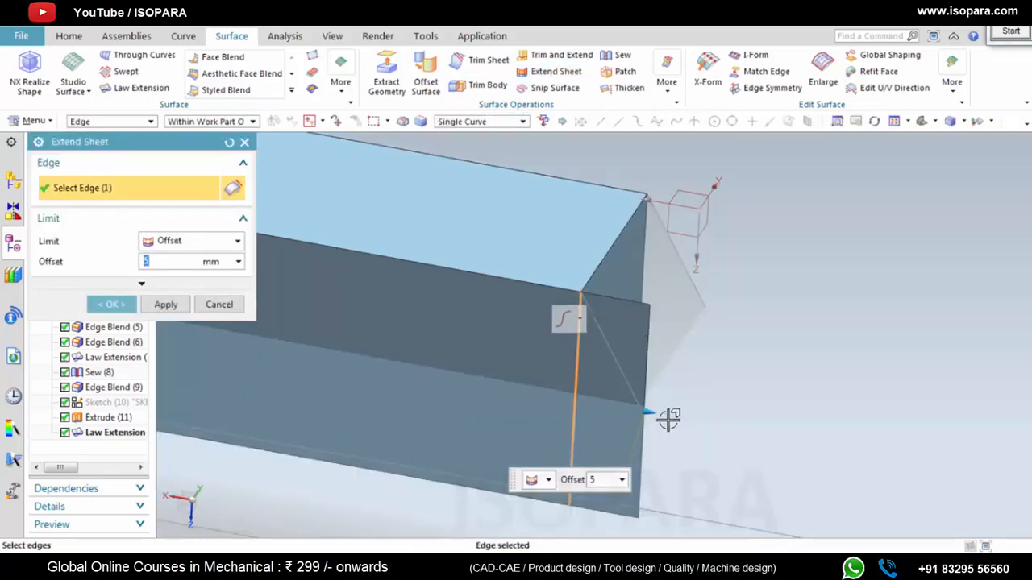
pyautogui.write('0.5')
pyautogui.click(111, 304)
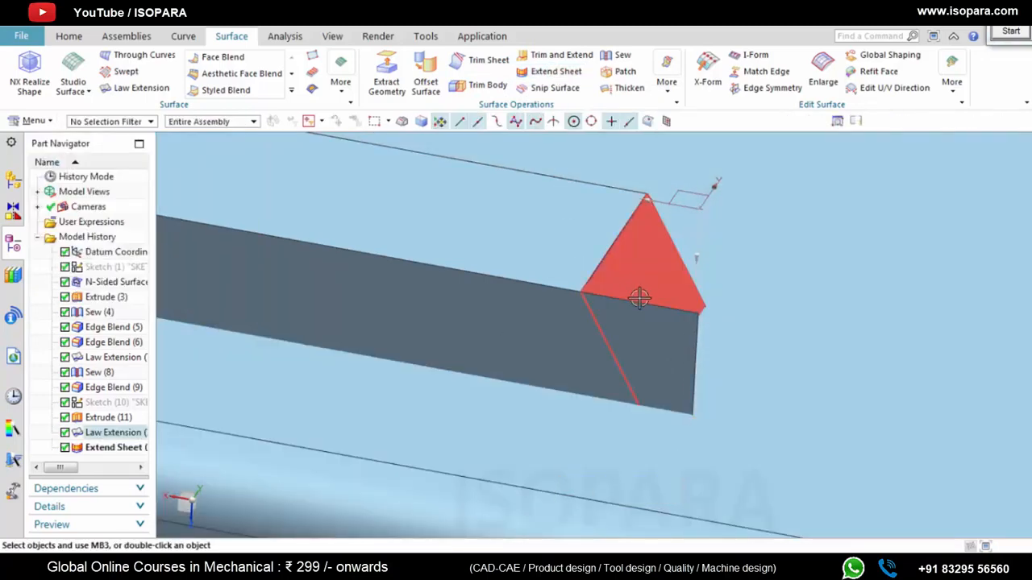
# Step: Extend the end edge of the channel's opposite side wall by an offset of 8.5 mm
pyautogui.scroll(-3, 639, 298)
pyautogui.moveTo(655, 328); pyautogui.dragTo(594, 385, button='middle')
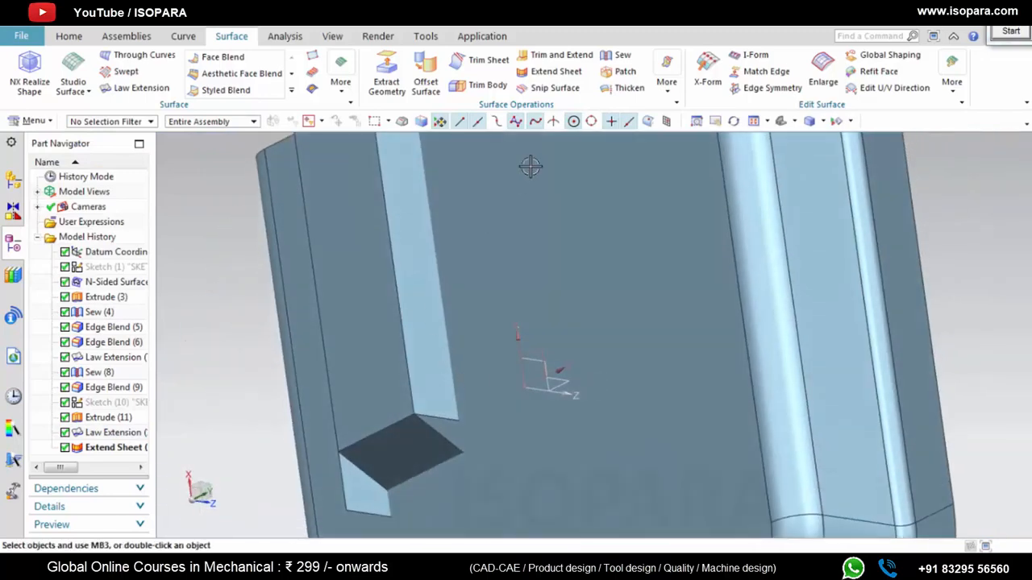
pyautogui.click(556, 71)
pyautogui.click(449, 405)
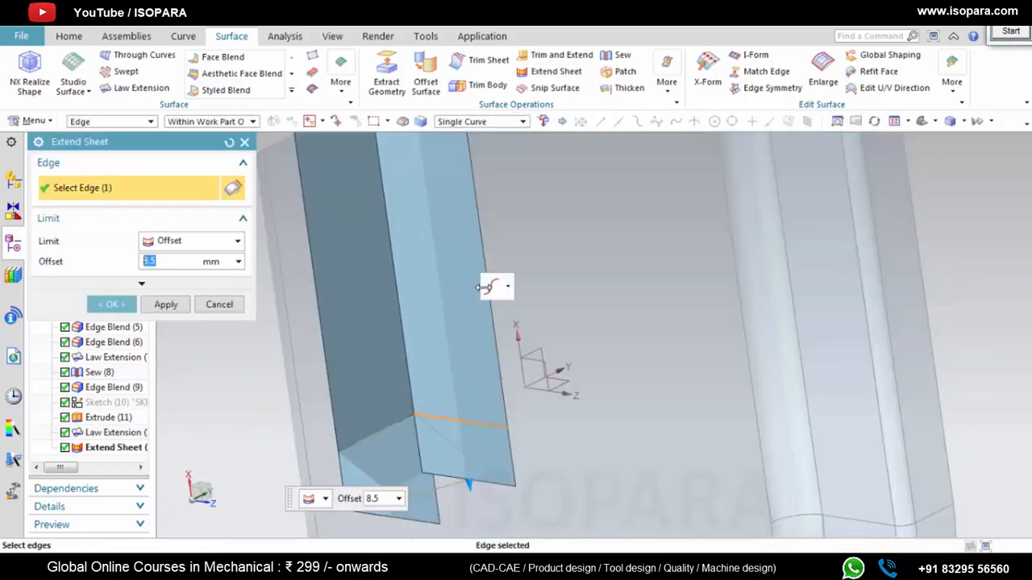
pyautogui.middleClick(451, 398)
# Step: Trim the channel sheet's extended side walls using the sloped end face as the boundary
pyautogui.moveTo(451, 398); pyautogui.dragTo(511, 419, button='middle')
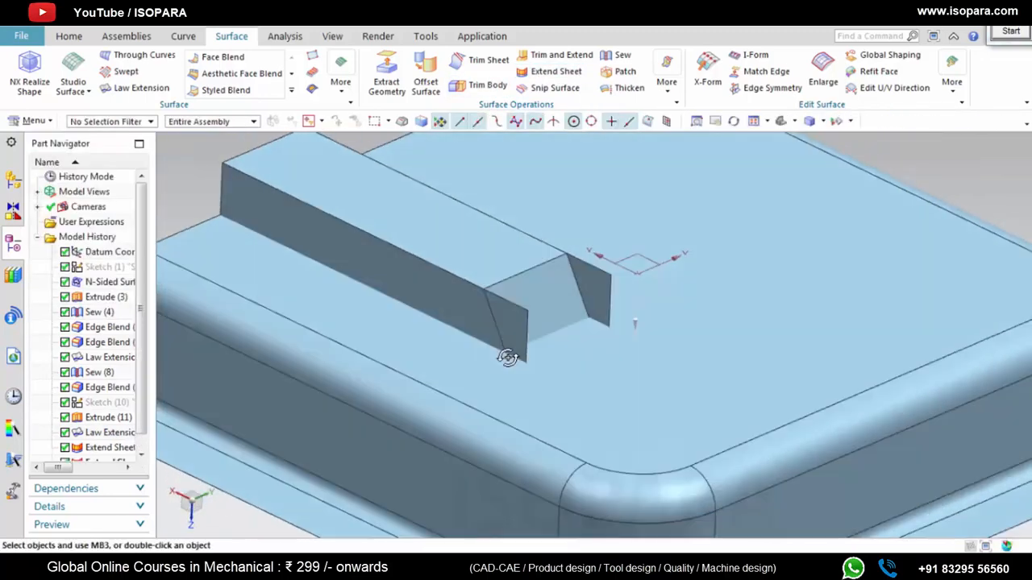
pyautogui.scroll(2, 586, 395)
pyautogui.scroll(1, 539, 257)
pyautogui.click(489, 61)
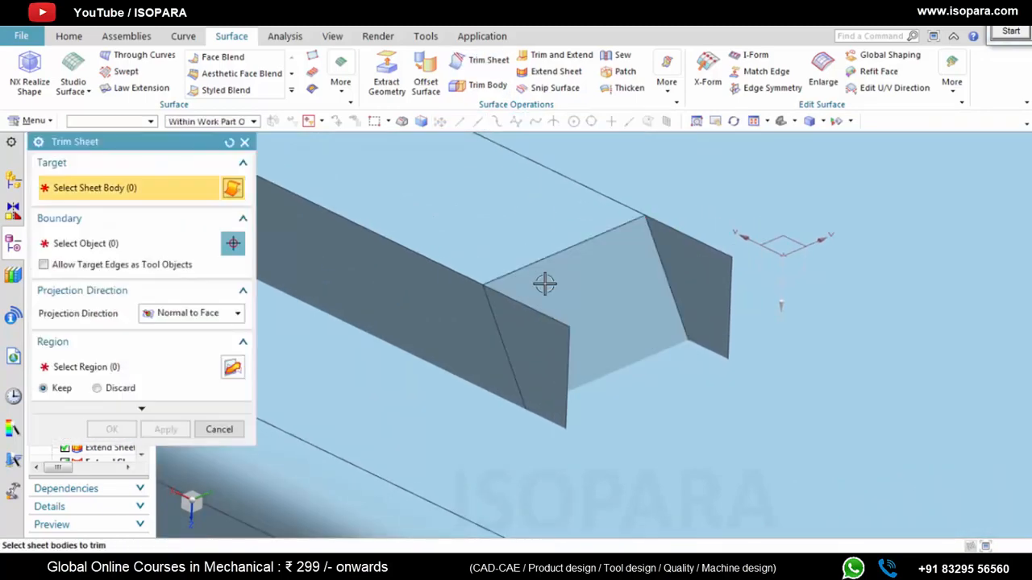
pyautogui.click(569, 278)
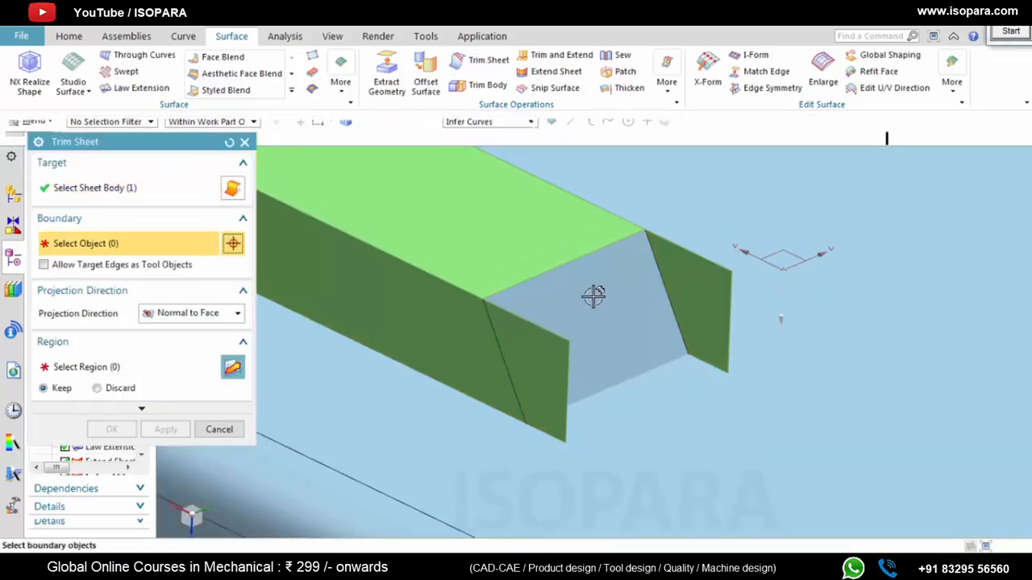
pyautogui.click(592, 296)
pyautogui.middleClick(592, 295)
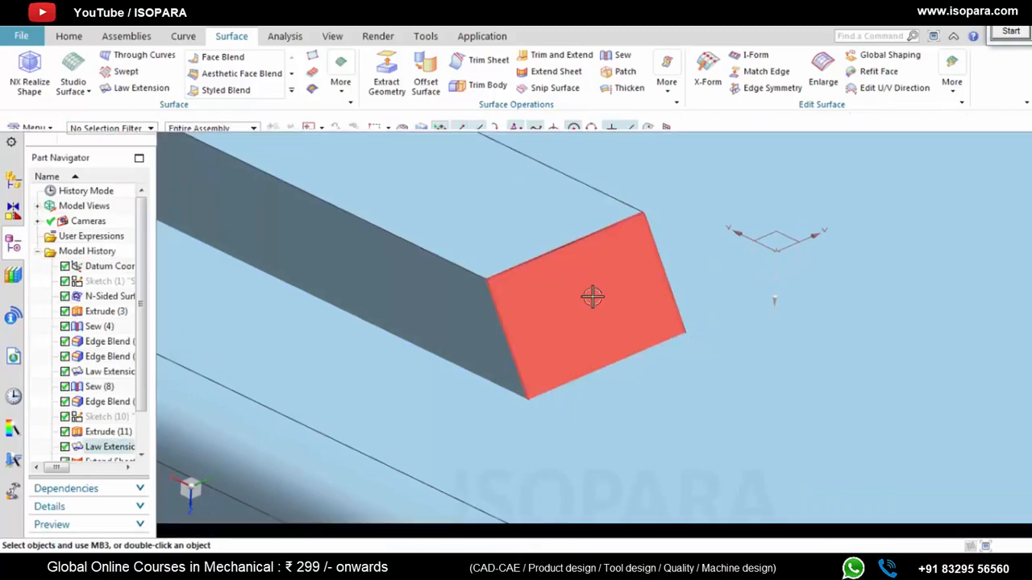
# Step: Sew the sloped end face and the channel sheet into one sheet body
pyautogui.scroll(-3, 594, 311)
pyautogui.moveTo(594, 311); pyautogui.dragTo(602, 332, button='middle')
pyautogui.scroll(3, 601, 332)
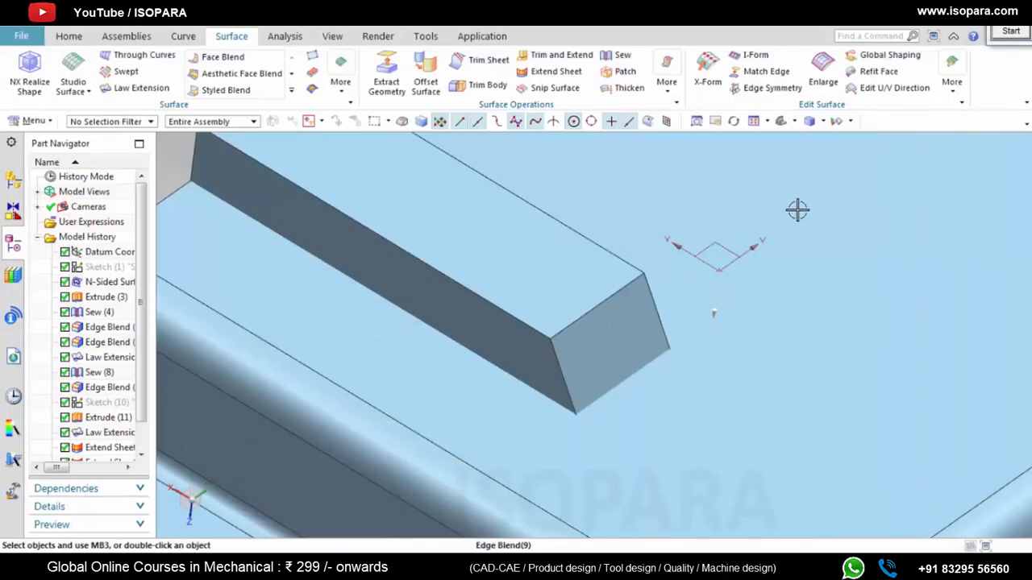
pyautogui.moveTo(796, 210)
pyautogui.mouseDown(button='middle')
pyautogui.moveTo(660, 288)
pyautogui.moveTo(491, 177)
pyautogui.mouseUp(button='middle')
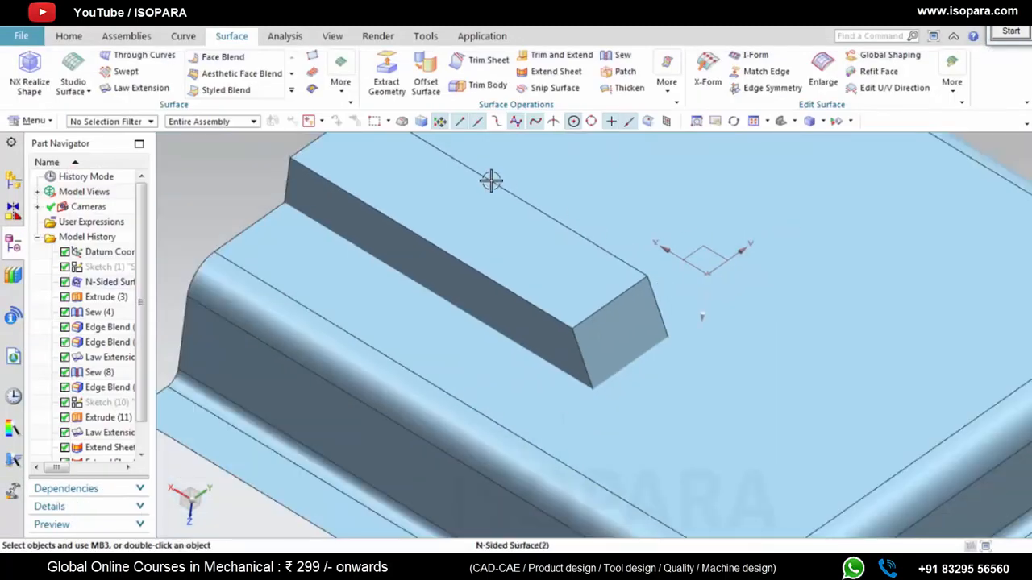
pyautogui.click(613, 63)
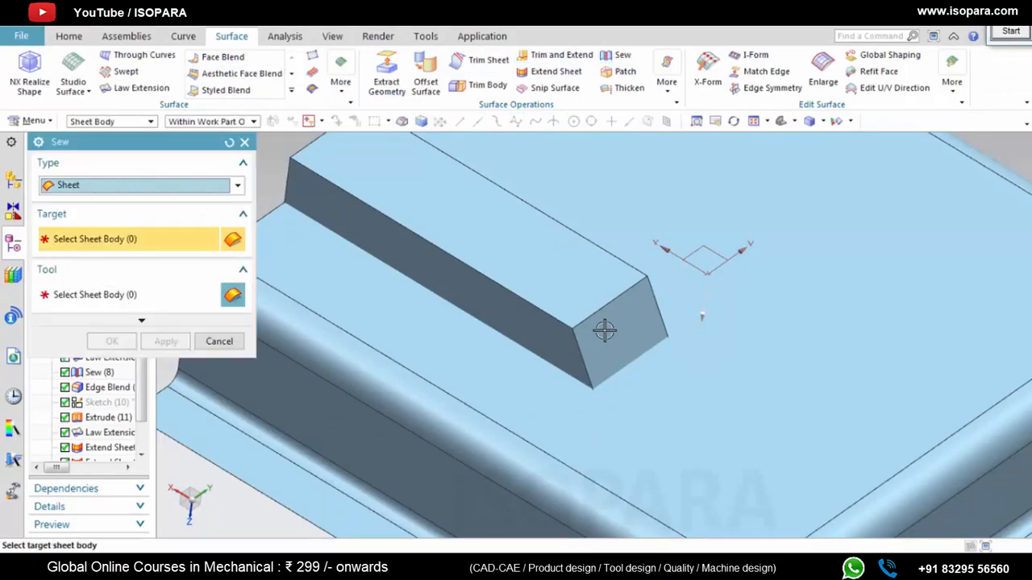
pyautogui.click(603, 329)
pyautogui.click(629, 205)
pyautogui.middleClick(630, 205)
# Step: Round the edge between the channel's flat face and its sloped end with a 3 mm edge blend
pyautogui.scroll(-1, 625, 193)
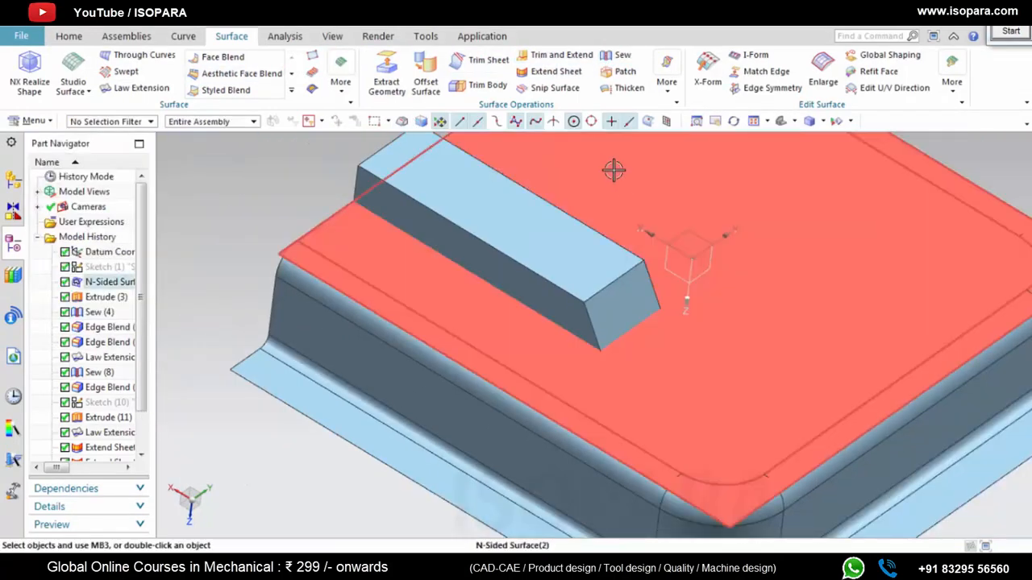
pyautogui.scroll(2, 613, 168)
pyautogui.click(85, 40)
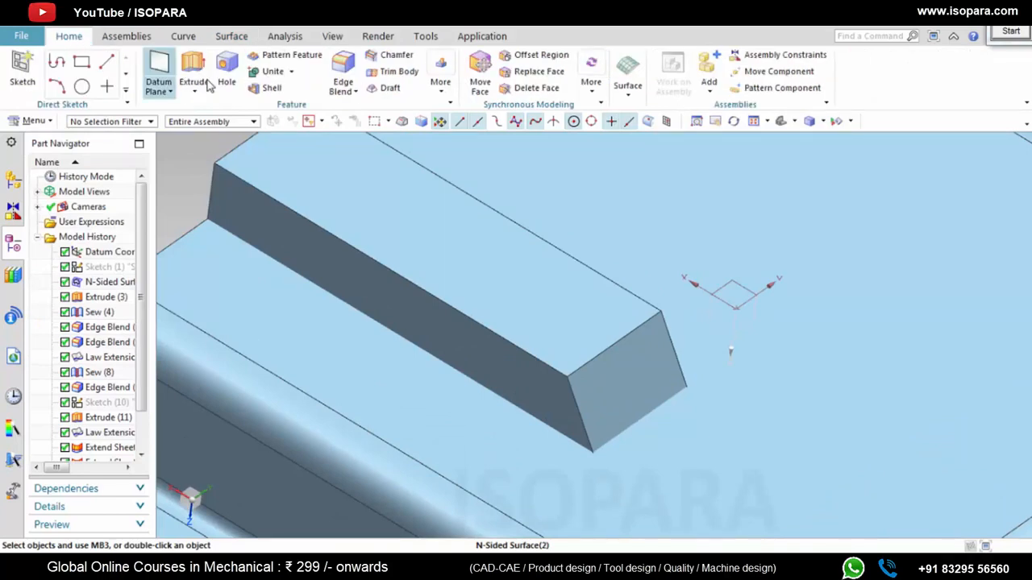
pyautogui.click(626, 336)
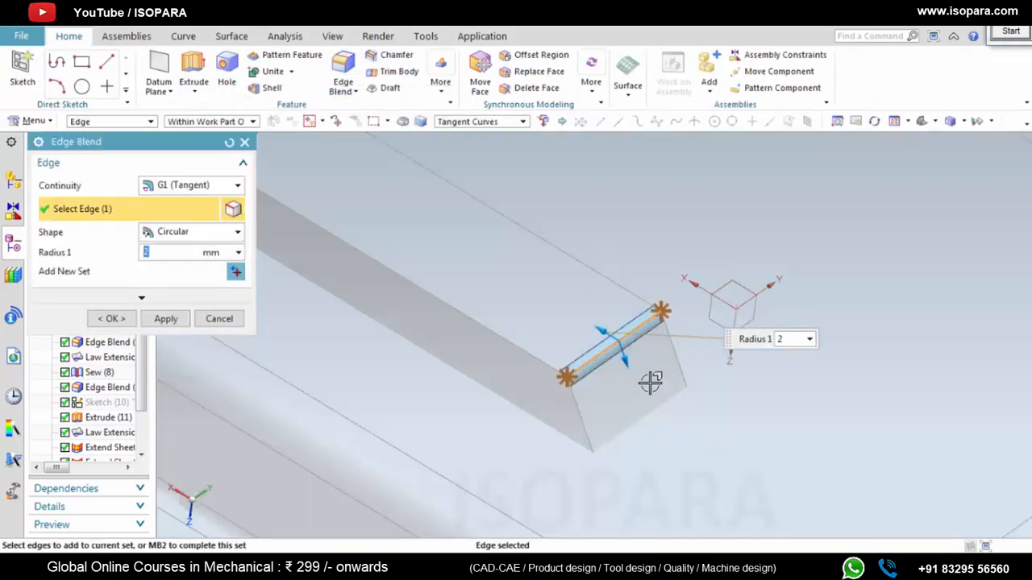
pyautogui.scroll(2, 650, 382)
pyautogui.moveTo(611, 350); pyautogui.dragTo(617, 366)
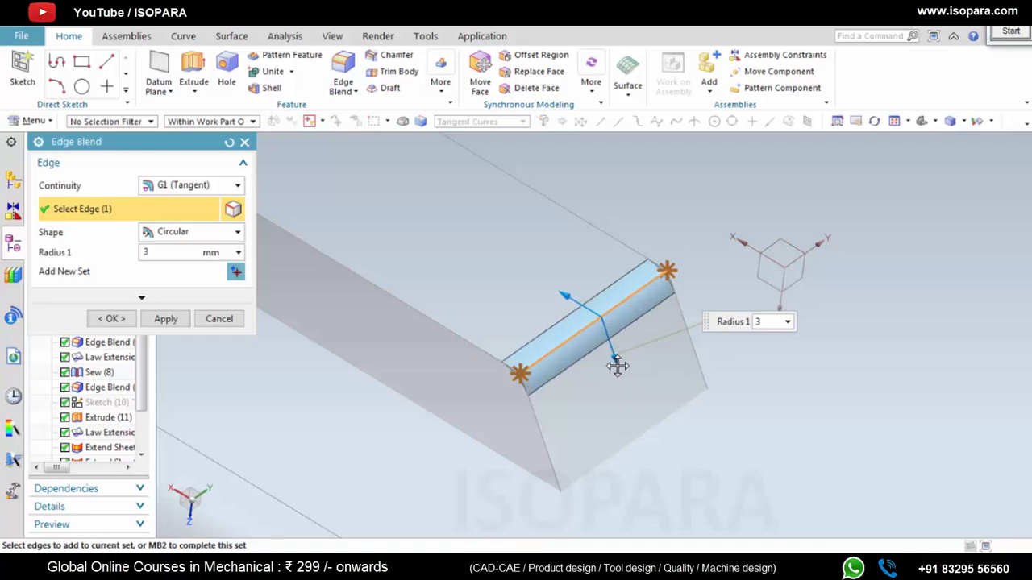
pyautogui.middleClick(621, 330)
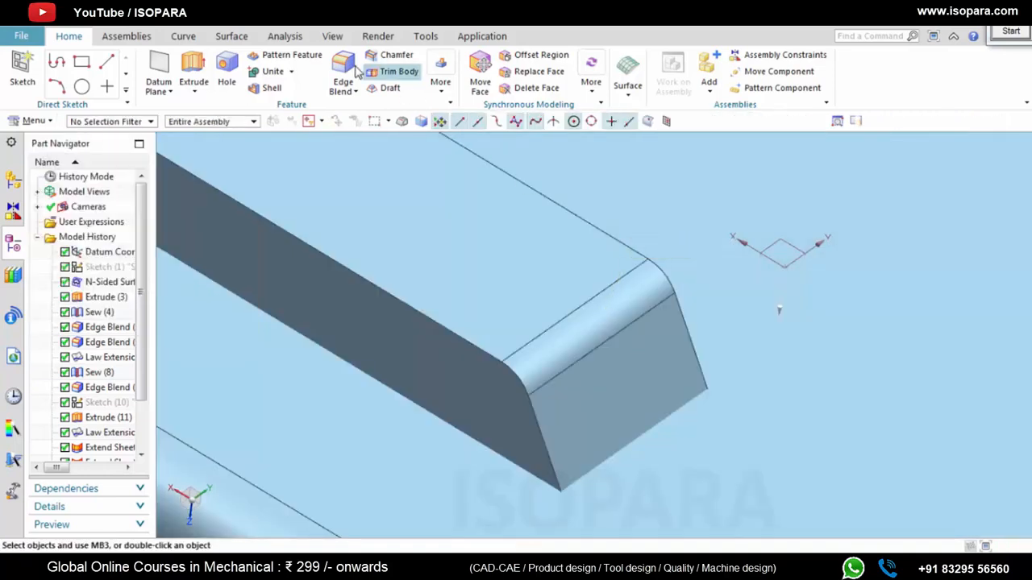
# Step: Blend the two long top edge chains of the raised channel, including their sloped ends, with a 3 mm radius
pyautogui.click(487, 350)
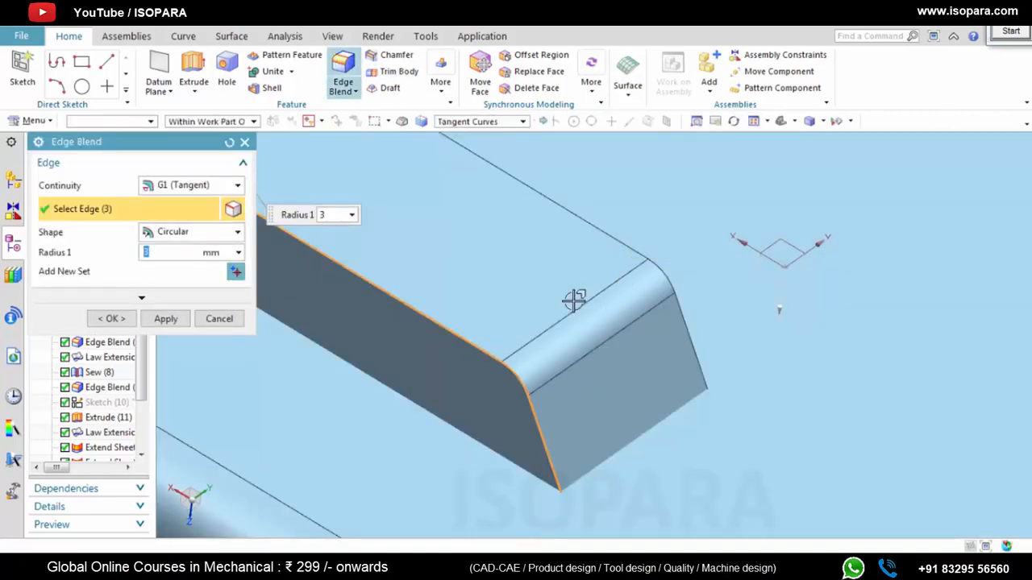
pyautogui.click(610, 238)
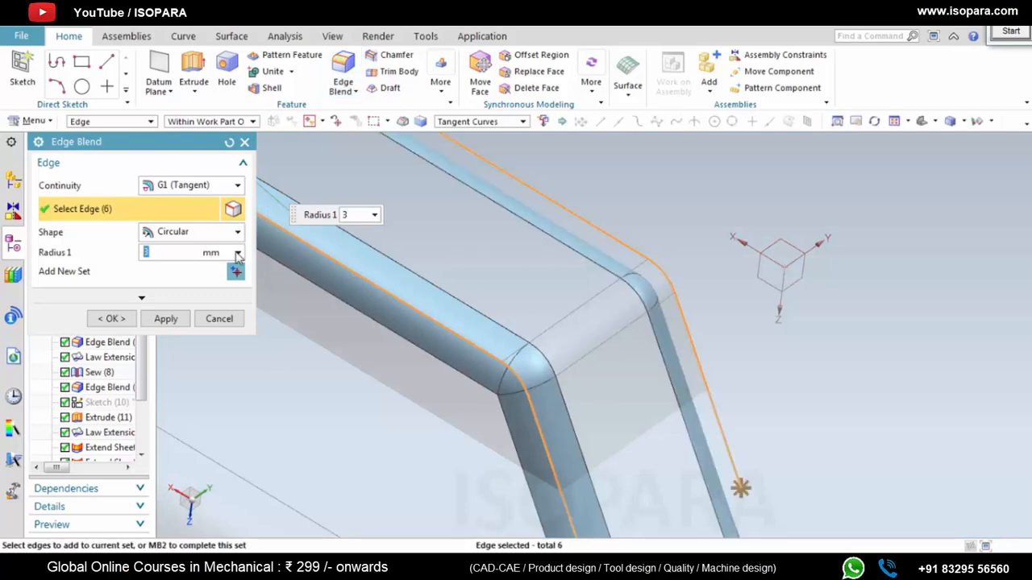
pyautogui.middleClick(425, 296)
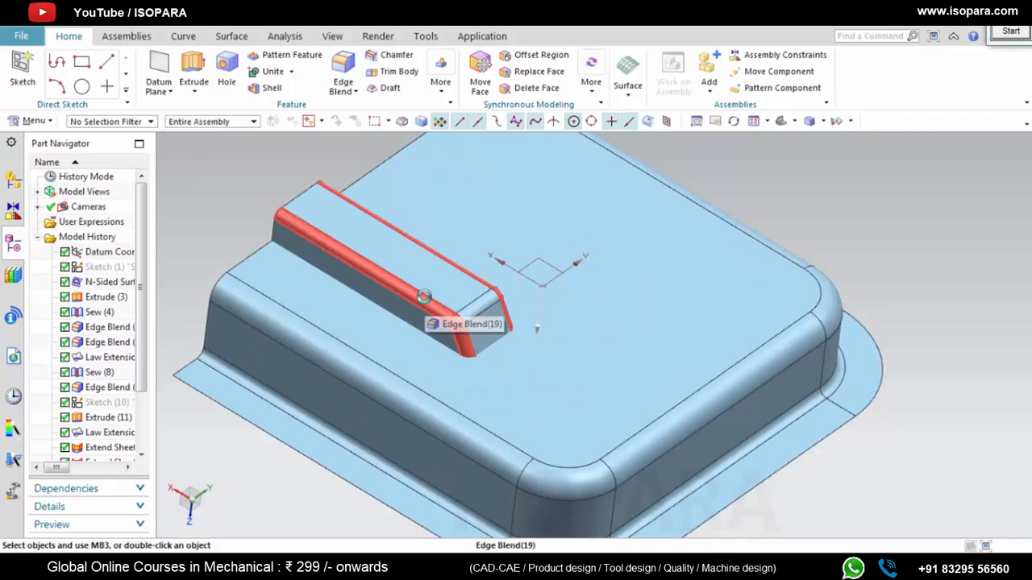
# Step: Trim the tray sheet with the channel body as the boundary, using the Normal to Face projection and keeping the outer region
pyautogui.moveTo(585, 194); pyautogui.dragTo(569, 342, button='middle')
pyautogui.scroll(3, 569, 342)
pyautogui.scroll(-3, 552, 299)
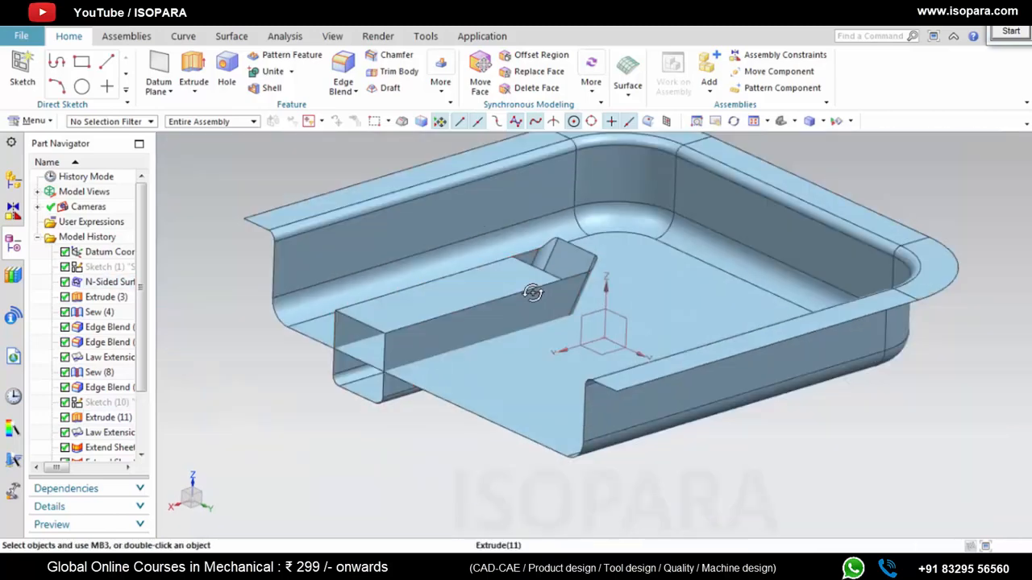
pyautogui.click(218, 39)
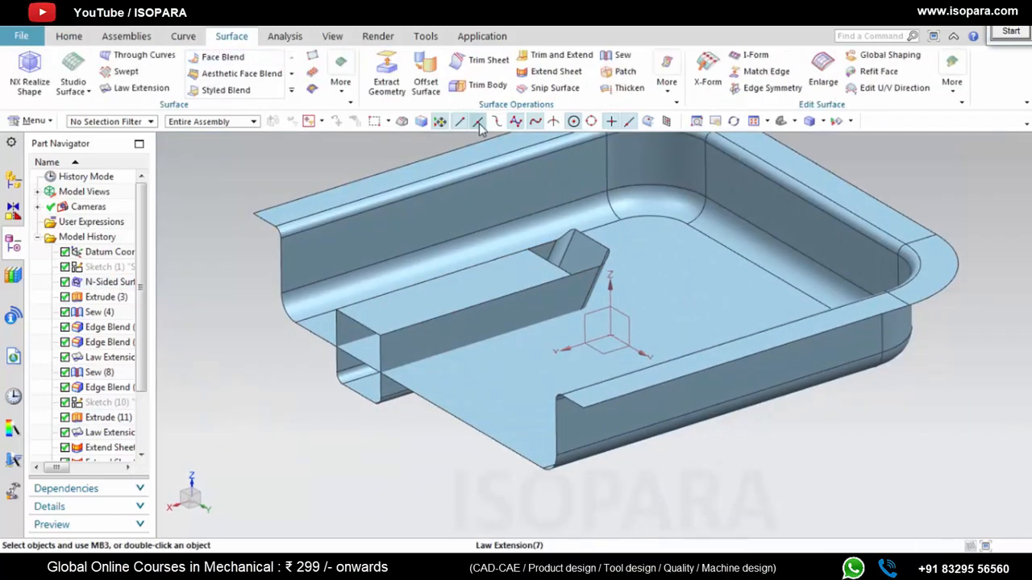
pyautogui.click(484, 60)
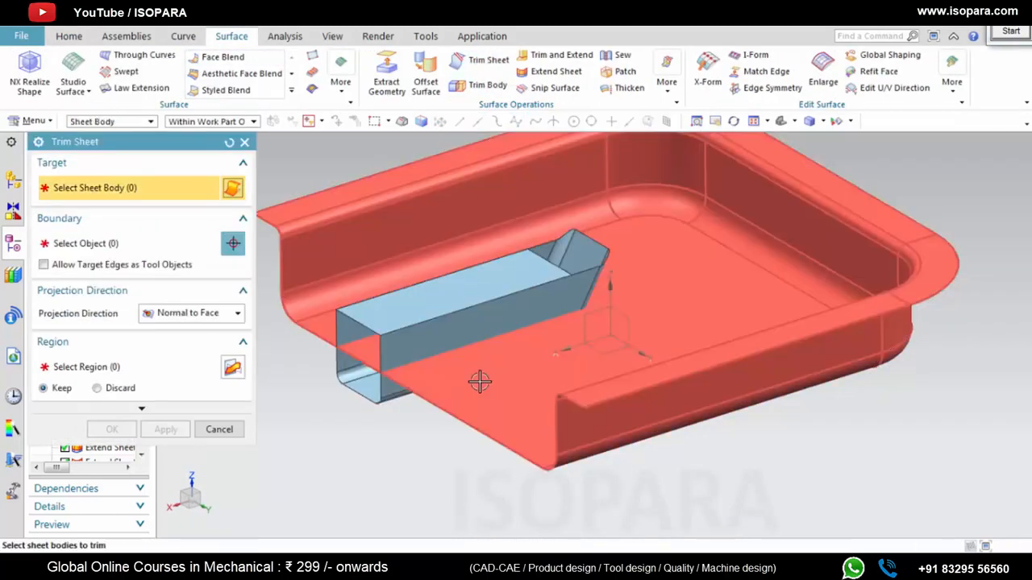
pyautogui.click(478, 379)
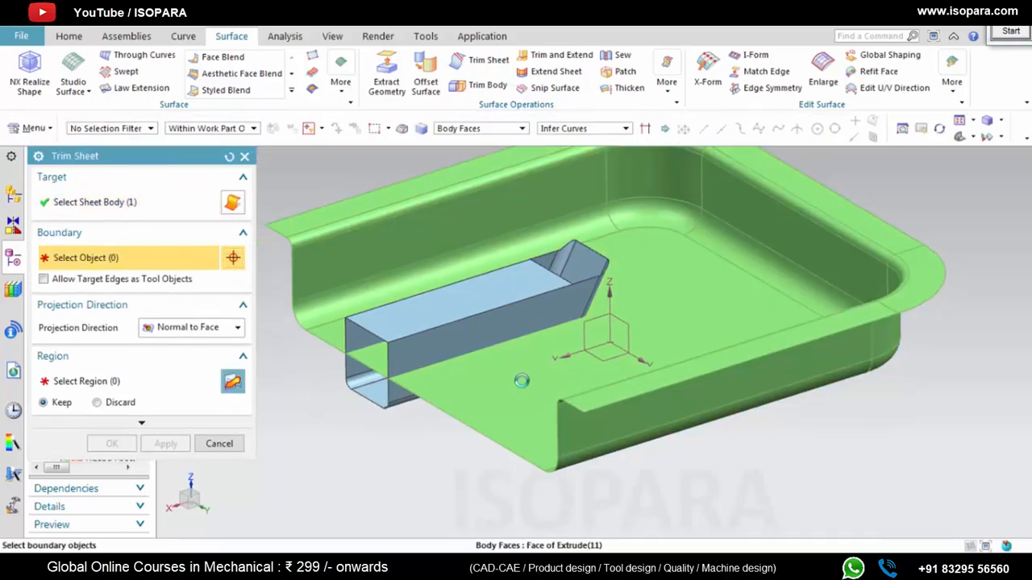
pyautogui.click(521, 381)
pyautogui.middleClick(509, 299)
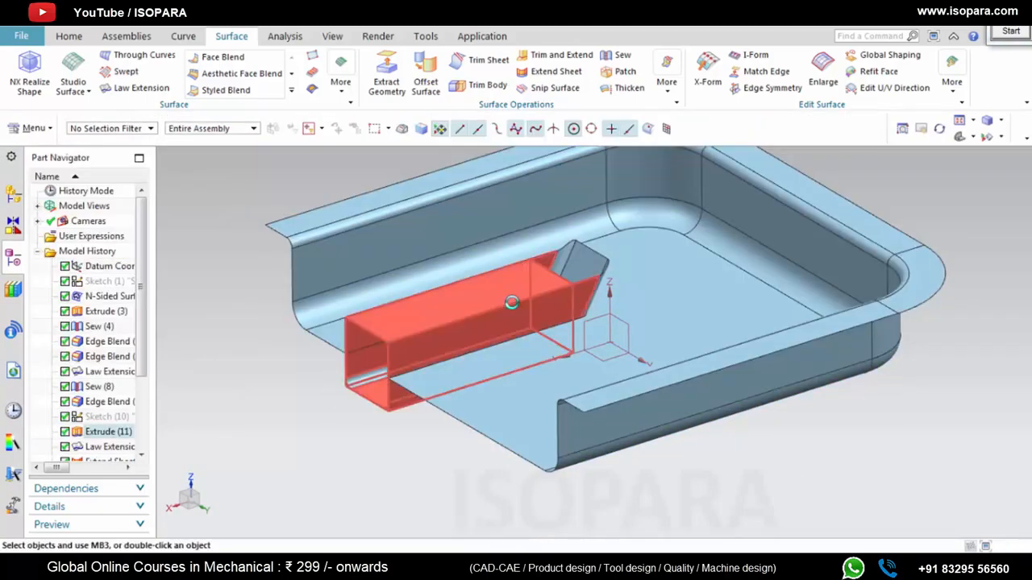
# Step: Trim the channel sheet against the tray body, keeping only the portion recessed below the tray floor
pyautogui.scroll(3, 508, 295)
pyautogui.keyDown('shift'); pyautogui.moveTo(495, 342); pyautogui.dragTo(580, 325, button='middle'); pyautogui.keyUp('shift')
pyautogui.scroll(2, 553, 316)
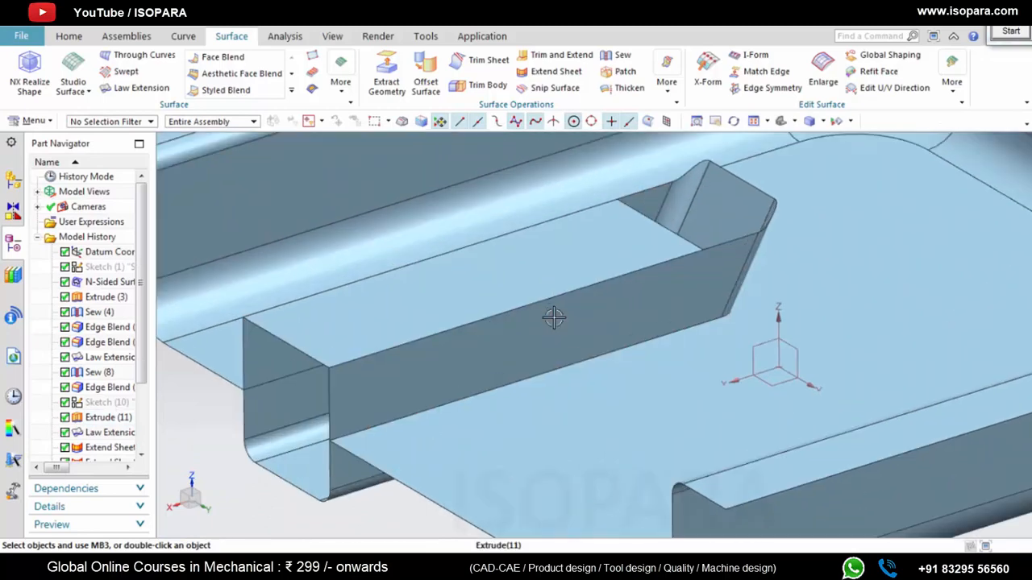
pyautogui.scroll(-2, 553, 315)
pyautogui.click(486, 64)
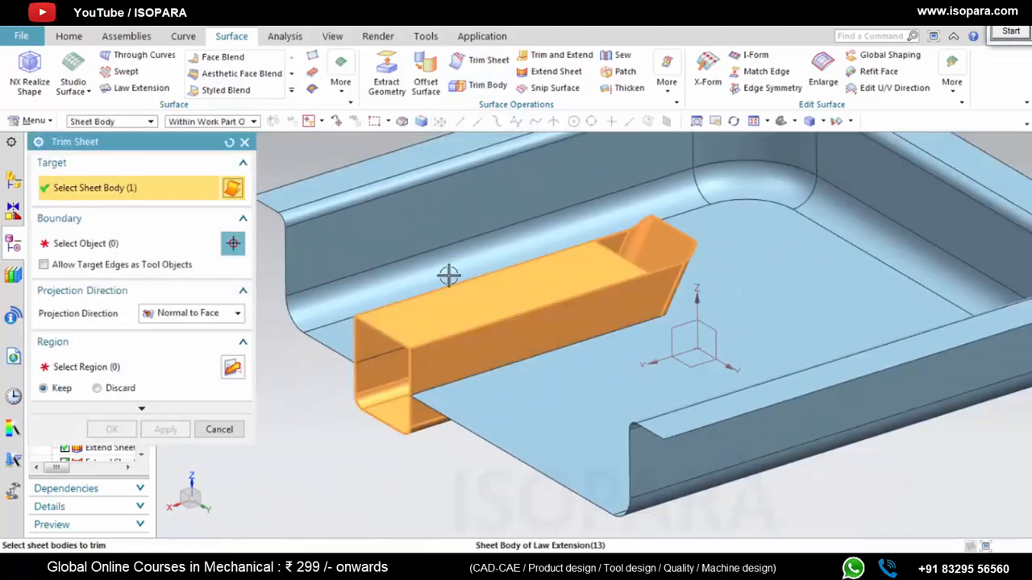
pyautogui.click(449, 276)
pyautogui.click(585, 227)
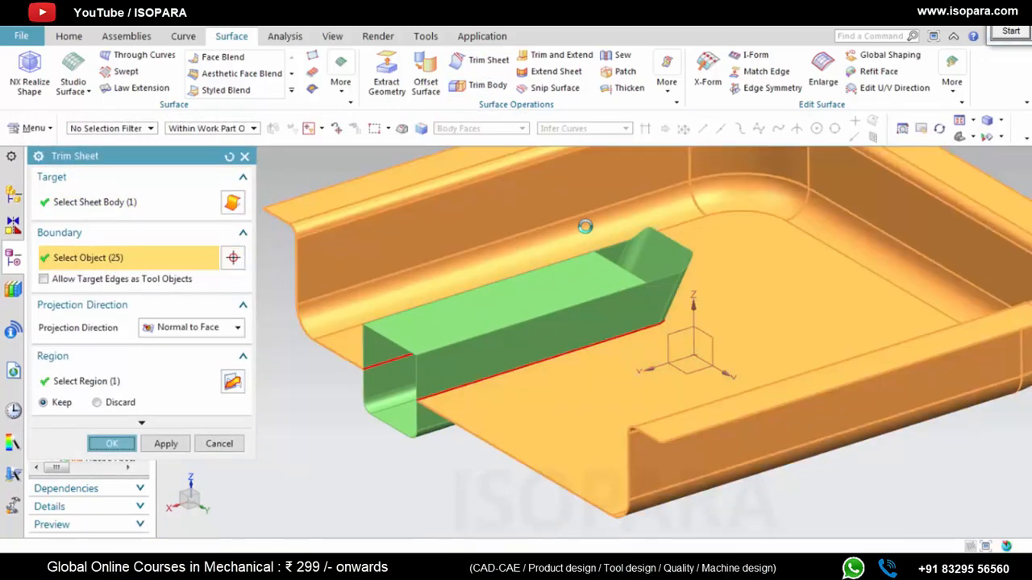
pyautogui.middleClick(586, 227)
# Step: Sew the trimmed channel sheet and the tray sheet into one sheet body
pyautogui.scroll(4, 617, 246)
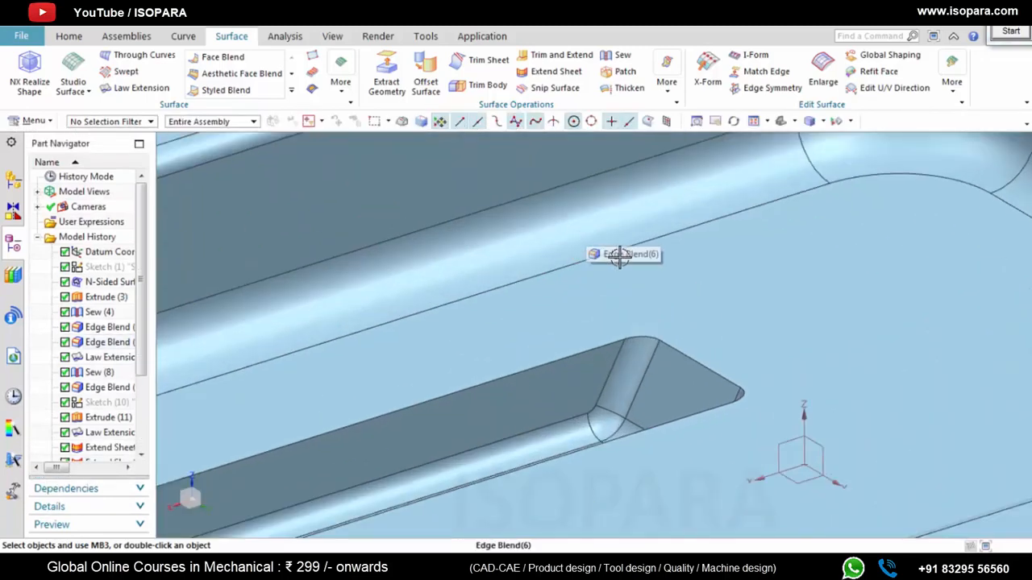
pyautogui.scroll(-4, 622, 233)
pyautogui.click(619, 56)
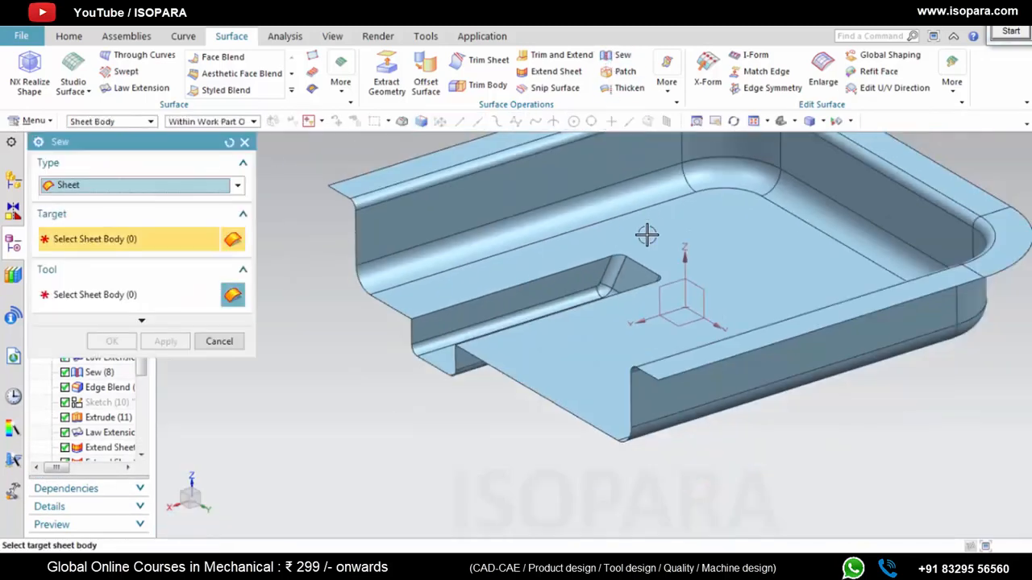
pyautogui.click(580, 287)
pyautogui.click(645, 223)
pyautogui.middleClick(645, 223)
pyautogui.scroll(3, 649, 219)
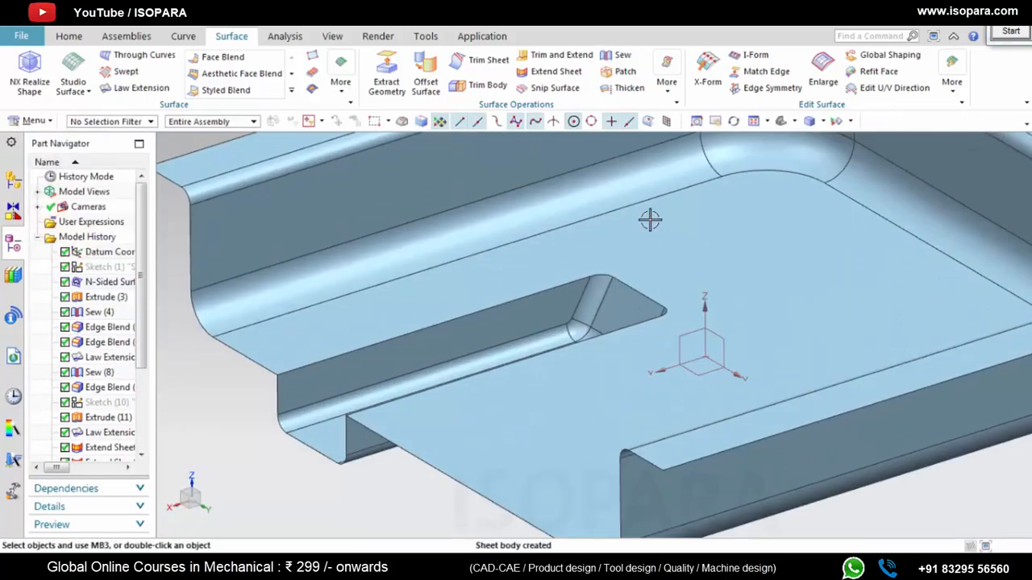
# Step: Blend the tangent edge chain where the recessed channel meets the tray floor with a 2 mm radius
pyautogui.click(68, 36)
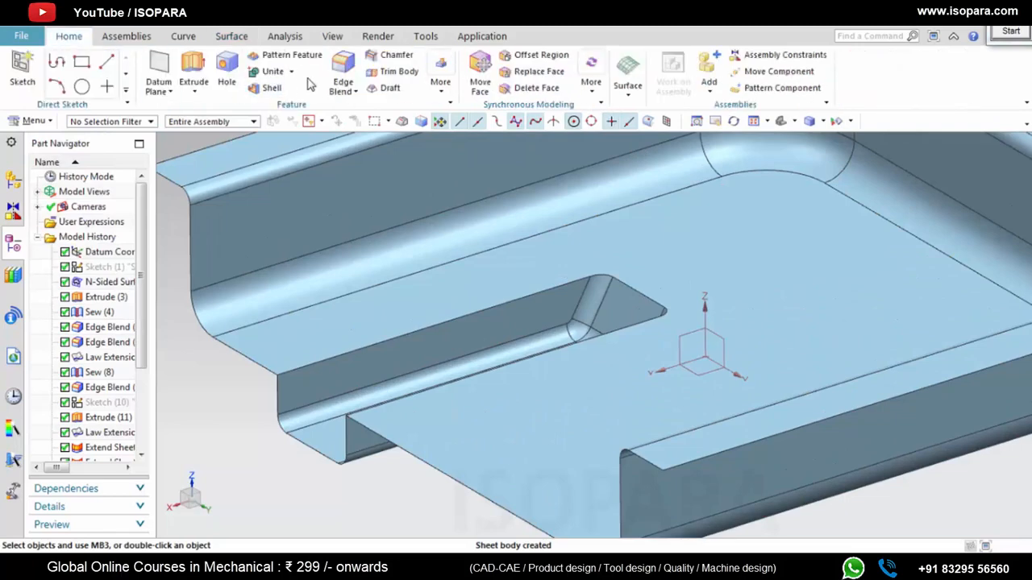
pyautogui.click(498, 309)
pyautogui.middleClick(691, 245)
pyautogui.middleClick(692, 245)
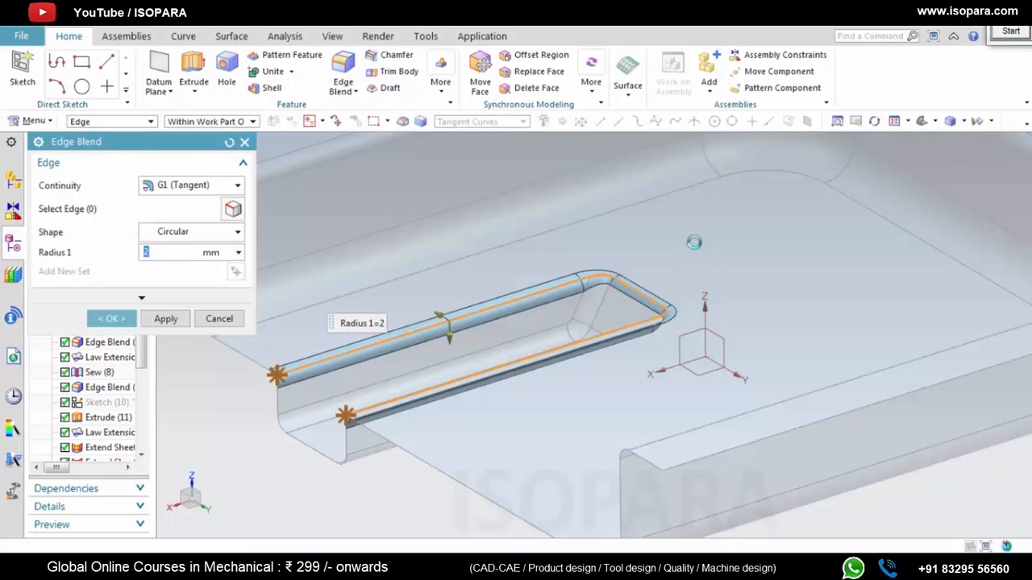
# Step: Create a new sketch on the inferred XY datum plane of the tray
pyautogui.scroll(-1, 581, 332)
pyautogui.moveTo(582, 332); pyautogui.dragTo(562, 385, button='middle')
pyautogui.scroll(-2, 613, 355)
pyautogui.scroll(2, 609, 390)
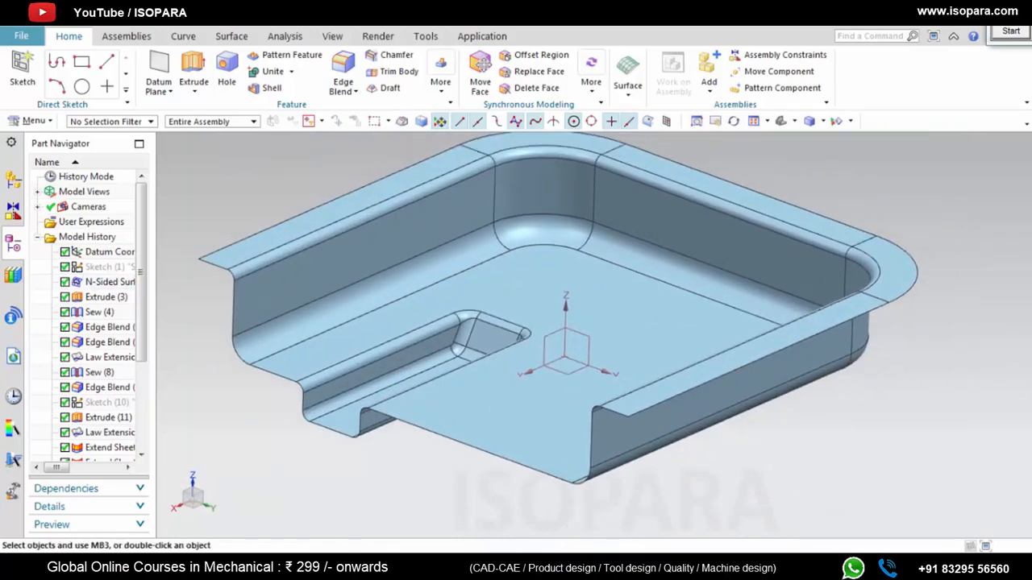
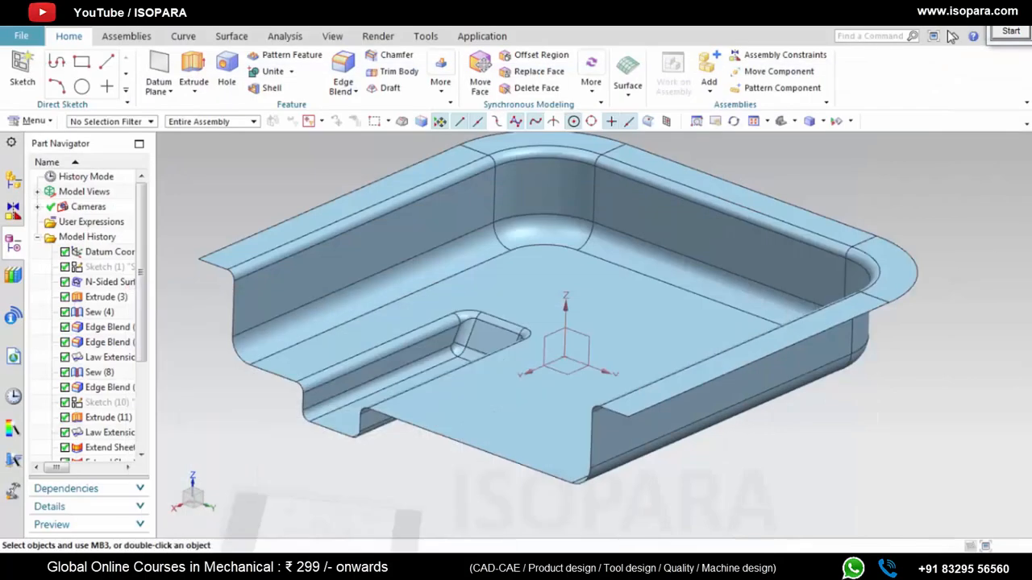
pyautogui.scroll(-2, 640, 299)
pyautogui.moveTo(640, 299); pyautogui.dragTo(560, 353, button='middle')
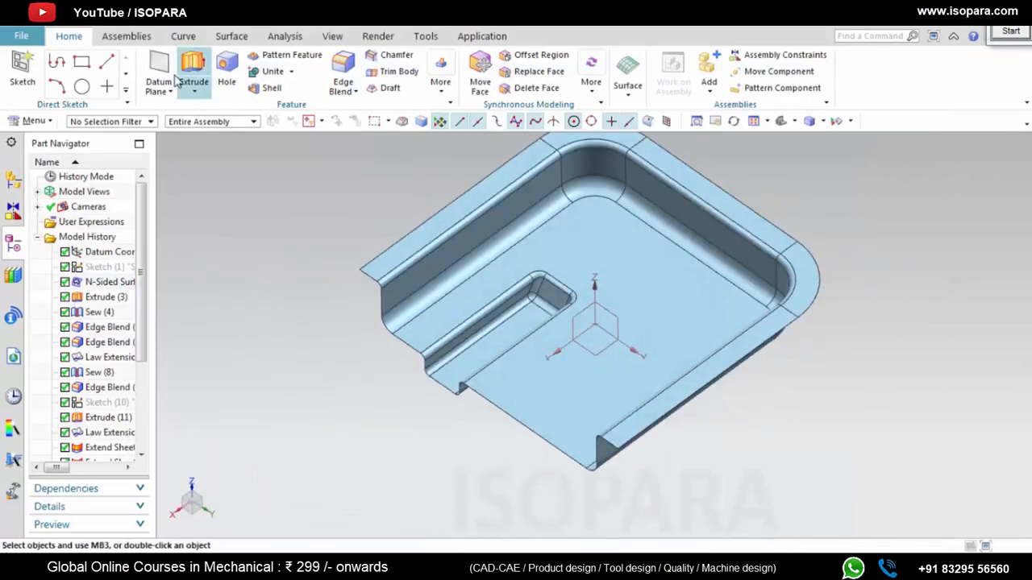
pyautogui.click(23, 70)
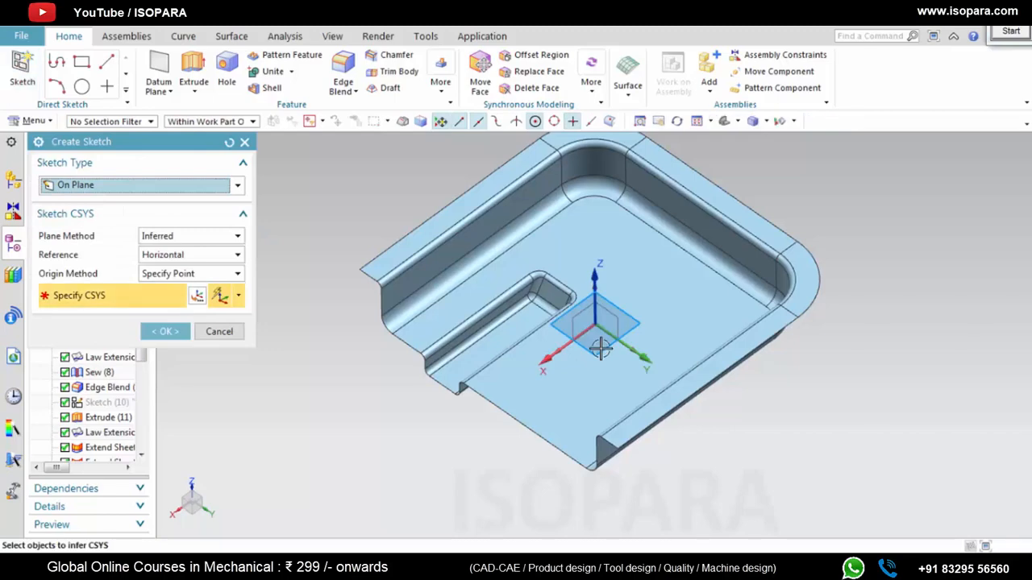
pyautogui.middleClick(861, 310)
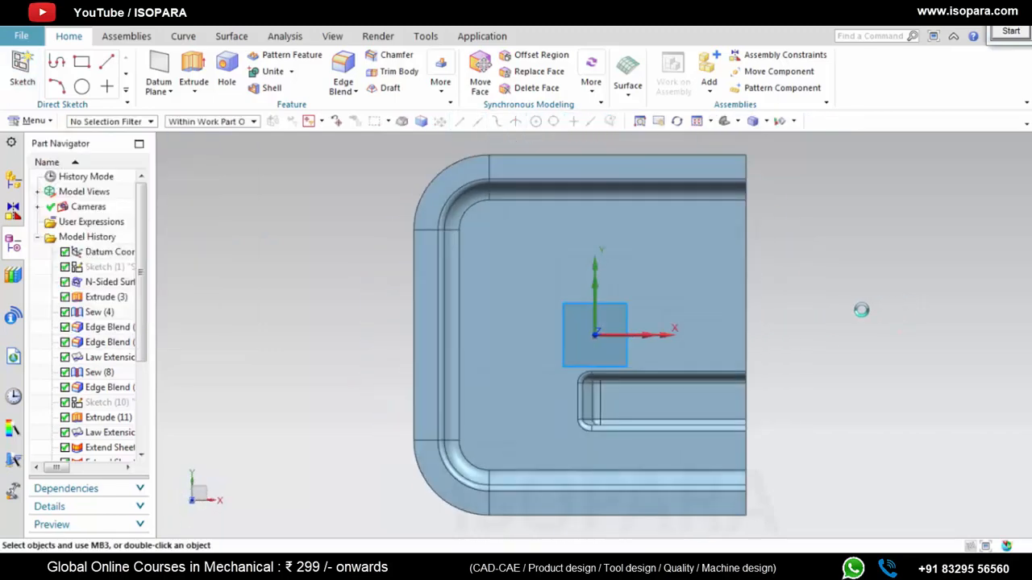
pyautogui.scroll(1, 861, 310)
# Step: Draw a circle on the tray floor near the rounded corner across from the recessed channel
pyautogui.click(190, 64)
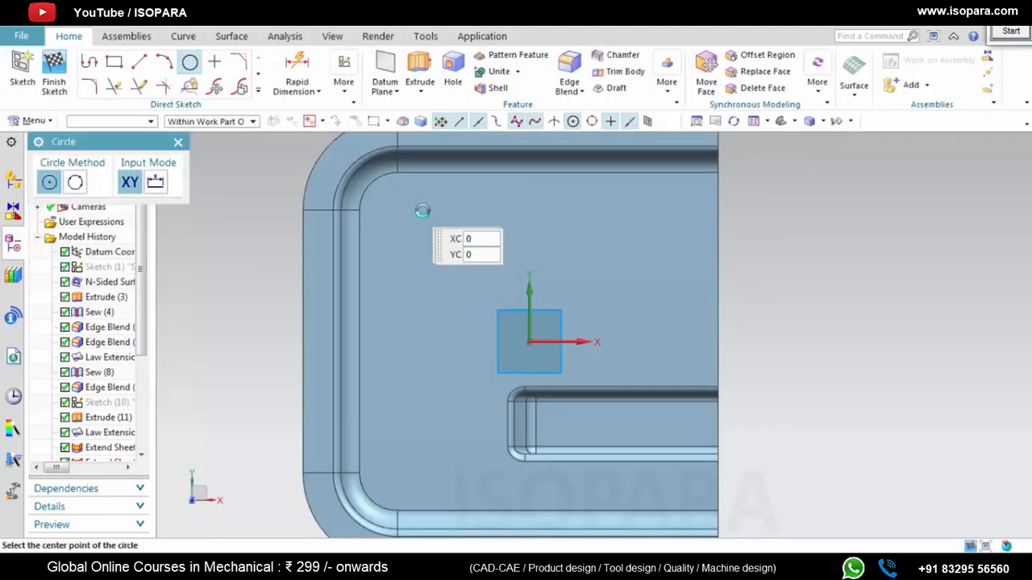
pyautogui.click(439, 228)
pyautogui.press('Return')
pyautogui.press('Escape')
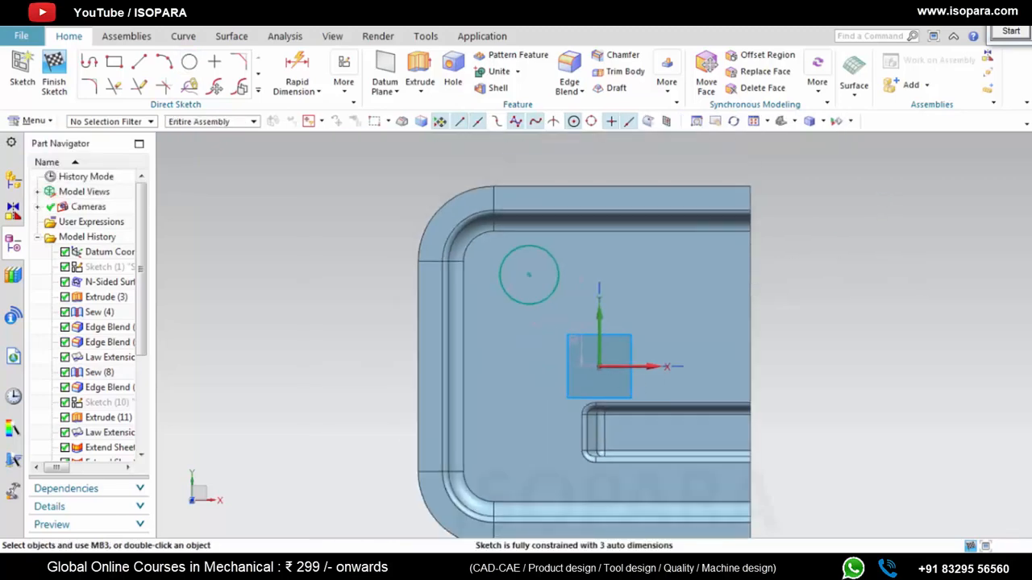
# Step: Check the circle's position in the PDF drawing and dimension the horizontal distance from the tray's open edge to the circle centre
pyautogui.hotkey('alt', 'Tab')
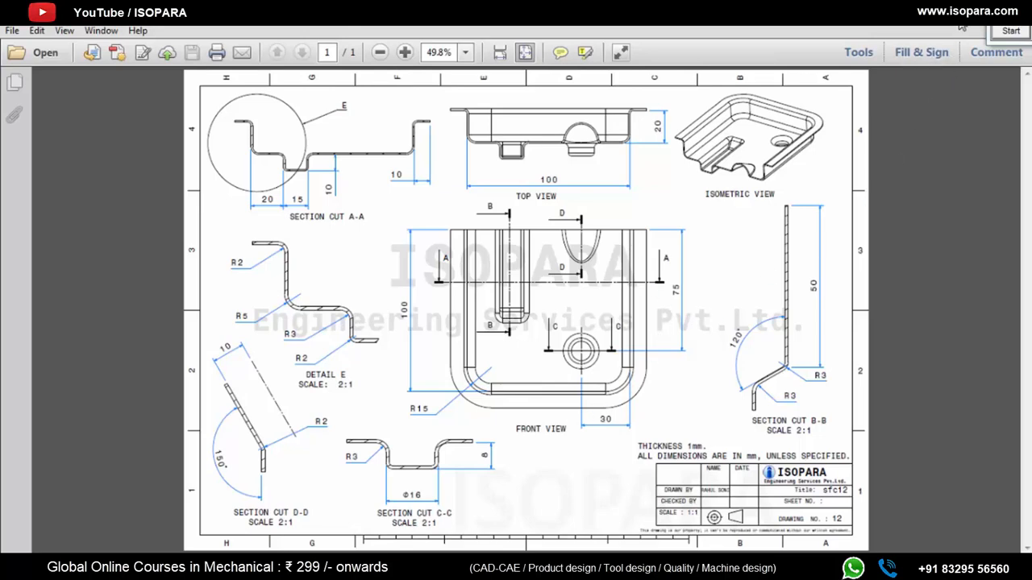
pyautogui.hotkey('alt', 'Tab')
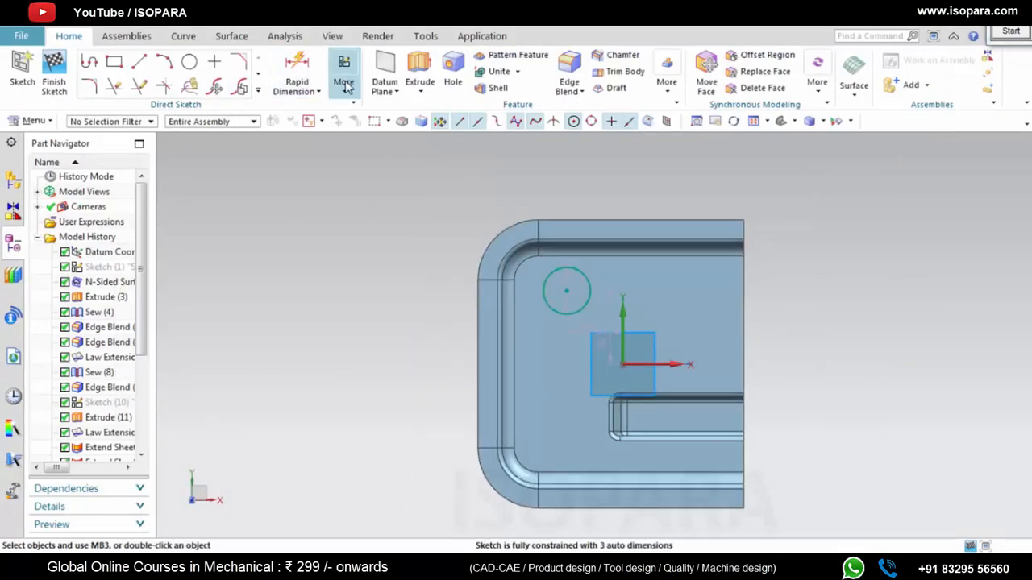
pyautogui.click(297, 71)
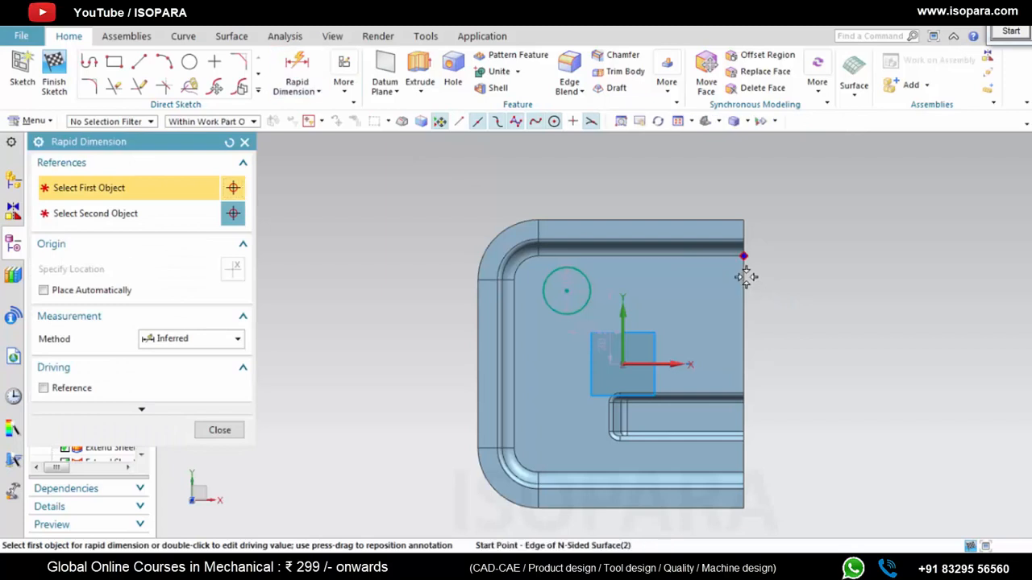
pyautogui.click(743, 258)
pyautogui.click(567, 290)
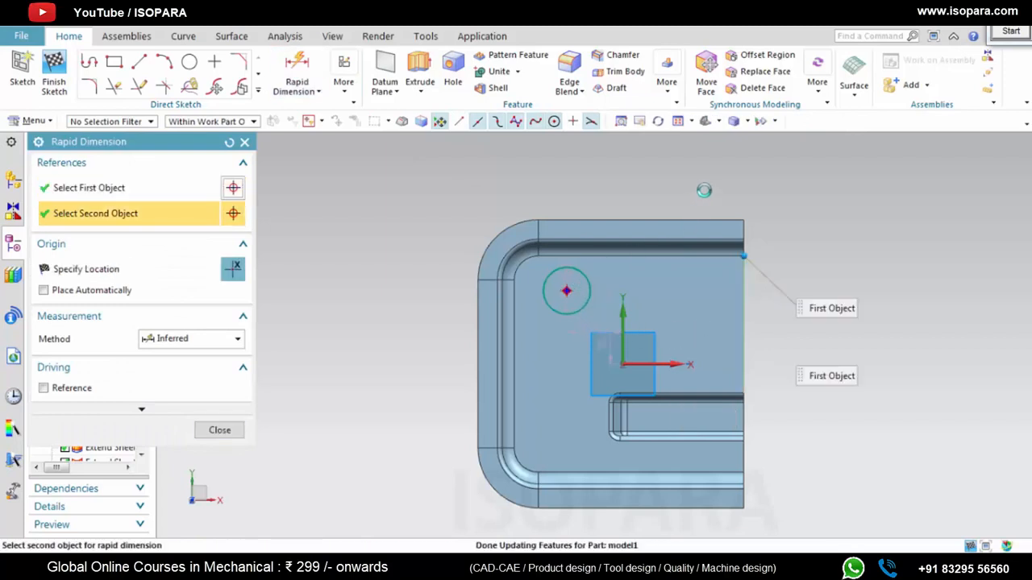
pyautogui.click(700, 193)
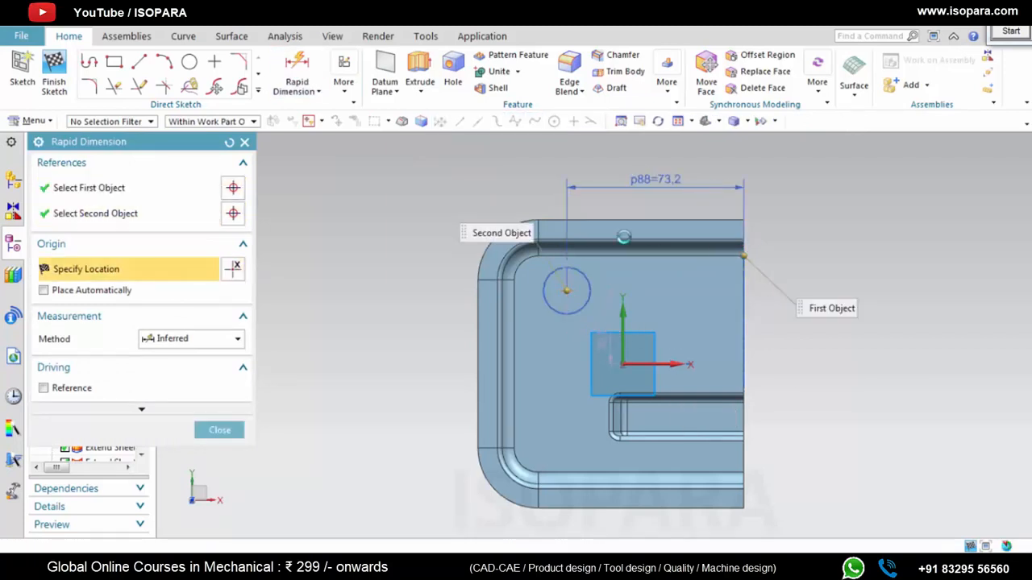
# Step: Dimension the circle centre vertically from the tray's straight outer flange edge and set the distance to 40 mm
pyautogui.click(307, 75)
pyautogui.scroll(3, 564, 273)
pyautogui.keyDown('shift'); pyautogui.moveTo(634, 284); pyautogui.dragTo(641, 337, button='middle'); pyautogui.keyUp('shift')
pyautogui.scroll(-2, 632, 318)
pyautogui.keyDown('shift'); pyautogui.moveTo(711, 358); pyautogui.dragTo(709, 338, button='middle'); pyautogui.keyUp('shift')
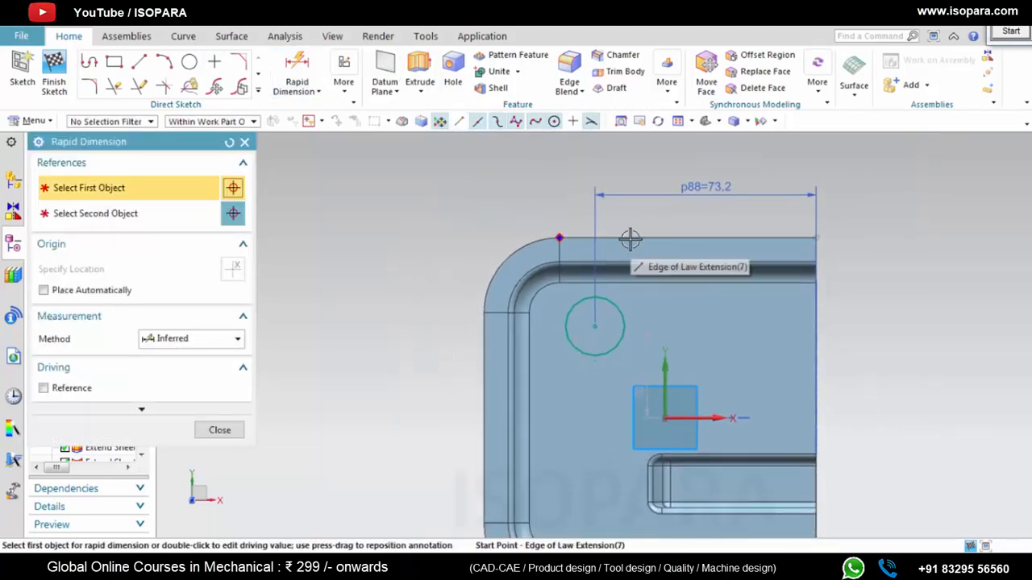
pyautogui.click(627, 237)
pyautogui.click(596, 326)
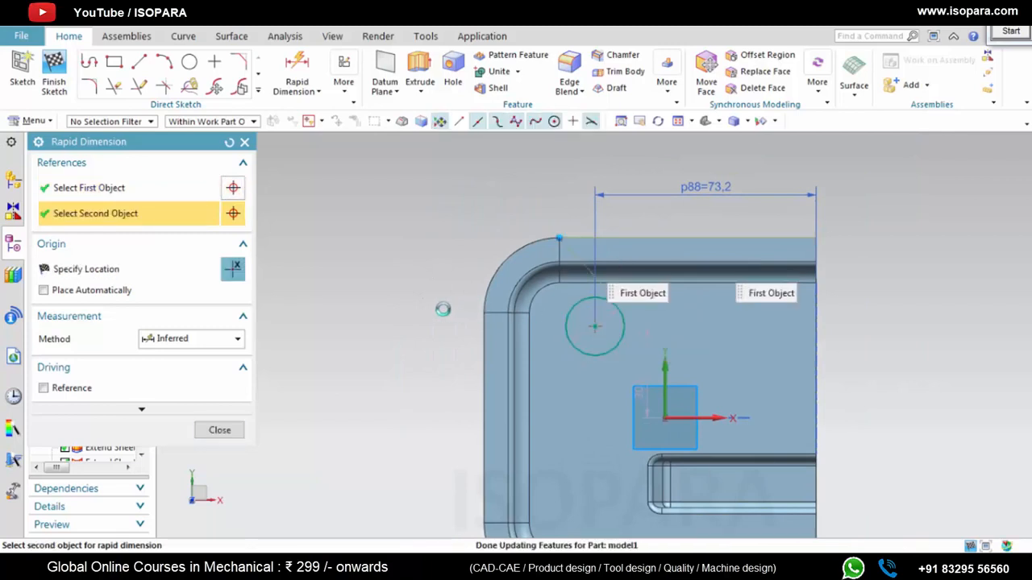
pyautogui.click(418, 293)
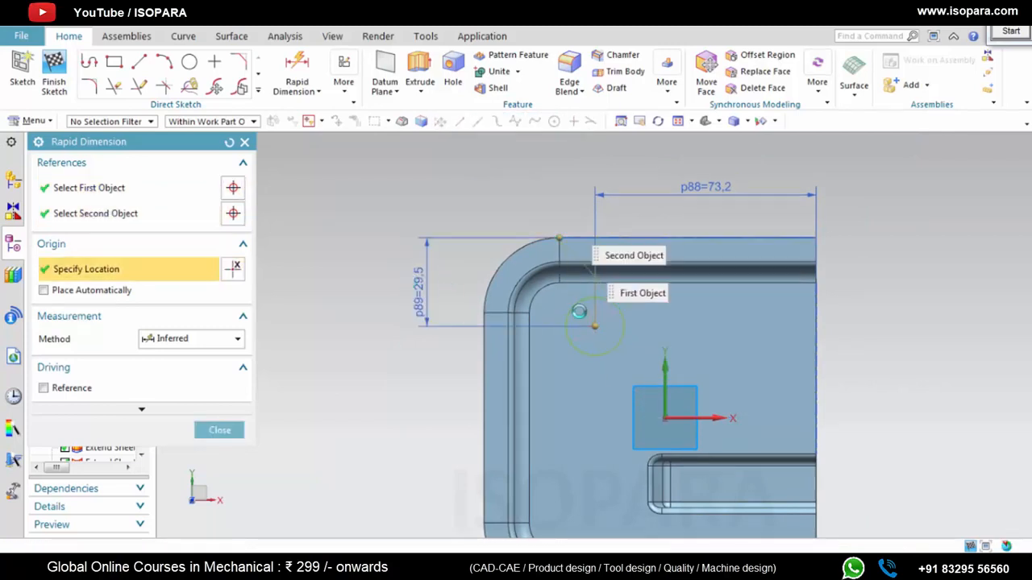
pyautogui.doubleClick(433, 313)
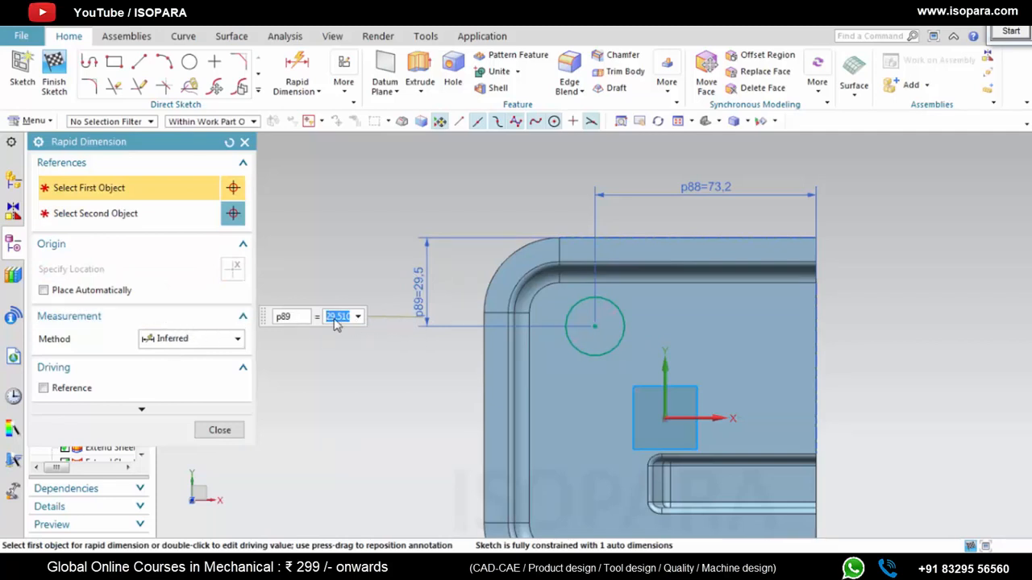
pyautogui.write('40')
pyautogui.press('Return')
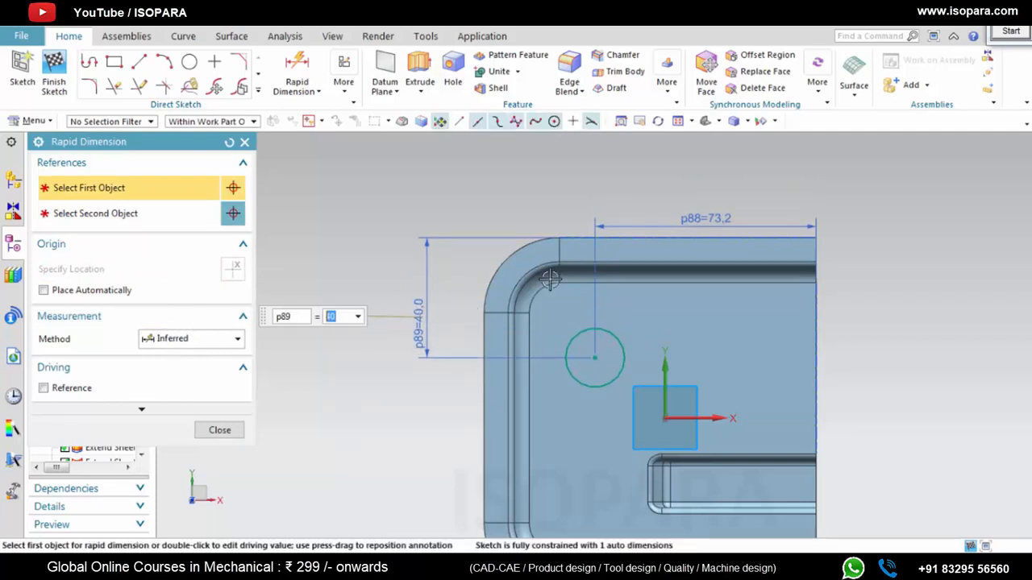
# Step: Set the horizontal distance from the open edge to the circle centre to 75 mm
pyautogui.doubleClick(726, 220)
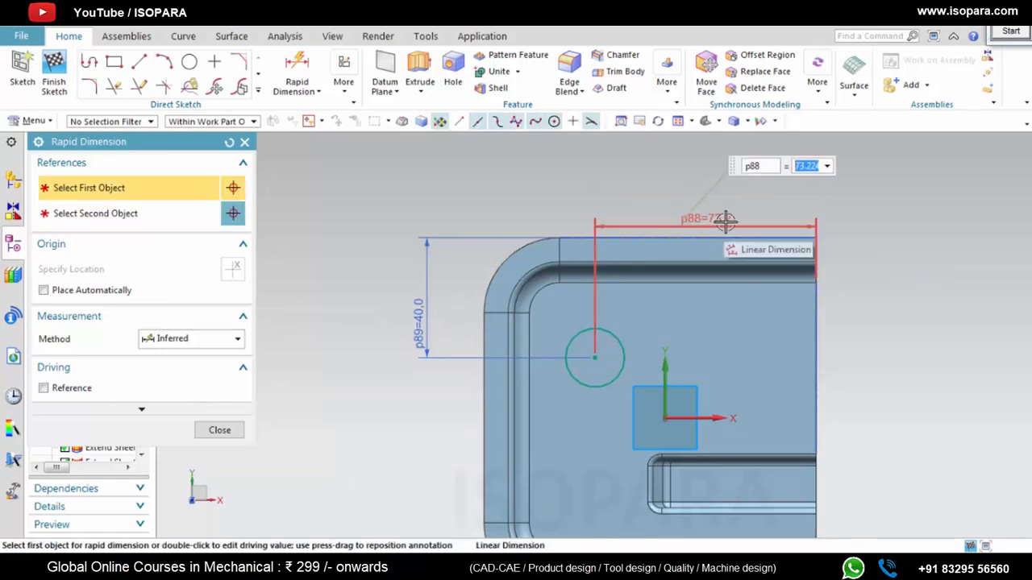
pyautogui.write('75')
pyautogui.press('Return')
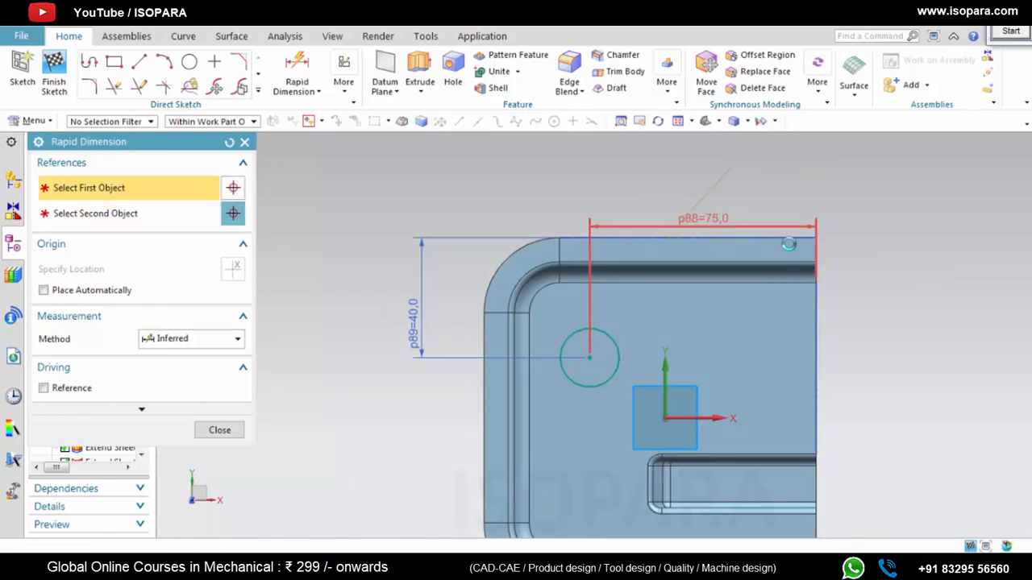
# Step: End dimensioning and finish the circle sketch on the tray floor
pyautogui.scroll(-2, 771, 364)
pyautogui.scroll(1, 691, 397)
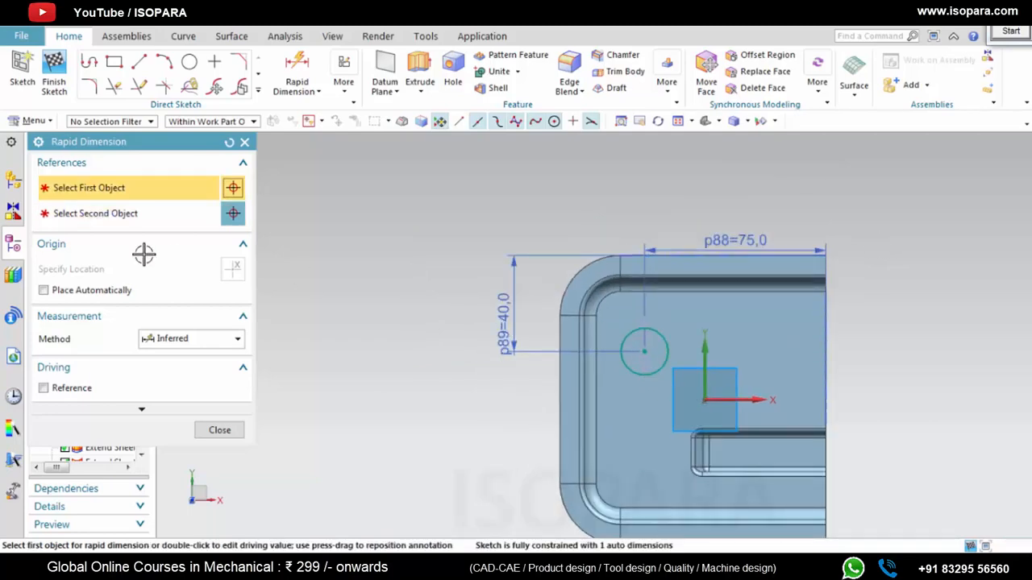
pyautogui.click(217, 430)
pyautogui.click(54, 77)
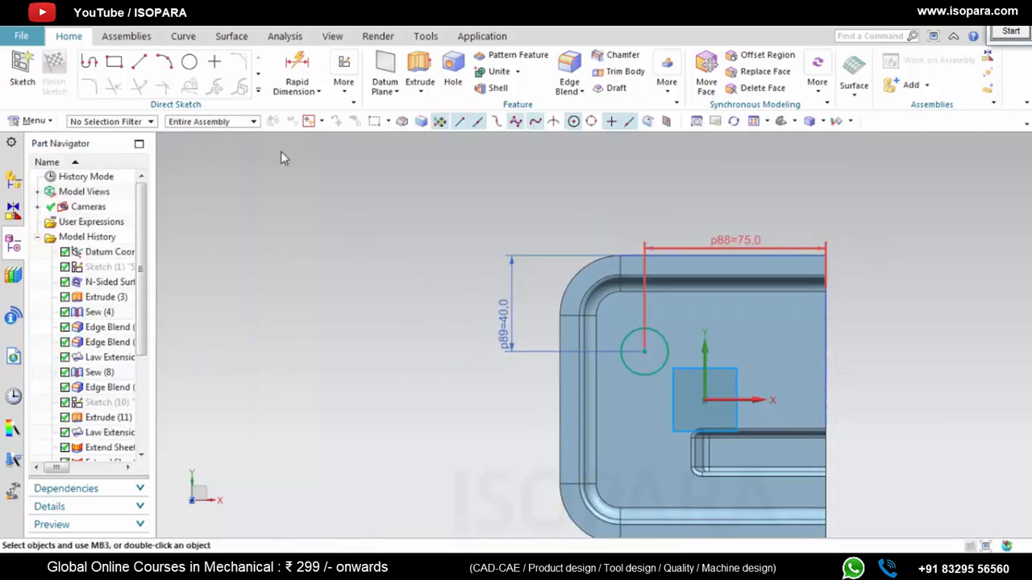
# Step: Check the circular recess's depth and blend radii in the PDF drawing's section C-C, and return to the model
pyautogui.moveTo(702, 375)
pyautogui.mouseDown(button='middle')
pyautogui.moveTo(625, 309)
pyautogui.moveTo(596, 334)
pyautogui.moveTo(627, 334)
pyautogui.moveTo(611, 346)
pyautogui.mouseUp(button='middle')
pyautogui.click(330, 567)
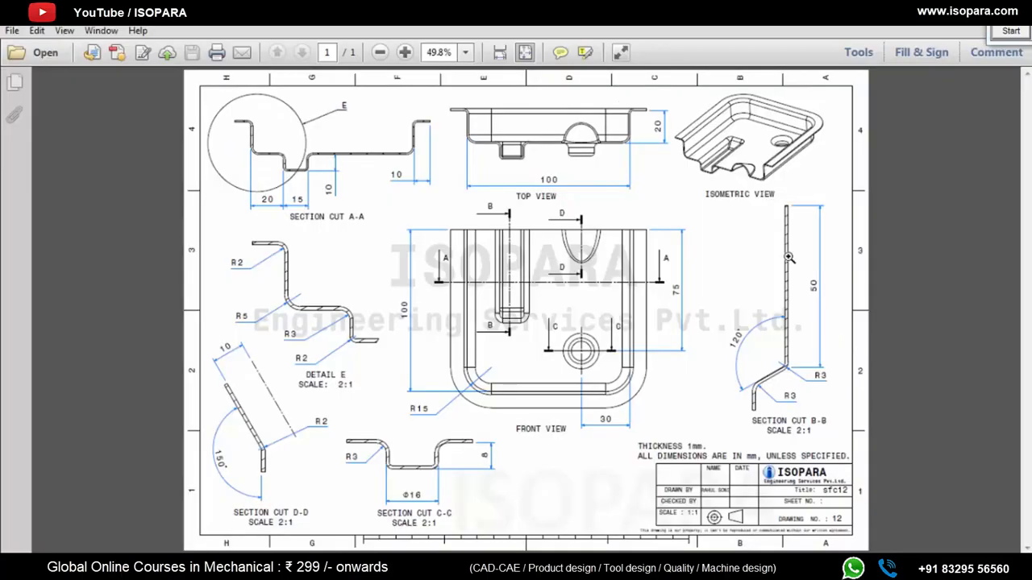
pyautogui.click(957, 16)
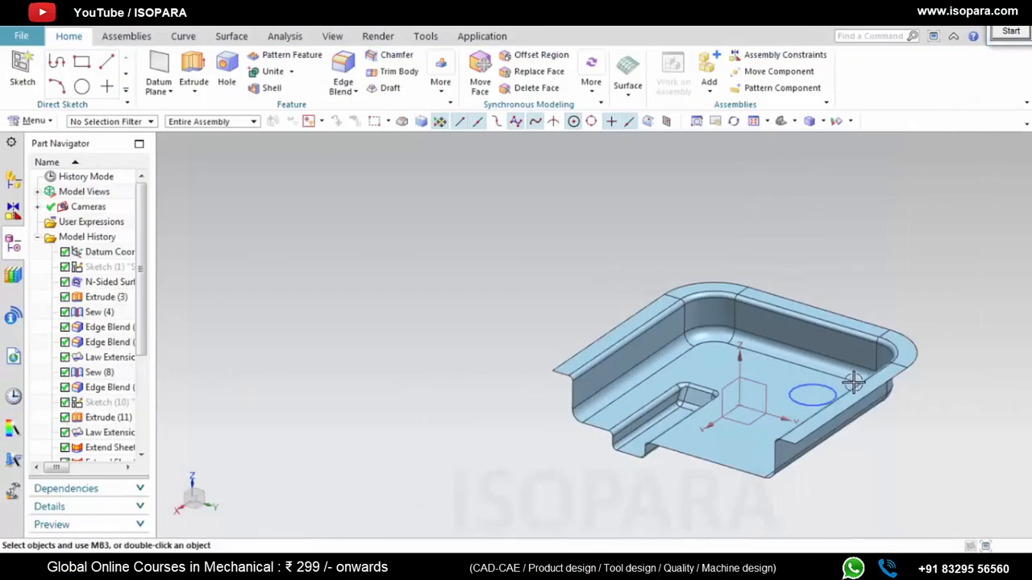
# Step: Extrude the circle 8 mm downward from the tray floor as a sheet body
pyautogui.keyDown('shift'); pyautogui.moveTo(855, 377); pyautogui.dragTo(790, 369, button='middle'); pyautogui.keyUp('shift')
pyautogui.scroll(2, 789, 377)
pyautogui.scroll(1, 786, 415)
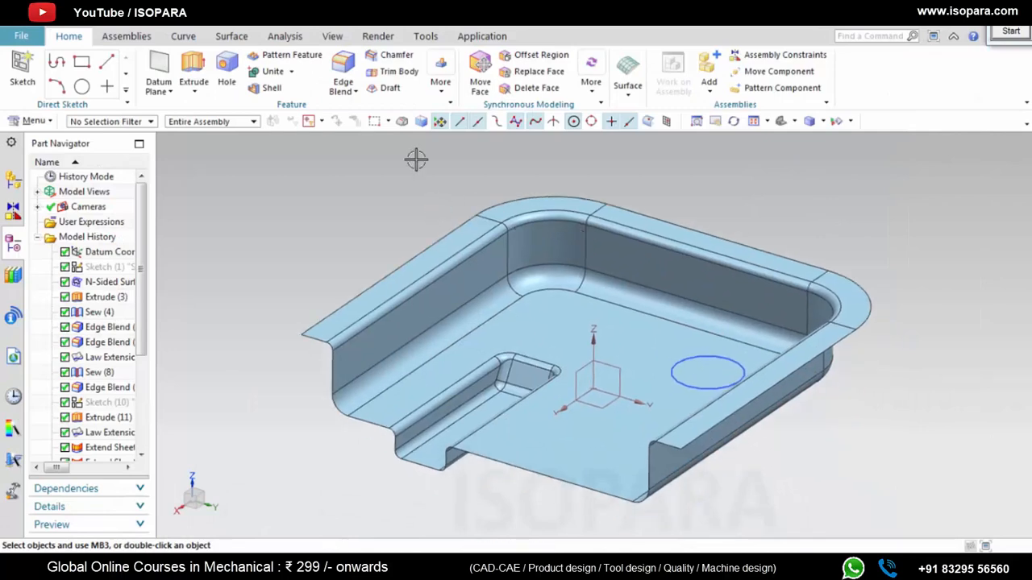
pyautogui.click(192, 70)
pyautogui.scroll(-1, 713, 353)
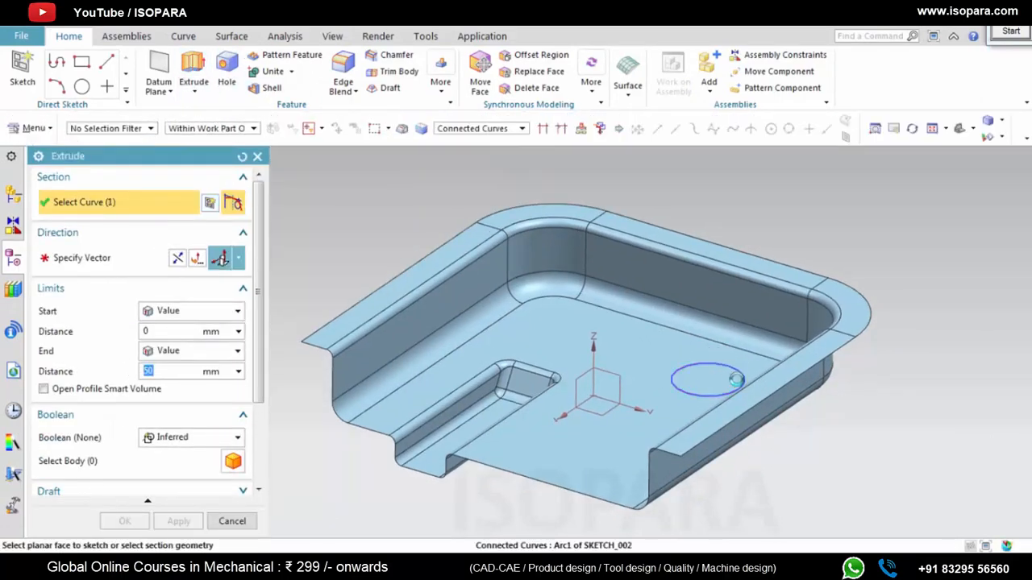
pyautogui.click(735, 390)
pyautogui.click(198, 260)
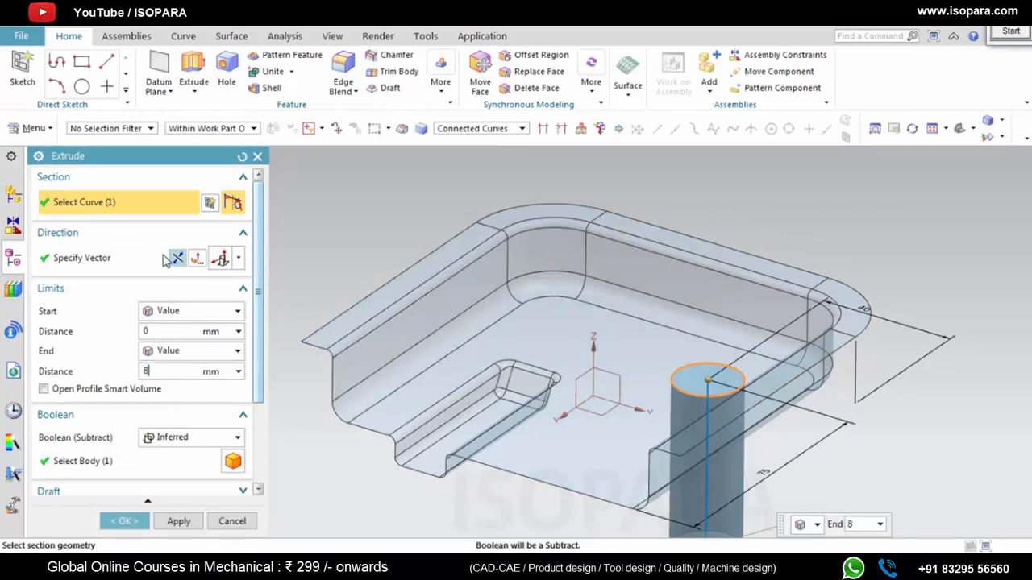
pyautogui.click(118, 492)
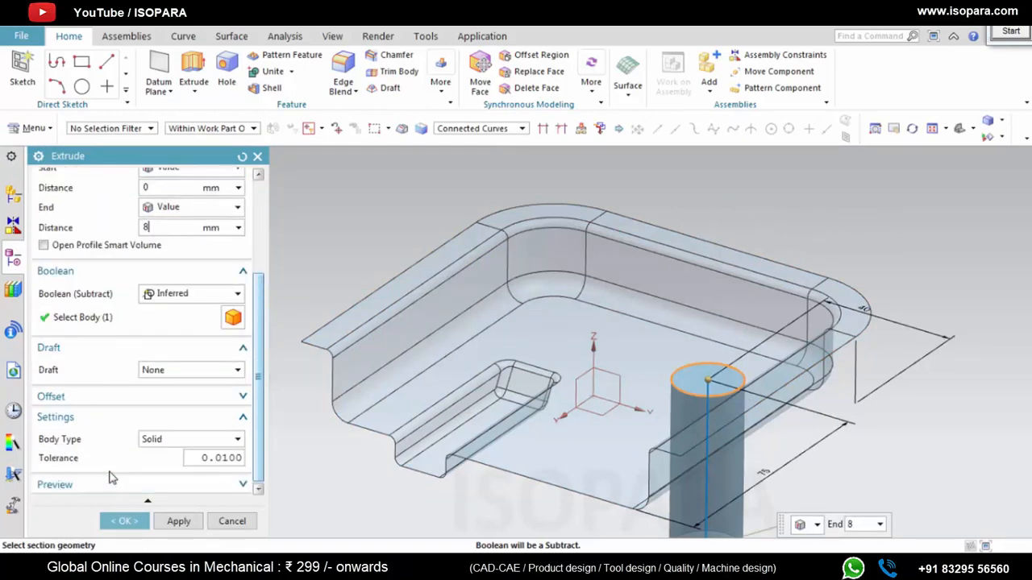
pyautogui.click(164, 440)
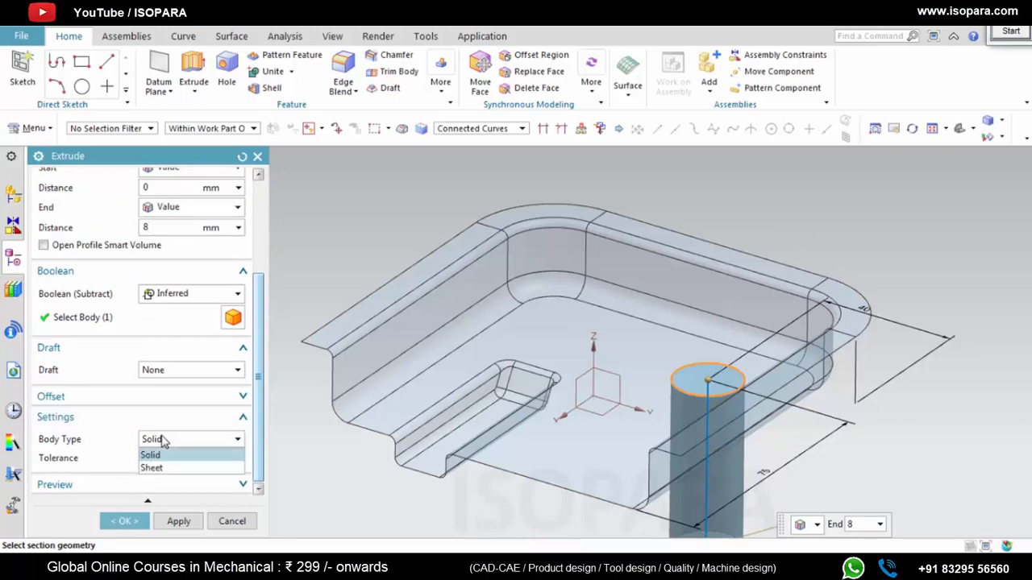
pyautogui.click(151, 468)
pyautogui.middleClick(631, 347)
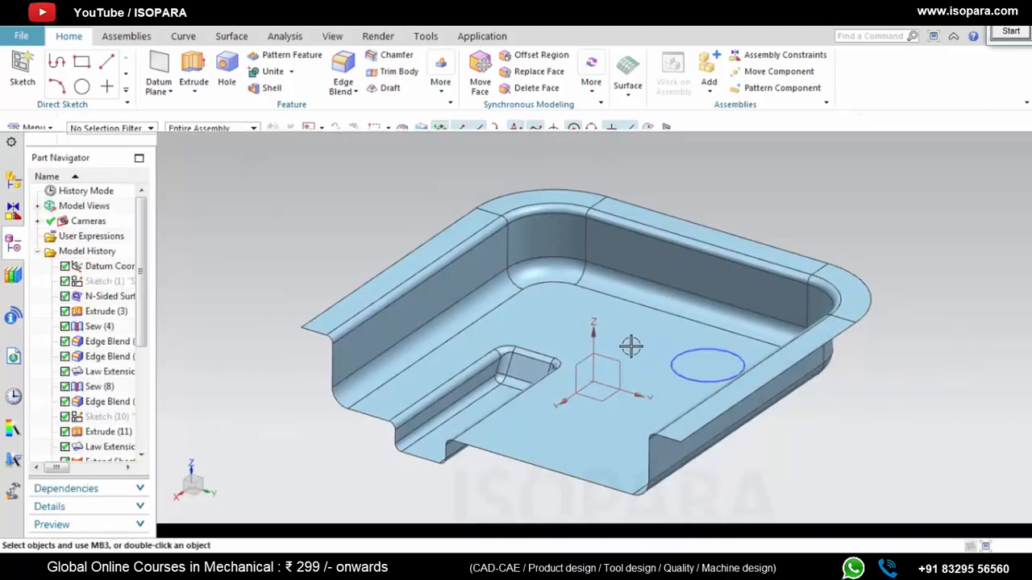
# Step: Cap the extruded cylinder's open lower end with a trimmed N-Sided Surface, picking its circular edge as a single curve
pyautogui.moveTo(631, 346); pyautogui.dragTo(664, 265, button='middle')
pyautogui.scroll(5, 689, 361)
pyautogui.click(704, 331)
pyautogui.scroll(3, 691, 283)
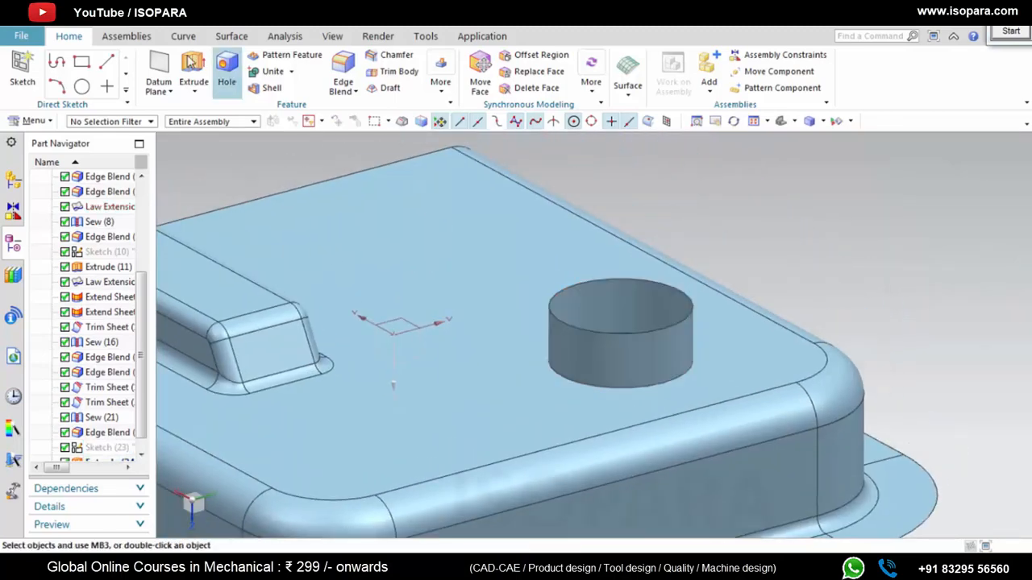
pyautogui.click(225, 38)
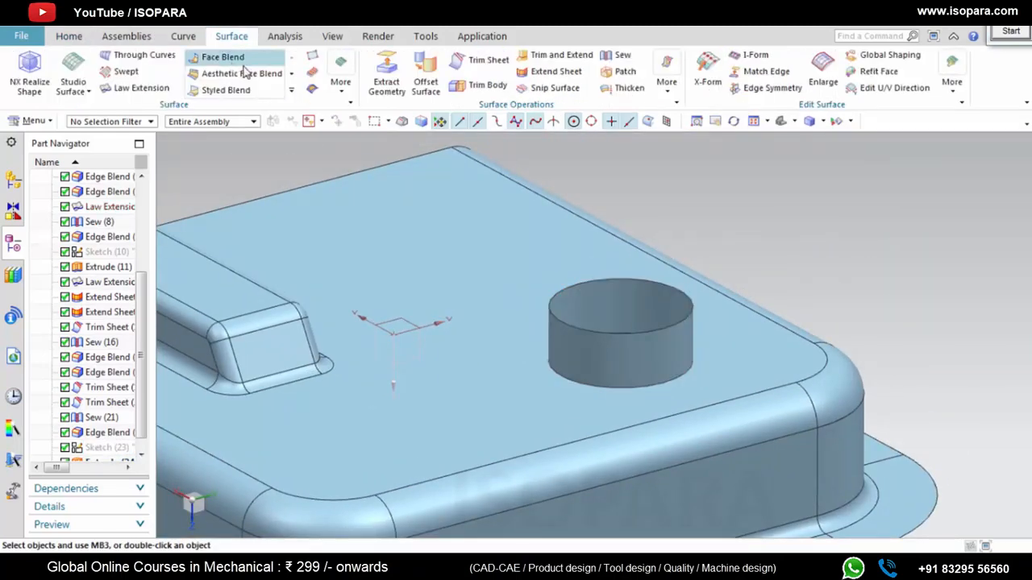
pyautogui.click(291, 94)
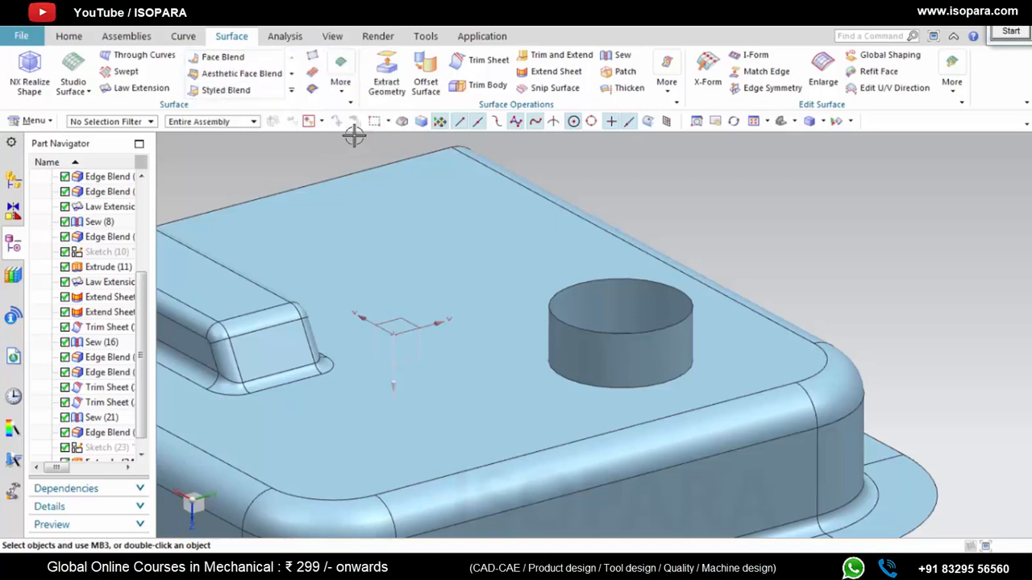
pyautogui.click(339, 95)
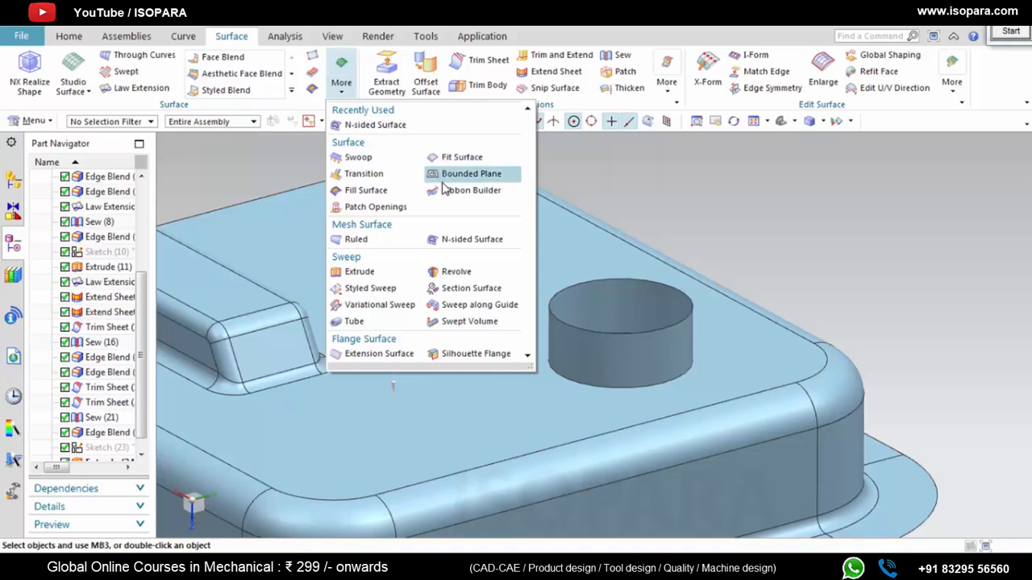
pyautogui.click(461, 240)
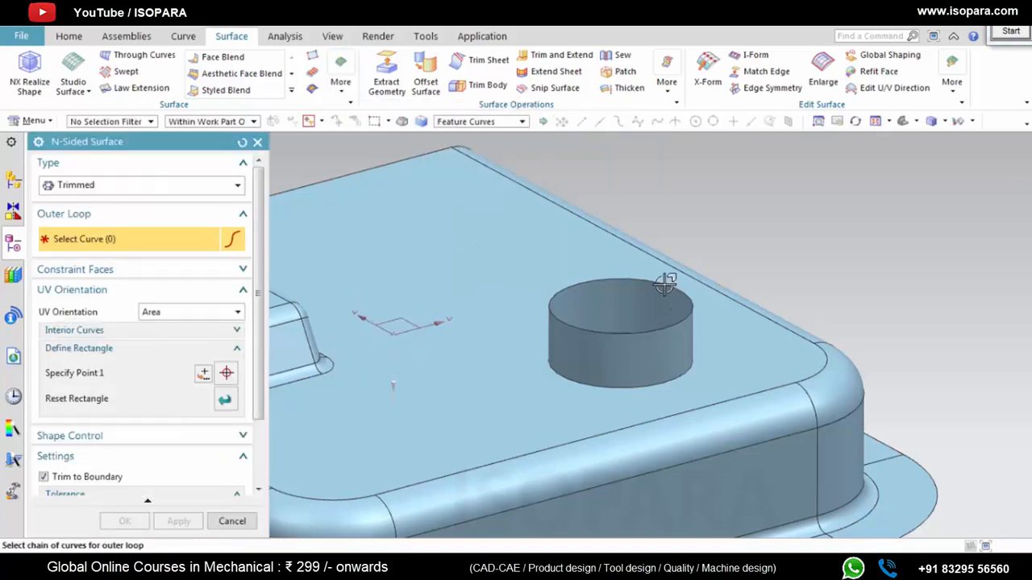
pyautogui.scroll(-1, 653, 311)
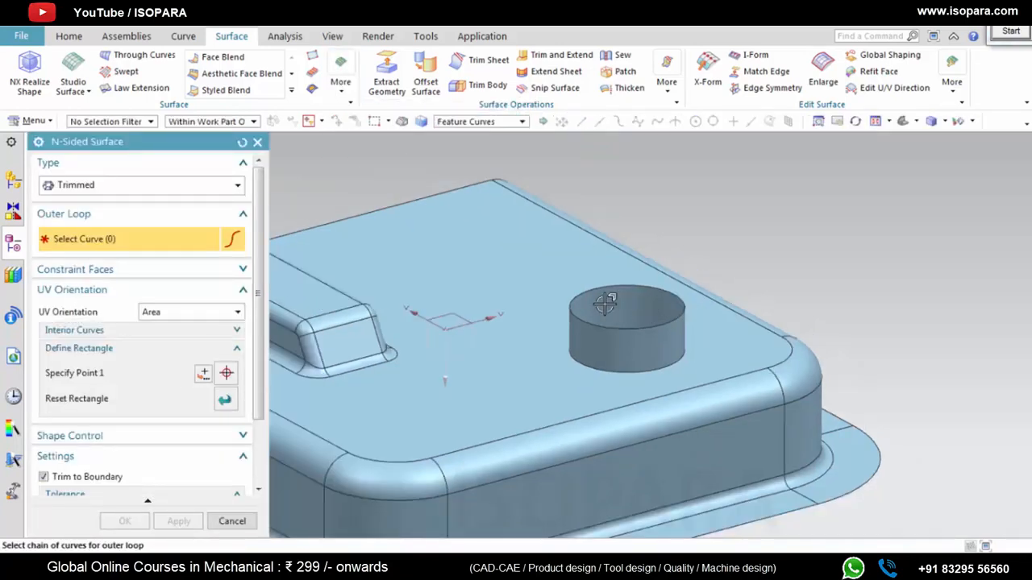
pyautogui.scroll(2, 532, 290)
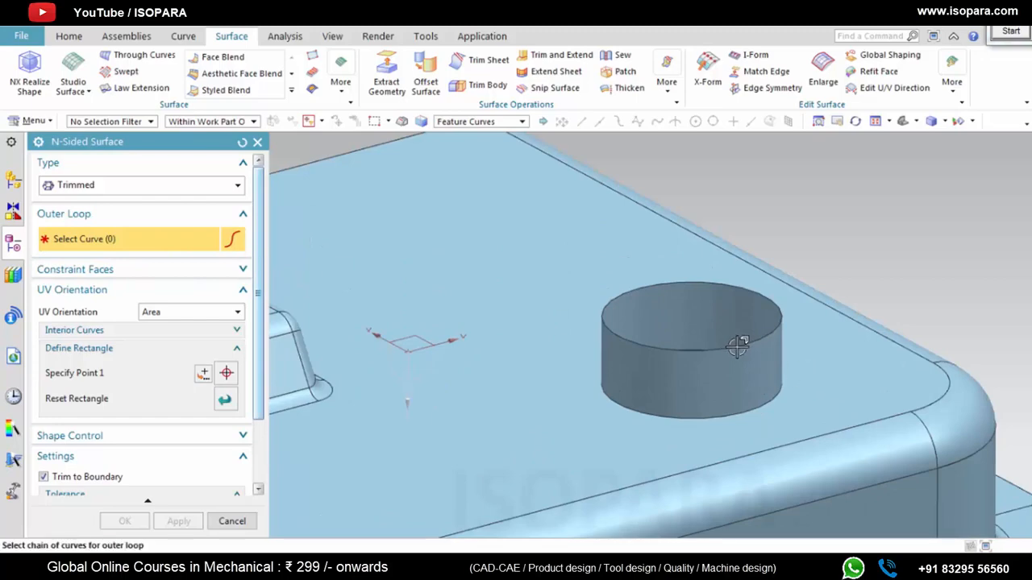
pyautogui.scroll(-2, 737, 345)
pyautogui.moveTo(735, 347); pyautogui.dragTo(662, 296, button='middle')
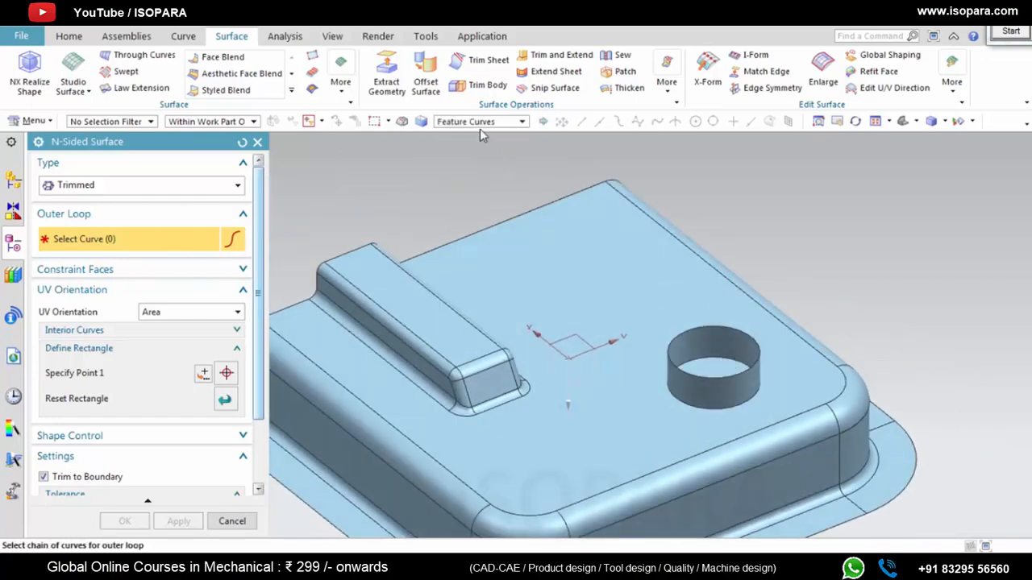
pyautogui.click(480, 121)
pyautogui.click(462, 132)
pyautogui.click(756, 343)
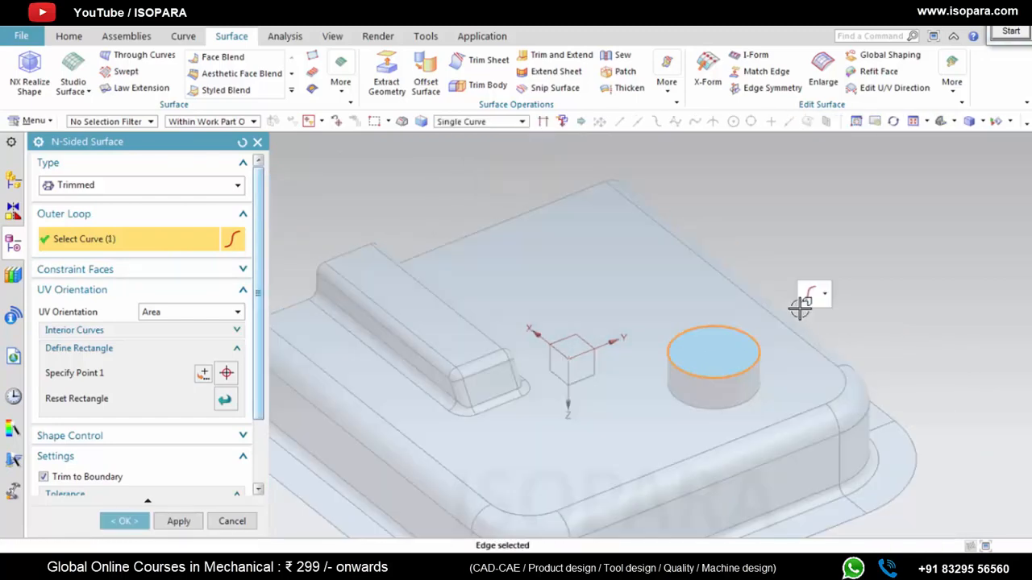
pyautogui.middleClick(750, 279)
# Step: Sew the circular cap to the cylindrical wall as one sheet body
pyautogui.scroll(-5, 658, 314)
pyautogui.moveTo(660, 309); pyautogui.dragTo(657, 316, button='middle')
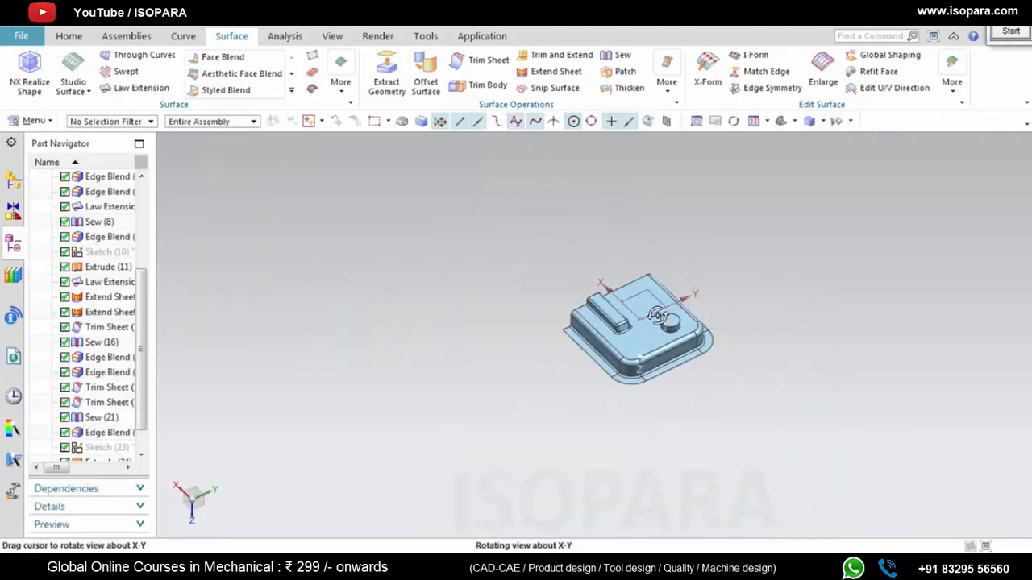
pyautogui.scroll(5, 657, 314)
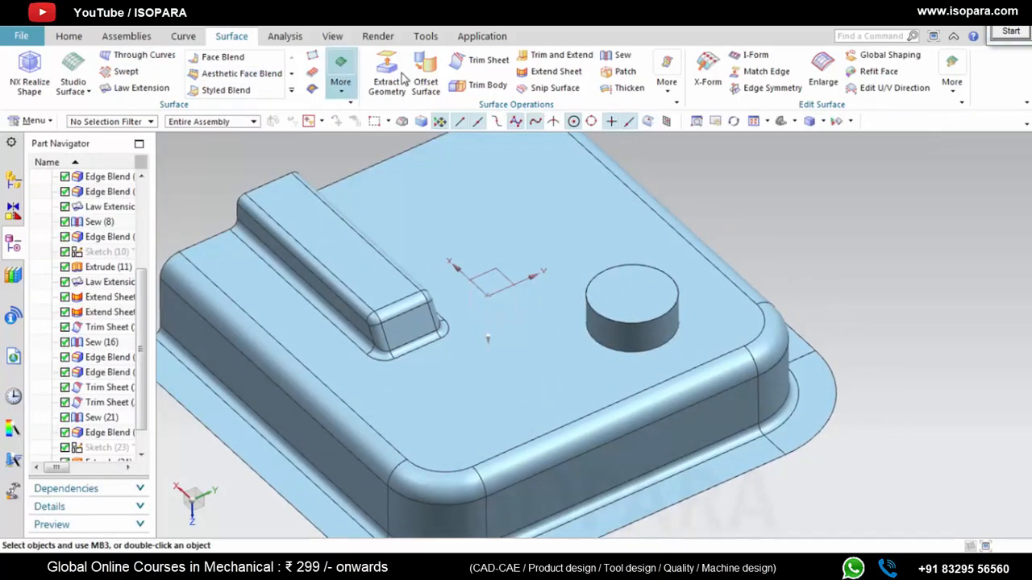
pyautogui.click(619, 55)
pyautogui.click(631, 294)
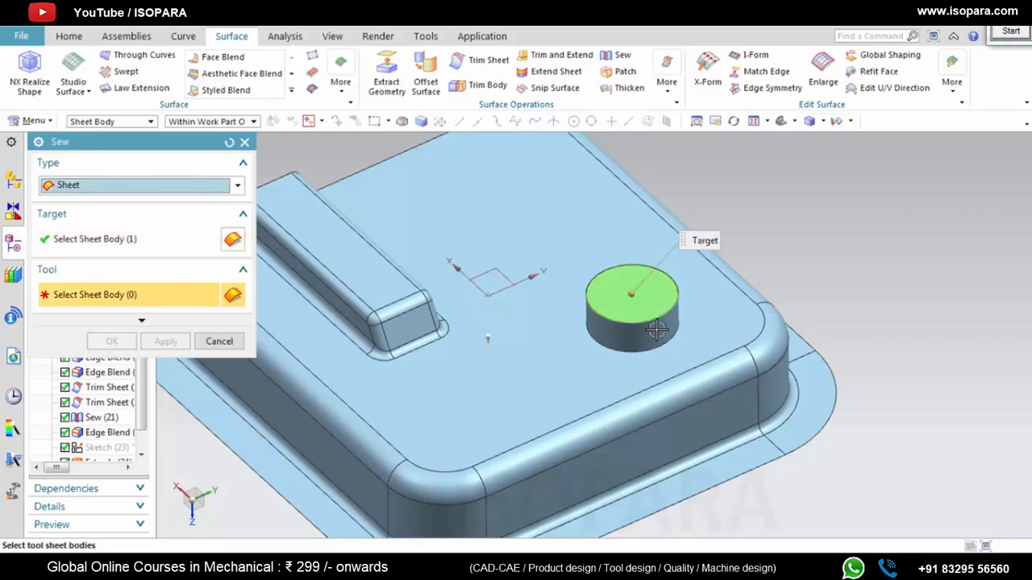
pyautogui.click(656, 328)
pyautogui.middleClick(785, 258)
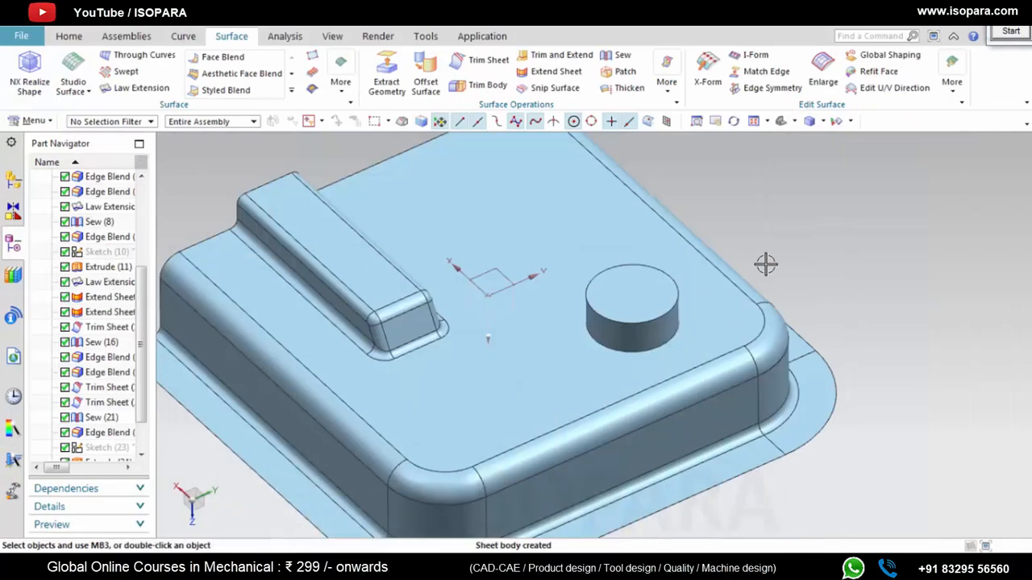
# Step: Blend the edge between the recess's cap and cylindrical wall with a 2 mm radius
pyautogui.scroll(3, 764, 260)
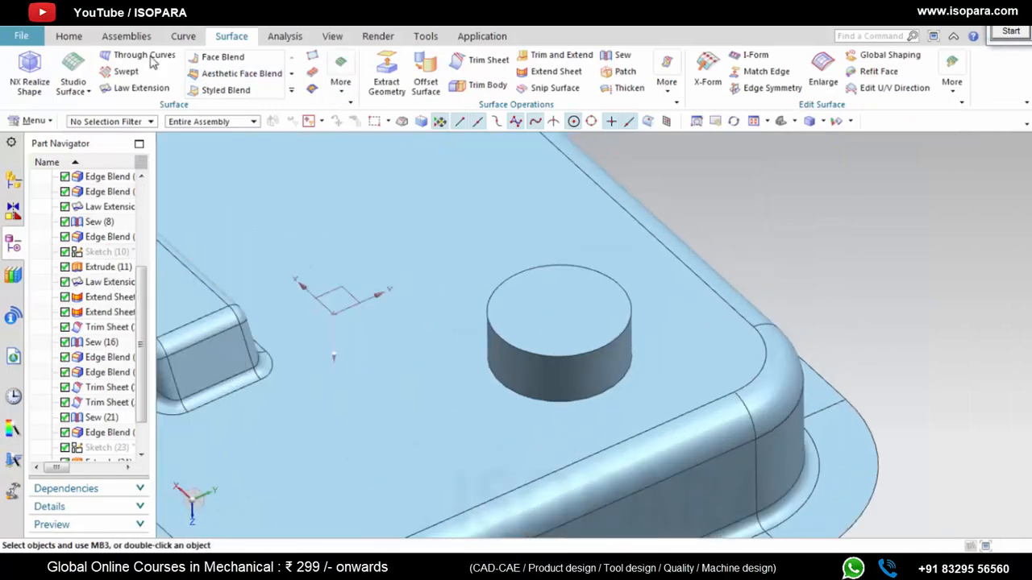
pyautogui.click(69, 35)
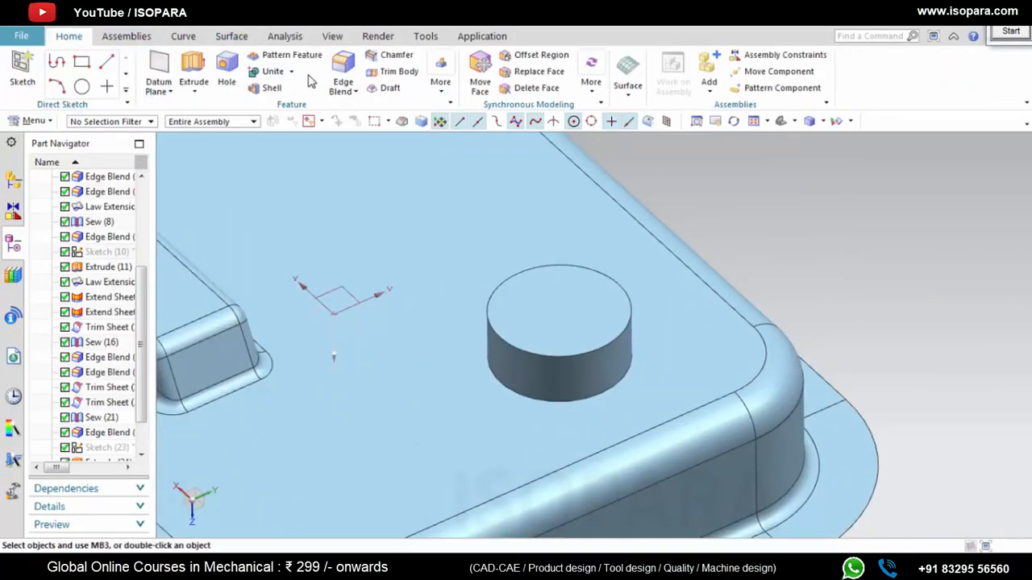
pyautogui.click(583, 351)
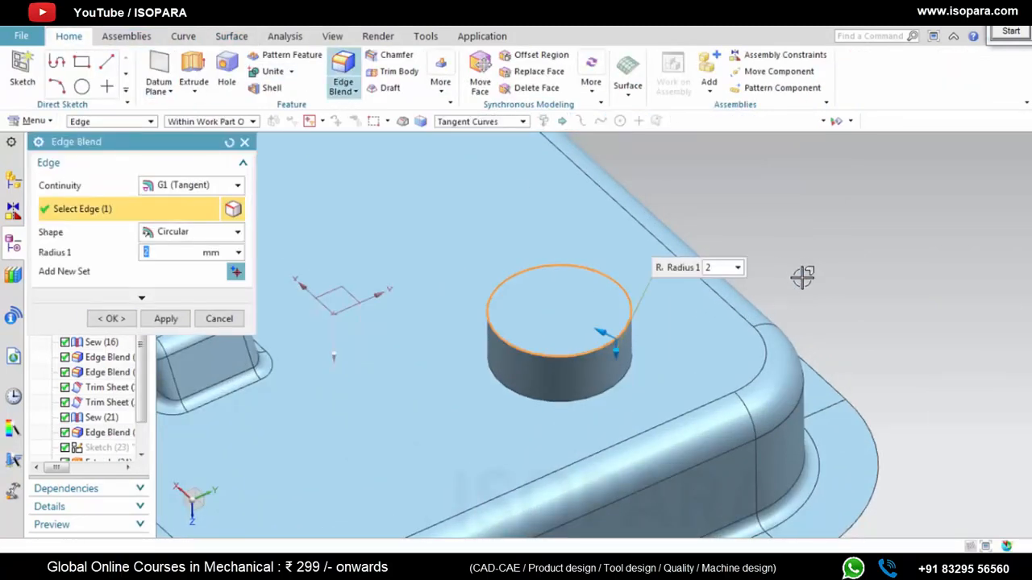
pyautogui.middleClick(802, 273)
pyautogui.middleClick(803, 273)
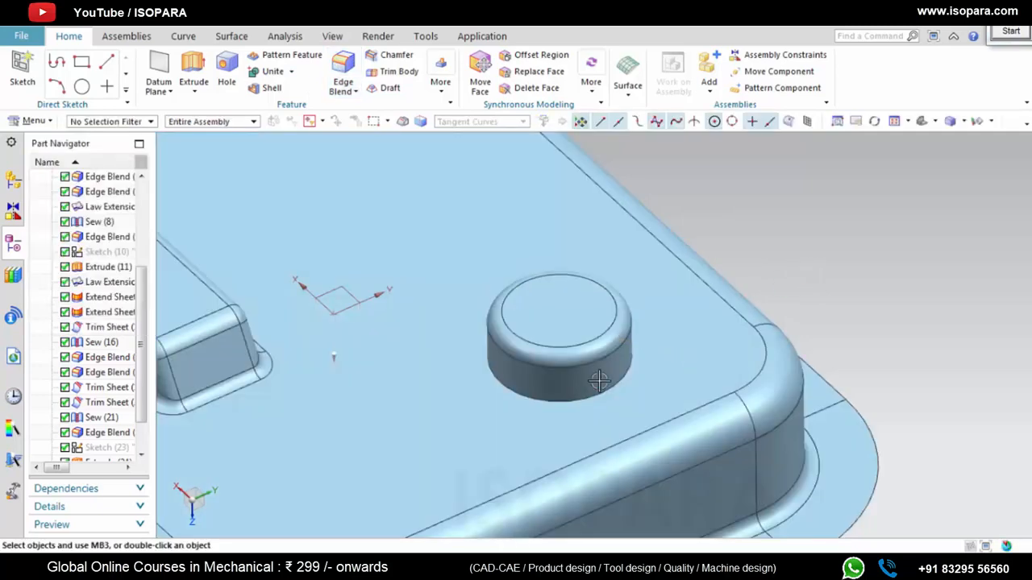
# Step: Trim away the tray floor inside the circular recess, using the recess's rim as the boundary
pyautogui.scroll(-3, 599, 380)
pyautogui.moveTo(599, 376); pyautogui.dragTo(549, 218, button='middle')
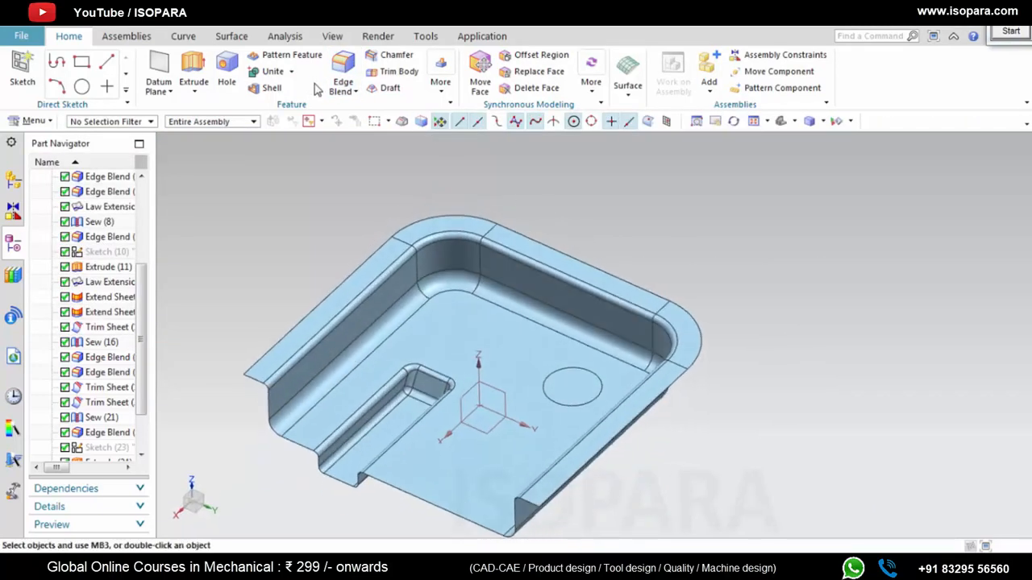
pyautogui.click(224, 39)
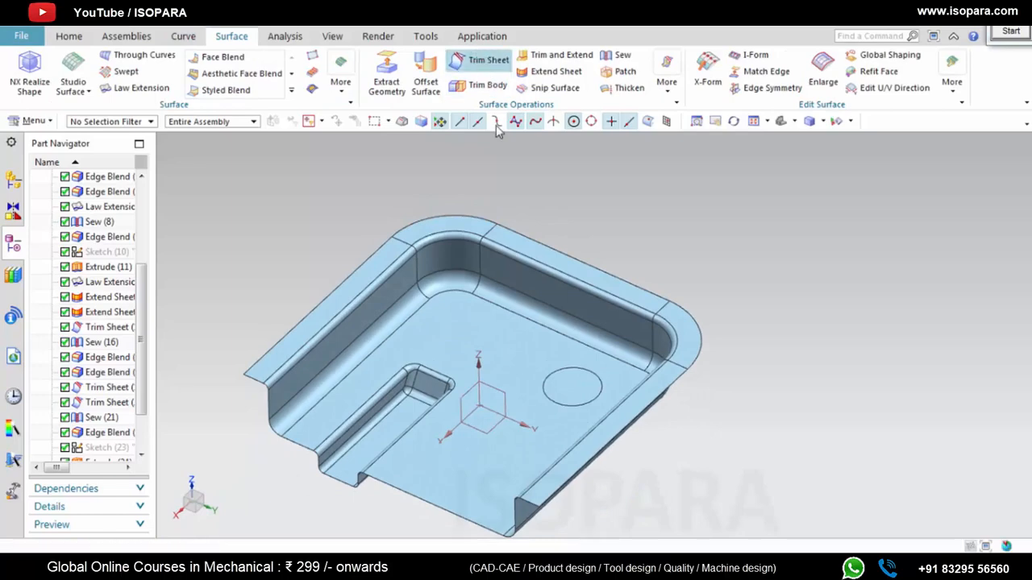
pyautogui.click(489, 63)
pyautogui.scroll(5, 586, 437)
pyautogui.click(538, 382)
pyautogui.middleClick(779, 362)
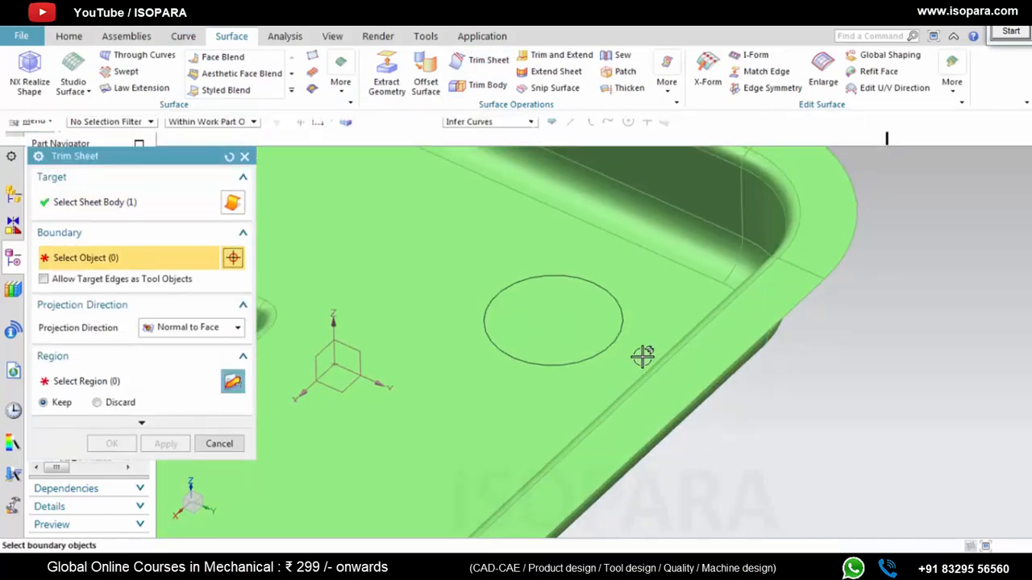
pyautogui.moveTo(642, 357); pyautogui.dragTo(582, 409, button='middle')
pyautogui.click(581, 411)
pyautogui.moveTo(610, 291); pyautogui.dragTo(623, 351, button='middle')
pyautogui.middleClick(670, 292)
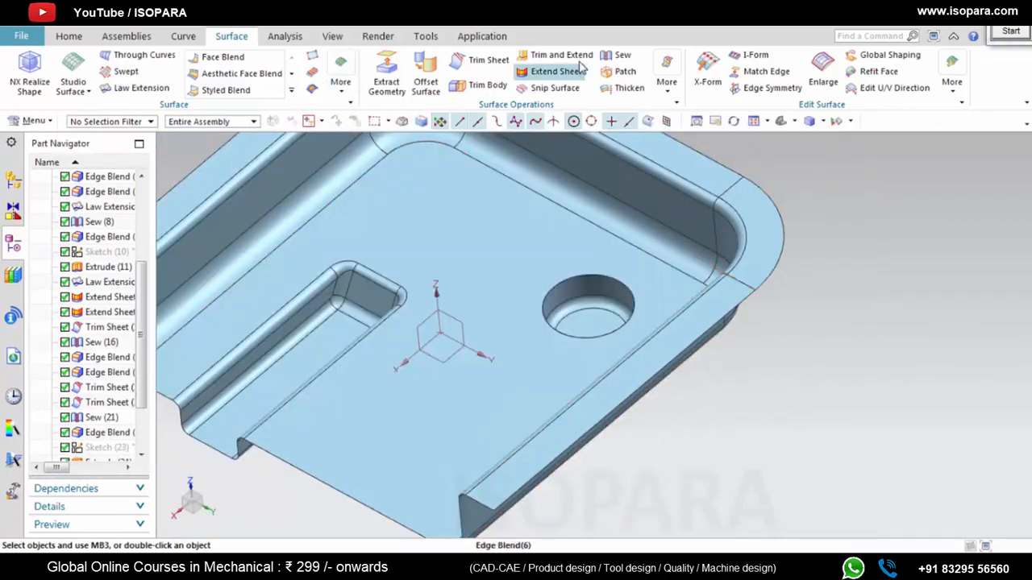
# Step: Sew the circular recess to the trimmed tray body
pyautogui.click(617, 55)
pyautogui.click(630, 283)
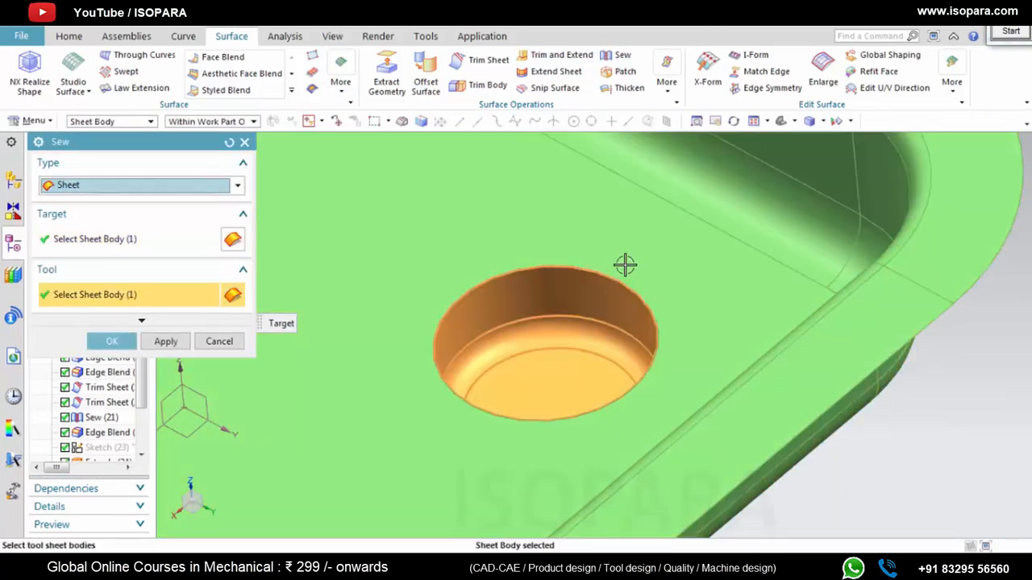
pyautogui.scroll(-3, 623, 262)
pyautogui.middleClick(621, 261)
pyautogui.scroll(2, 675, 307)
pyautogui.moveTo(675, 306); pyautogui.dragTo(622, 295, button='middle')
pyautogui.scroll(-2, 627, 318)
pyautogui.scroll(3, 685, 227)
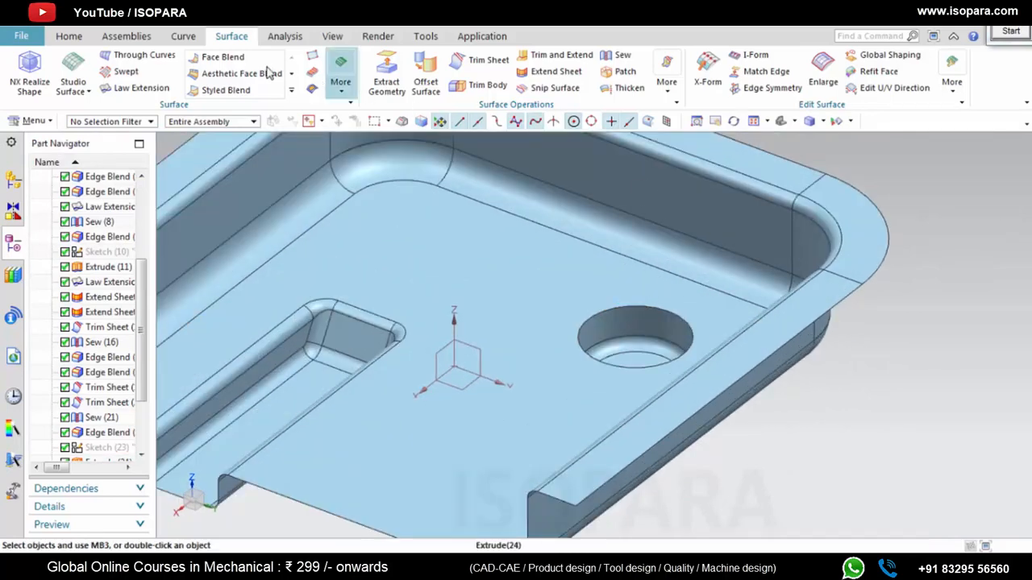
# Step: Blend the edge where the circular recess meets the tray floor with a 2 mm radius
pyautogui.click(69, 35)
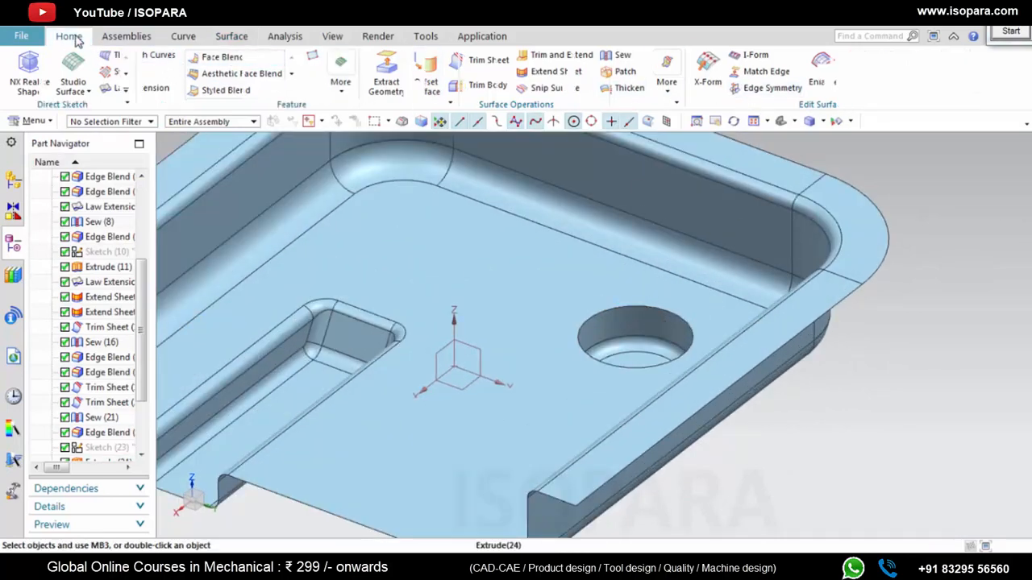
pyautogui.click(669, 310)
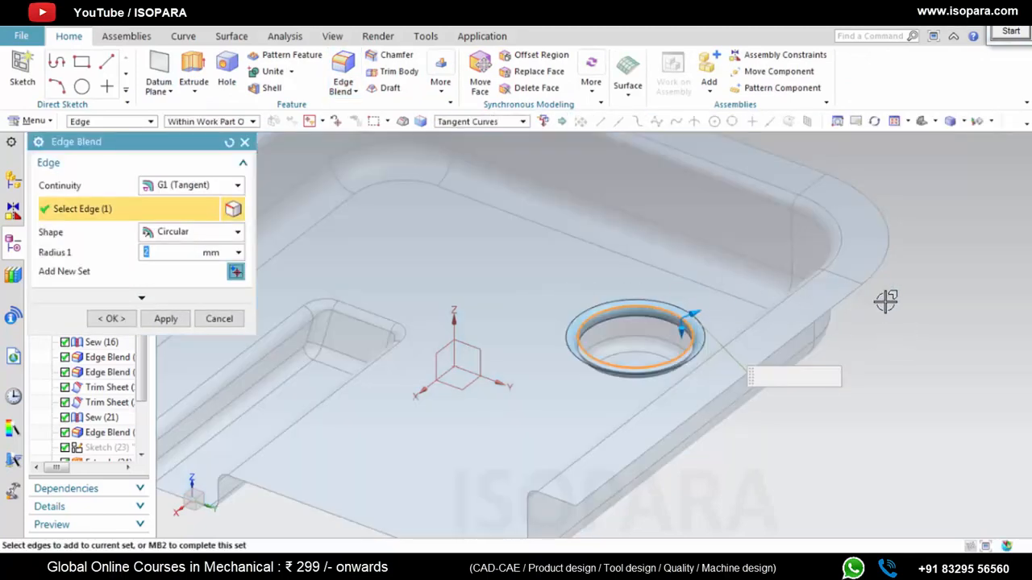
pyautogui.middleClick(857, 299)
pyautogui.middleClick(857, 299)
pyautogui.scroll(-4, 659, 370)
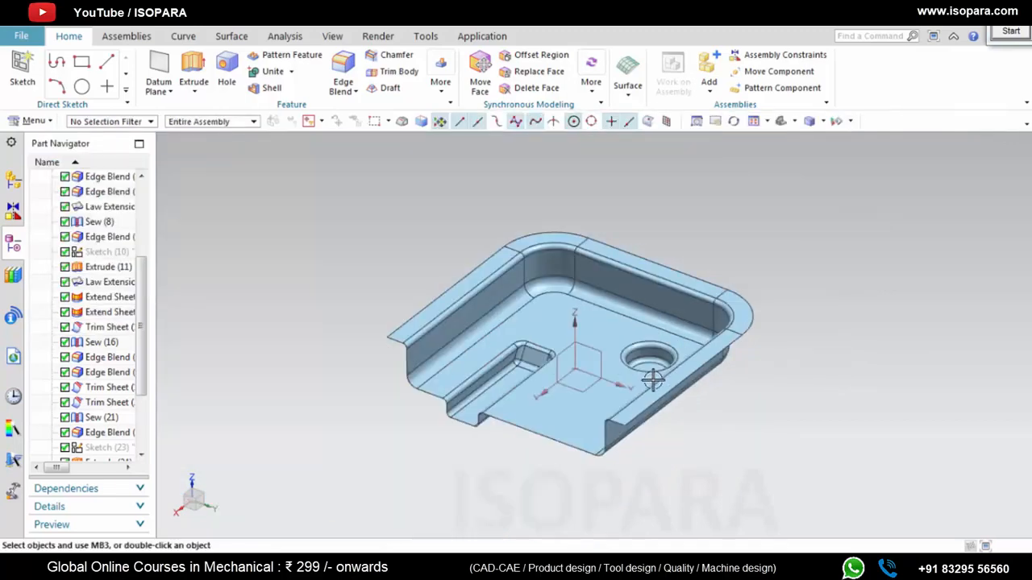
# Step: Create a datum plane offset 50 mm from the YZ plane, towards the tray's open end
pyautogui.moveTo(651, 375)
pyautogui.mouseDown(button='middle')
pyautogui.moveTo(651, 387)
pyautogui.moveTo(625, 373)
pyautogui.moveTo(636, 378)
pyautogui.mouseUp(button='middle')
pyautogui.scroll(3, 626, 373)
pyautogui.scroll(-3, 638, 377)
pyautogui.scroll(1, 638, 376)
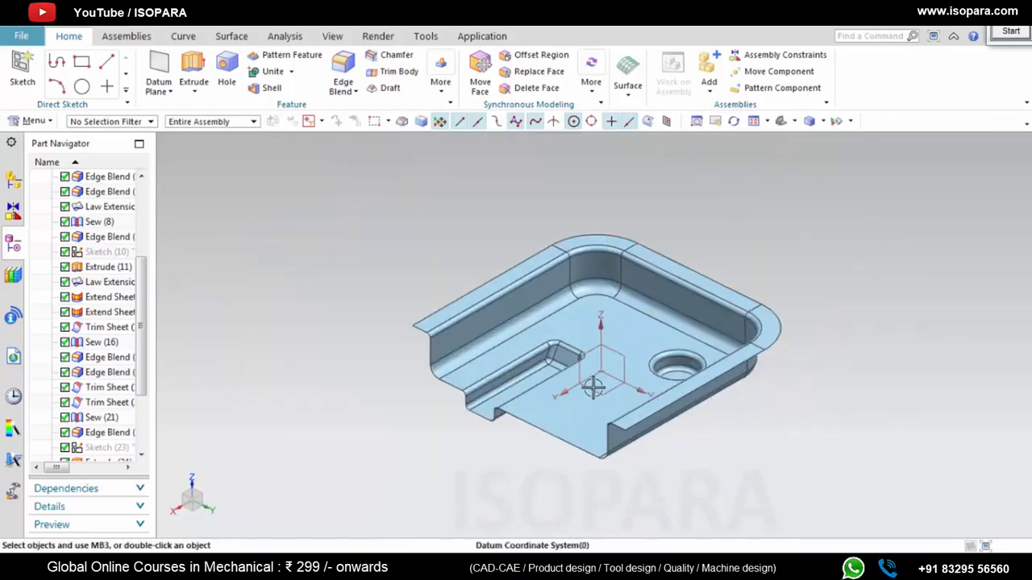
pyautogui.hotkey('alt', 'Tab')
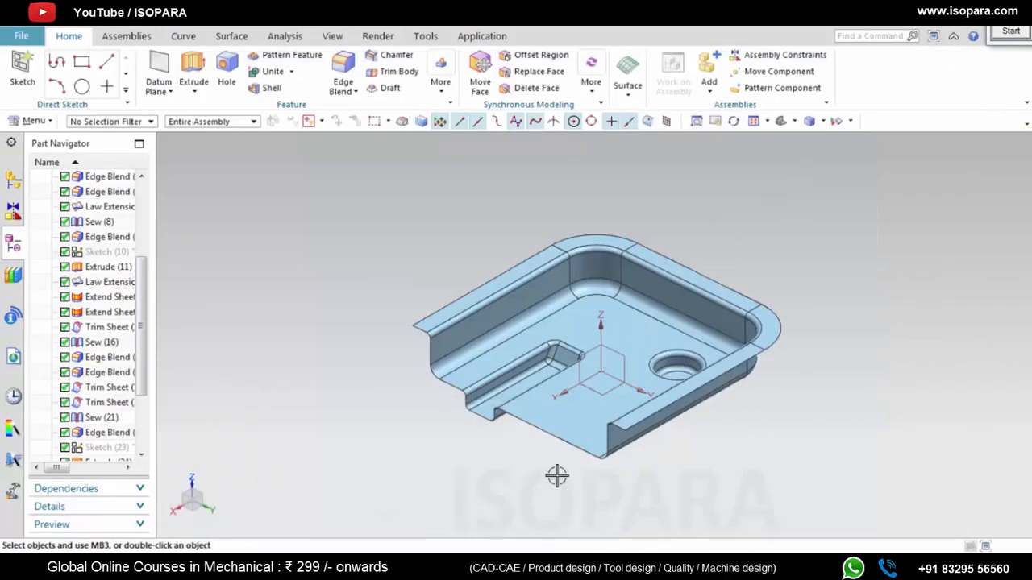
pyautogui.scroll(2, 668, 414)
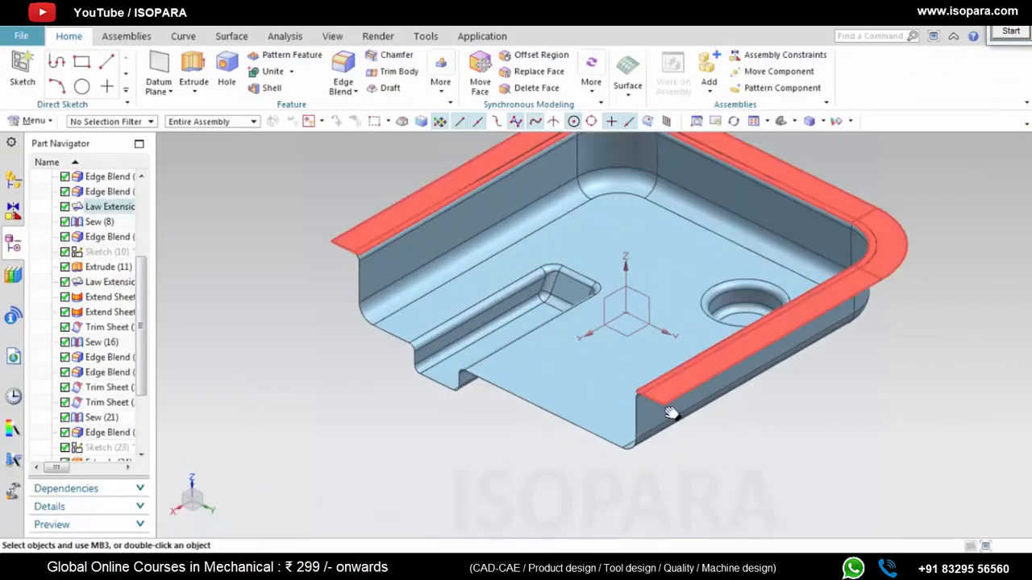
pyautogui.moveTo(668, 415); pyautogui.dragTo(482, 272, button='middle')
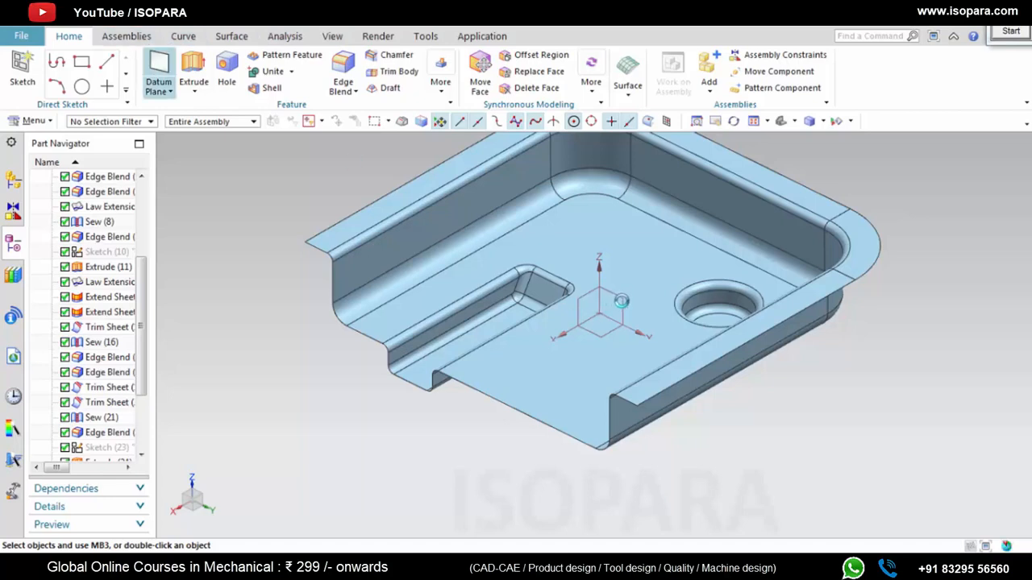
pyautogui.click(158, 68)
pyautogui.click(606, 278)
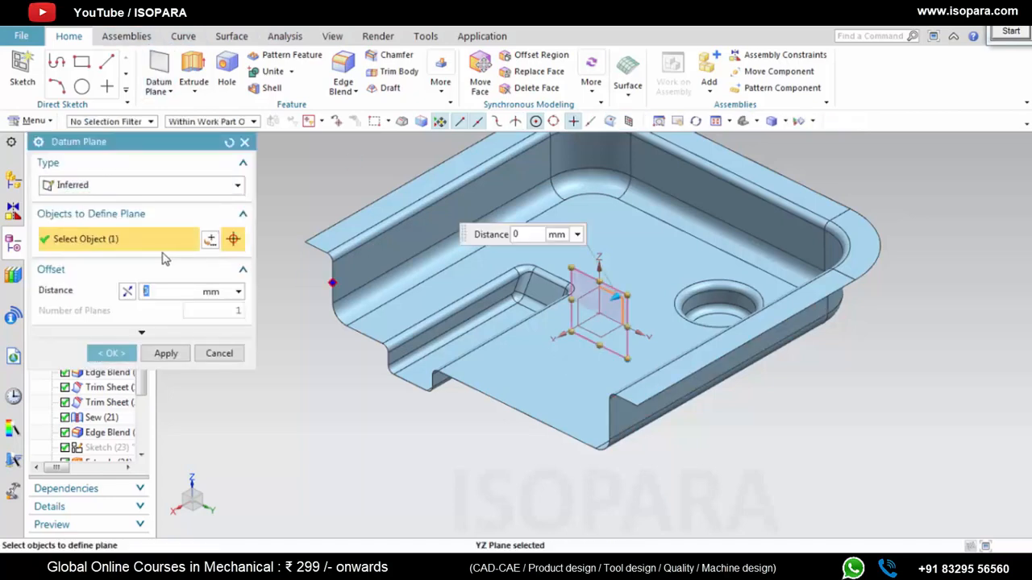
pyautogui.click(209, 293)
pyautogui.write('50')
pyautogui.press('Return')
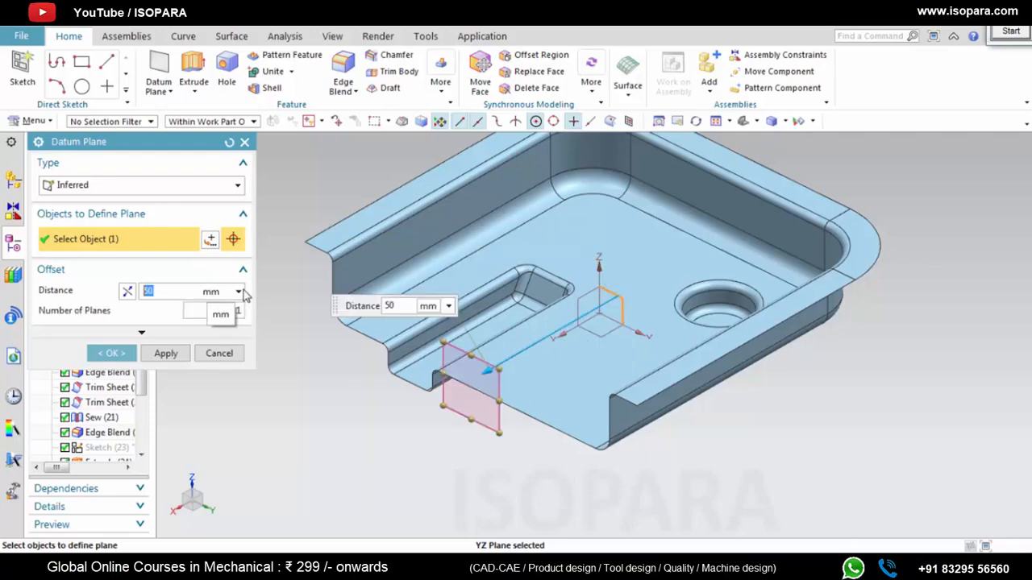
pyautogui.middleClick(661, 298)
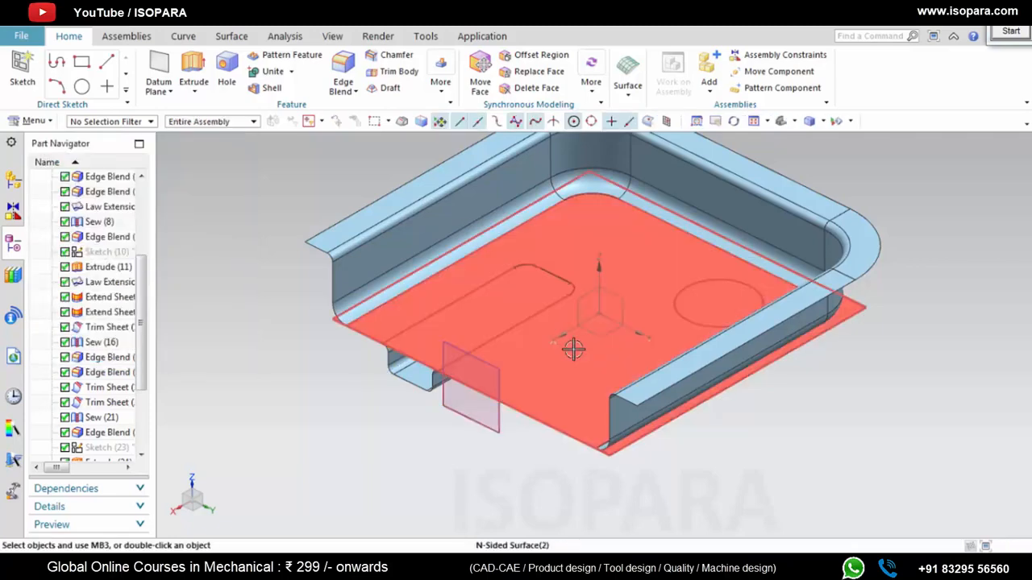
# Step: Start a new sketch on the datum plane at the tray's open end
pyautogui.scroll(3, 574, 355)
pyautogui.scroll(-3, 577, 385)
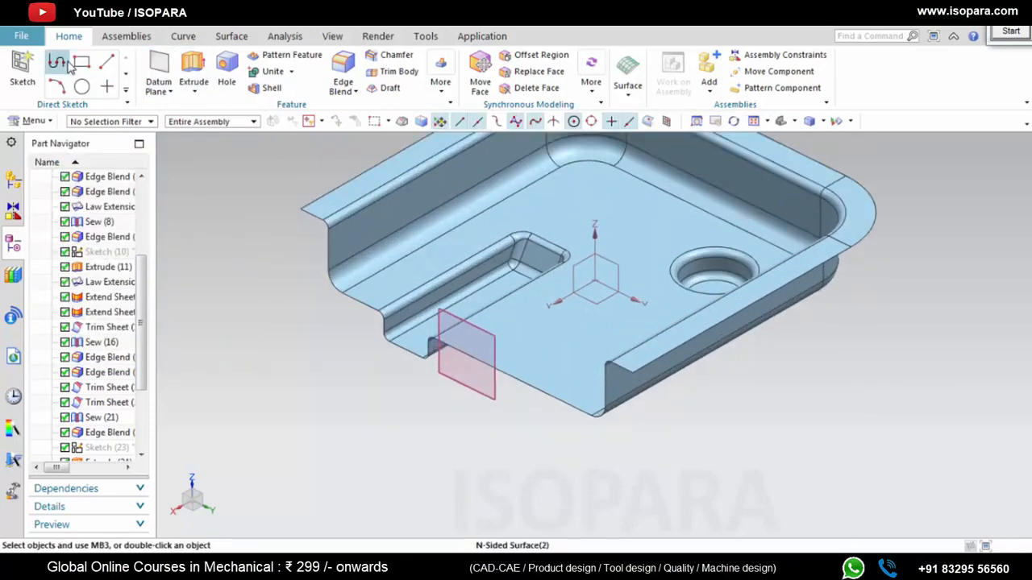
pyautogui.click(23, 68)
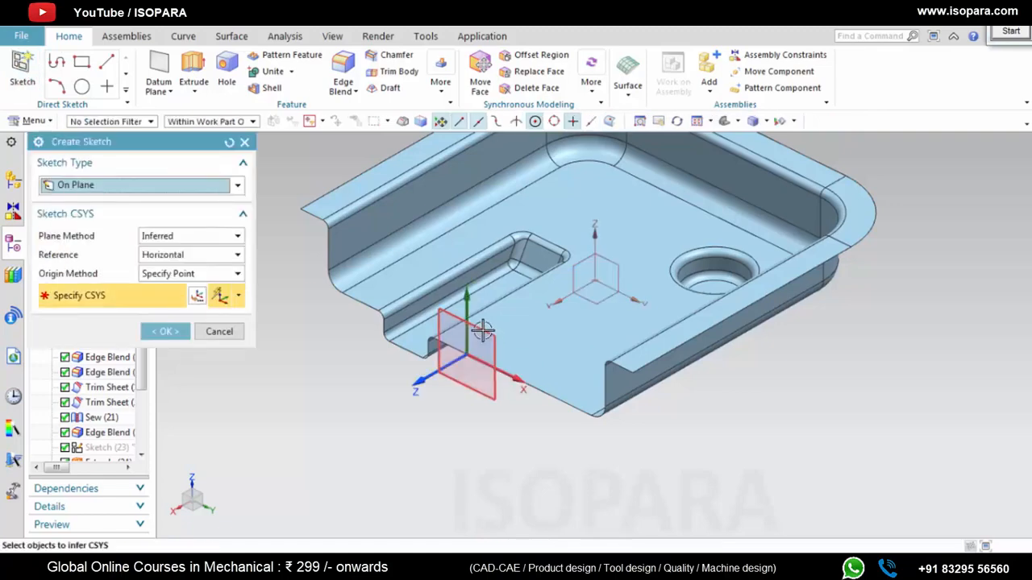
pyautogui.click(482, 366)
pyautogui.middleClick(538, 375)
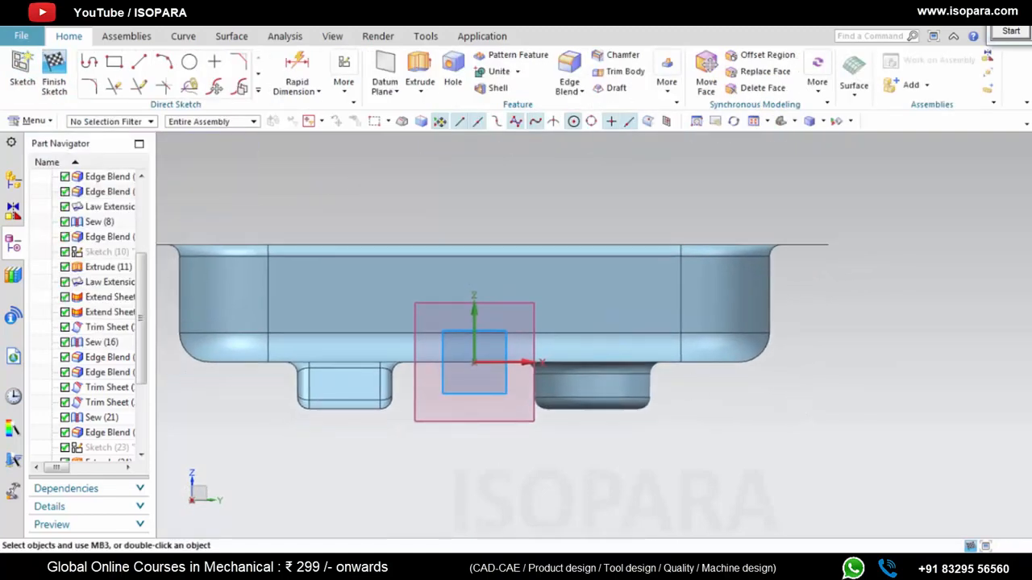
# Step: Check the drawing, then sketch a circle about 23.3 mm in diameter, centred on the floor edge about 25.5 mm from the vertical axis
pyautogui.hotkey('alt', 'Tab')
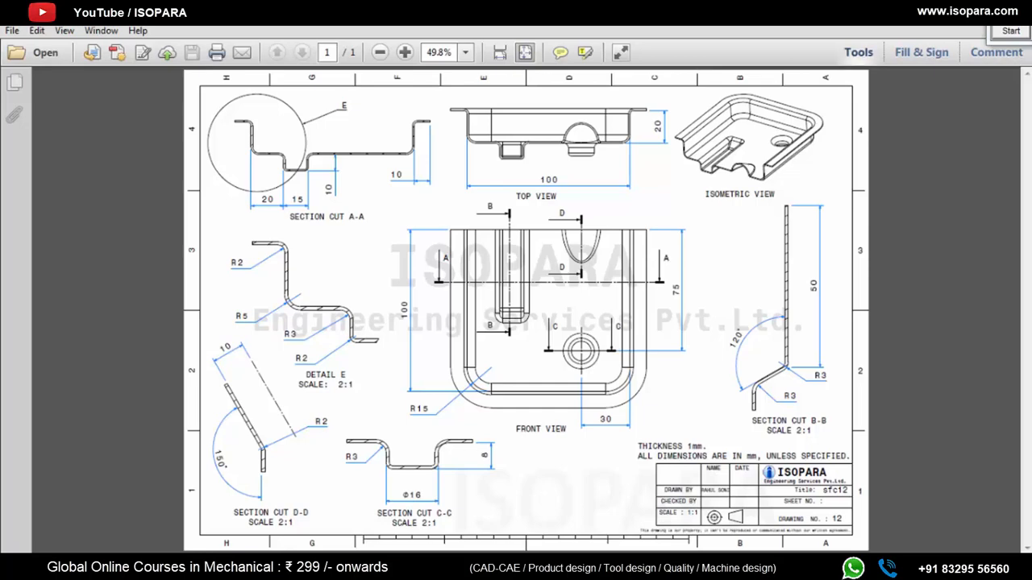
pyautogui.hotkey('alt', 'Tab')
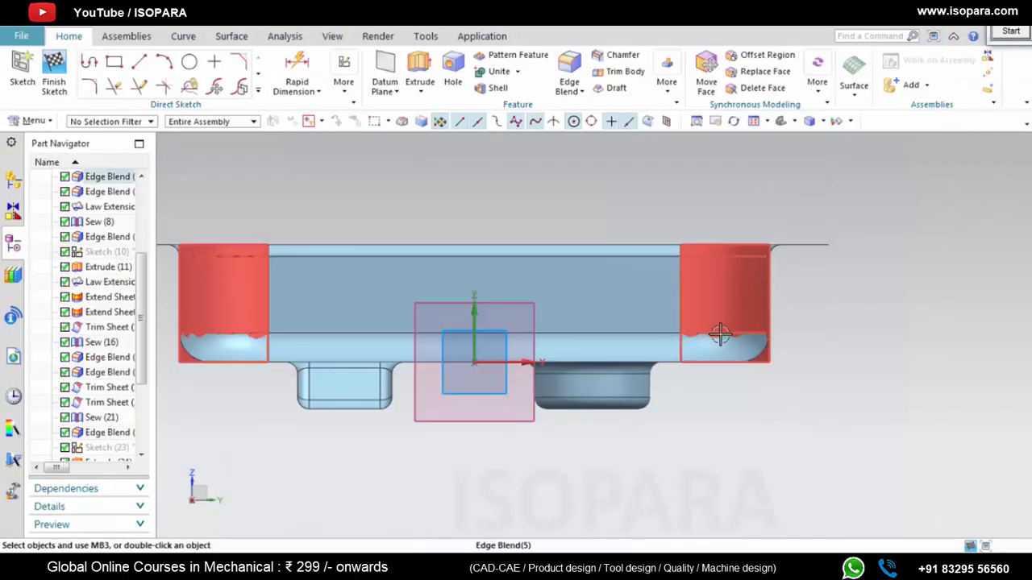
pyautogui.scroll(2, 506, 229)
pyautogui.click(189, 62)
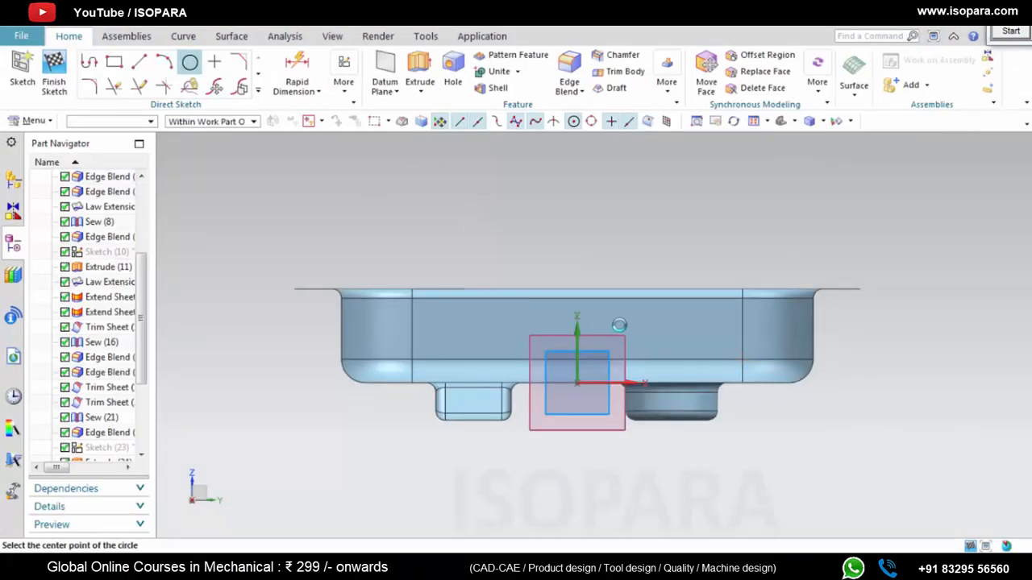
pyautogui.moveTo(720, 346)
pyautogui.mouseDown(button='middle')
pyautogui.moveTo(717, 427)
pyautogui.moveTo(711, 330)
pyautogui.mouseUp(button='middle')
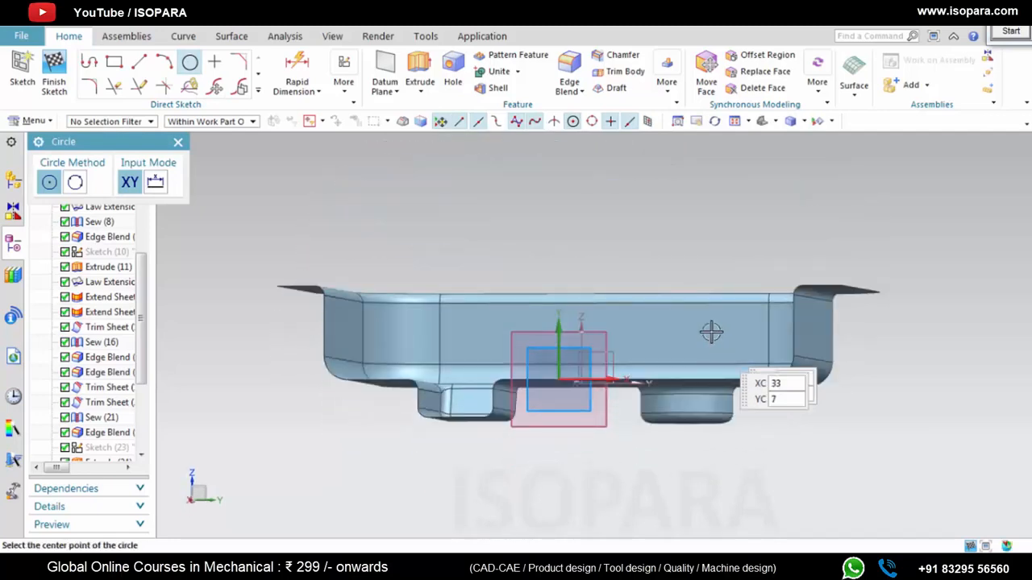
pyautogui.moveTo(537, 181); pyautogui.dragTo(728, 392, button='middle')
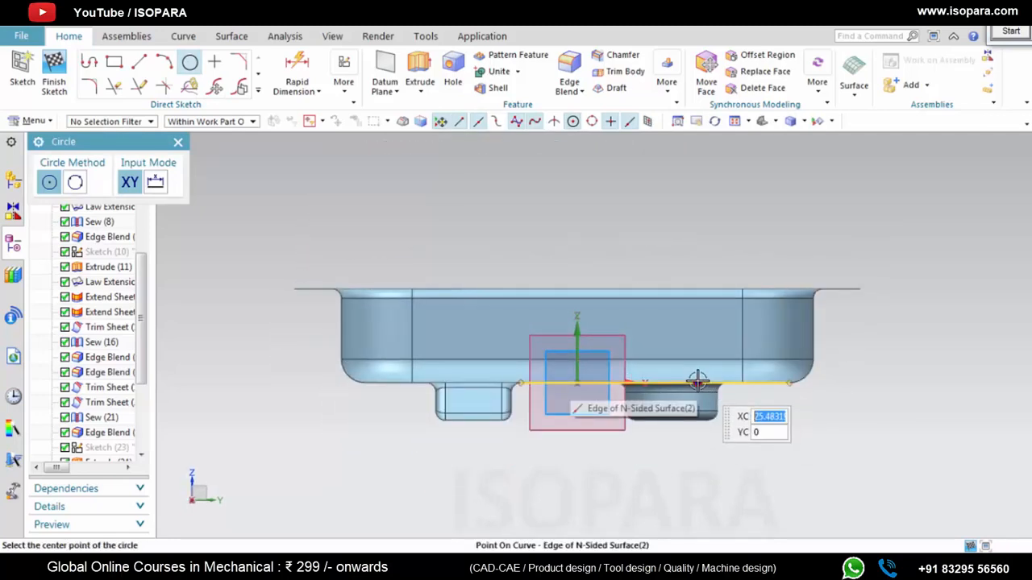
pyautogui.click(696, 394)
pyautogui.click(735, 423)
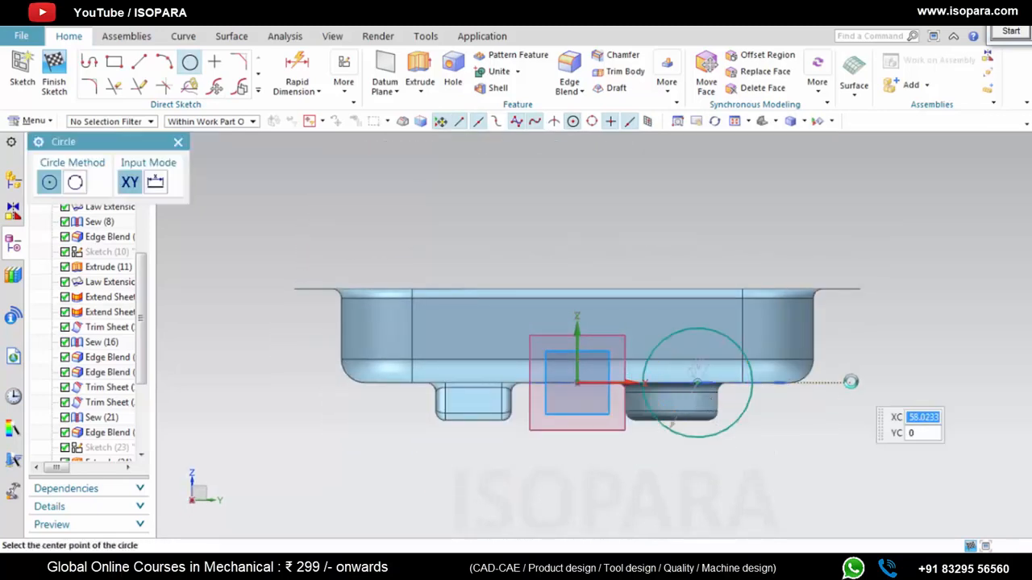
pyautogui.press('Escape')
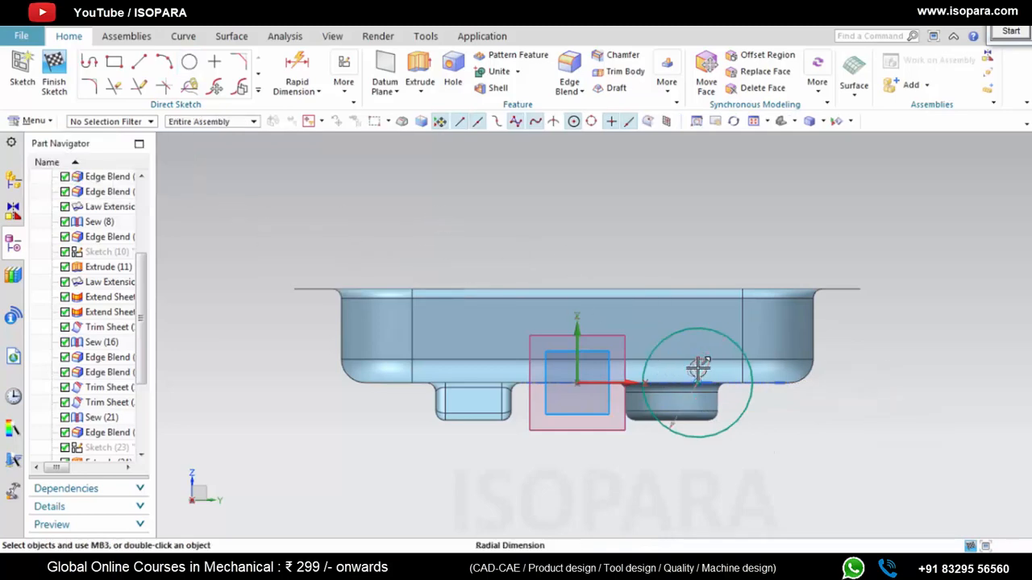
# Step: Check the drawing again and set the circle's diameter to 20 mm
pyautogui.moveTo(697, 368); pyautogui.dragTo(657, 255)
pyautogui.click(657, 254)
pyautogui.hotkey('alt', 'Tab')
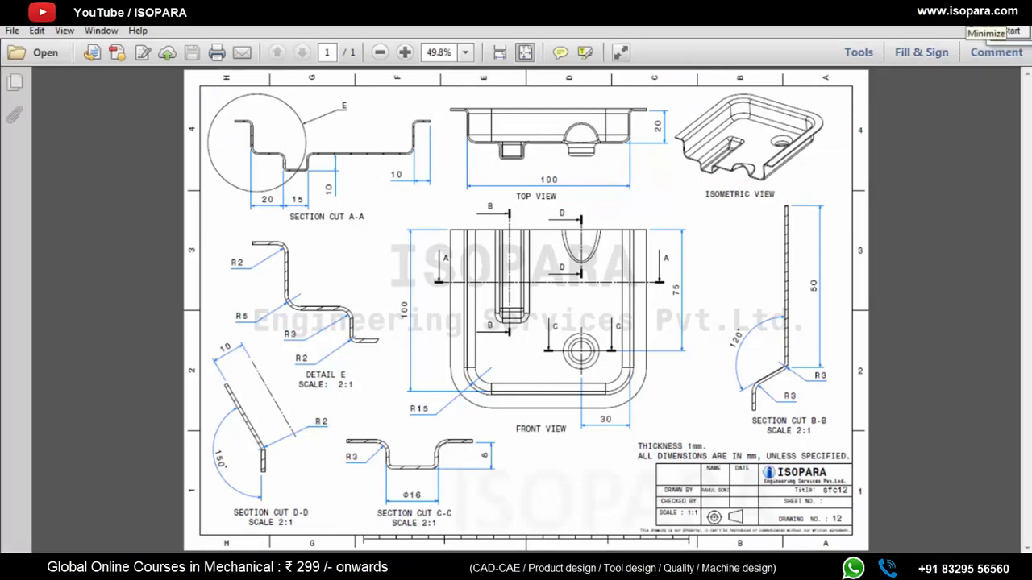
pyautogui.click(971, 18)
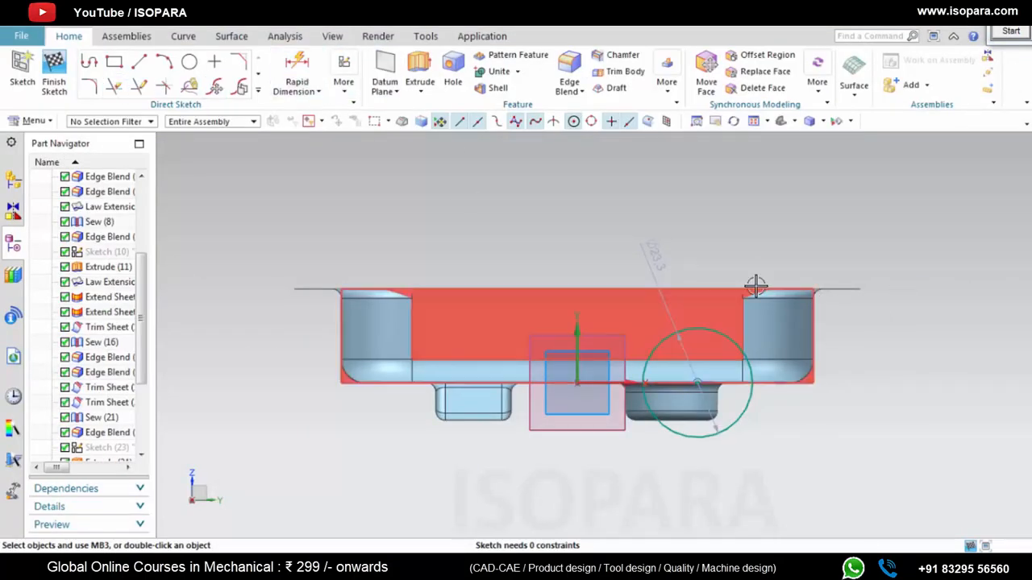
pyautogui.doubleClick(669, 256)
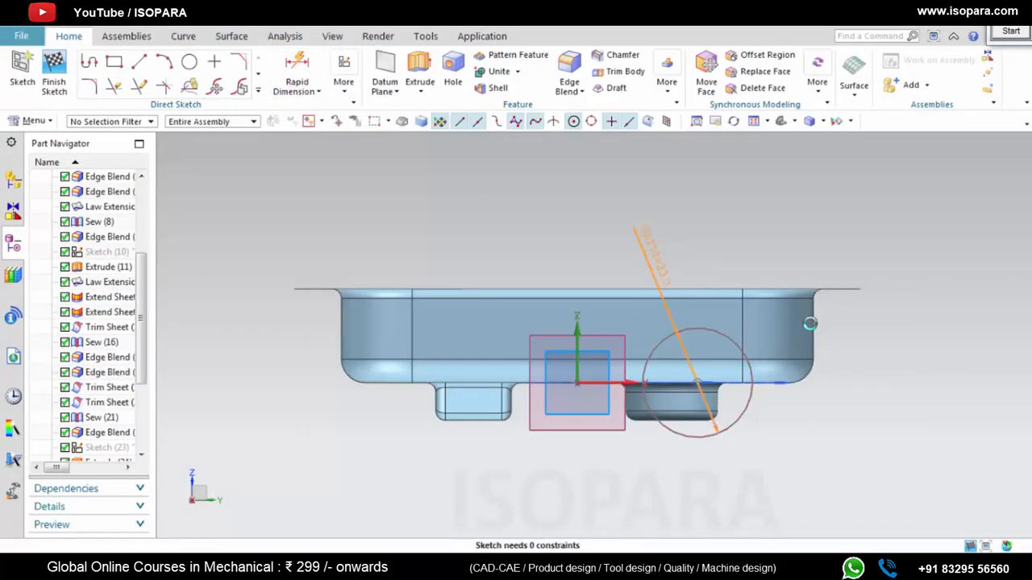
pyautogui.press('Return')
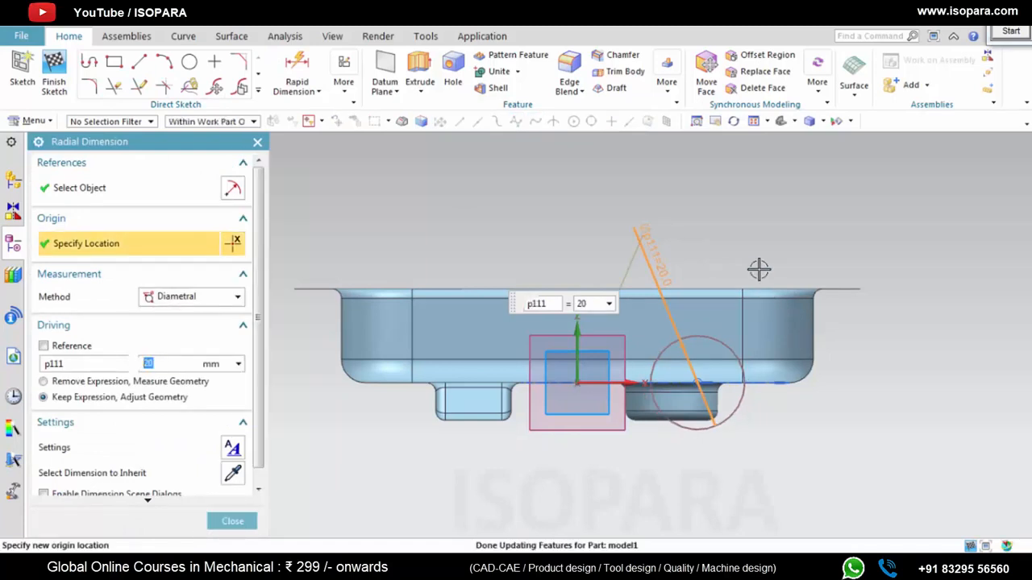
pyautogui.middleClick(757, 269)
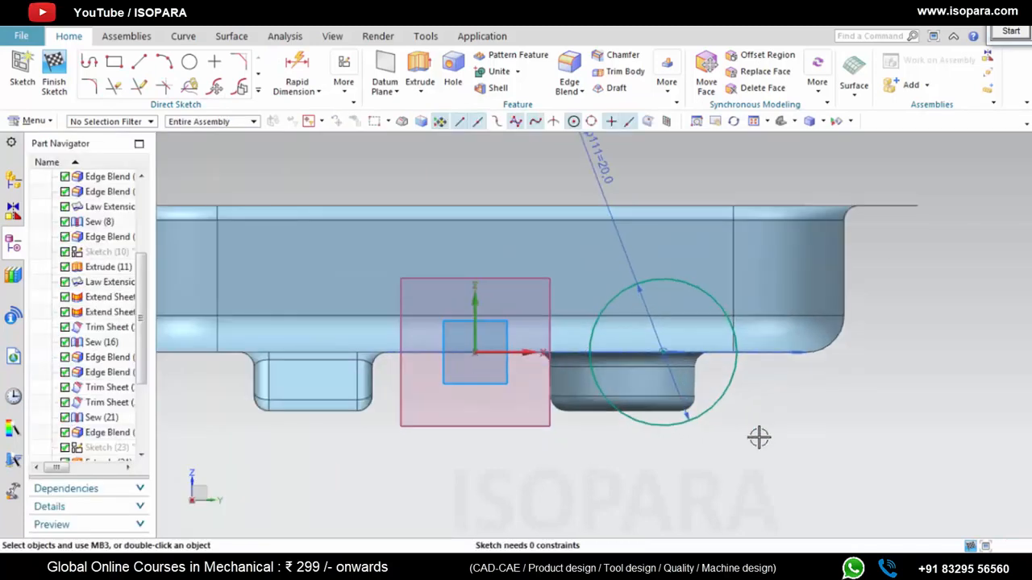
pyautogui.moveTo(665, 370)
pyautogui.mouseDown(button='middle')
pyautogui.moveTo(666, 348)
pyautogui.moveTo(666, 359)
pyautogui.mouseUp(button='middle')
pyautogui.moveTo(699, 256); pyautogui.dragTo(618, 153, button='middle')
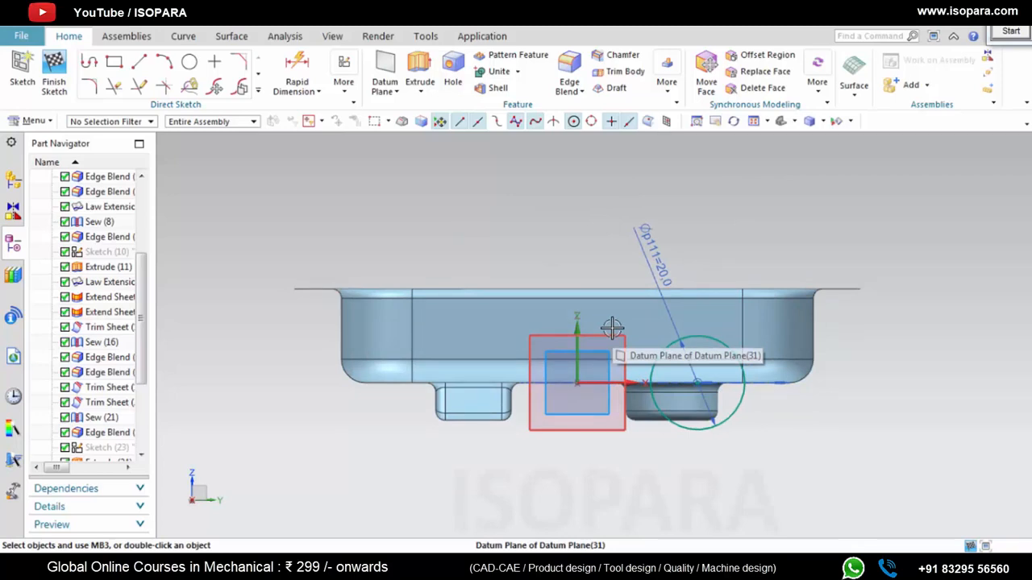
pyautogui.click(297, 73)
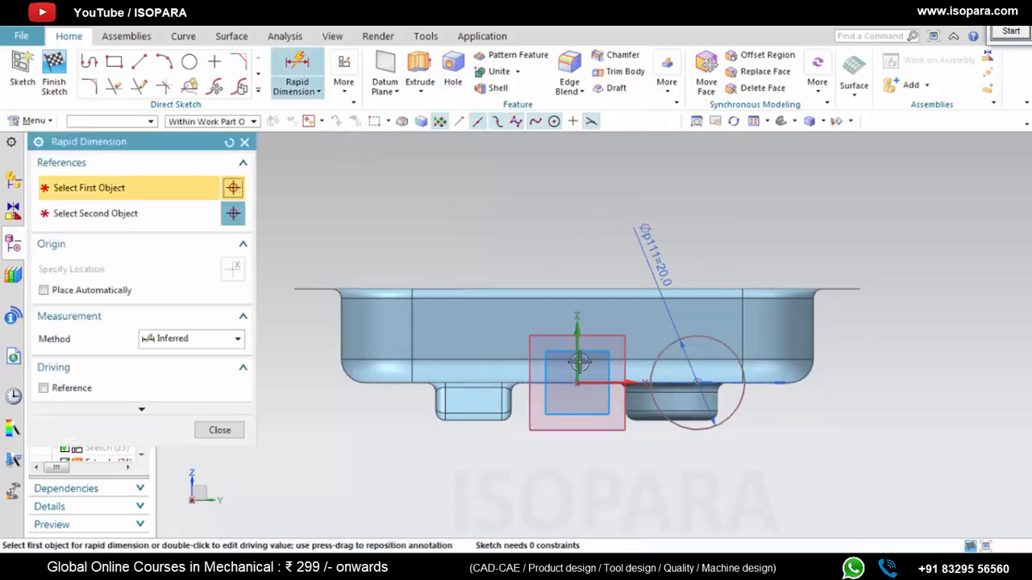
pyautogui.click(577, 360)
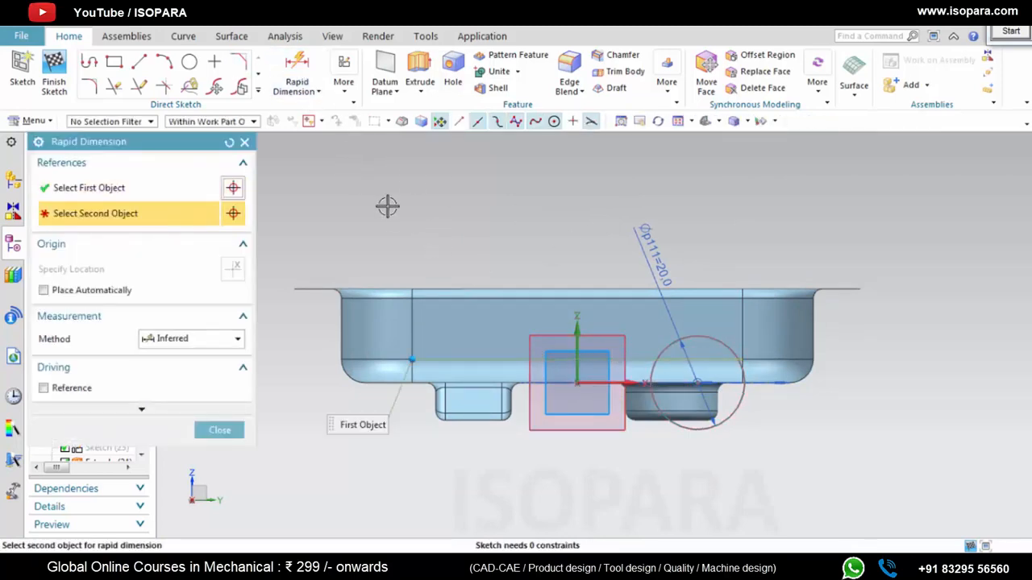
pyautogui.click(304, 71)
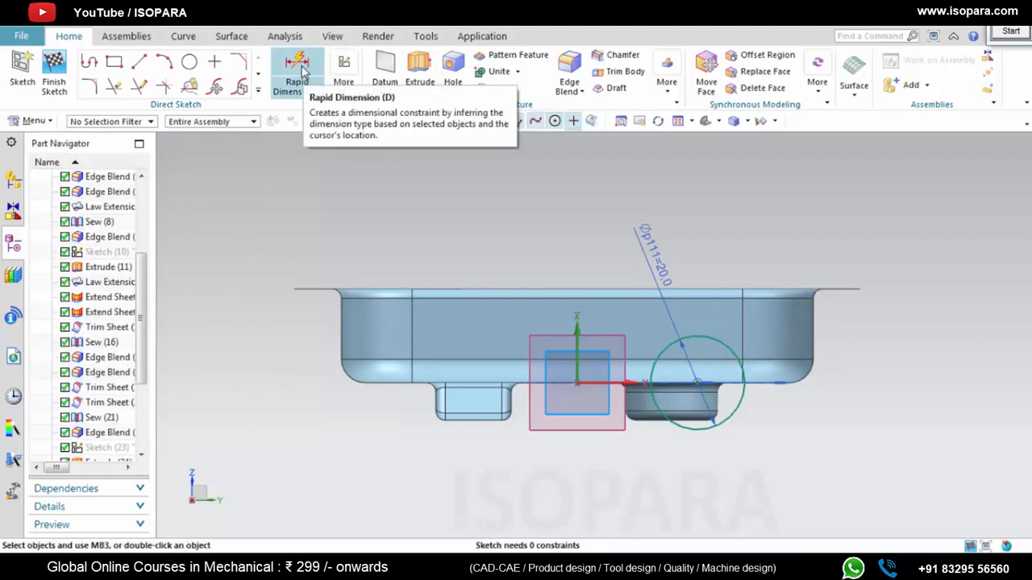
# Step: Dimension the circle's centre horizontally from the sketch's vertical axis and set the distance to 30 mm
pyautogui.click(304, 71)
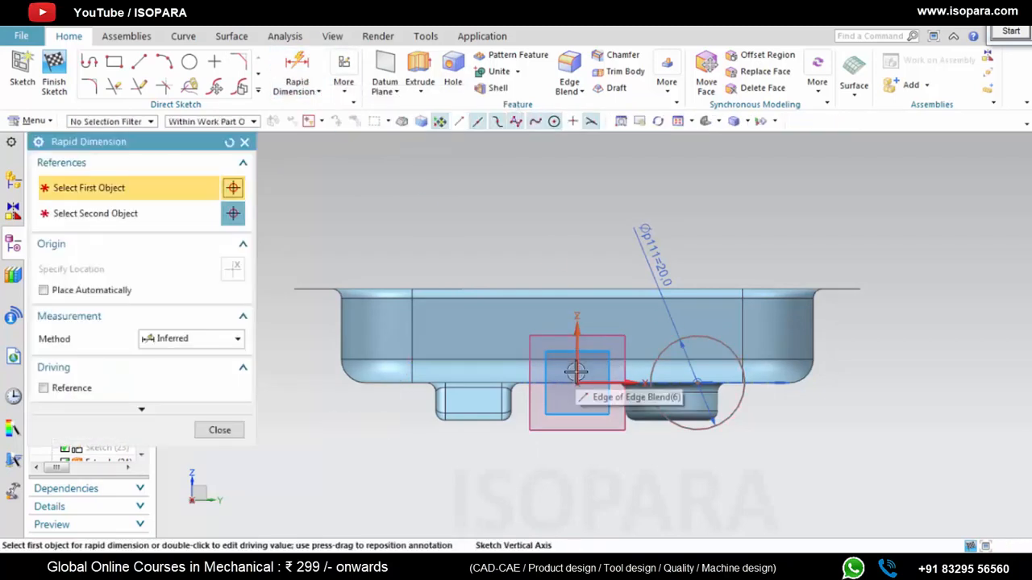
pyautogui.click(575, 372)
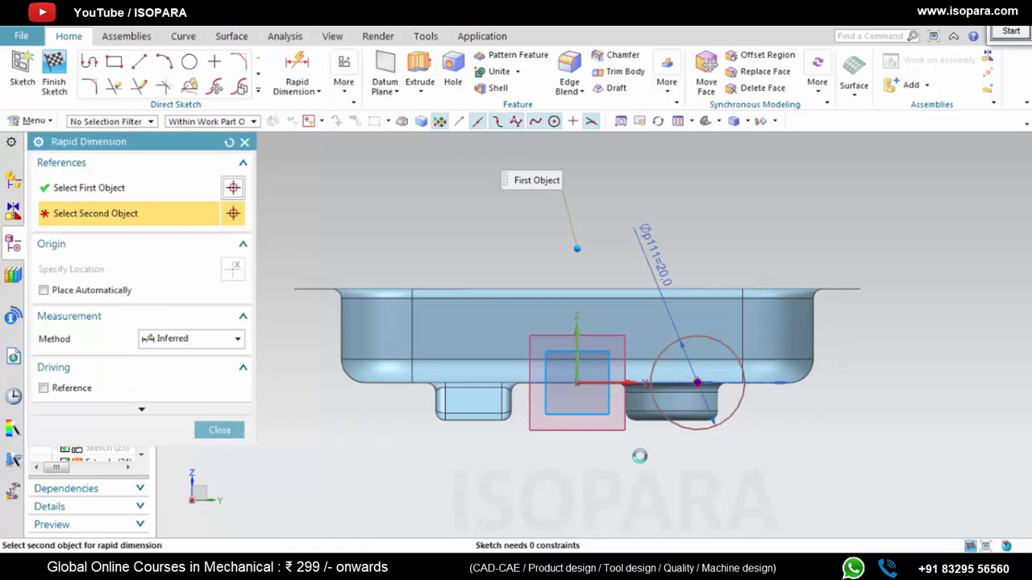
pyautogui.click(714, 416)
pyautogui.click(675, 479)
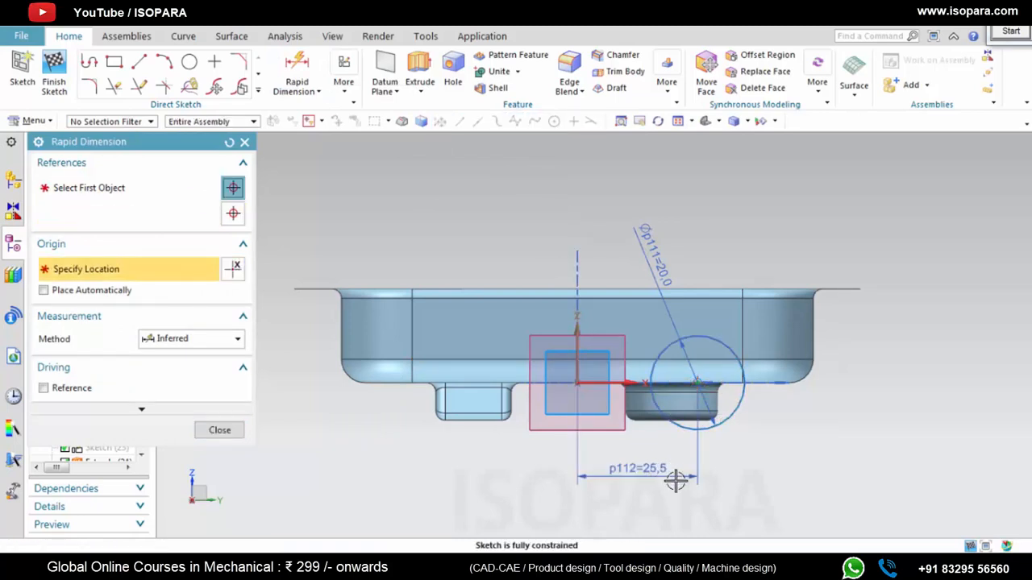
pyautogui.doubleClick(651, 468)
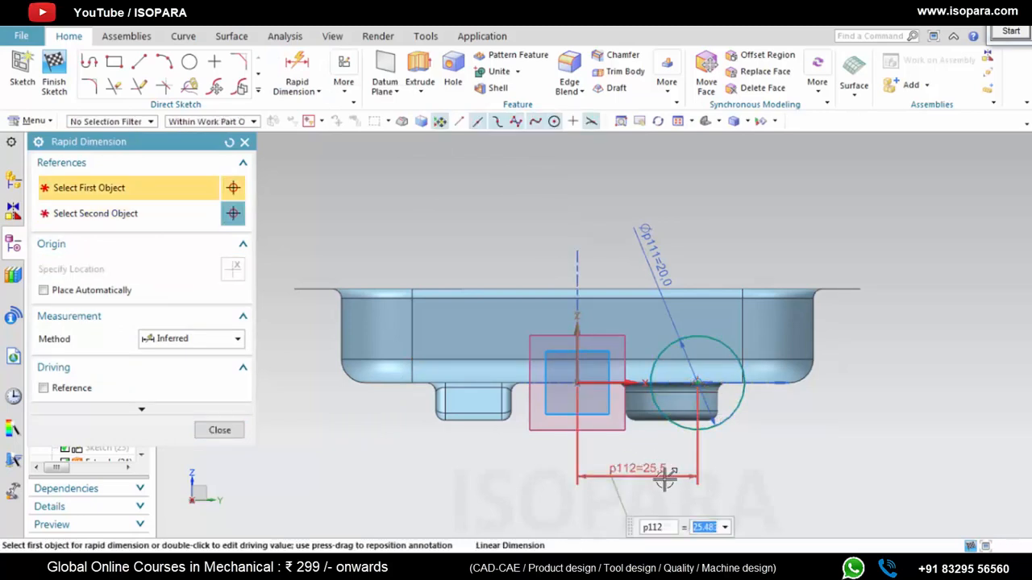
pyautogui.write('3')
pyautogui.press('Return')
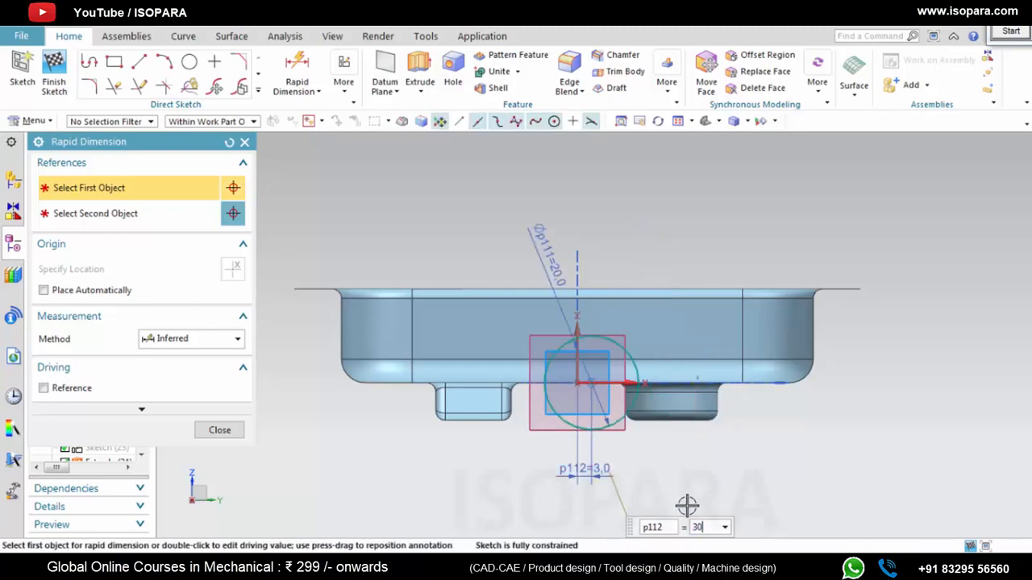
pyautogui.press('Return')
# Step: Set the horizontal distance from the sketch's vertical axis to the circle's centre to 20 mm
pyautogui.moveTo(774, 401); pyautogui.dragTo(808, 402, button='middle')
pyautogui.middleClick(882, 321)
pyautogui.scroll(-2, 833, 357)
pyautogui.moveTo(815, 367); pyautogui.dragTo(742, 469, button='middle')
pyautogui.click(727, 481)
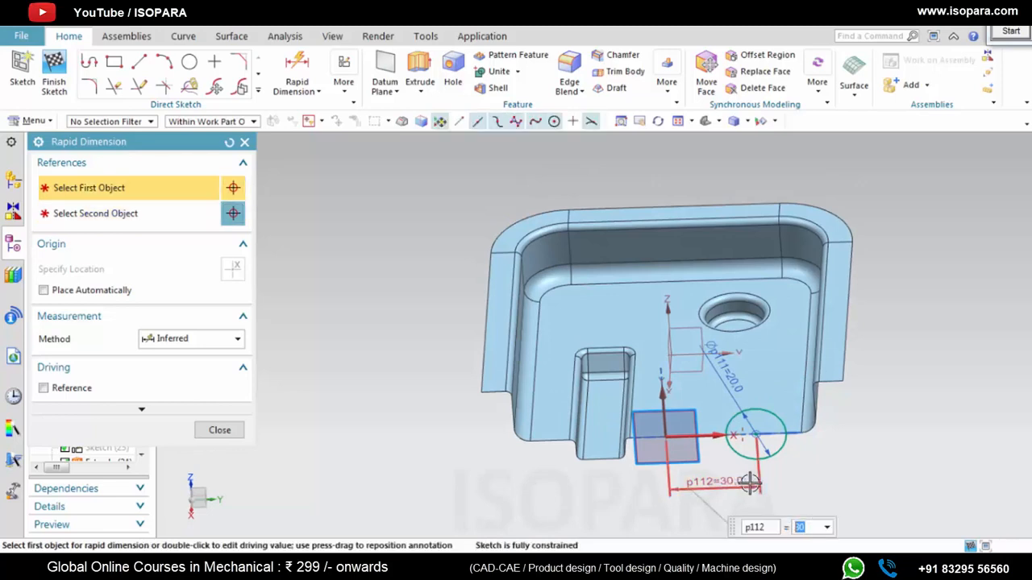
pyautogui.write('1')
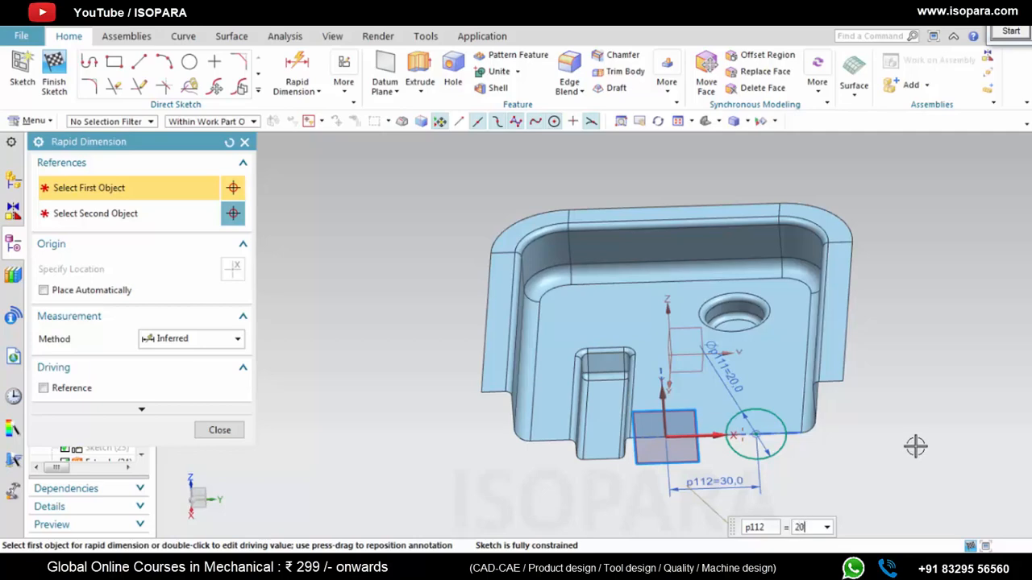
pyautogui.press('Return')
pyautogui.moveTo(806, 375)
pyautogui.mouseDown(button='middle')
pyautogui.moveTo(803, 396)
pyautogui.moveTo(817, 395)
pyautogui.moveTo(810, 379)
pyautogui.moveTo(806, 387)
pyautogui.mouseUp(button='middle')
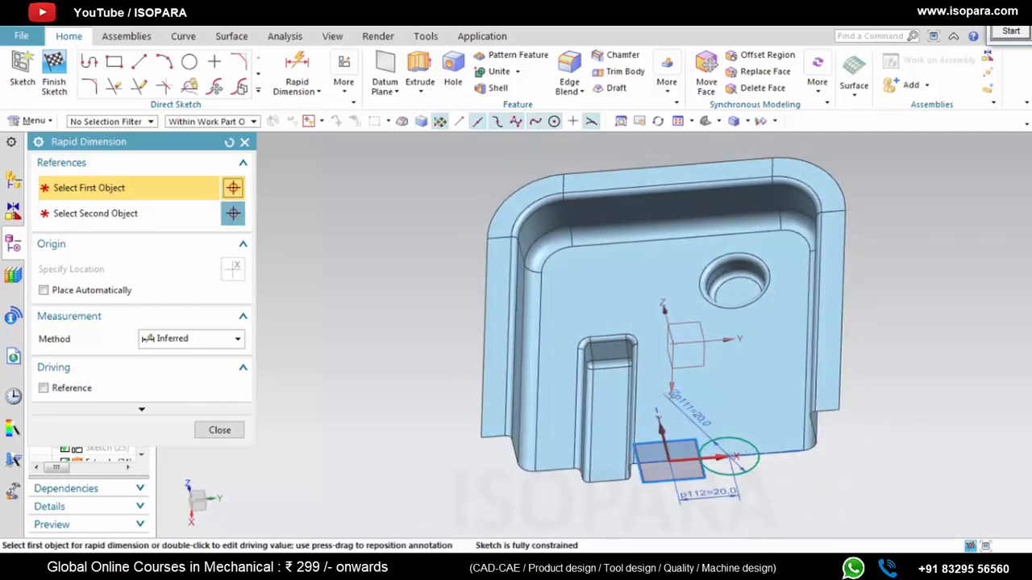
# Step: Check the tray's drawing and finish the circle sketch
pyautogui.hotkey('alt', 'Tab')
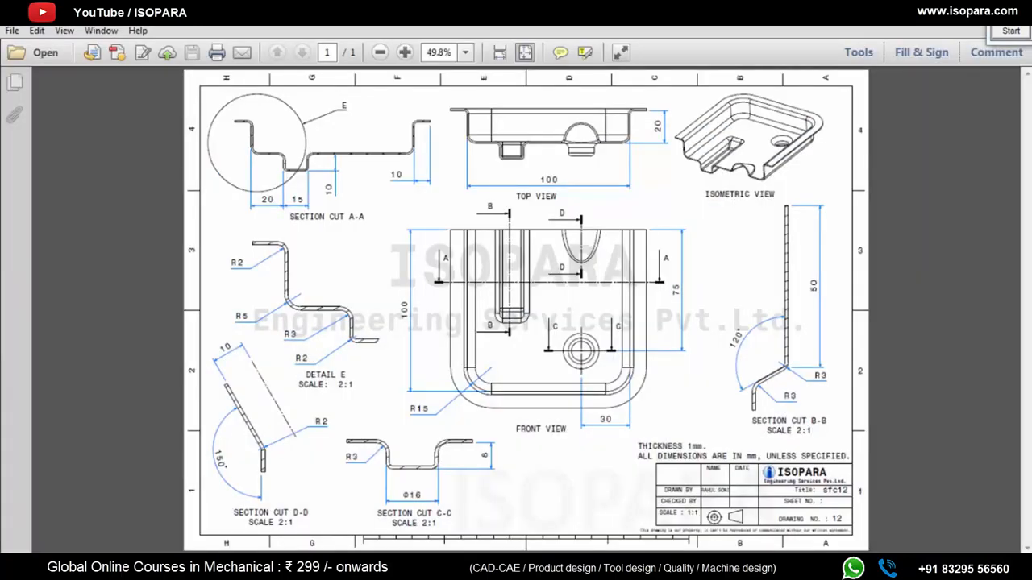
pyautogui.hotkey('alt', 'Tab')
pyautogui.moveTo(727, 382)
pyautogui.mouseDown(button='middle')
pyautogui.moveTo(764, 372)
pyautogui.moveTo(787, 382)
pyautogui.mouseUp(button='middle')
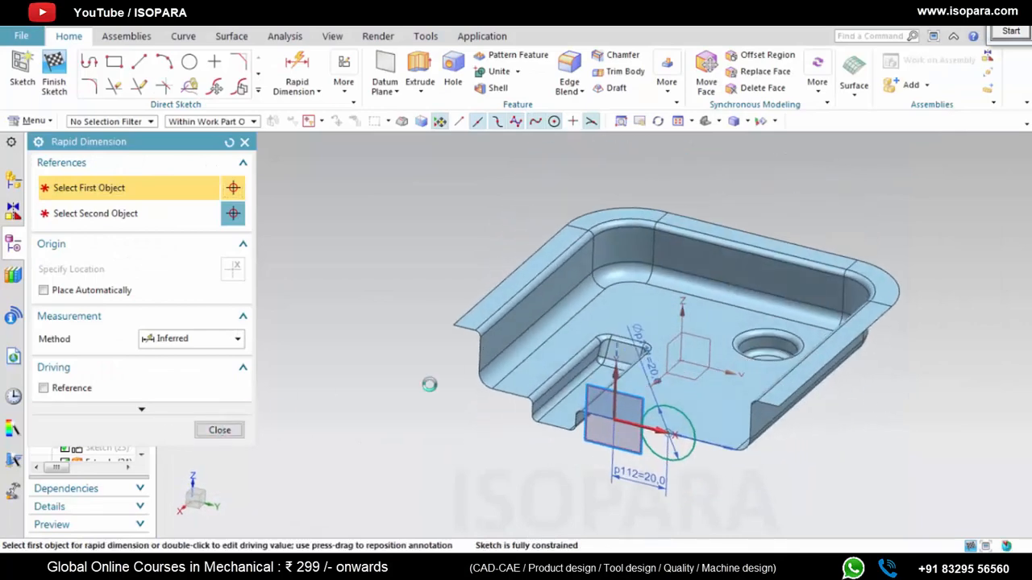
pyautogui.scroll(3, 716, 363)
pyautogui.scroll(-3, 716, 364)
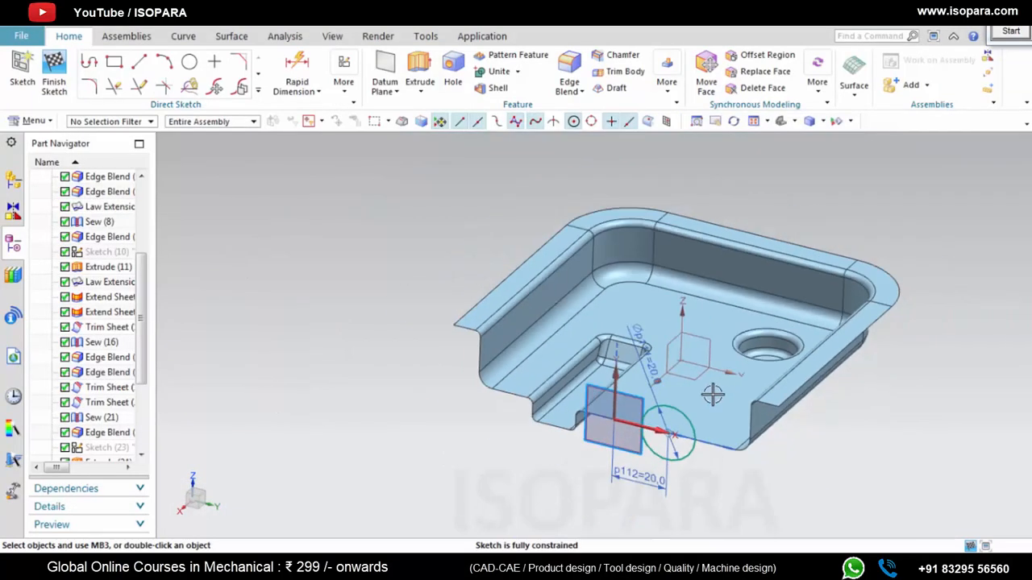
pyautogui.click(54, 71)
# Step: Start a new sketch on the XZ plane of the datum coordinate system
pyautogui.moveTo(666, 387); pyautogui.dragTo(667, 395, button='middle')
pyautogui.scroll(3, 667, 395)
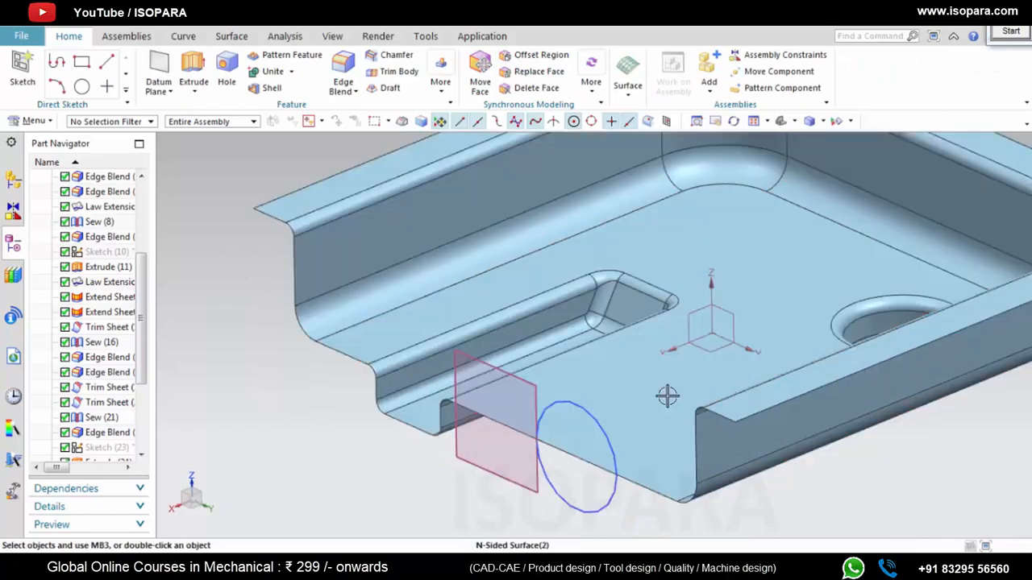
pyautogui.scroll(-5, 667, 395)
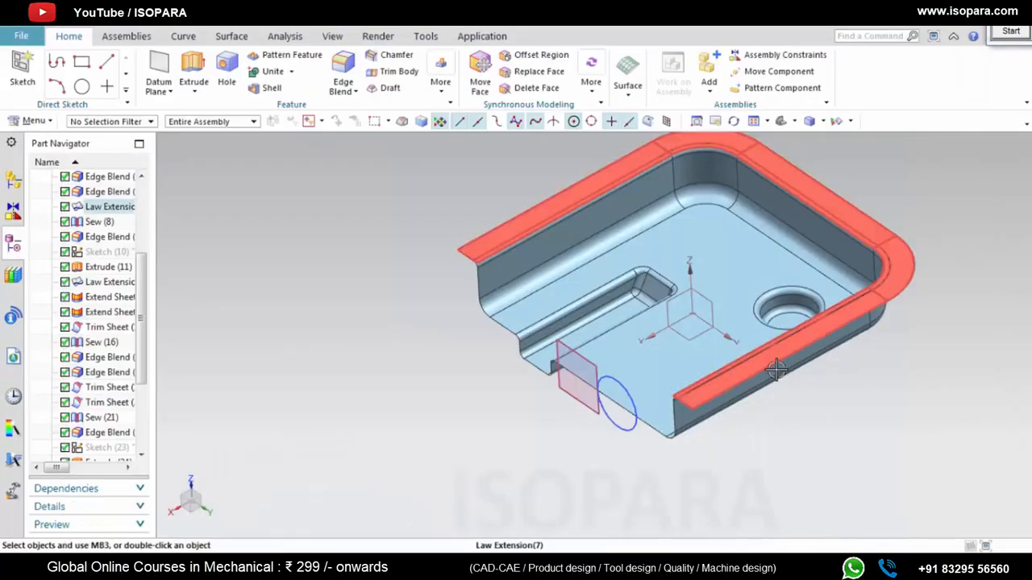
pyautogui.moveTo(685, 330); pyautogui.dragTo(682, 334, button='middle')
pyautogui.scroll(3, 682, 295)
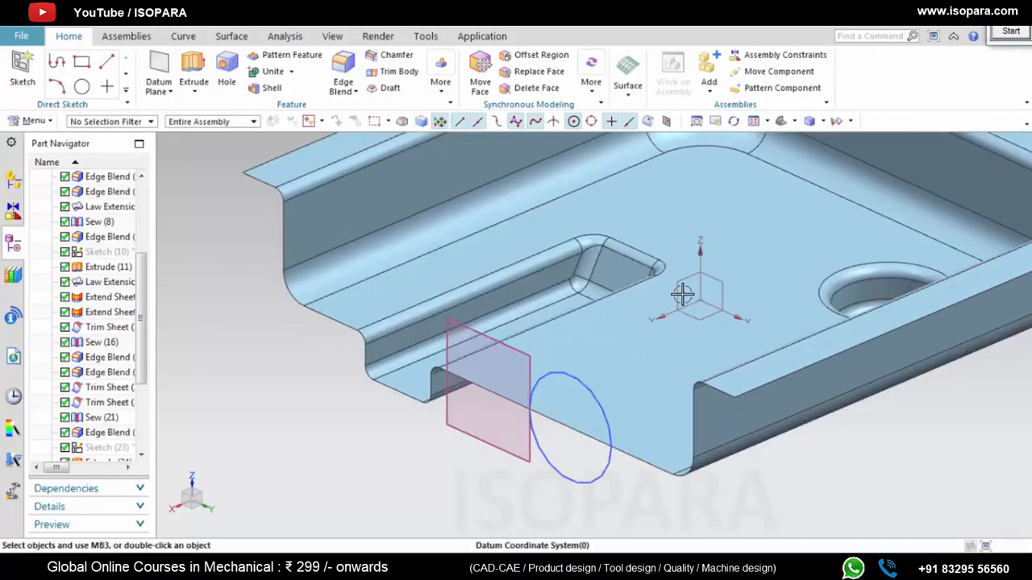
pyautogui.moveTo(671, 379)
pyautogui.mouseDown(button='middle')
pyautogui.moveTo(626, 299)
pyautogui.moveTo(640, 299)
pyautogui.mouseUp(button='middle')
pyautogui.click(23, 71)
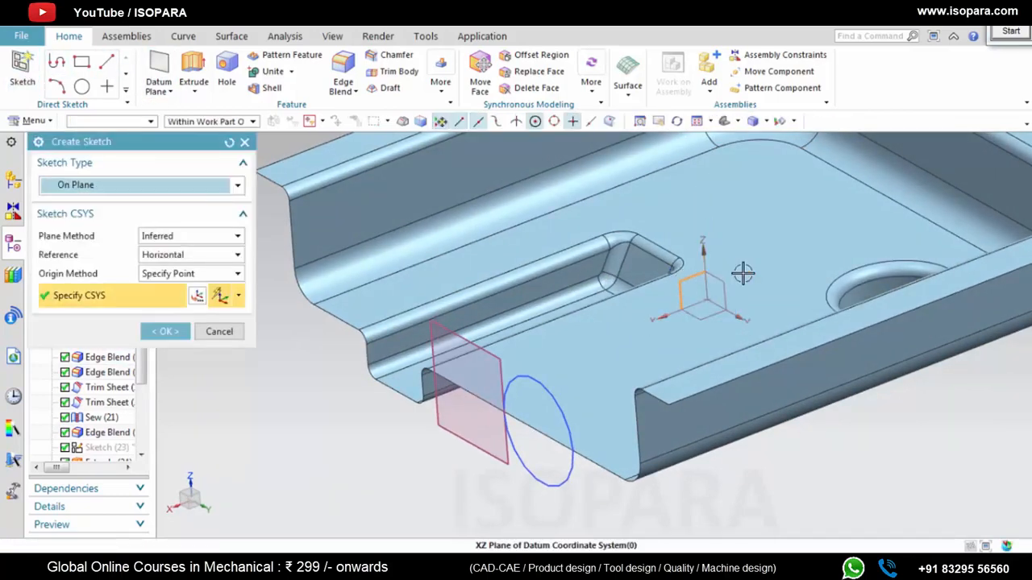
pyautogui.click(682, 279)
pyautogui.middleClick(771, 316)
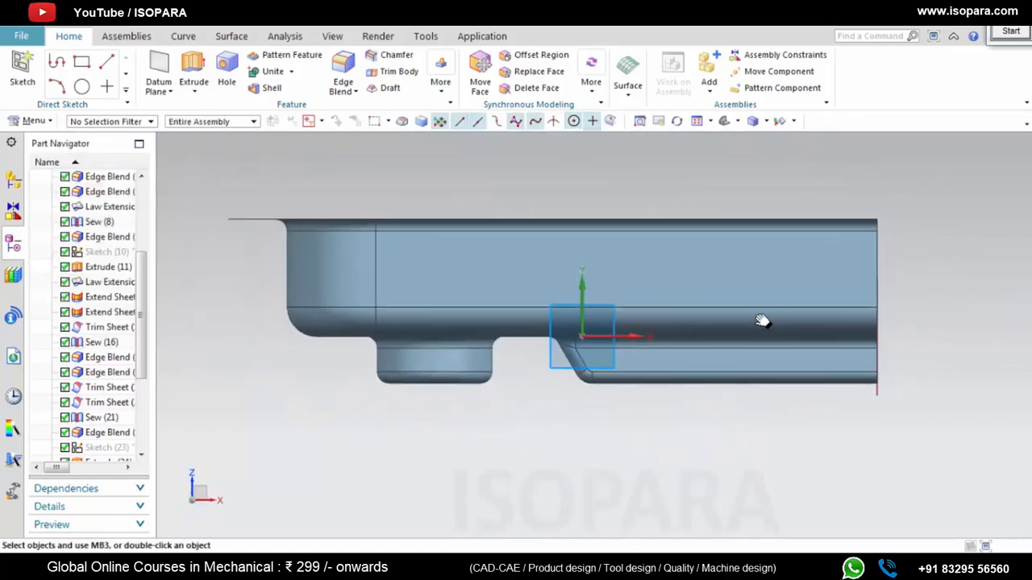
# Step: Sketch a slanted line about 33 mm long from the lower wall edge's endpoint at the open end, sloping down beneath the tray
pyautogui.click(139, 62)
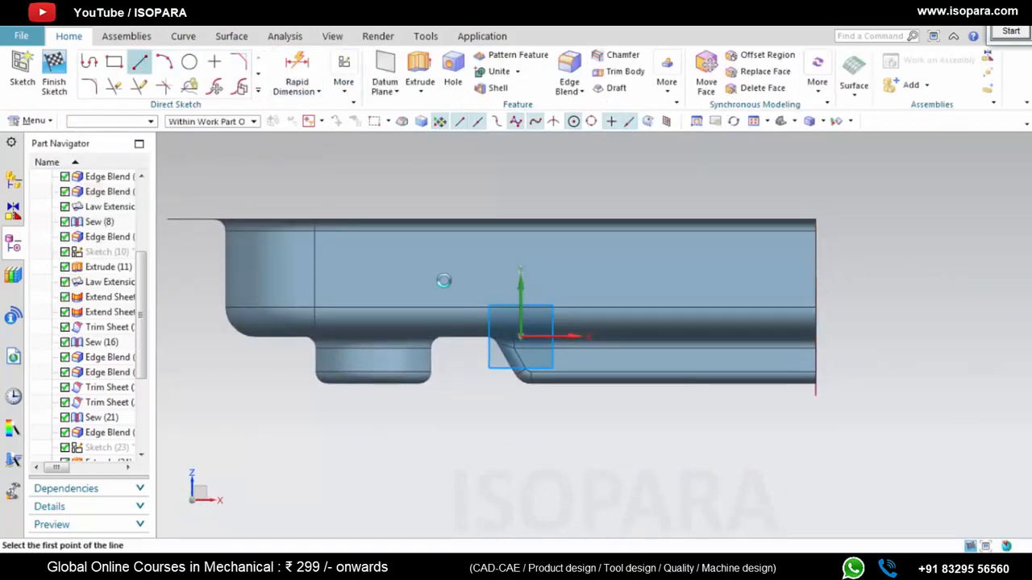
pyautogui.click(815, 307)
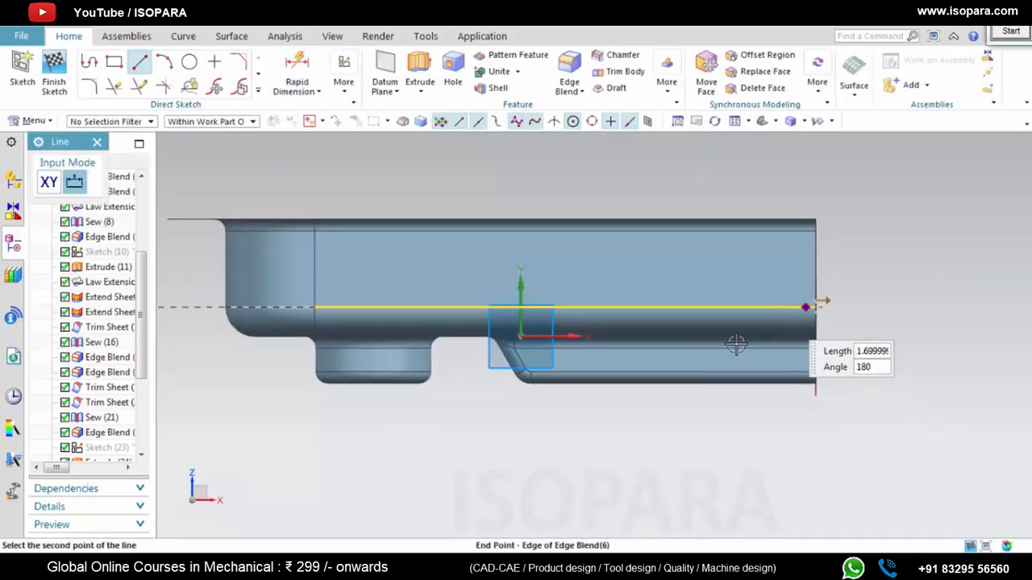
pyautogui.click(652, 412)
pyautogui.press('Escape')
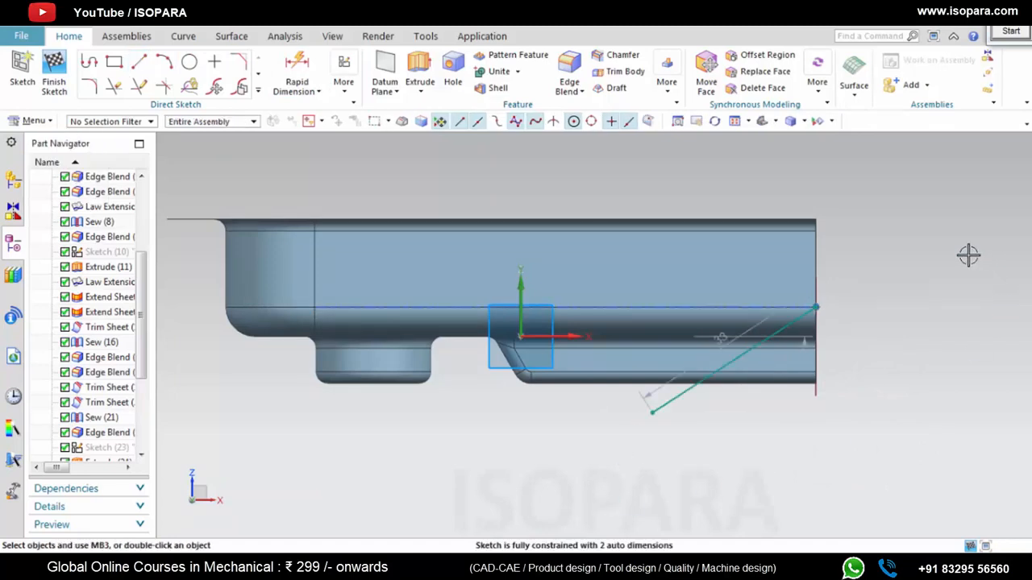
pyautogui.click(297, 72)
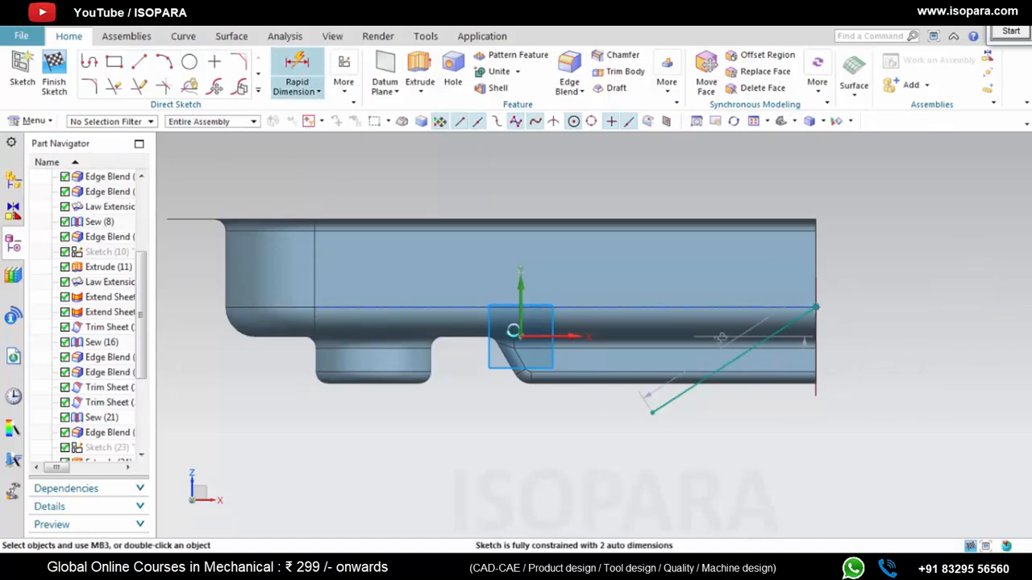
pyautogui.click(537, 336)
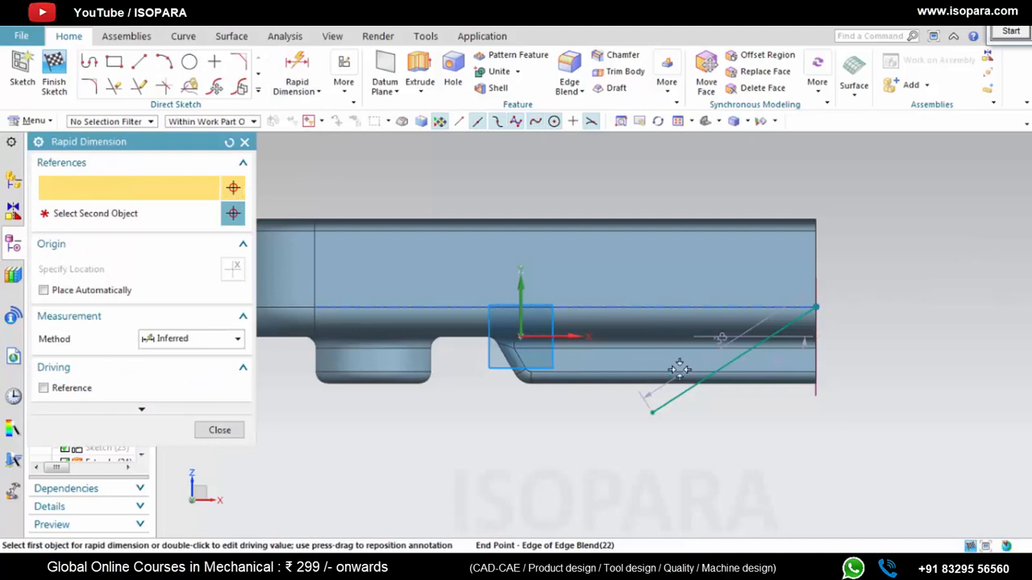
pyautogui.click(725, 364)
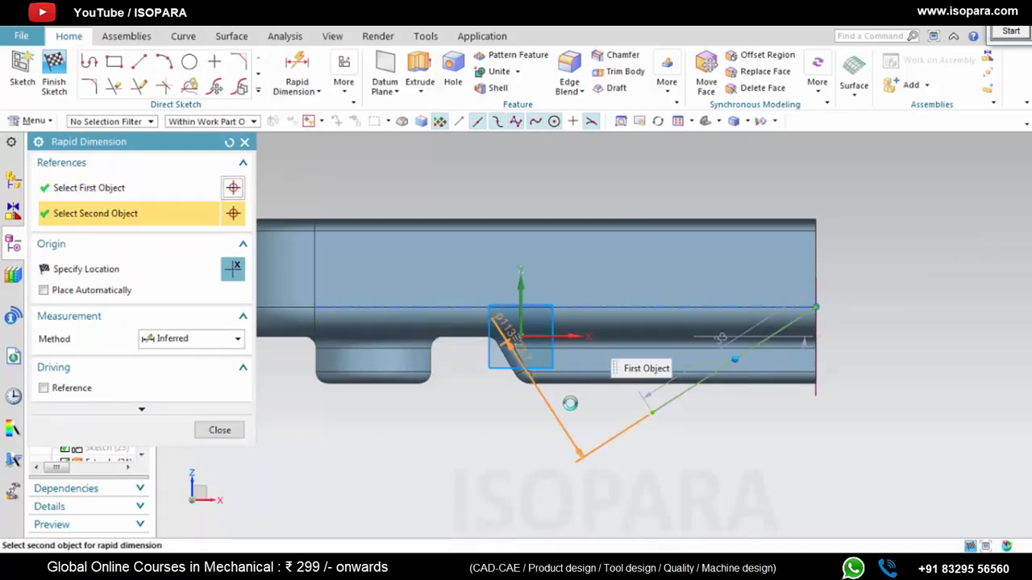
pyautogui.rightClick(574, 413)
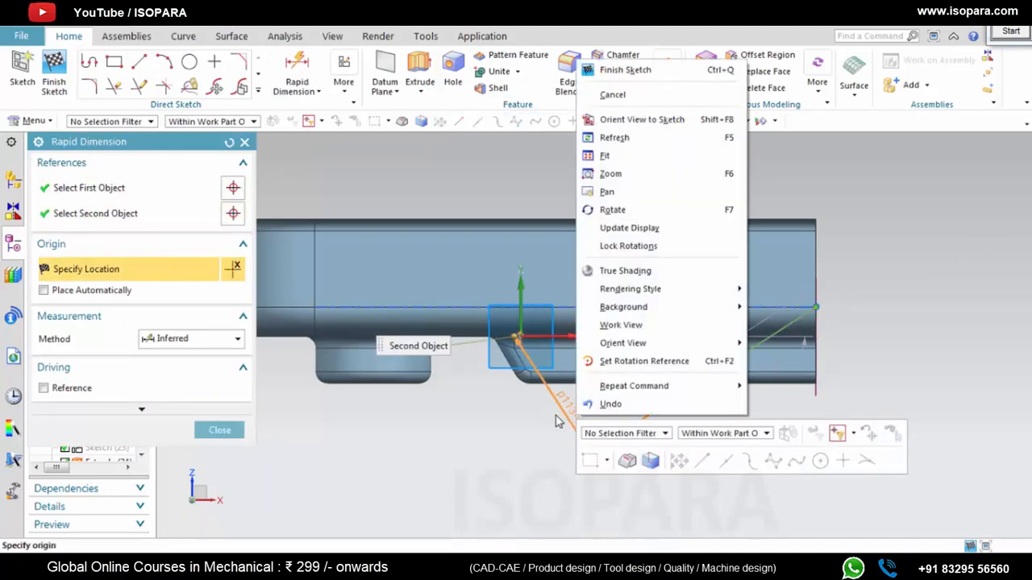
pyautogui.click(555, 422)
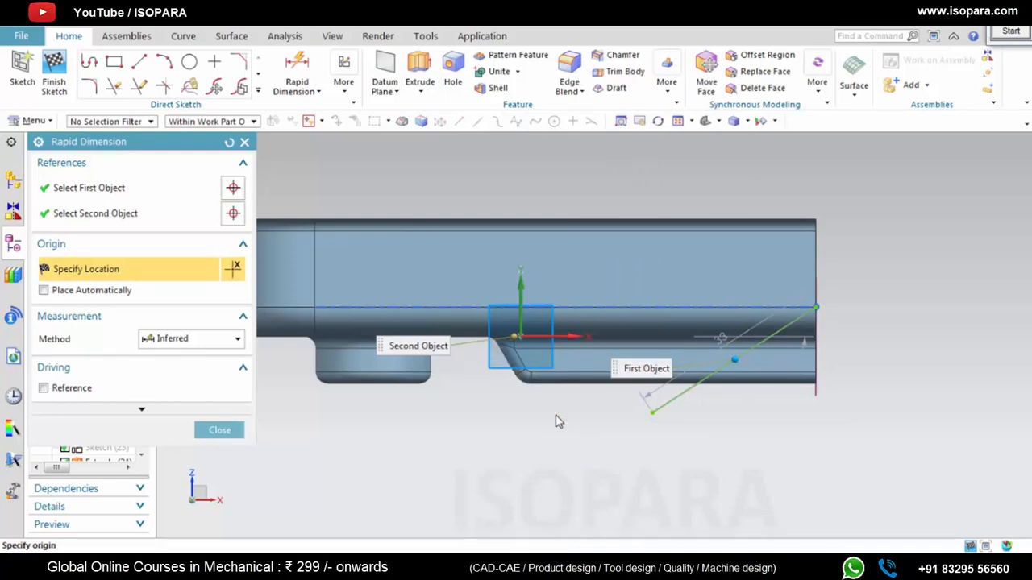
pyautogui.press('Escape')
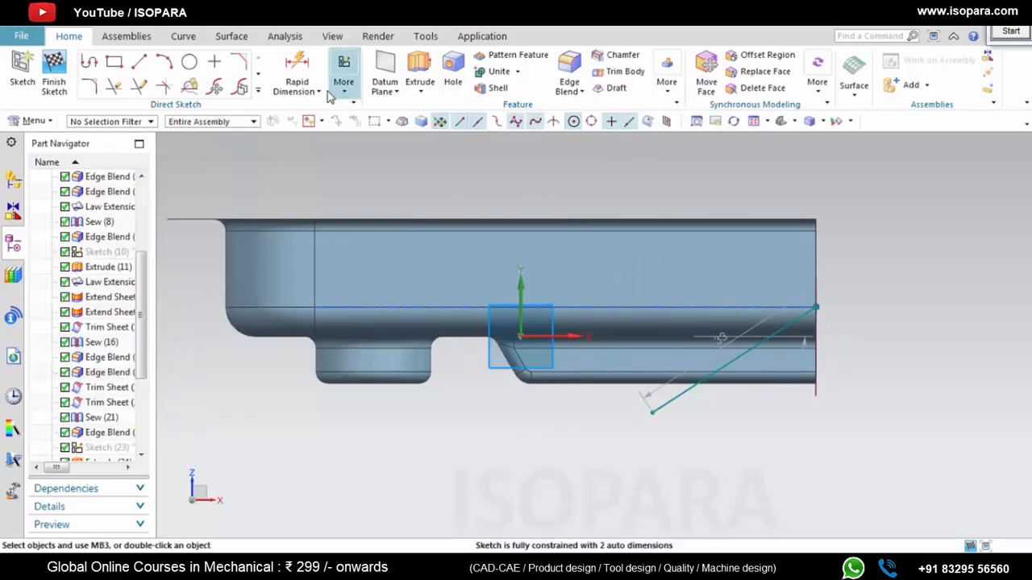
# Step: Dimension the angle between the sketch's vertical axis and the slanted line, set it to 40°, and finish the sketch
pyautogui.click(306, 89)
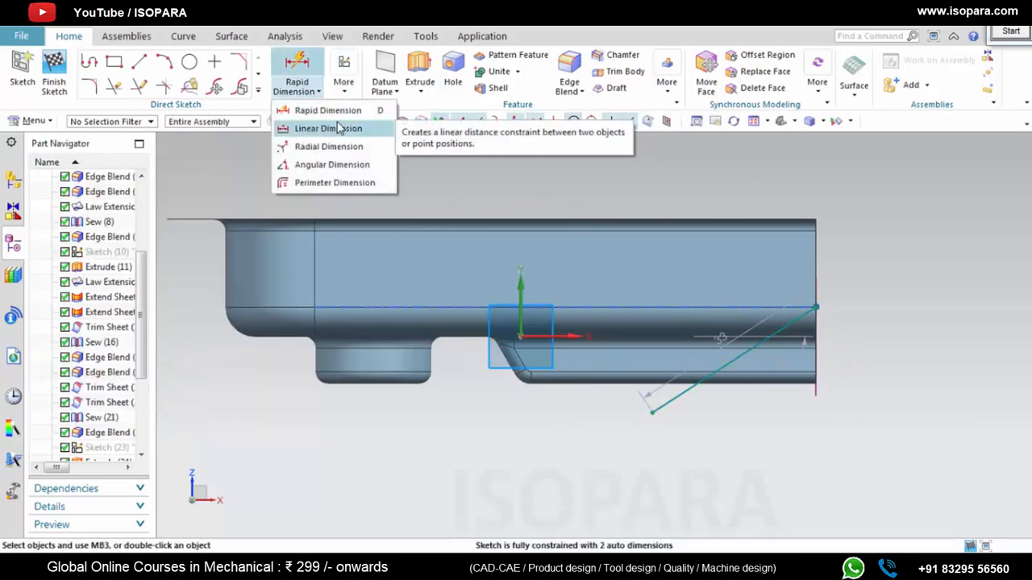
pyautogui.click(343, 164)
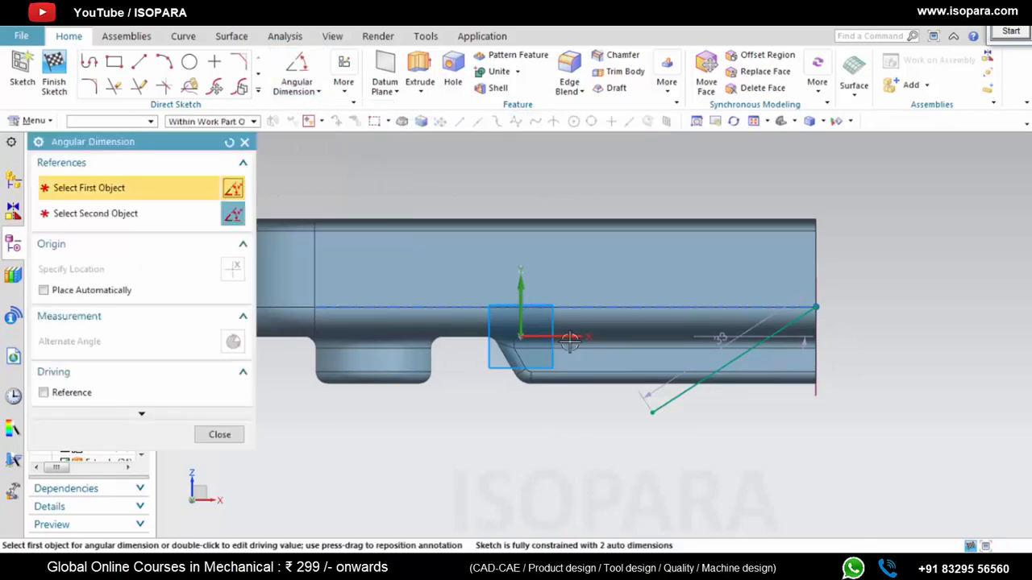
pyautogui.click(522, 321)
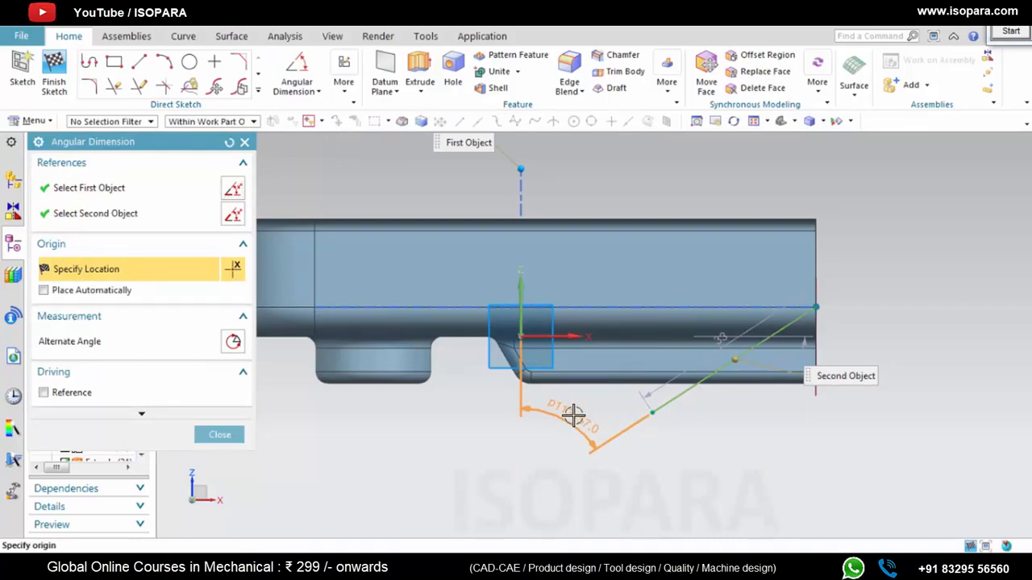
pyautogui.click(573, 414)
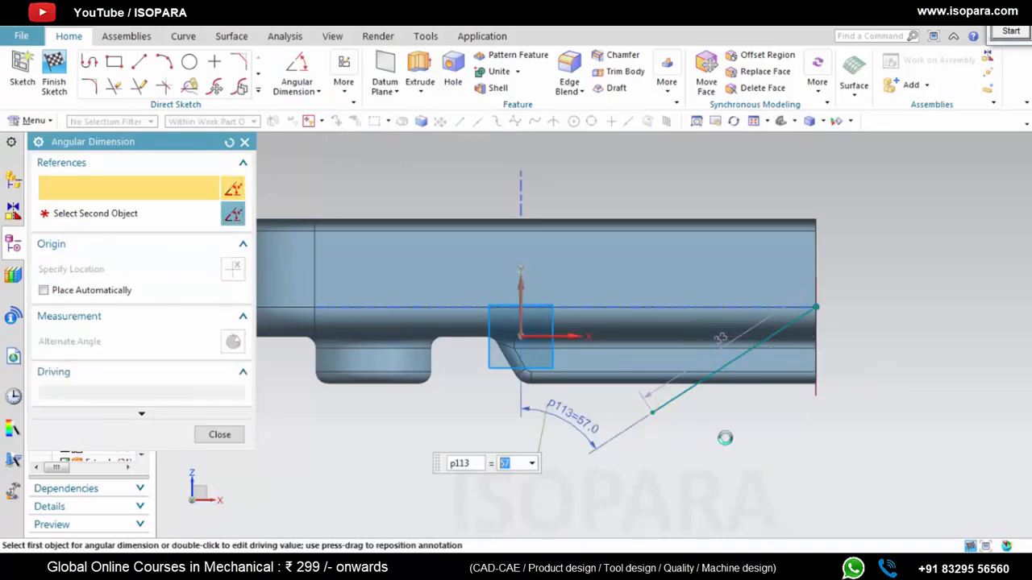
pyautogui.doubleClick(578, 418)
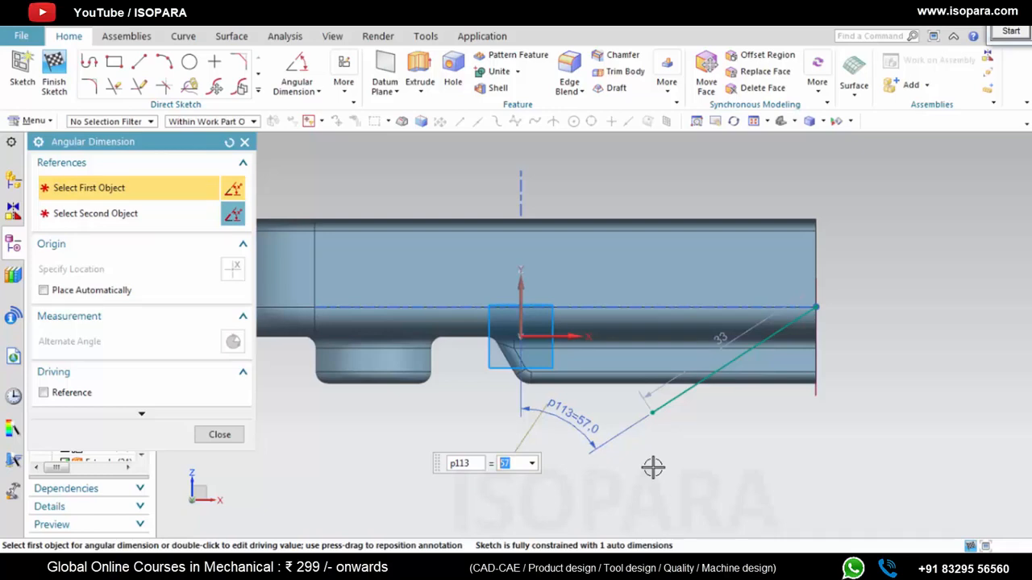
pyautogui.hotkey('alt', 'Tab')
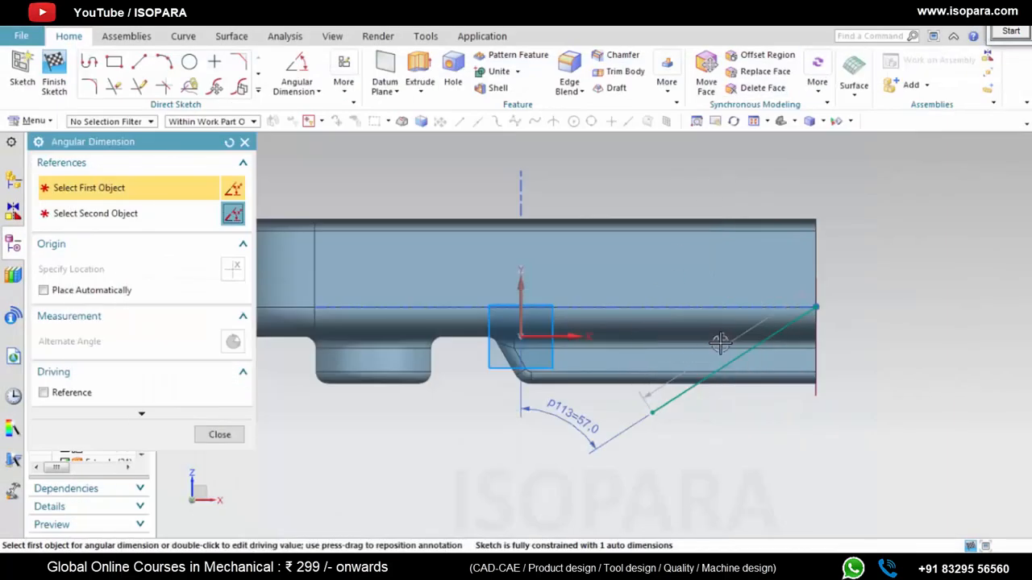
pyautogui.click(581, 416)
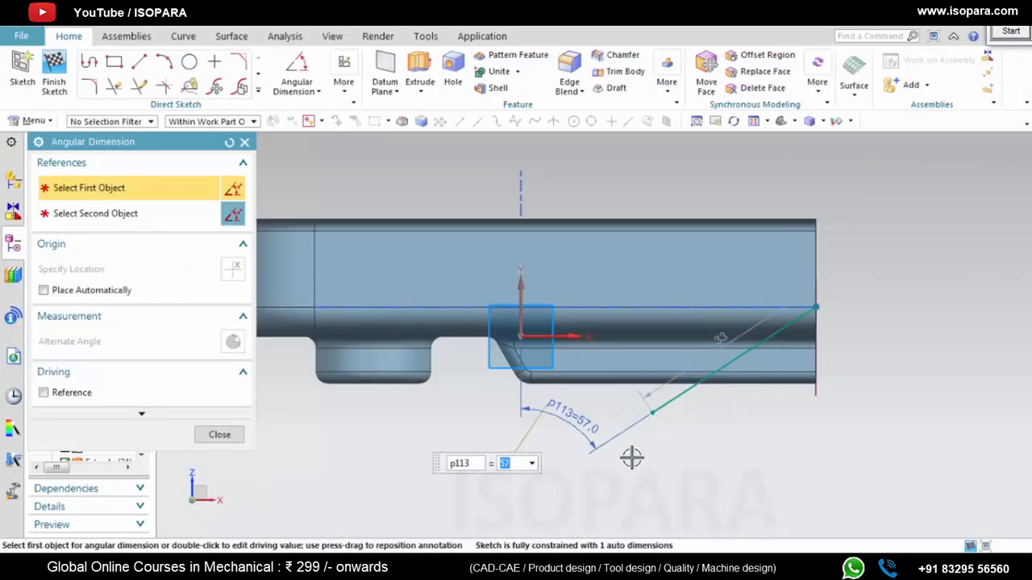
pyautogui.write('40')
pyautogui.press('Return')
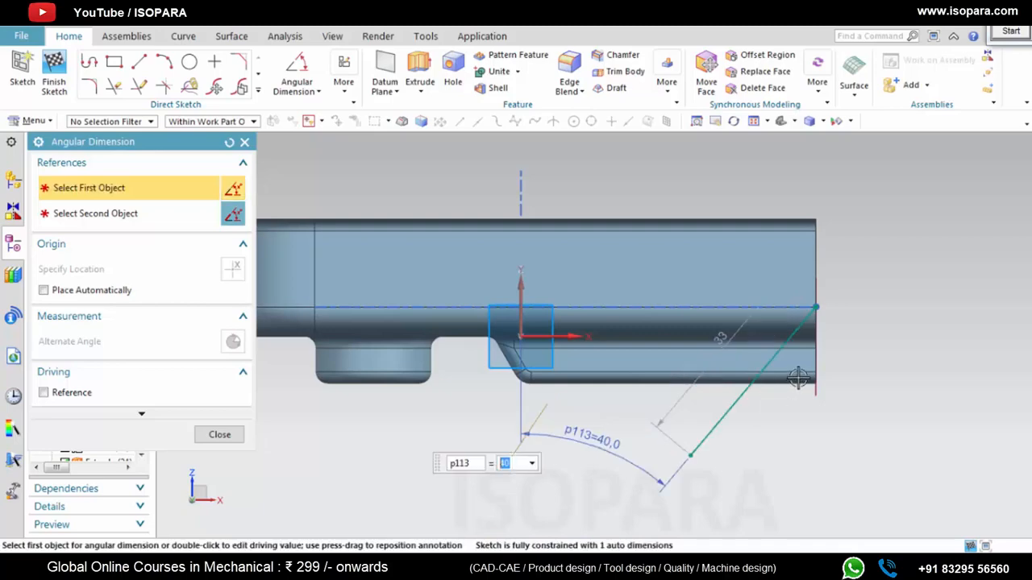
pyautogui.click(54, 73)
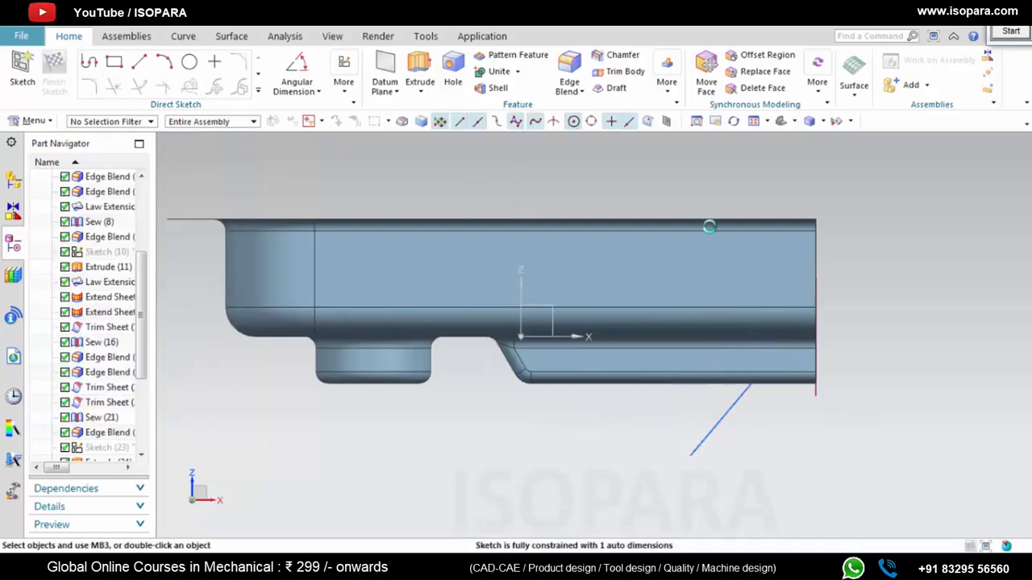
# Step: Try to extrude the circle at the tray's open end using the slanted sketch line as the direction vector
pyautogui.moveTo(617, 343)
pyautogui.mouseDown(button='middle')
pyautogui.moveTo(638, 336)
pyautogui.moveTo(575, 360)
pyautogui.mouseUp(button='middle')
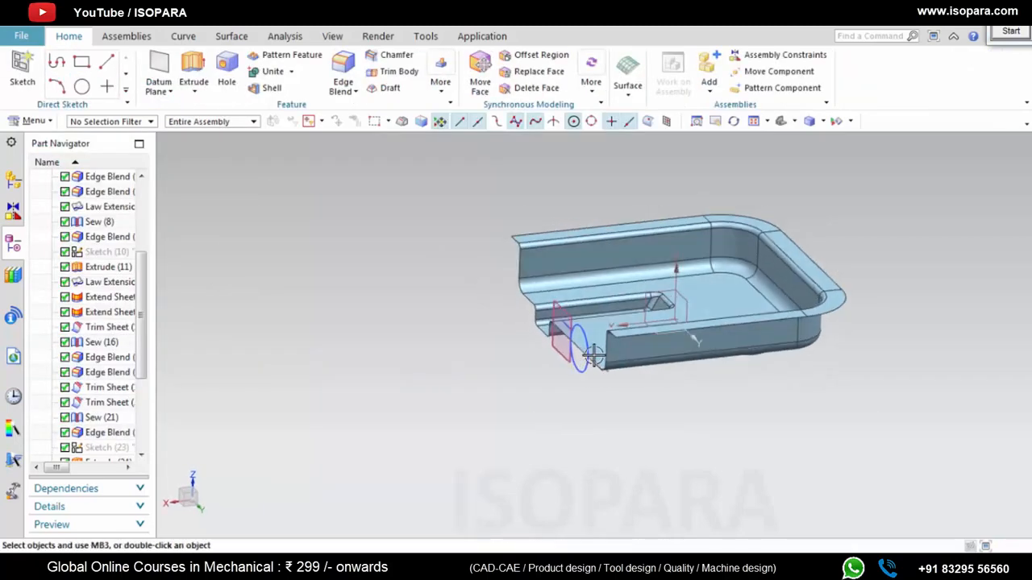
pyautogui.scroll(4, 672, 293)
pyautogui.click(194, 76)
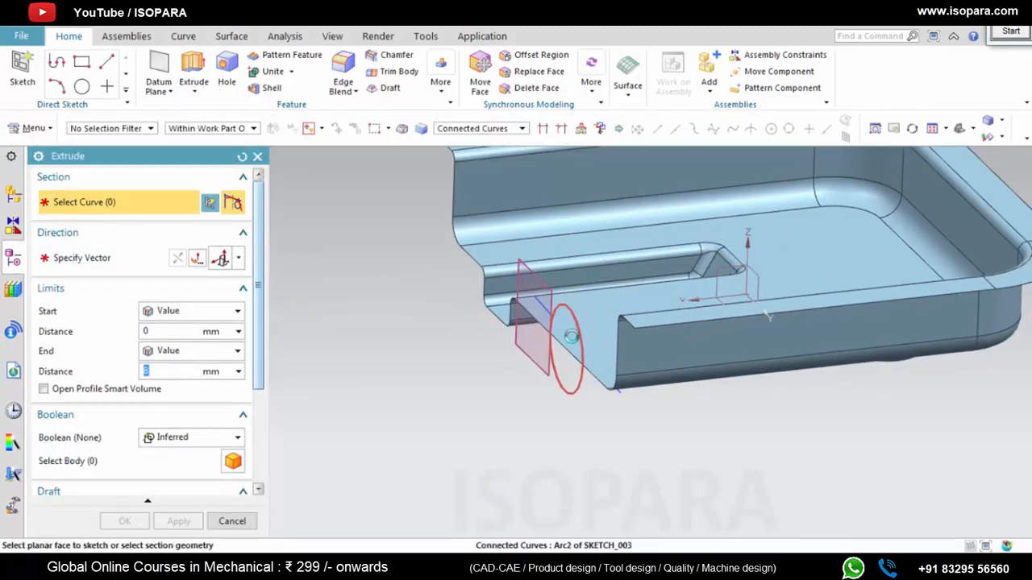
pyautogui.click(571, 336)
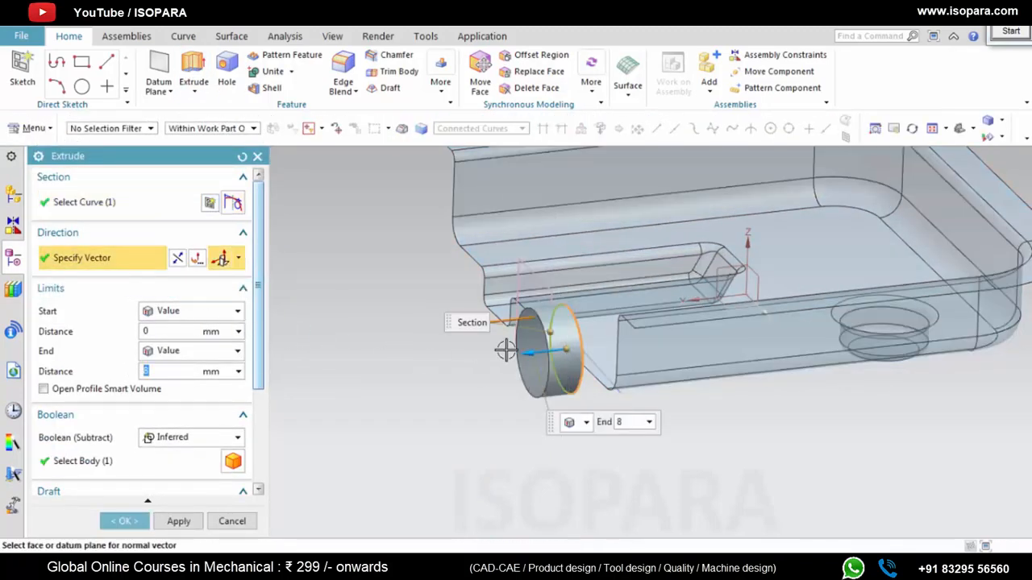
pyautogui.moveTo(578, 372)
pyautogui.mouseDown(button='middle')
pyautogui.moveTo(582, 396)
pyautogui.moveTo(588, 368)
pyautogui.mouseUp(button='middle')
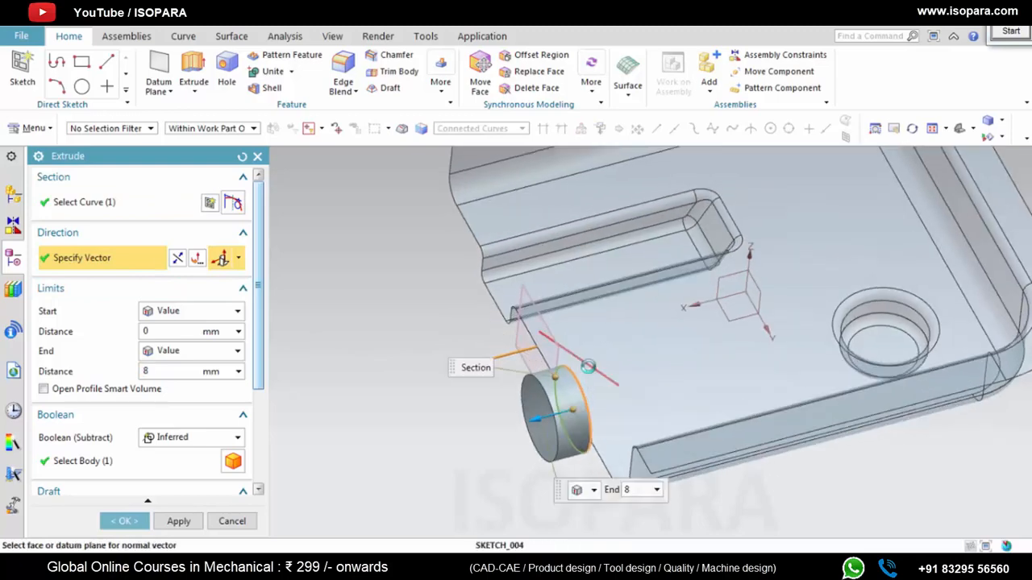
pyautogui.click(667, 370)
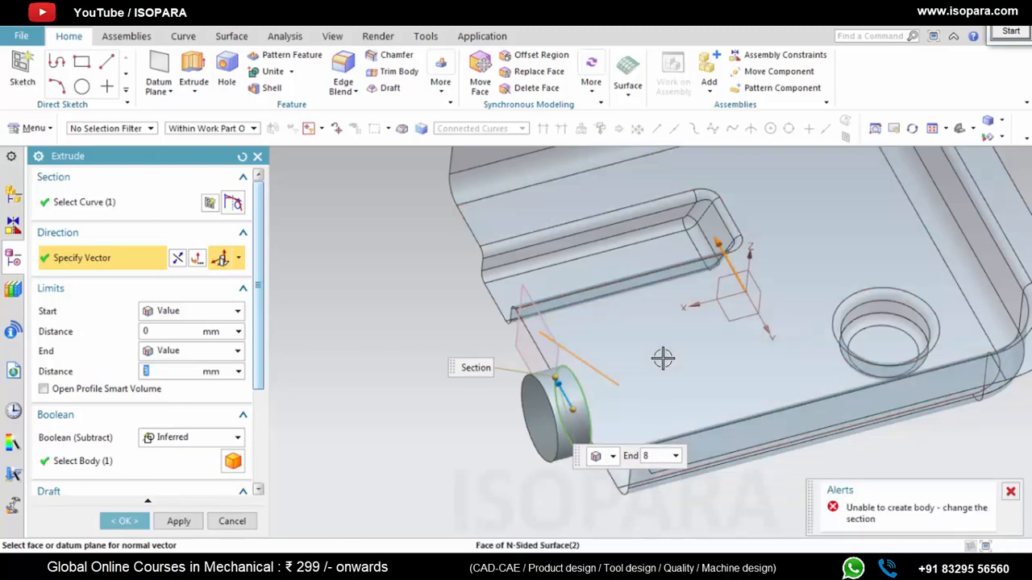
pyautogui.moveTo(663, 357); pyautogui.dragTo(655, 351, button='middle')
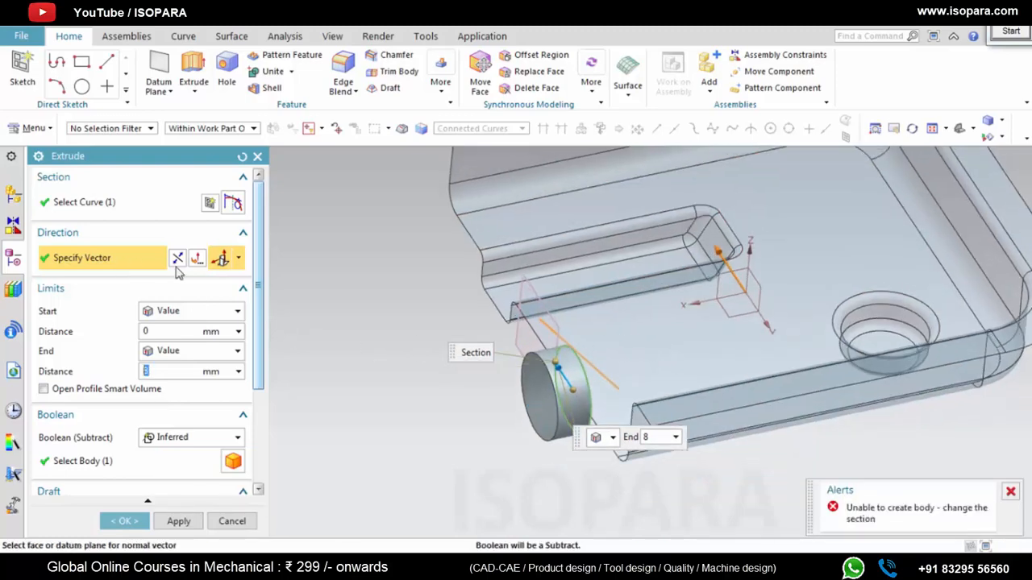
# Step: Try reversing the slanted direction vector of the circle's extrusion, and cancel the extrusion
pyautogui.click(1010, 491)
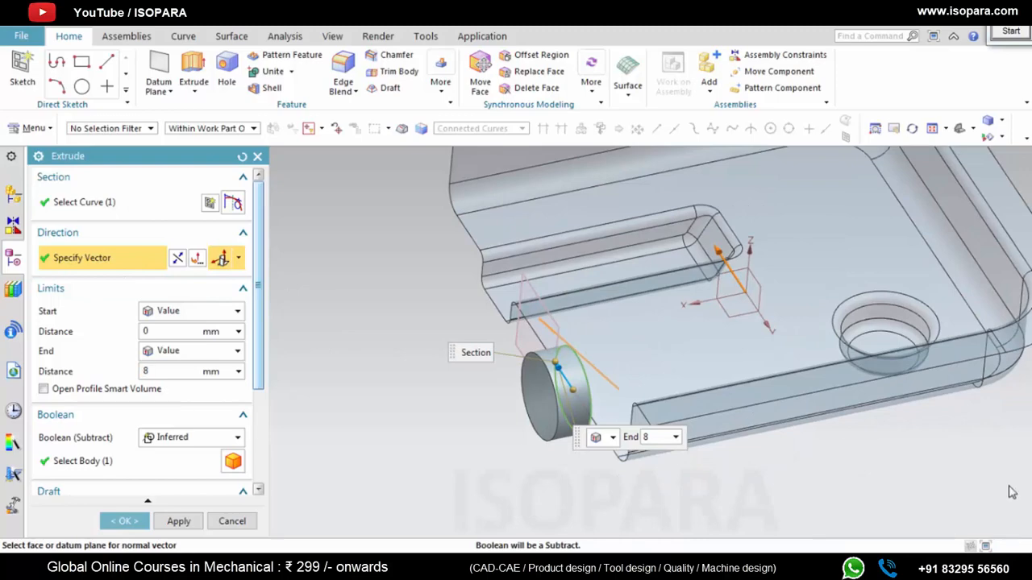
pyautogui.doubleClick(603, 372)
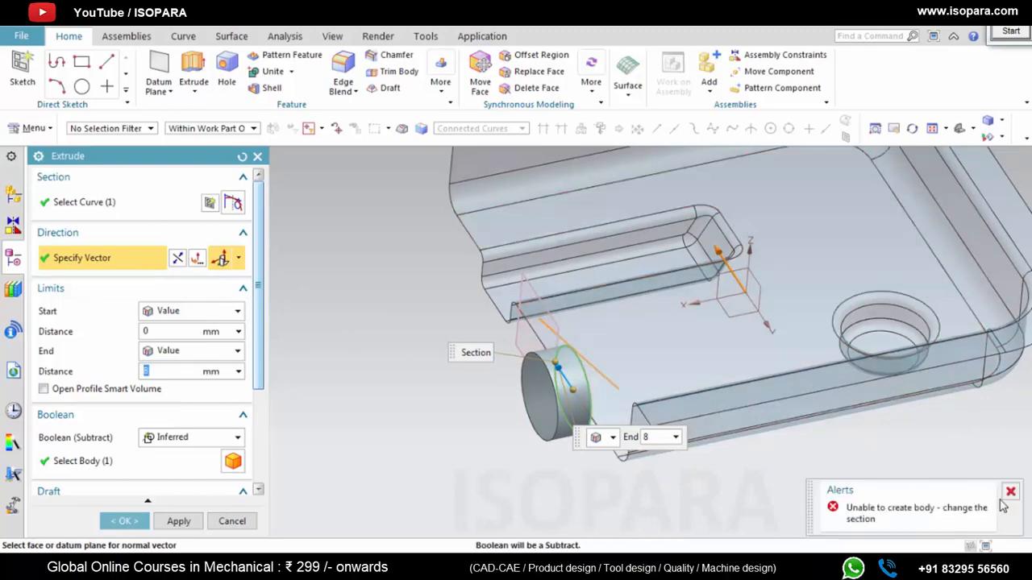
pyautogui.click(1011, 492)
pyautogui.moveTo(808, 435); pyautogui.dragTo(246, 266, button='middle')
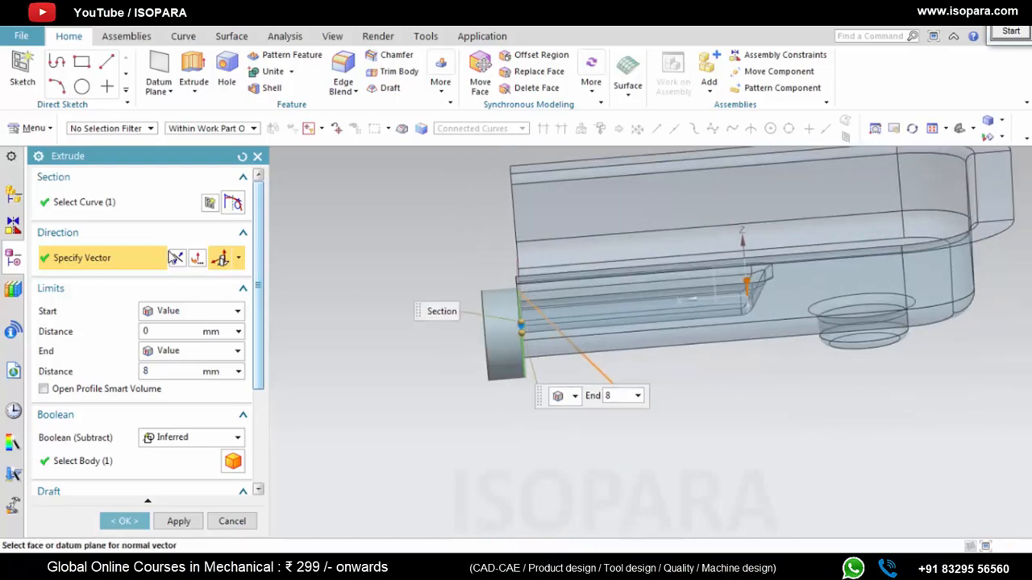
pyautogui.moveTo(626, 295); pyautogui.dragTo(774, 379, button='middle')
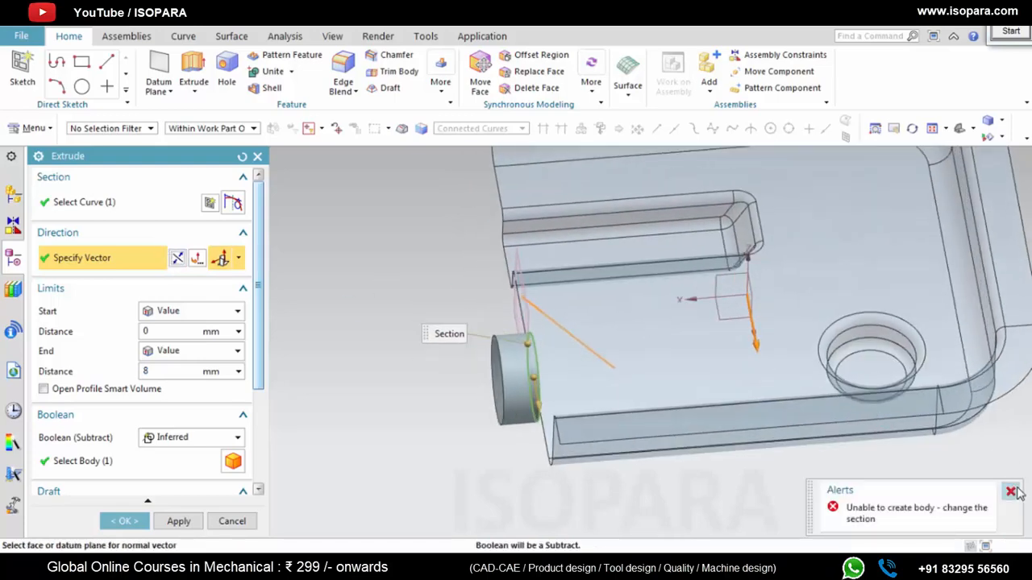
pyautogui.moveTo(339, 250); pyautogui.dragTo(346, 246, button='middle')
pyautogui.click(176, 258)
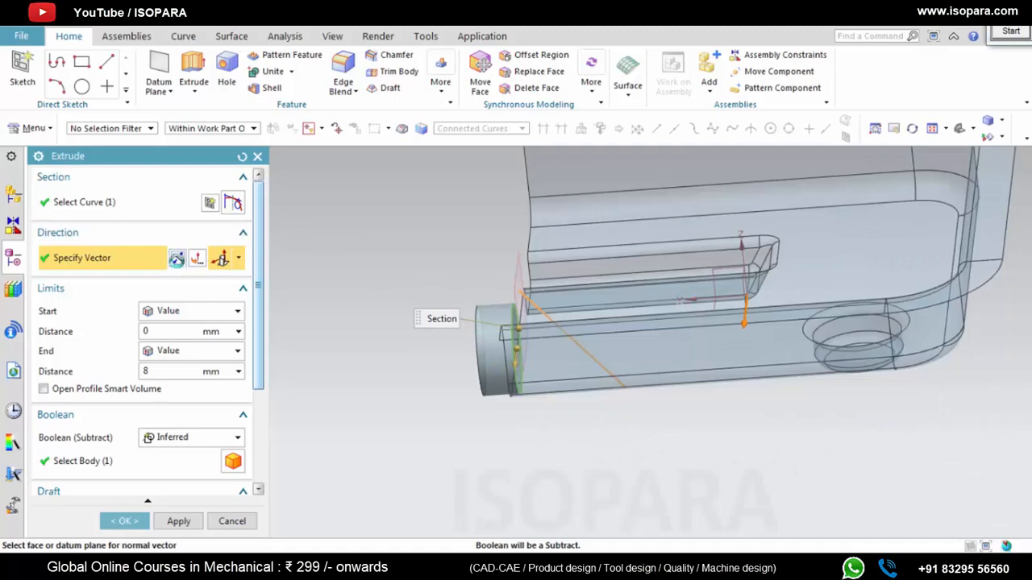
pyautogui.click(1010, 491)
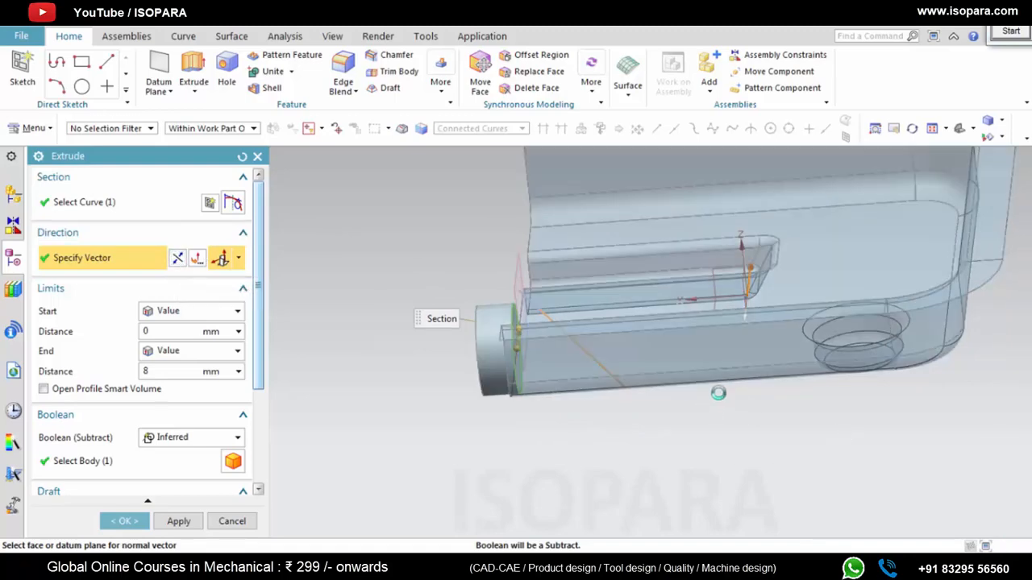
pyautogui.press('Escape')
# Step: Check the tray's drawing, set the slanted line's angle to the sketch's vertical axis to 150-90 degrees, and finish the sketch
pyautogui.moveTo(640, 346); pyautogui.dragTo(669, 354, button='middle')
pyautogui.hotkey('alt', 'Tab')
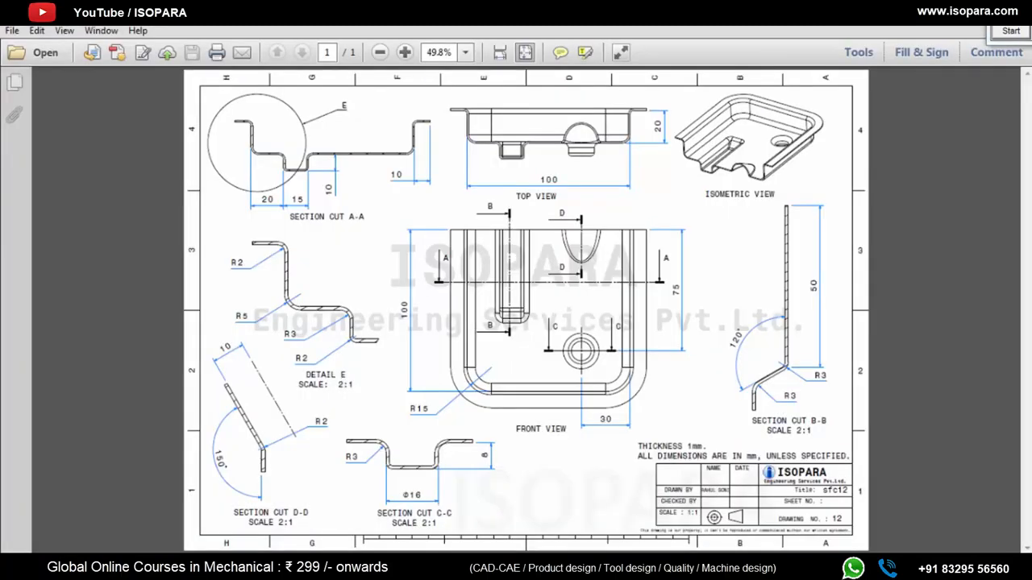
pyautogui.hotkey('alt', 'Tab')
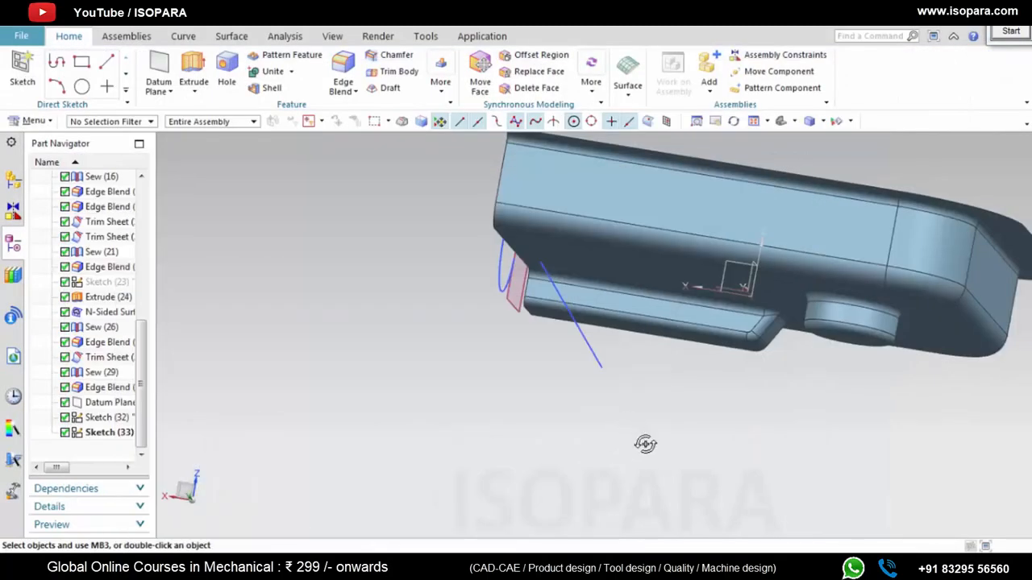
pyautogui.moveTo(645, 441); pyautogui.dragTo(542, 316, button='middle')
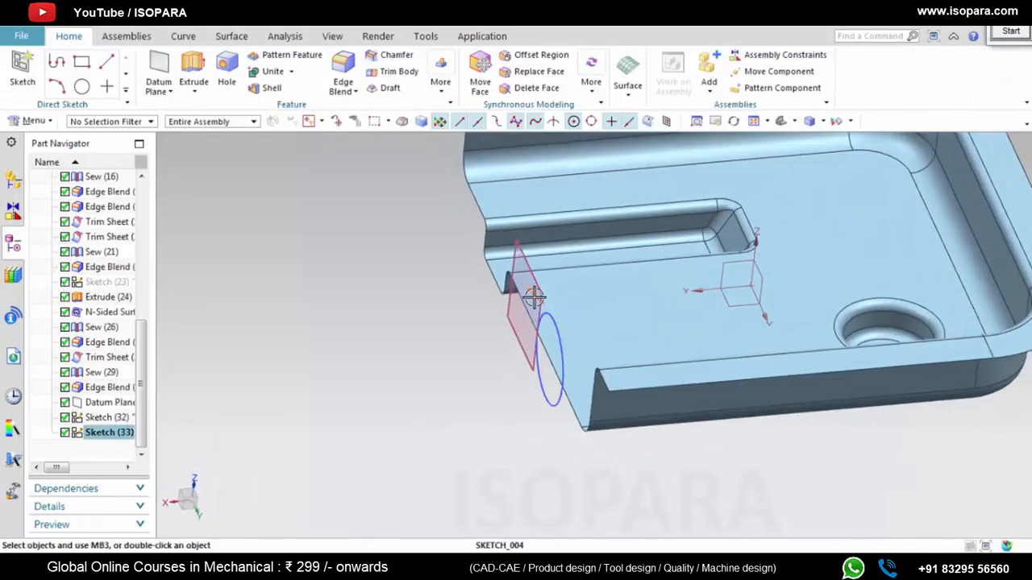
pyautogui.doubleClick(534, 297)
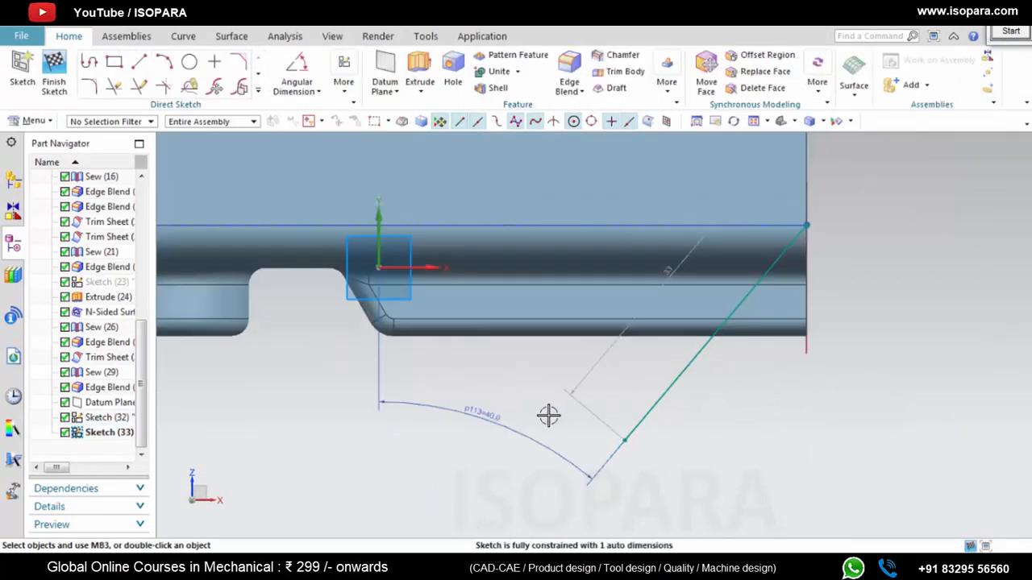
pyautogui.doubleClick(480, 414)
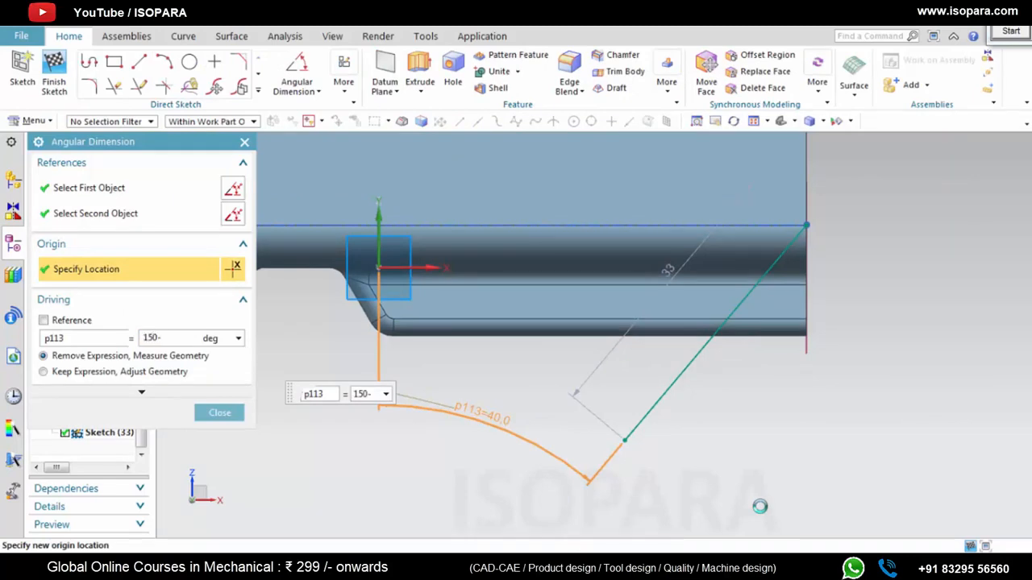
pyautogui.press('Return')
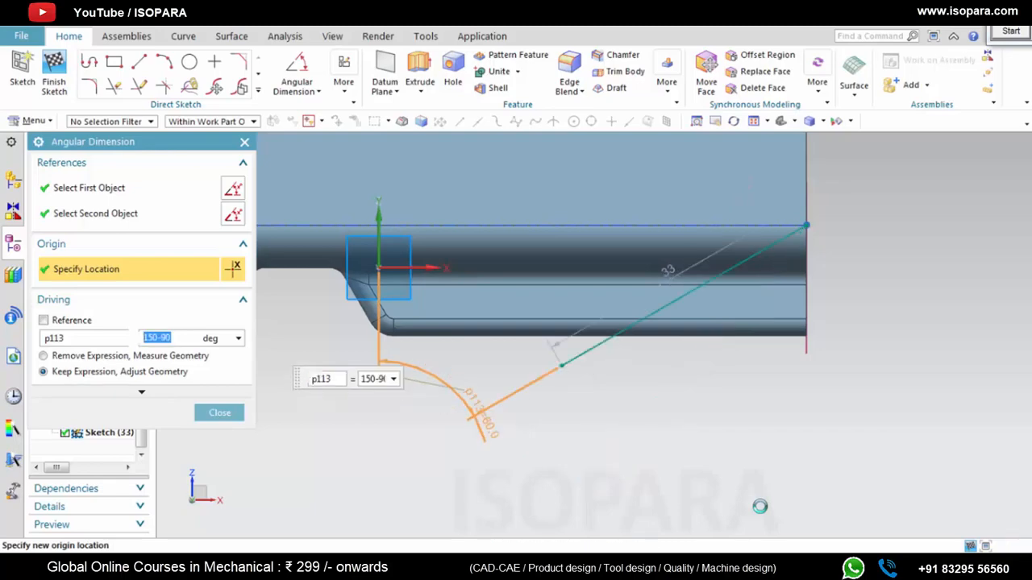
pyautogui.click(53, 66)
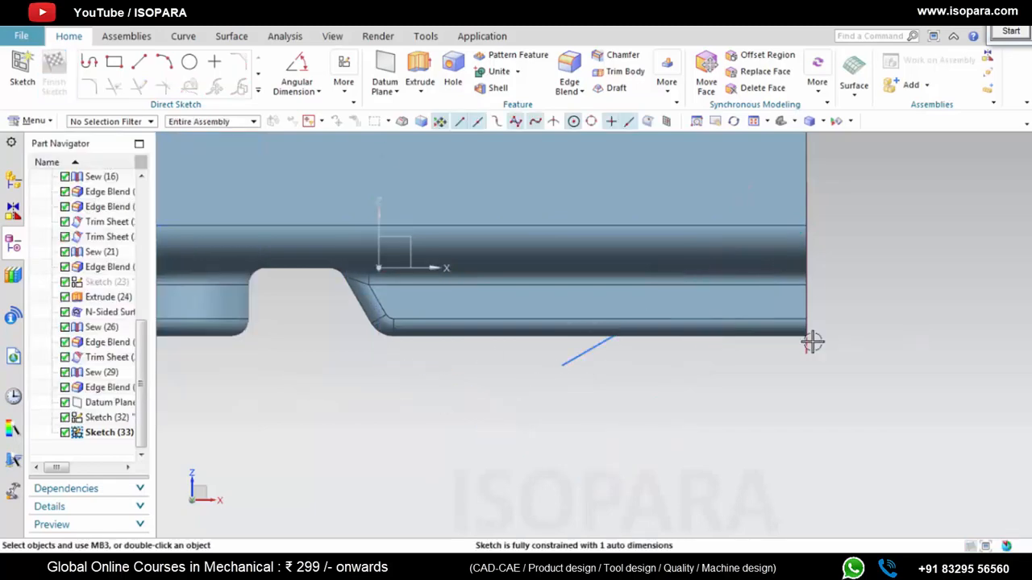
# Step: Retry extruding the circle into the tray along the re-angled slanted line, and cancel the extrusion
pyautogui.moveTo(733, 330)
pyautogui.mouseDown(button='middle')
pyautogui.moveTo(615, 365)
pyautogui.moveTo(608, 382)
pyautogui.moveTo(576, 379)
pyautogui.moveTo(617, 377)
pyautogui.mouseUp(button='middle')
pyautogui.scroll(-3, 576, 379)
pyautogui.click(194, 72)
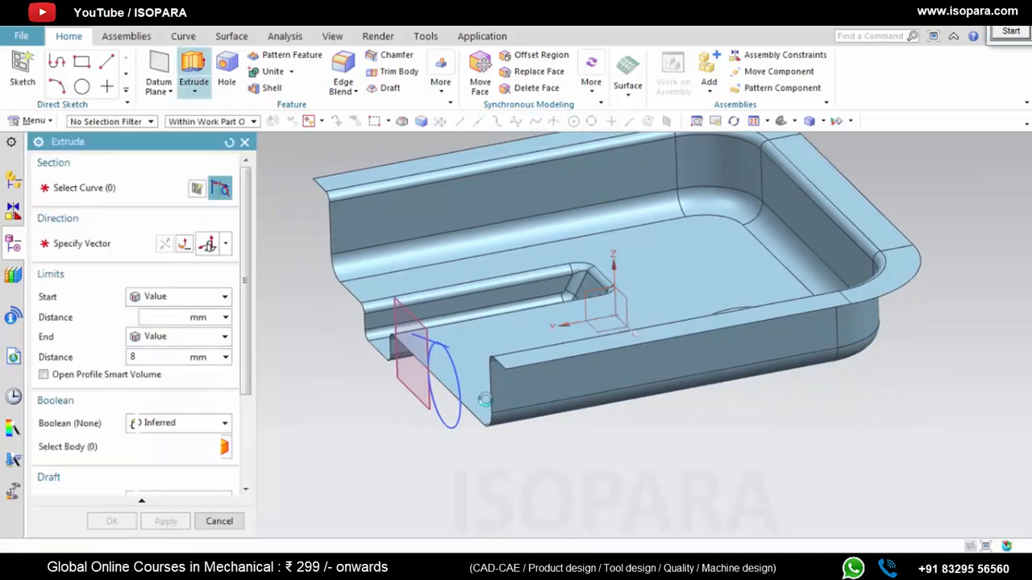
pyautogui.click(457, 388)
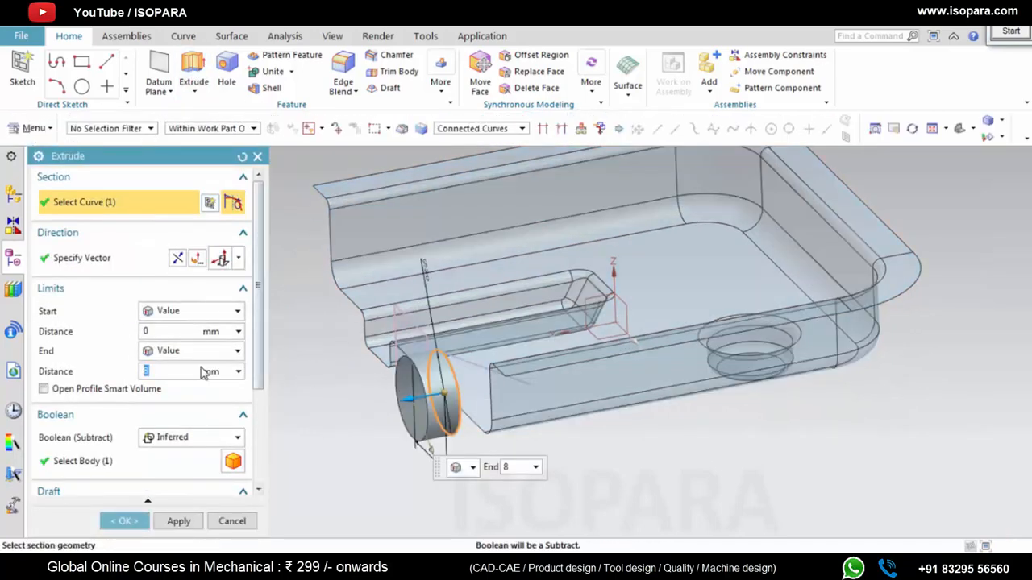
pyautogui.click(179, 261)
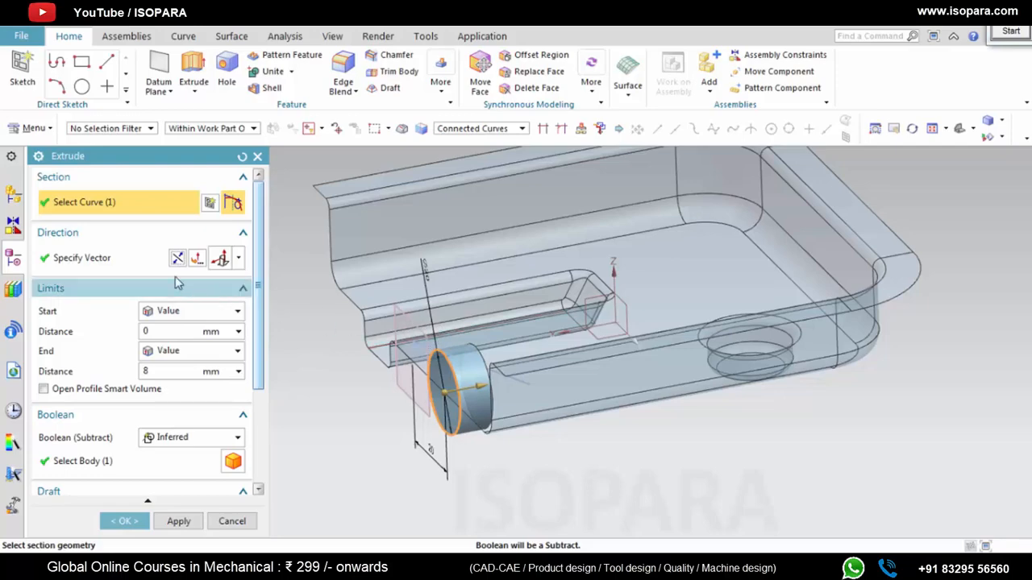
pyautogui.click(121, 258)
pyautogui.moveTo(472, 417); pyautogui.dragTo(484, 392, button='middle')
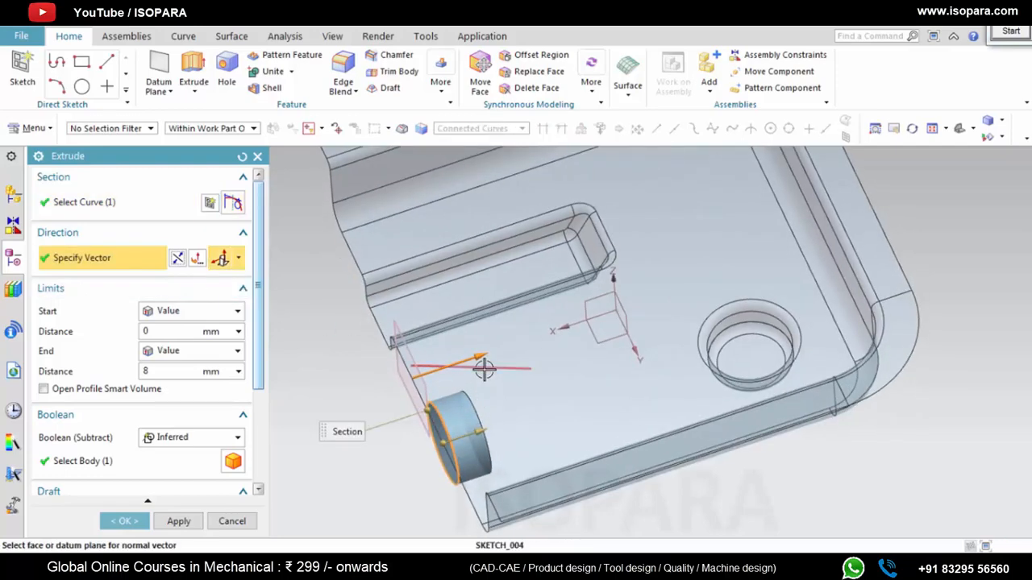
pyautogui.moveTo(534, 425); pyautogui.dragTo(556, 379, button='middle')
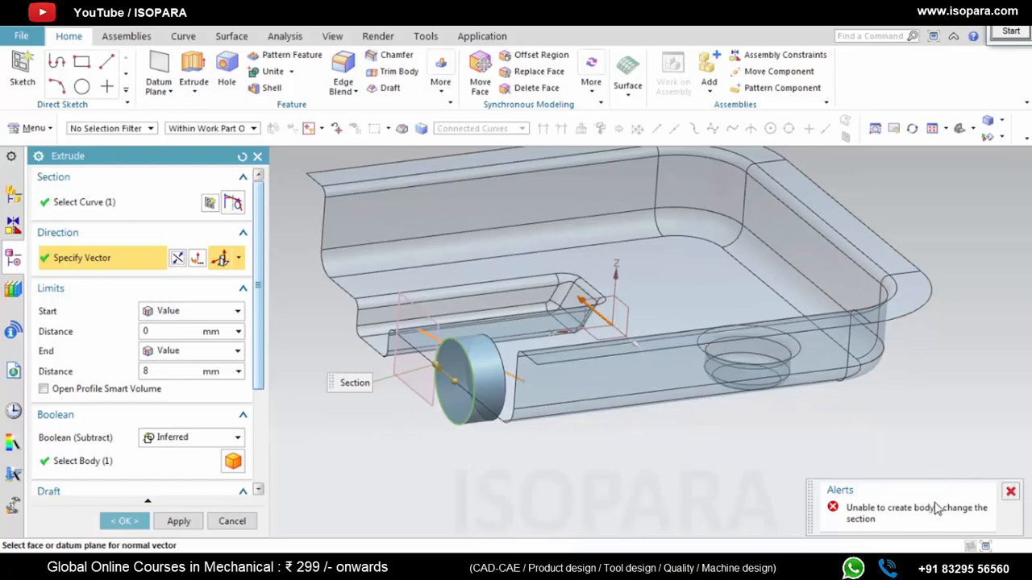
pyautogui.moveTo(519, 385); pyautogui.dragTo(528, 387, button='middle')
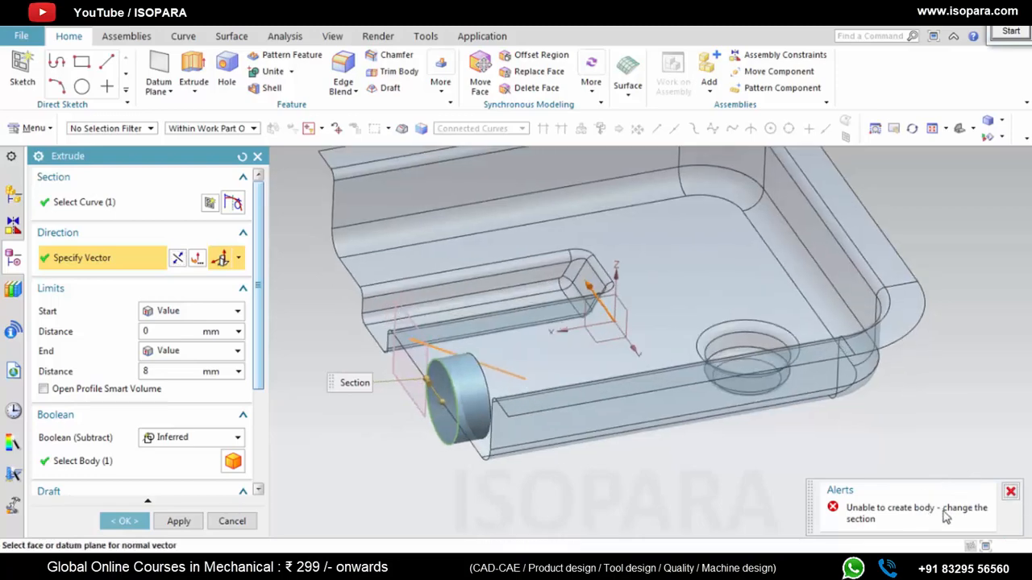
pyautogui.moveTo(604, 417); pyautogui.dragTo(510, 360, button='middle')
pyautogui.click(232, 520)
# Step: Start a Law Extension on the circle at the tray's open end and set its type to Vector
pyautogui.scroll(-3, 507, 367)
pyautogui.scroll(4, 509, 363)
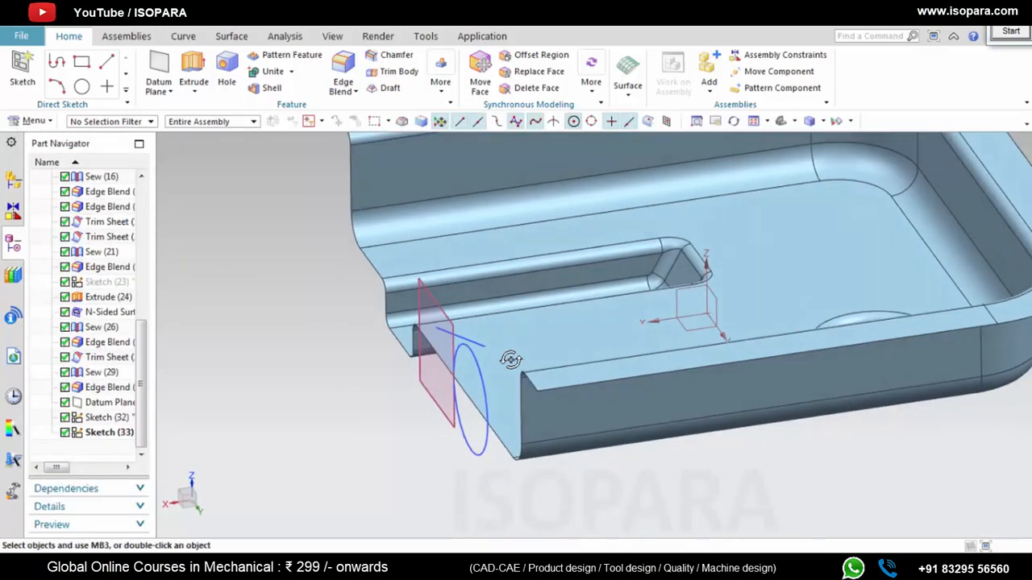
pyautogui.scroll(3, 510, 359)
pyautogui.scroll(-2, 511, 360)
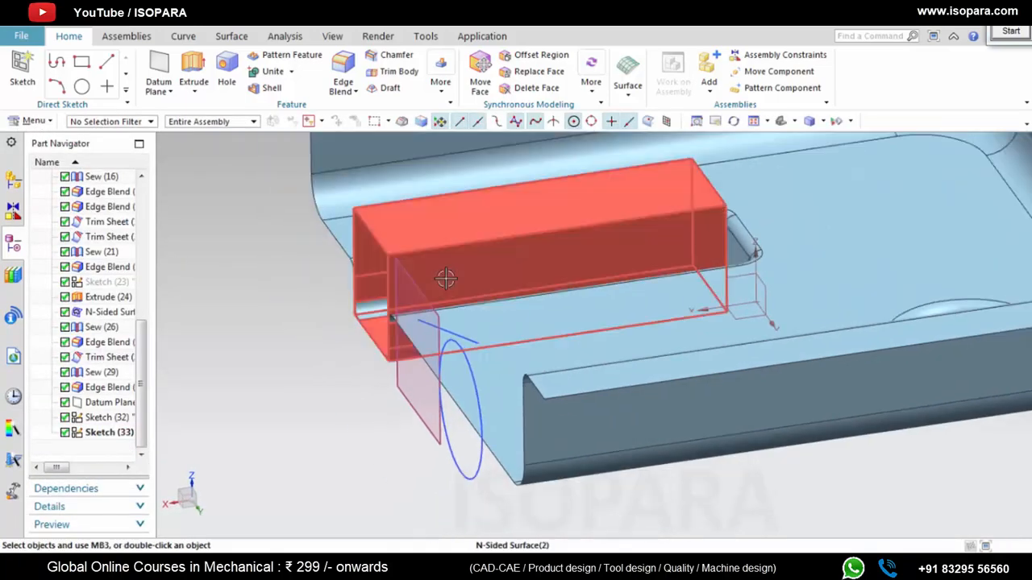
pyautogui.click(232, 36)
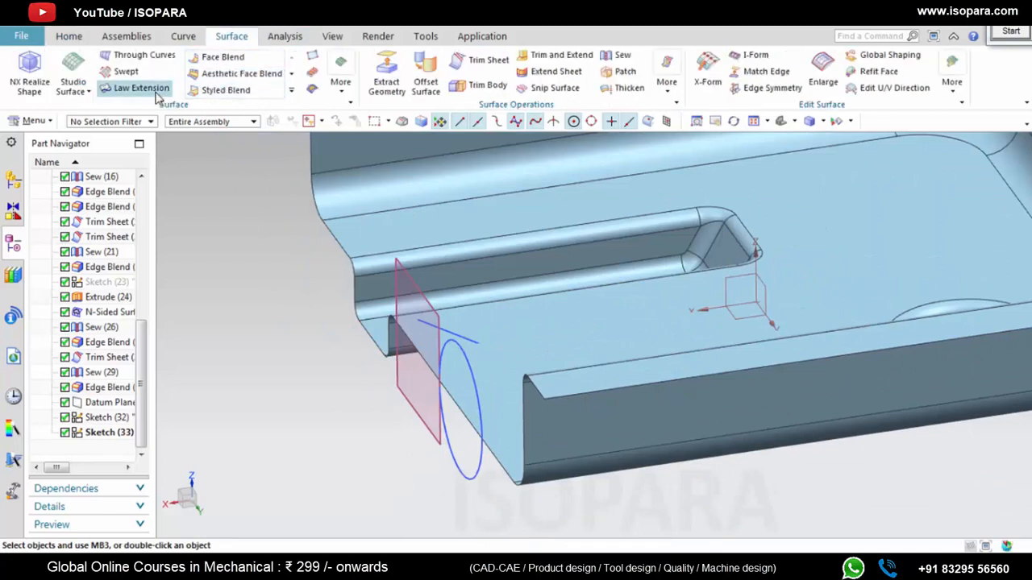
pyautogui.click(156, 92)
pyautogui.click(436, 391)
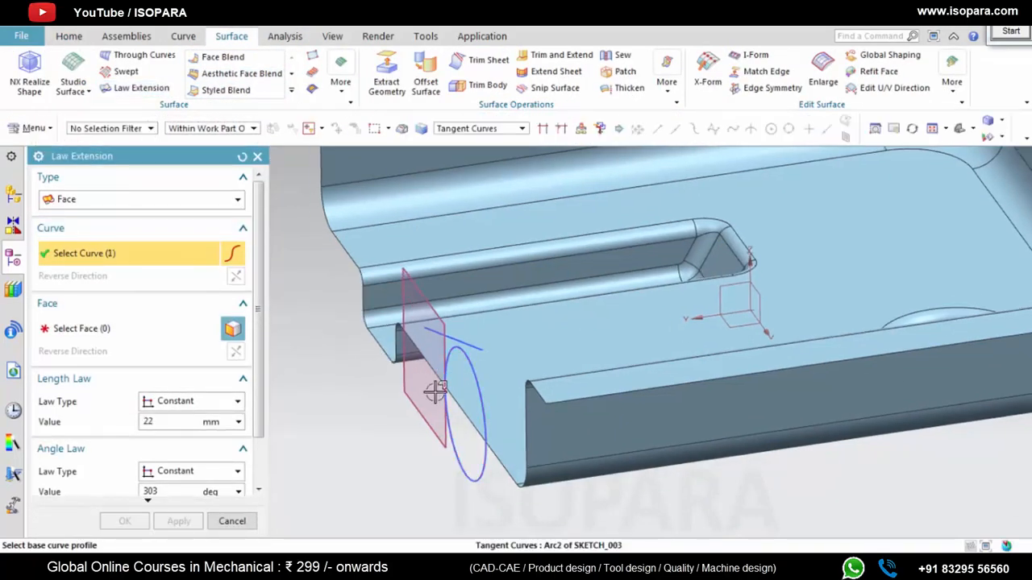
pyautogui.click(105, 200)
pyautogui.click(105, 233)
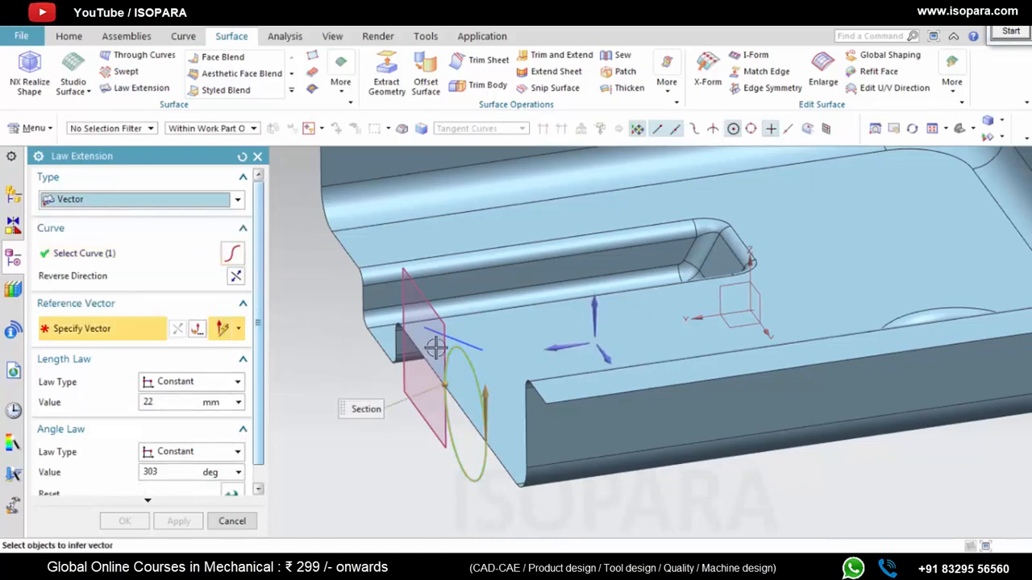
# Step: Specify the slanted line as the Law Extension's reference vector and reverse its direction
pyautogui.click(533, 440)
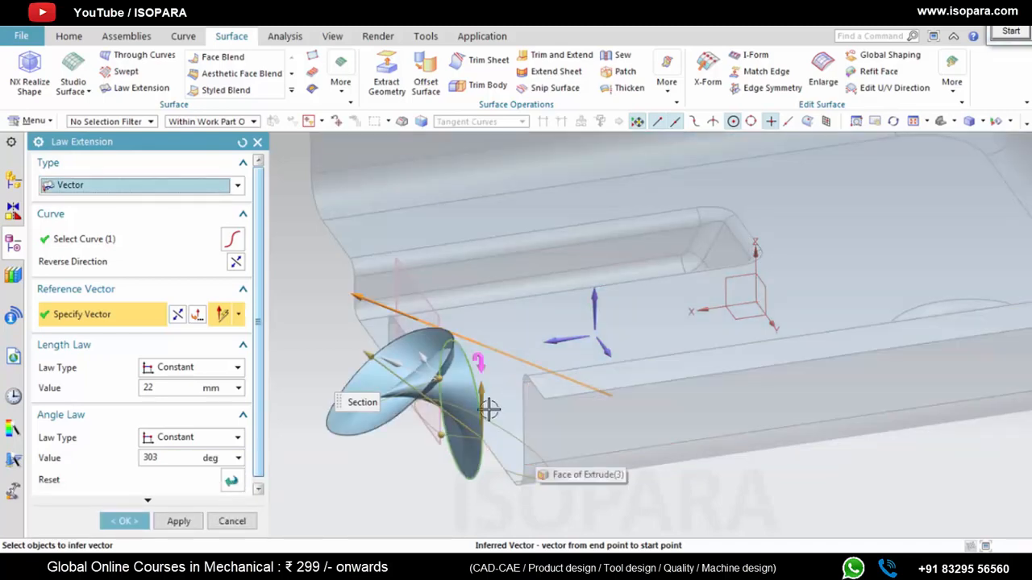
pyautogui.moveTo(488, 410)
pyautogui.mouseDown(button='middle')
pyautogui.moveTo(499, 410)
pyautogui.moveTo(491, 466)
pyautogui.moveTo(484, 395)
pyautogui.mouseUp(button='middle')
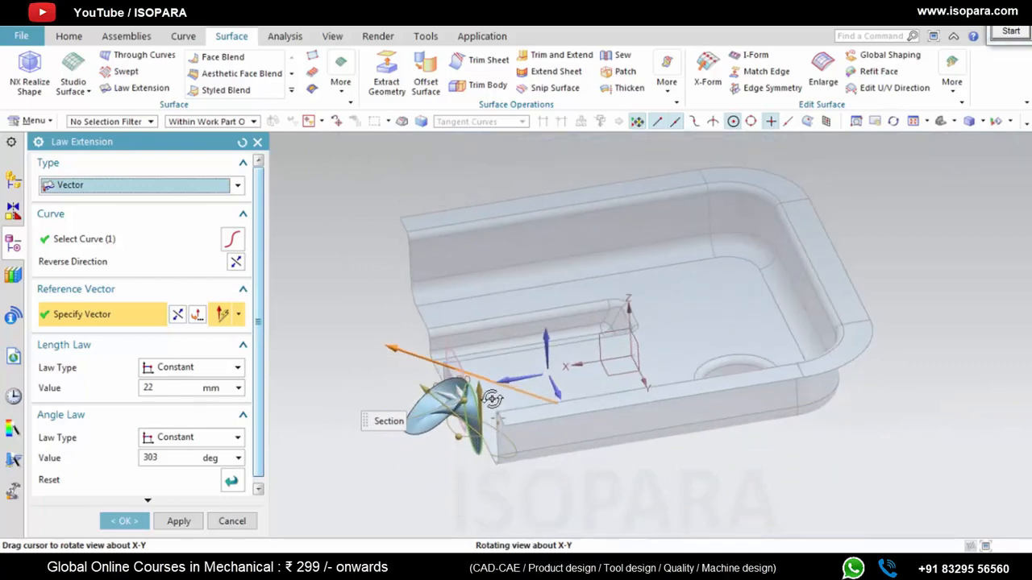
pyautogui.click(178, 317)
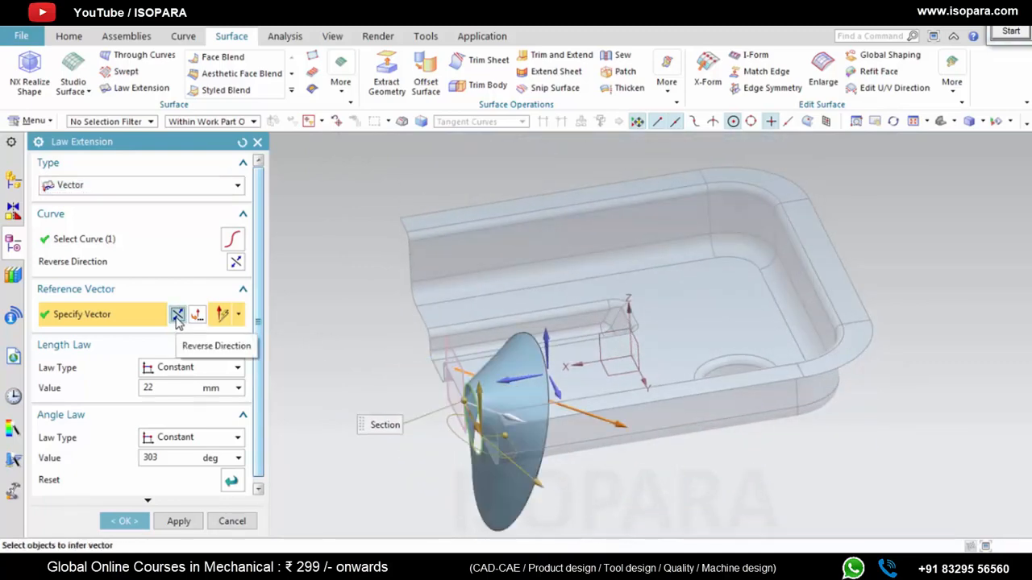
# Step: Enter a new constant angle for the Law Extension and create the 22 mm extension from the circle
pyautogui.scroll(-3, 541, 396)
pyautogui.moveTo(527, 396); pyautogui.dragTo(550, 387, button='middle')
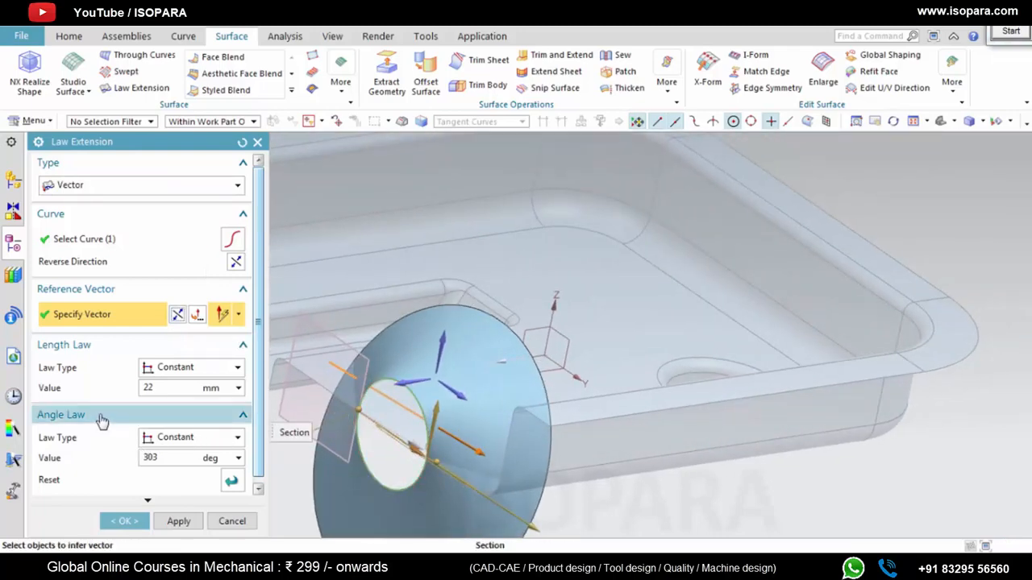
pyautogui.scroll(-1, 150, 397)
pyautogui.click(179, 452)
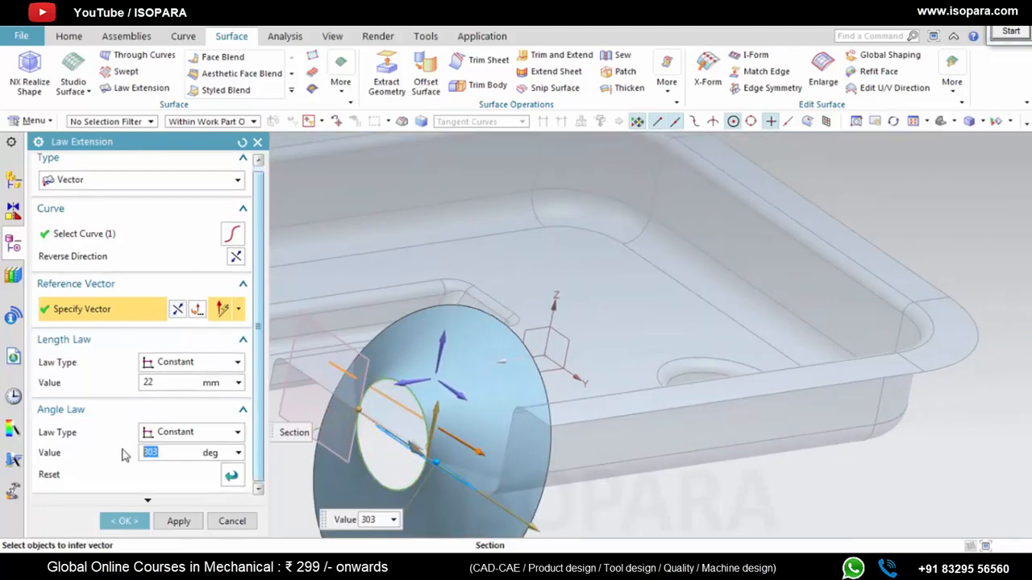
pyautogui.press('Return')
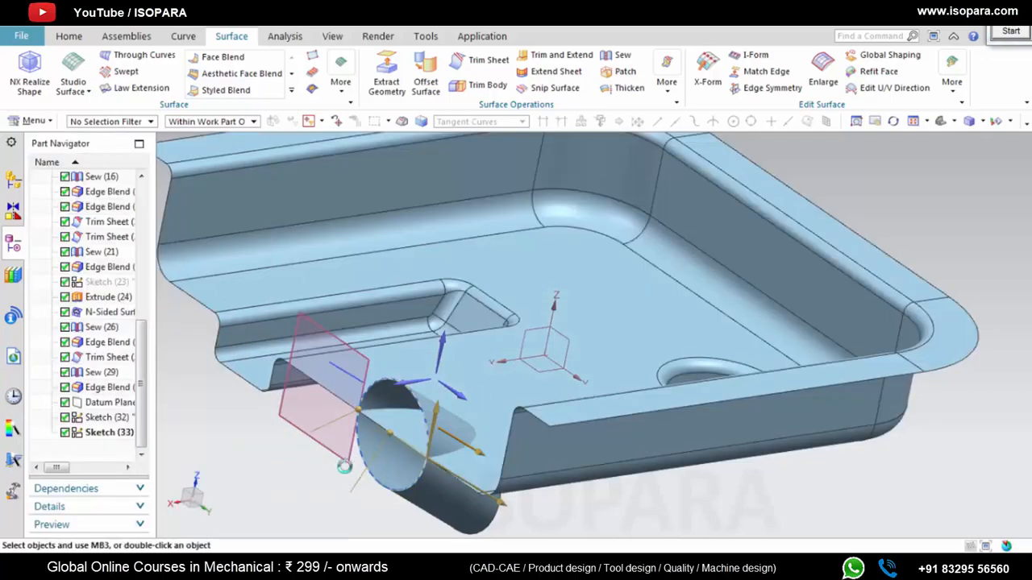
# Step: Examine how the new extension surface on the circle runs into the tray's floor at the open end
pyautogui.moveTo(474, 351)
pyautogui.mouseDown(button='middle')
pyautogui.moveTo(430, 417)
pyautogui.moveTo(448, 388)
pyautogui.moveTo(481, 387)
pyautogui.moveTo(437, 382)
pyautogui.moveTo(466, 367)
pyautogui.mouseUp(button='middle')
pyautogui.scroll(1, 427, 408)
pyautogui.scroll(-4, 424, 392)
pyautogui.scroll(4, 463, 391)
pyautogui.scroll(3, 524, 350)
pyautogui.keyDown('shift'); pyautogui.moveTo(452, 416); pyautogui.dragTo(566, 335, button='middle'); pyautogui.keyUp('shift')
pyautogui.scroll(-3, 528, 356)
pyautogui.scroll(1, 560, 341)
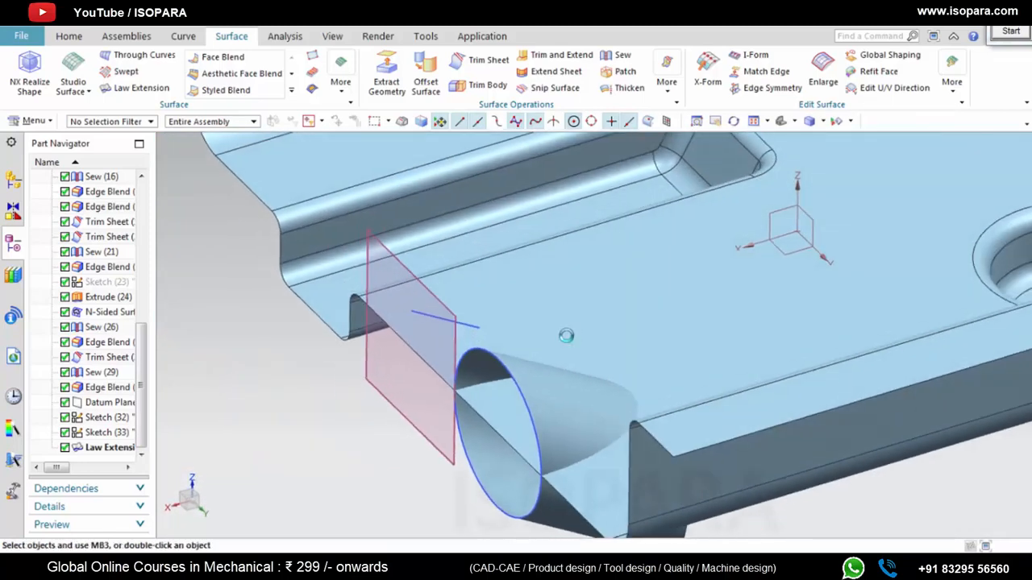
# Step: Try an 8 mm extrusion of the circle with the body type set to Sheet
pyautogui.click(69, 37)
pyautogui.click(194, 67)
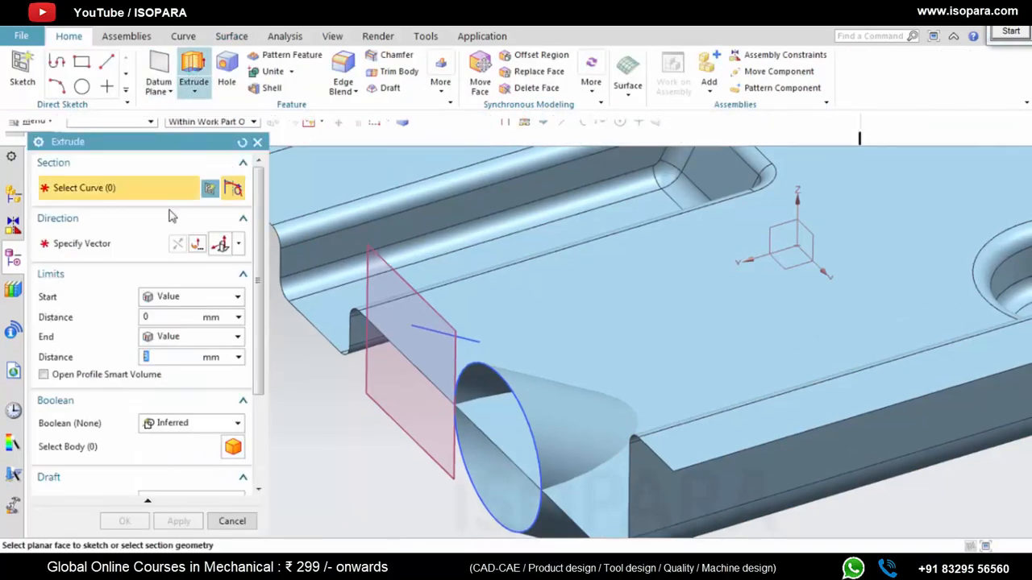
pyautogui.click(511, 376)
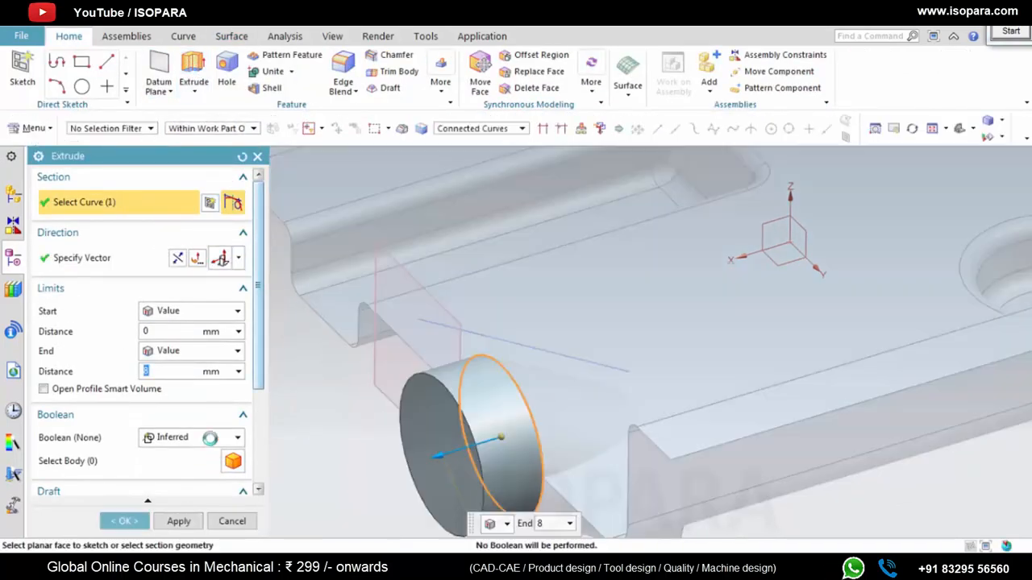
pyautogui.scroll(-4, 200, 431)
pyautogui.click(177, 442)
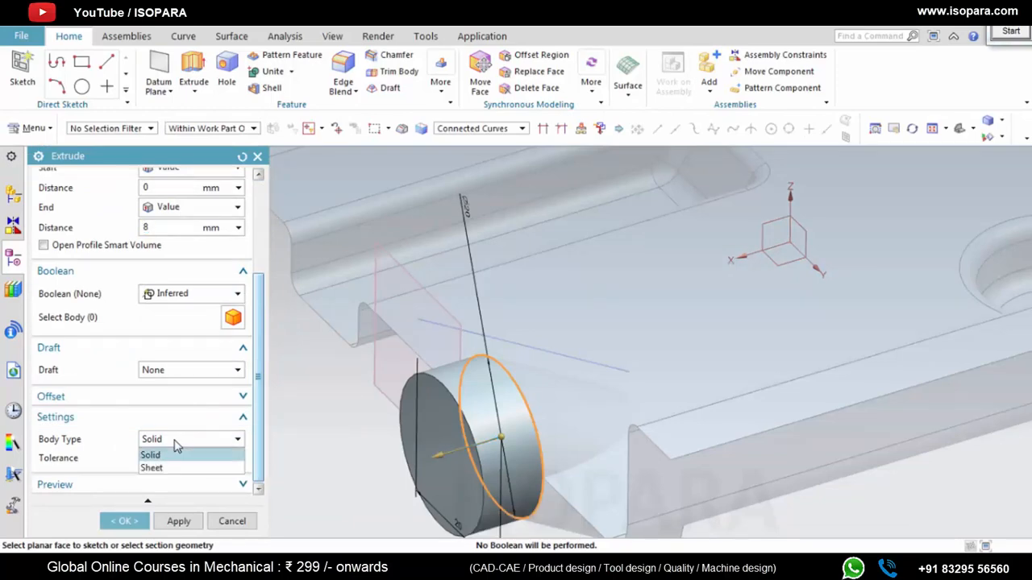
pyautogui.click(165, 467)
pyautogui.scroll(-4, 392, 359)
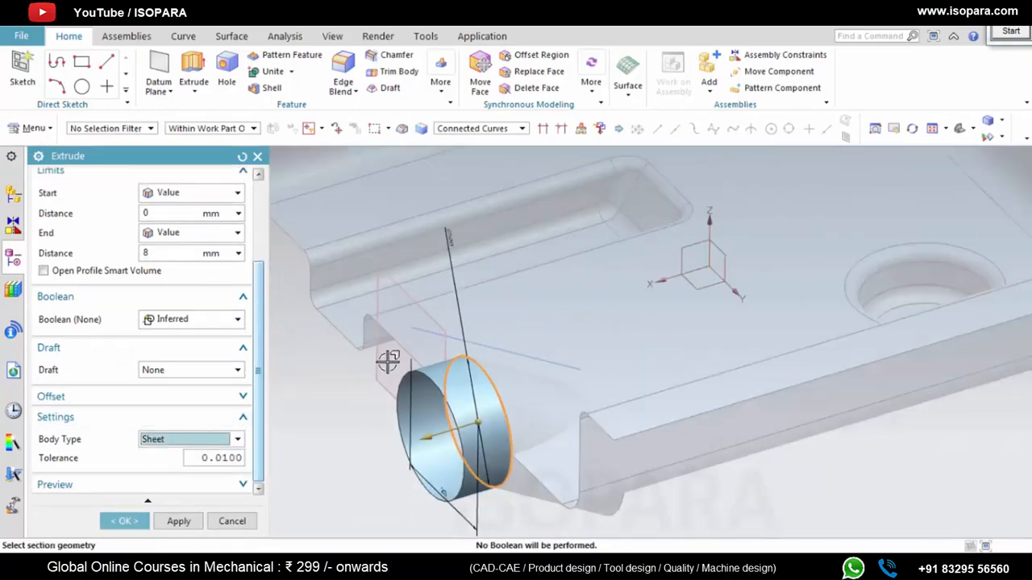
# Step: Try directing the circle's extrusion by the slanted line with Boolean set to None, and cancel the extrusion
pyautogui.scroll(3, 202, 256)
pyautogui.click(126, 257)
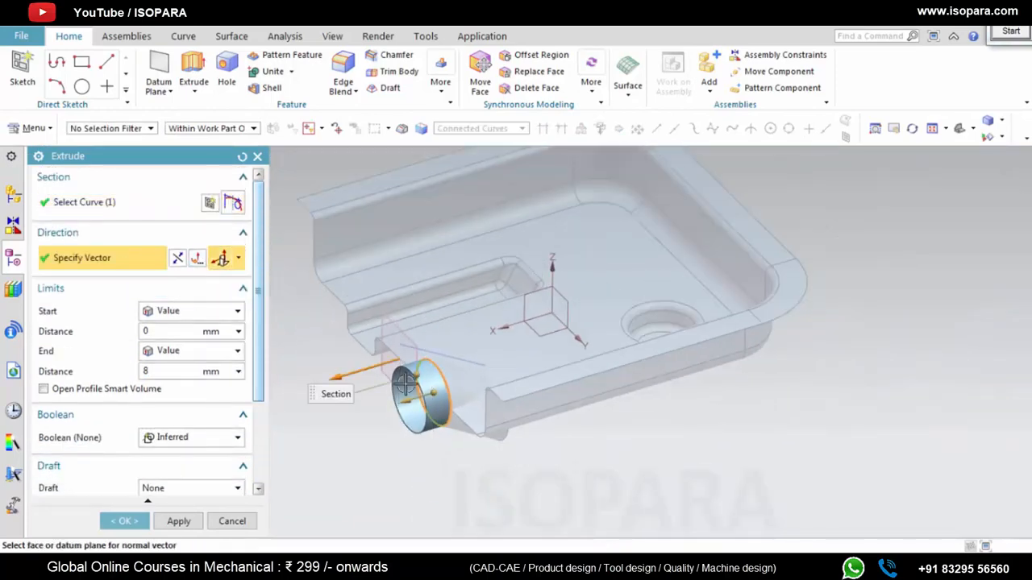
pyautogui.click(440, 355)
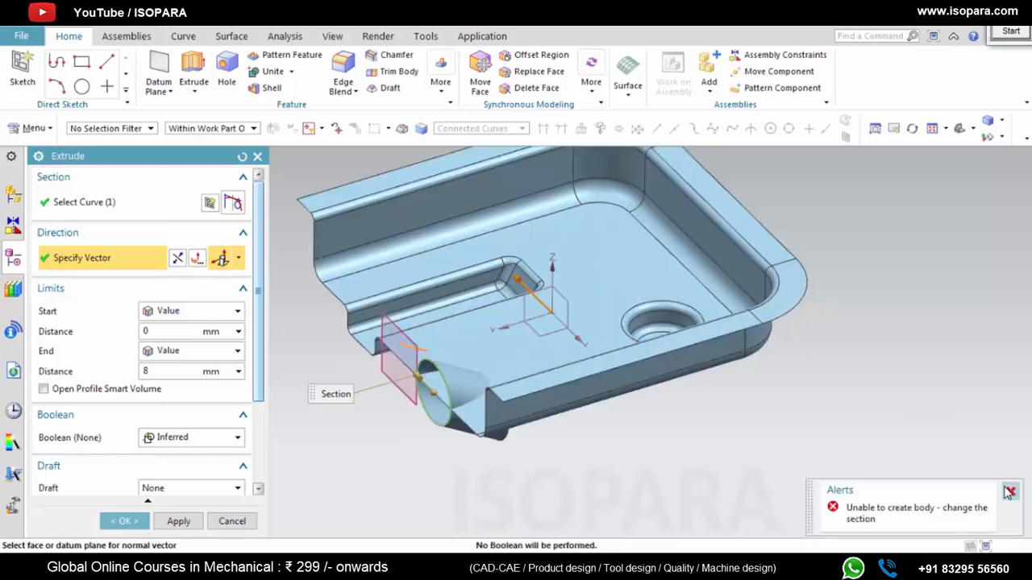
pyautogui.click(176, 439)
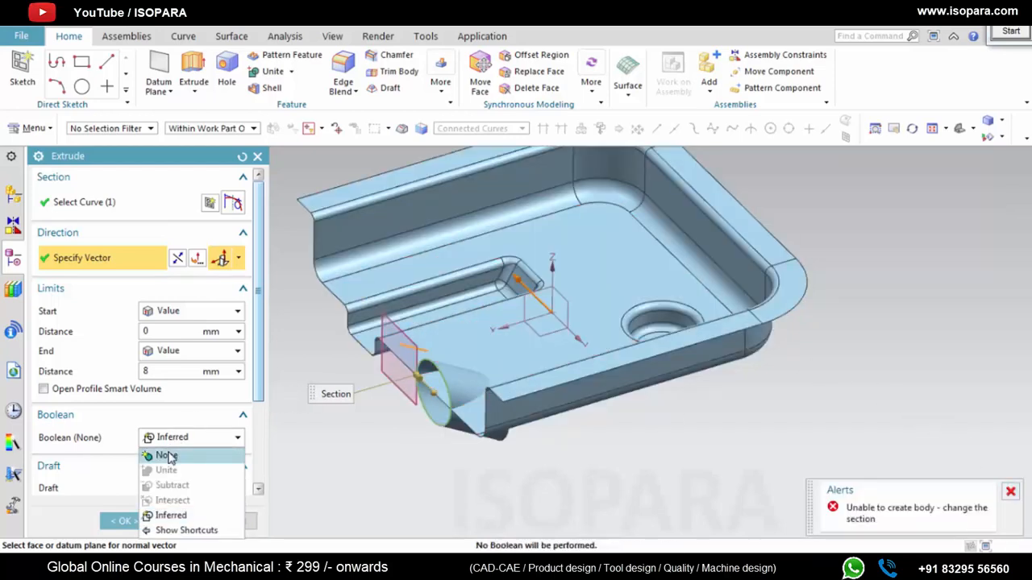
pyautogui.click(168, 454)
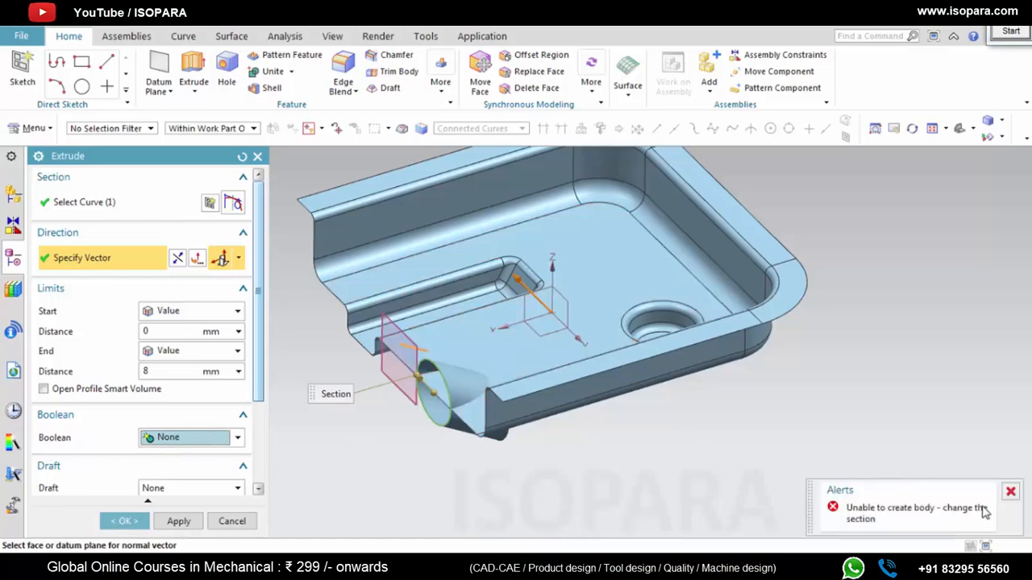
pyautogui.click(1010, 492)
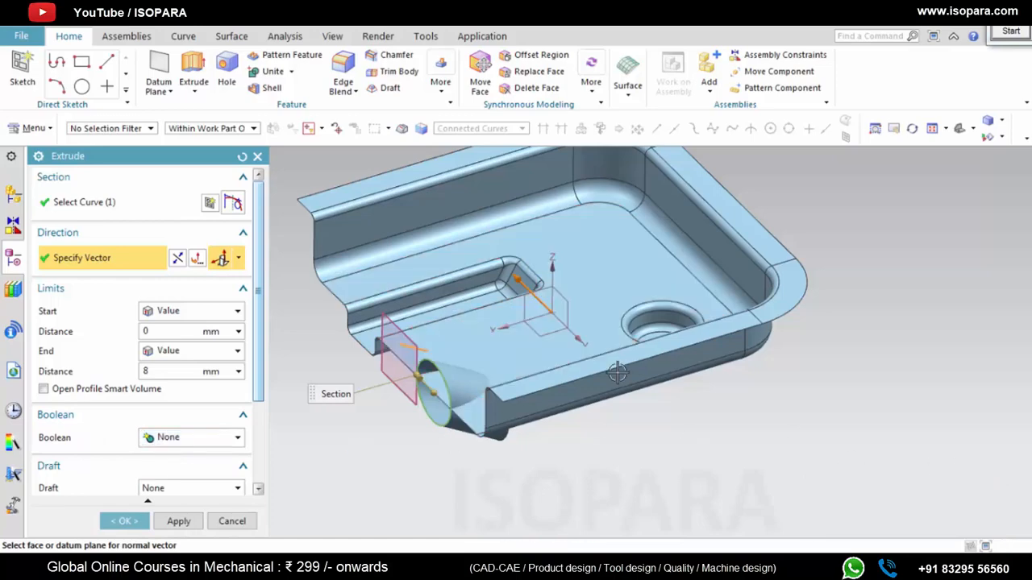
pyautogui.click(231, 521)
# Step: Hide the datum plane, the circle sketch and the slanted line sketch at the tray's open end
pyautogui.scroll(3, 513, 345)
pyautogui.keyDown('shift'); pyautogui.moveTo(543, 322); pyautogui.dragTo(610, 265, button='middle'); pyautogui.keyUp('shift')
pyautogui.scroll(1, 488, 323)
pyautogui.scroll(-3, 488, 323)
pyautogui.moveTo(515, 325); pyautogui.dragTo(604, 336, button='middle')
pyautogui.scroll(3, 513, 322)
pyautogui.scroll(-2, 604, 336)
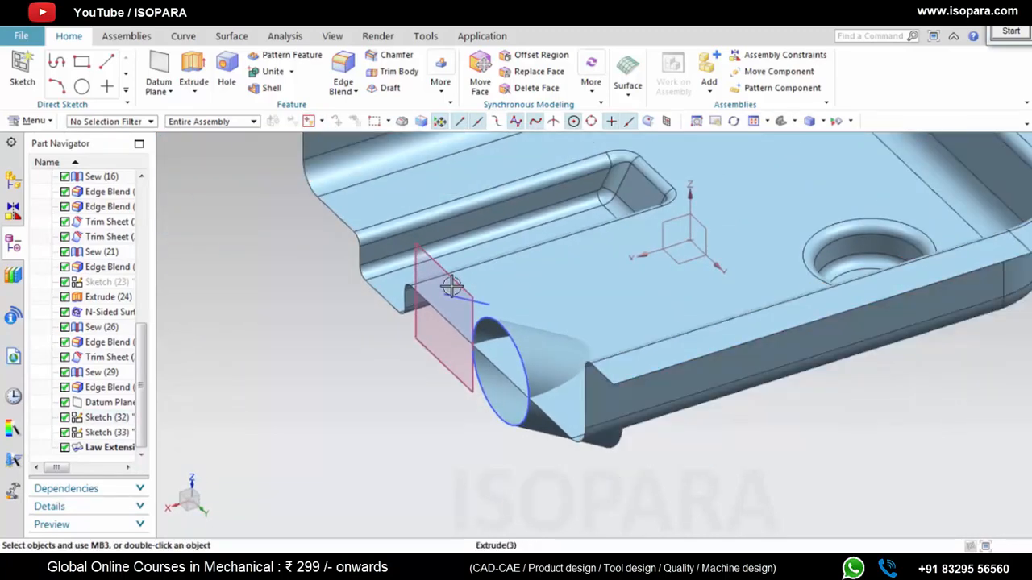
pyautogui.moveTo(457, 285); pyautogui.dragTo(456, 315, button='right')
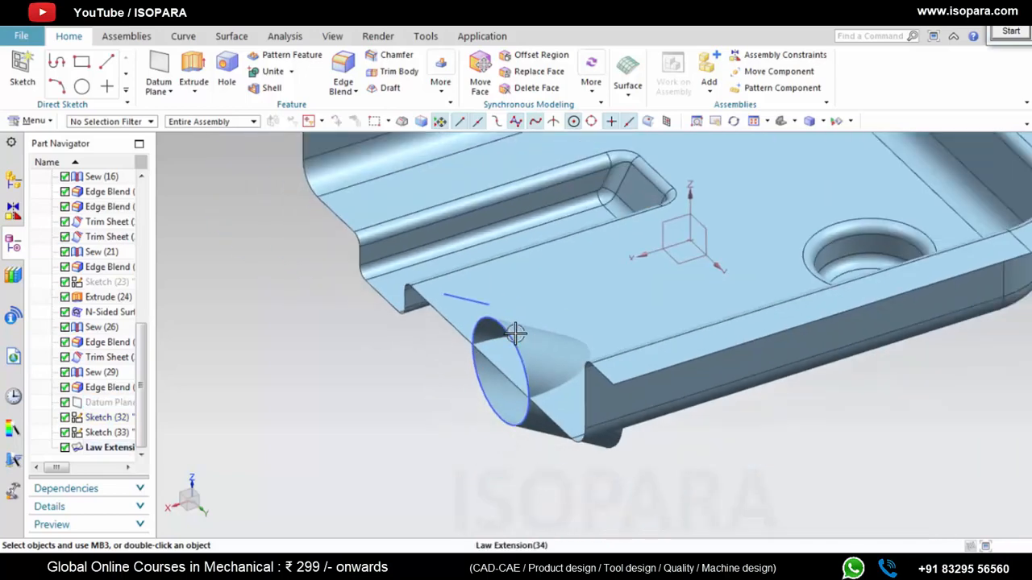
pyautogui.moveTo(513, 339); pyautogui.dragTo(512, 364, button='right')
pyautogui.scroll(1, 483, 310)
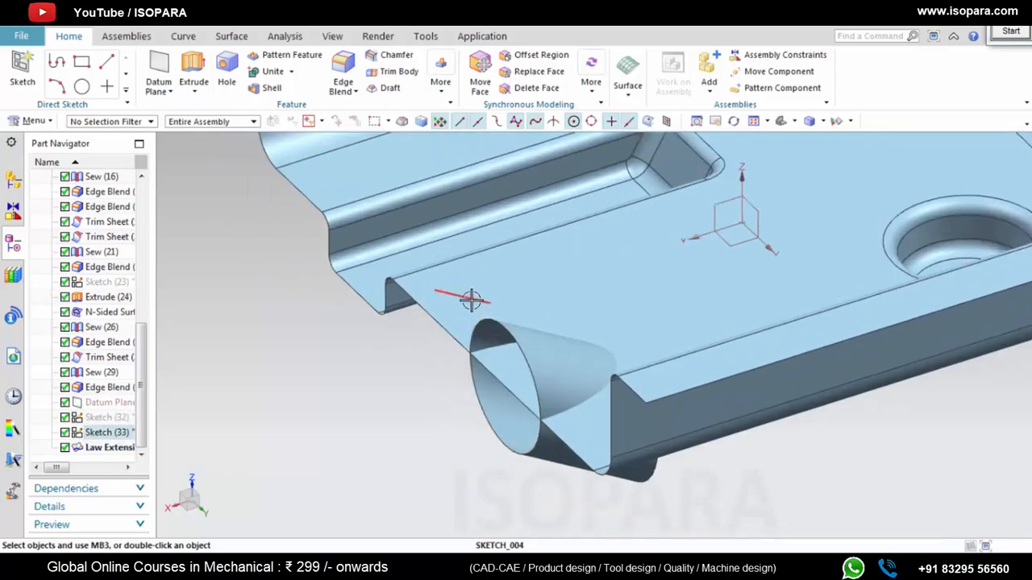
pyautogui.moveTo(473, 300); pyautogui.dragTo(473, 326, button='right')
pyautogui.scroll(-1, 454, 265)
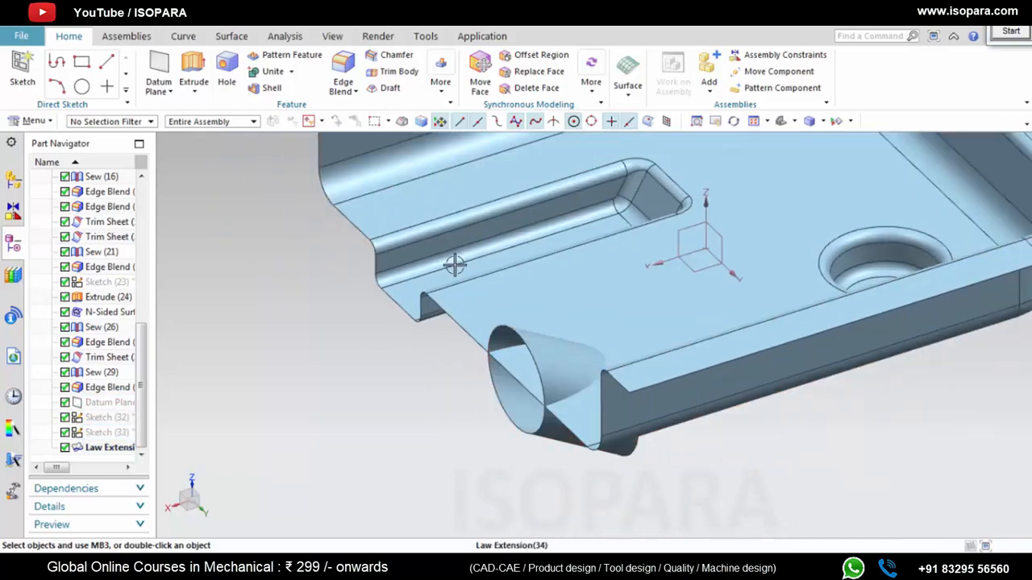
pyautogui.click(183, 36)
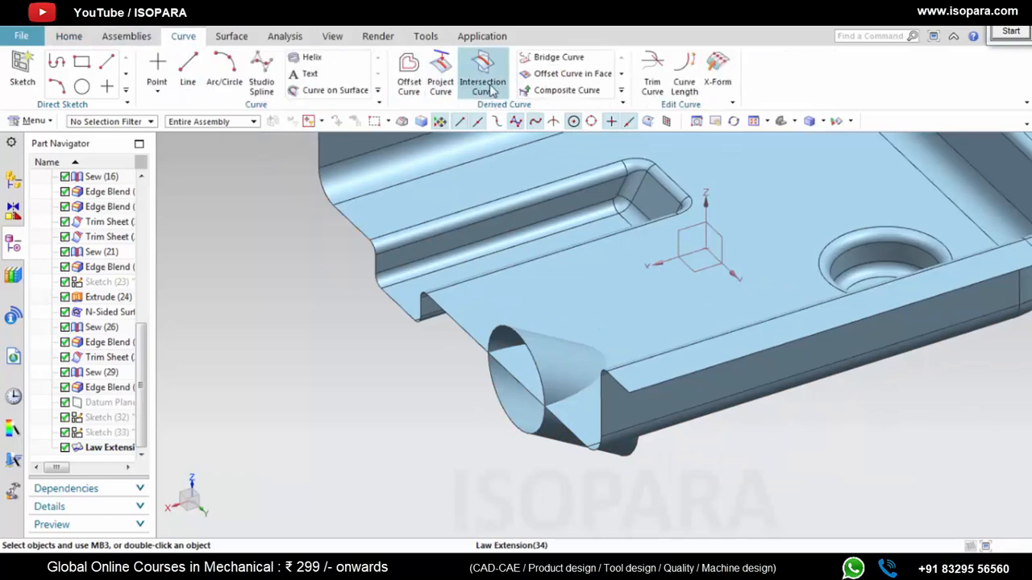
pyautogui.click(231, 37)
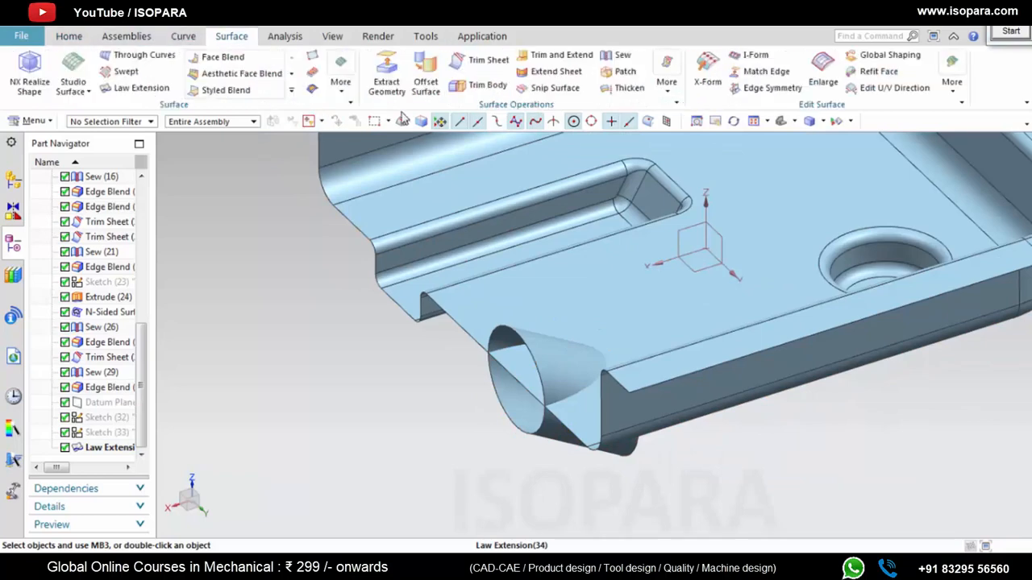
pyautogui.click(562, 54)
pyautogui.scroll(-2, 502, 271)
pyautogui.scroll(-1, 502, 271)
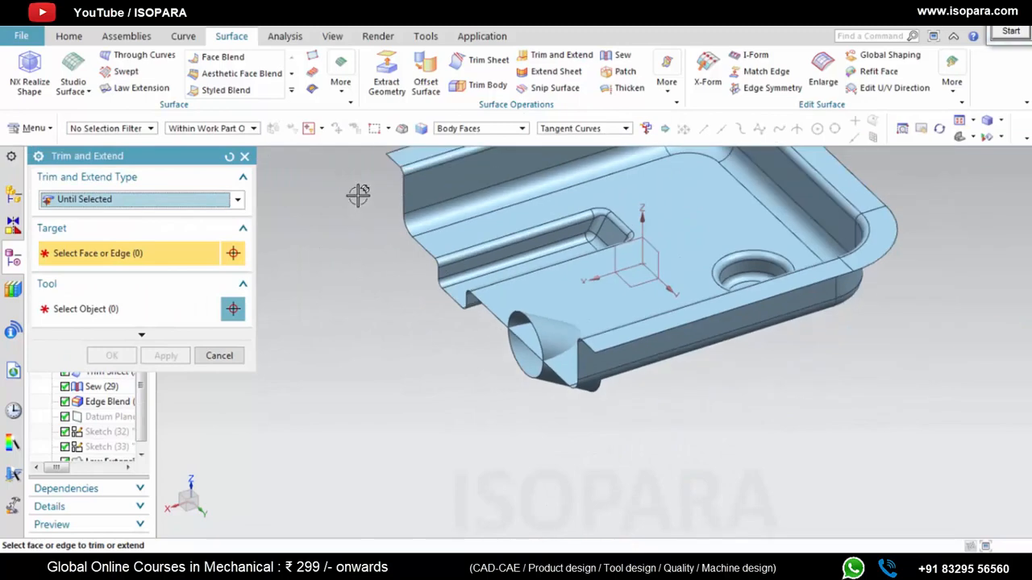
# Step: Trim the tray sheet with the conical extension surface as the boundary, opening the floor inside the cone
pyautogui.click(483, 61)
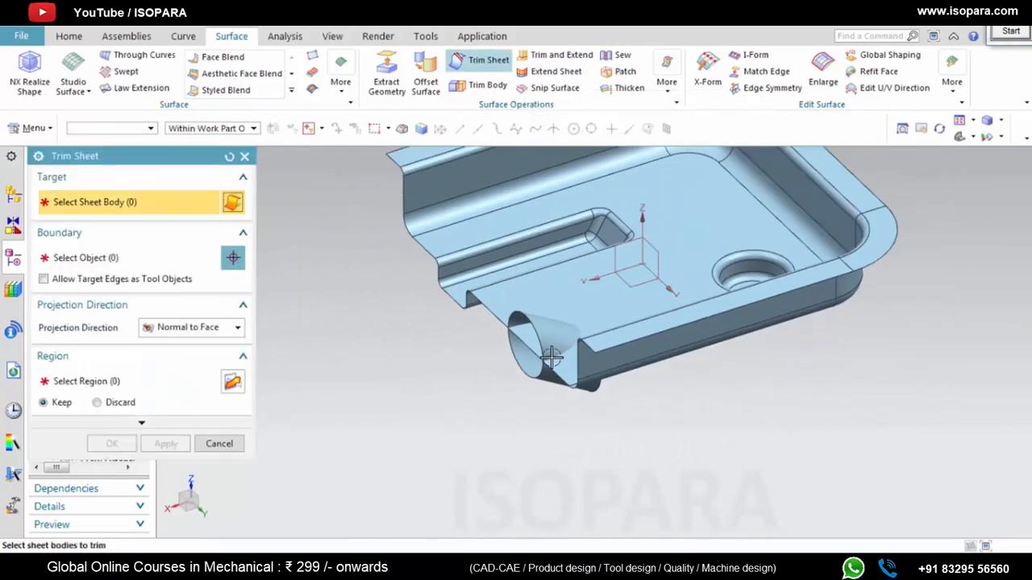
pyautogui.scroll(2, 578, 329)
pyautogui.click(641, 272)
pyautogui.click(618, 271)
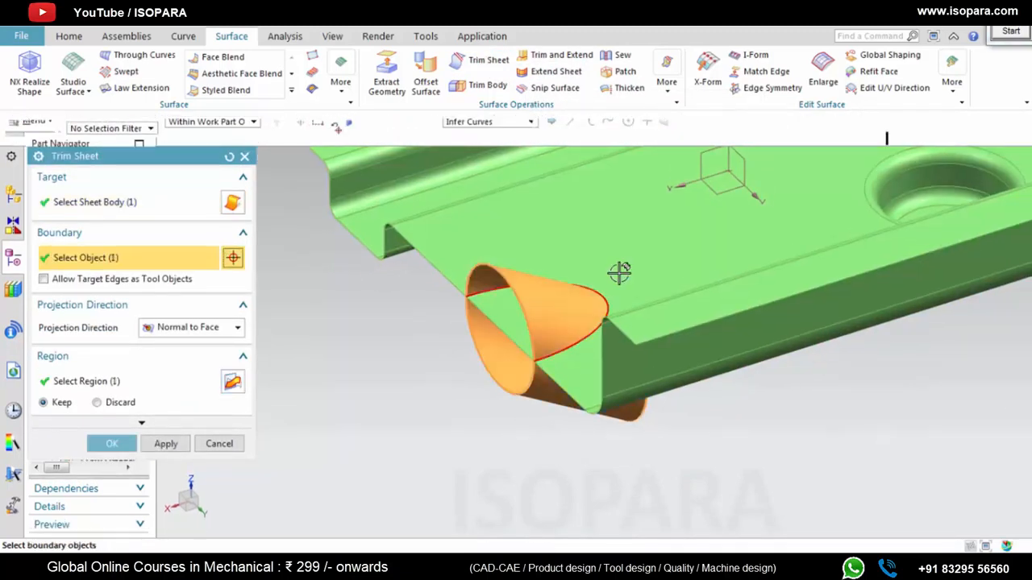
pyautogui.middleClick(640, 231)
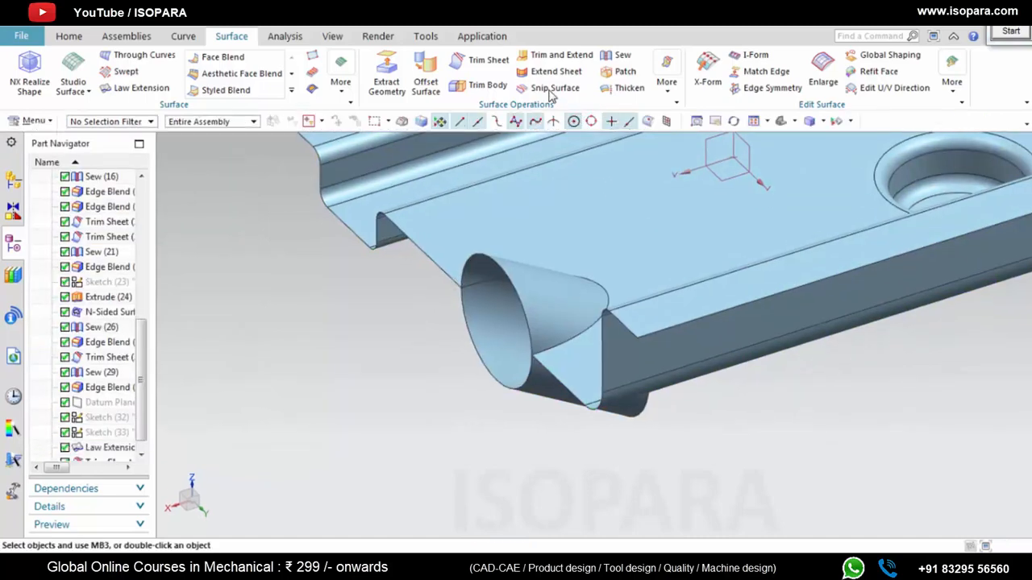
pyautogui.click(541, 288)
pyautogui.middleClick(654, 278)
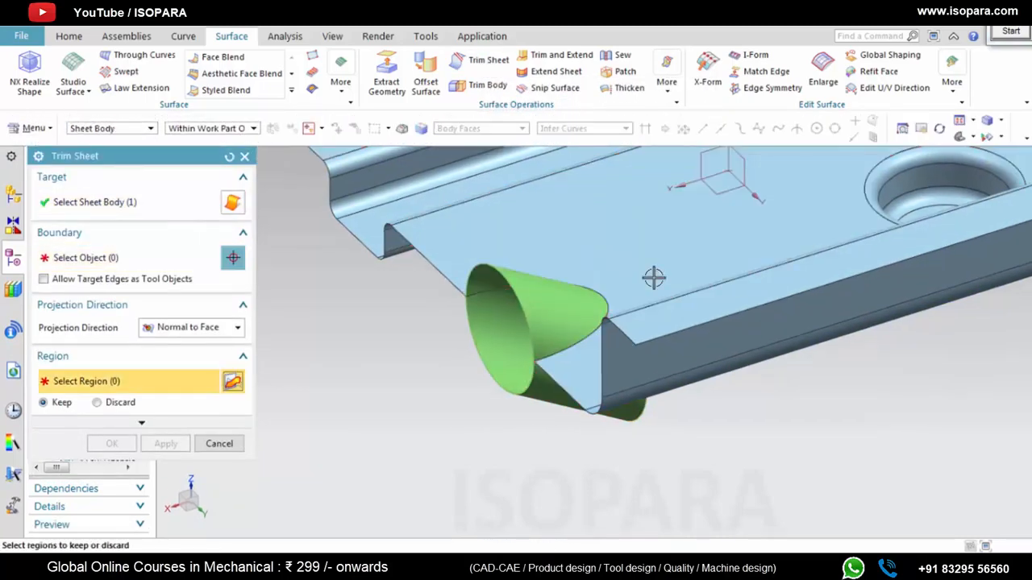
pyautogui.middleClick(661, 241)
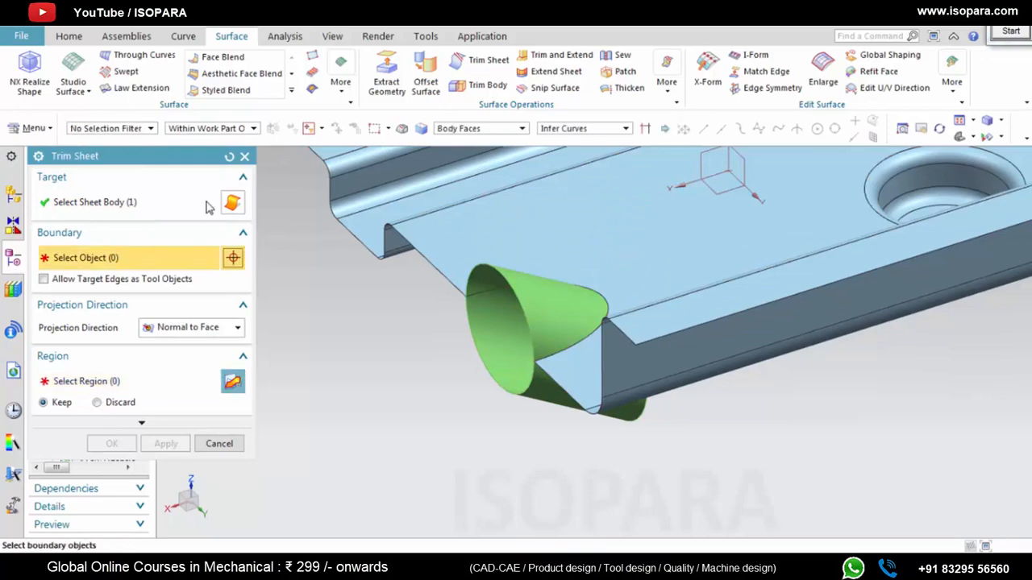
pyautogui.click(245, 156)
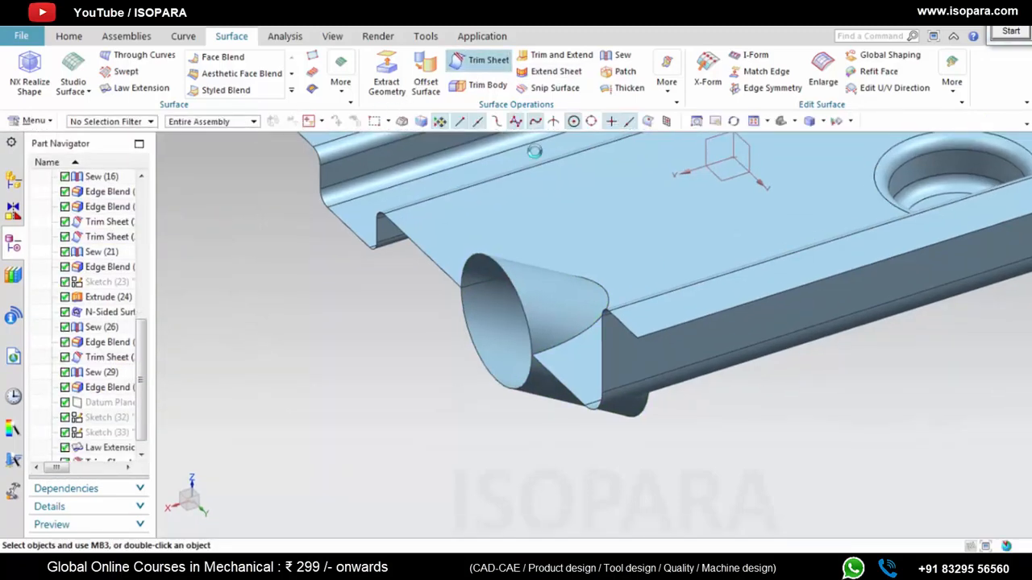
# Step: Trim the conical extension with the tray's floor as the boundary, keeping the portion above the floor
pyautogui.click(481, 59)
pyautogui.click(541, 295)
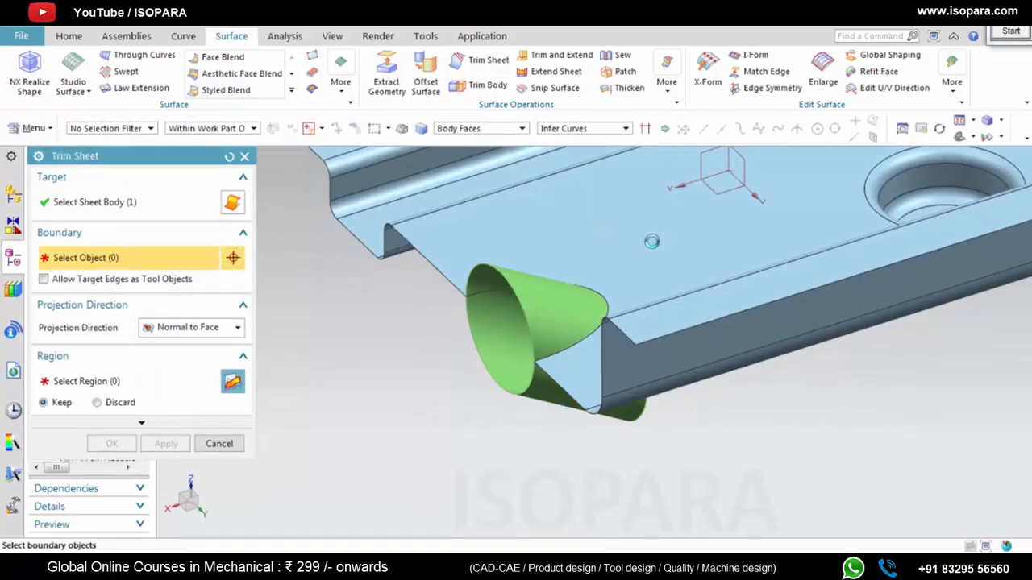
pyautogui.click(650, 275)
pyautogui.middleClick(651, 266)
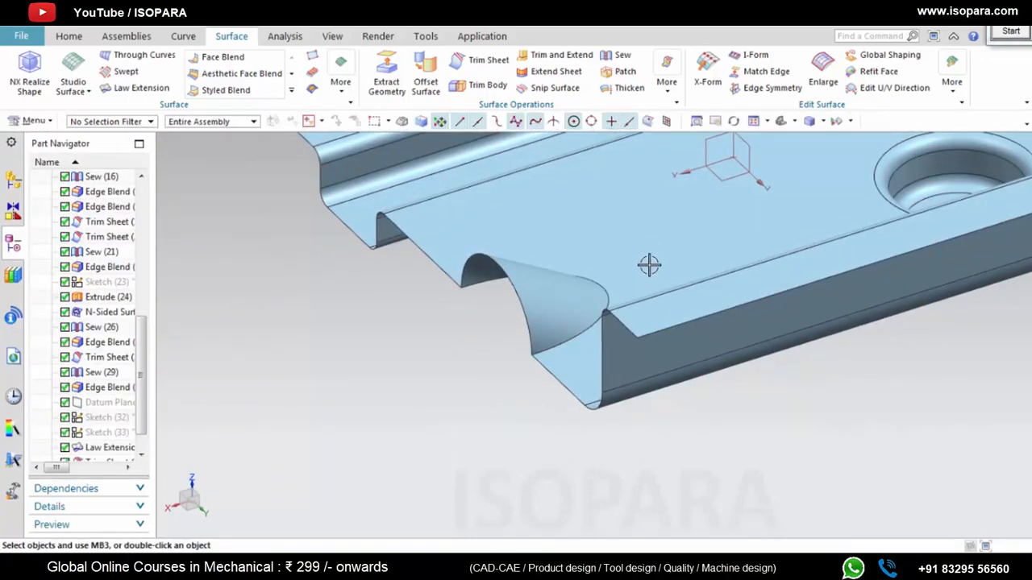
# Step: Sew the trimmed conical surface to the tray sheet
pyautogui.click(618, 55)
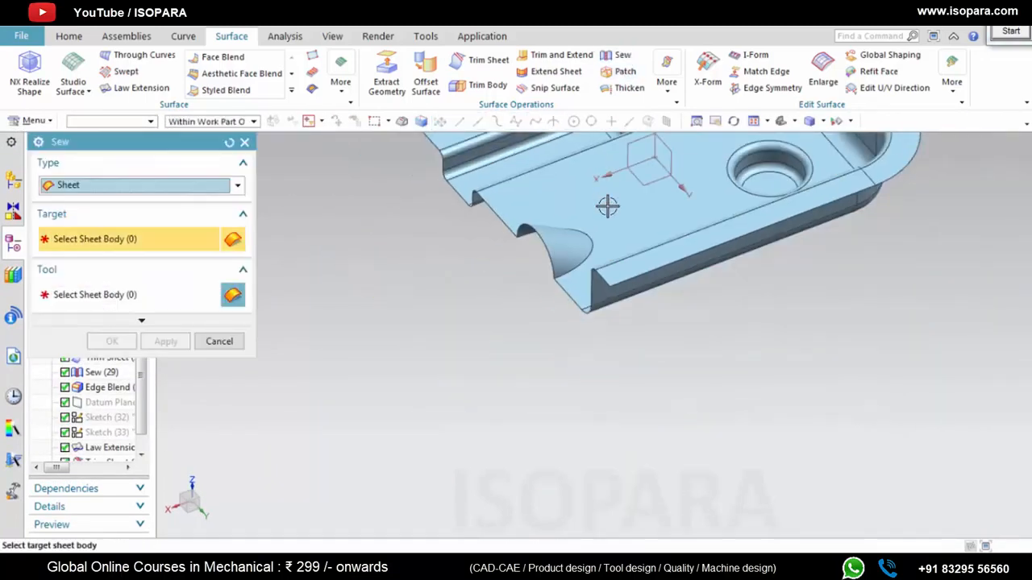
pyautogui.click(607, 223)
pyautogui.click(584, 246)
pyautogui.middleClick(580, 222)
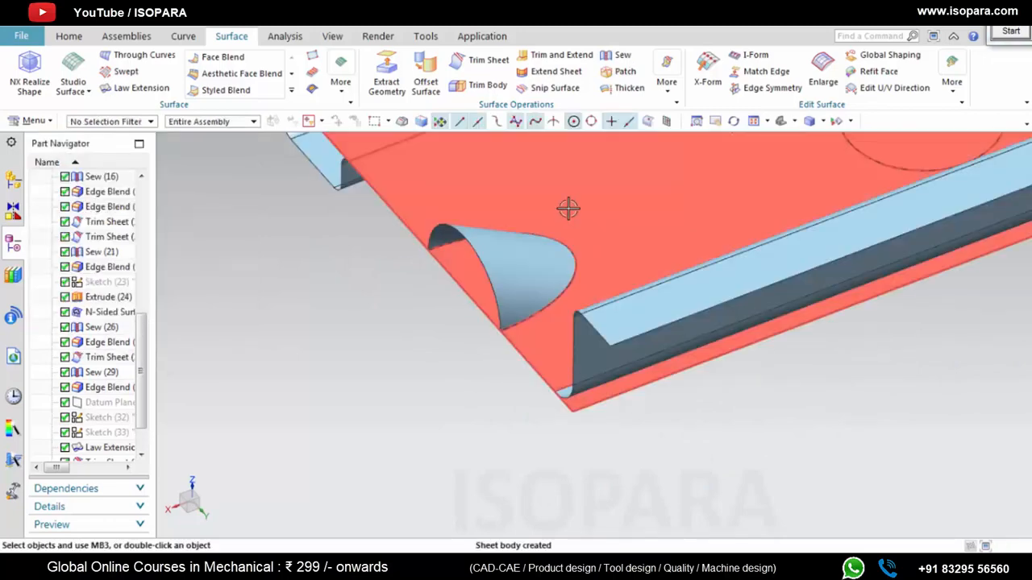
# Step: Blend the curved edge between the conical surface and the tray floor with a 2 mm radius
pyautogui.click(68, 36)
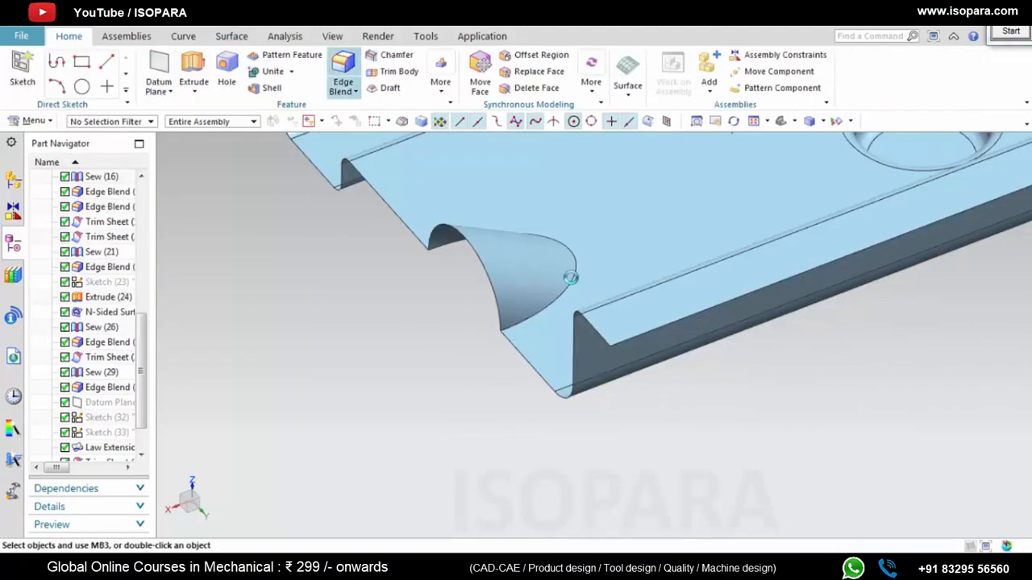
pyautogui.scroll(3, 581, 290)
pyautogui.click(610, 316)
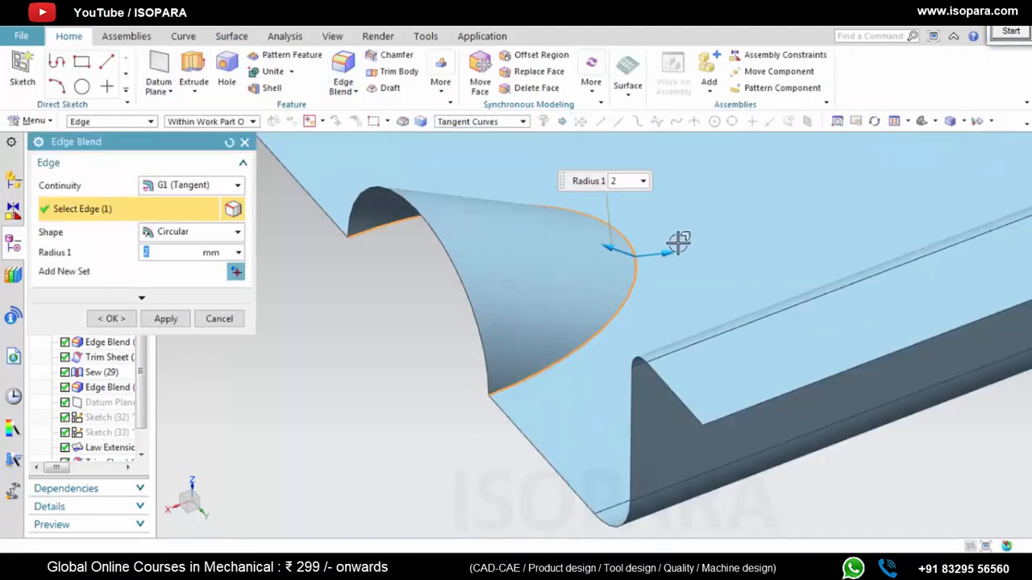
pyautogui.middleClick(709, 223)
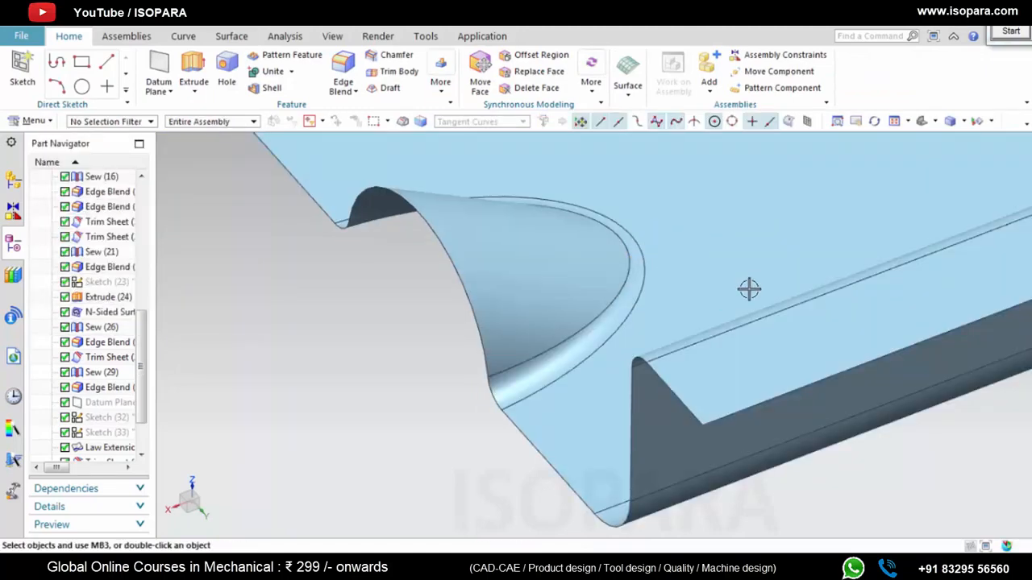
# Step: Hide the datum coordinate system at the middle of the tray
pyautogui.scroll(-5, 748, 288)
pyautogui.moveTo(634, 407); pyautogui.dragTo(645, 322, button='middle')
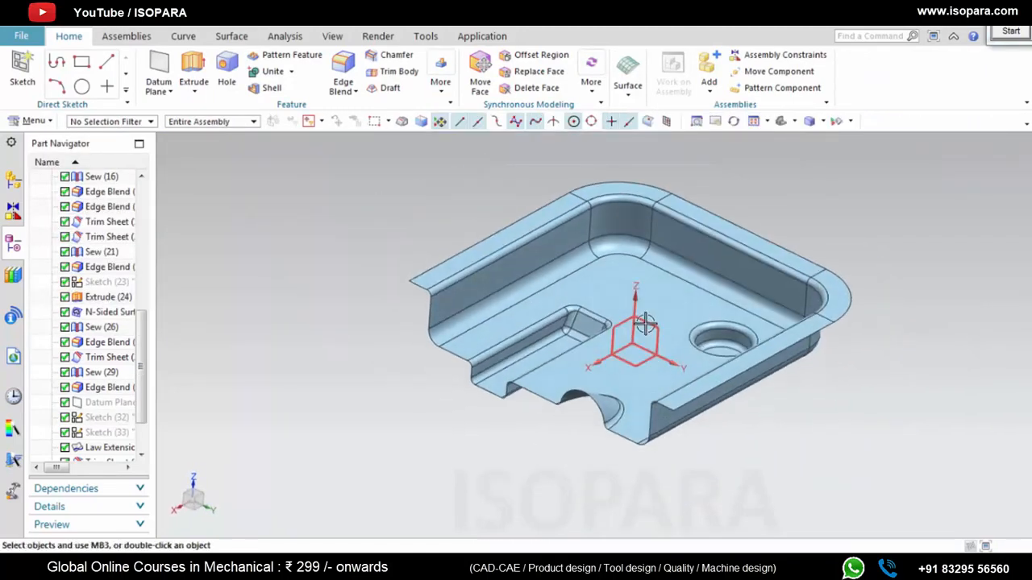
pyautogui.click(645, 324)
pyautogui.hotkey('ctrl', 'b')
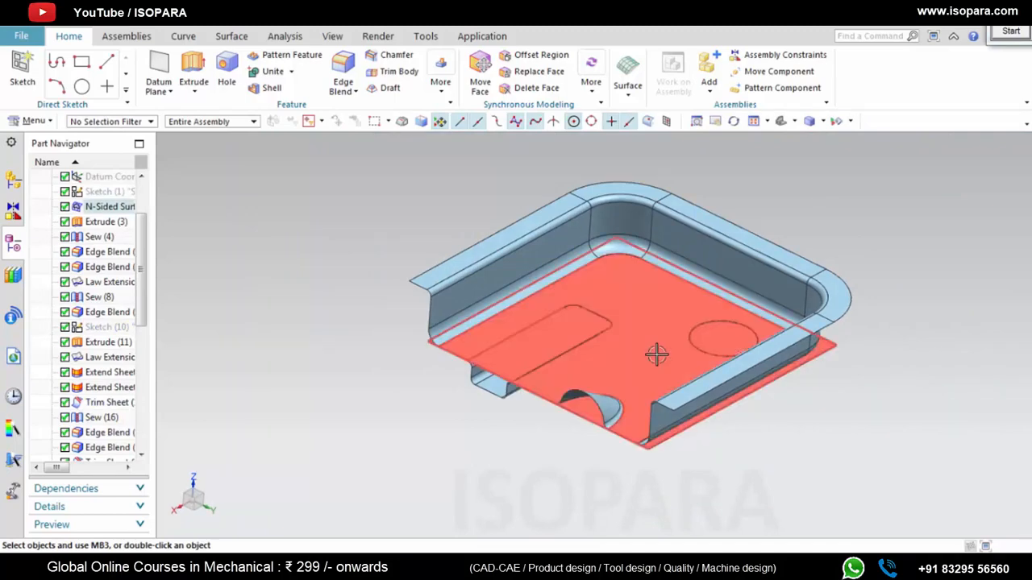
# Step: Examine the completed tray sheet, including the rim, slot, circular recess and conical open end
pyautogui.moveTo(656, 352); pyautogui.dragTo(612, 389, button='middle')
pyautogui.scroll(4, 651, 348)
pyautogui.scroll(-5, 632, 366)
pyautogui.scroll(5, 617, 368)
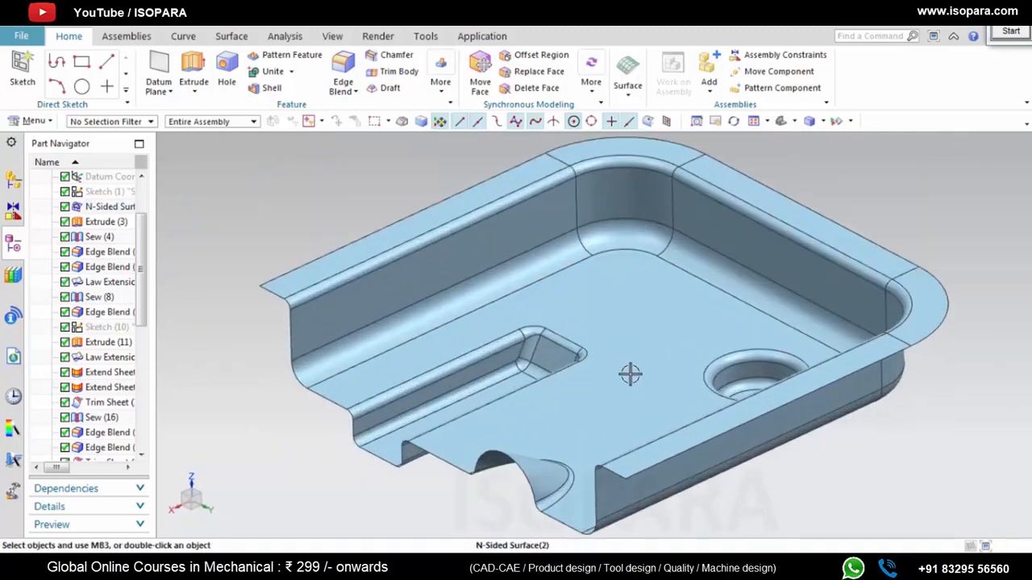
pyautogui.scroll(-1, 617, 363)
pyautogui.scroll(1, 618, 365)
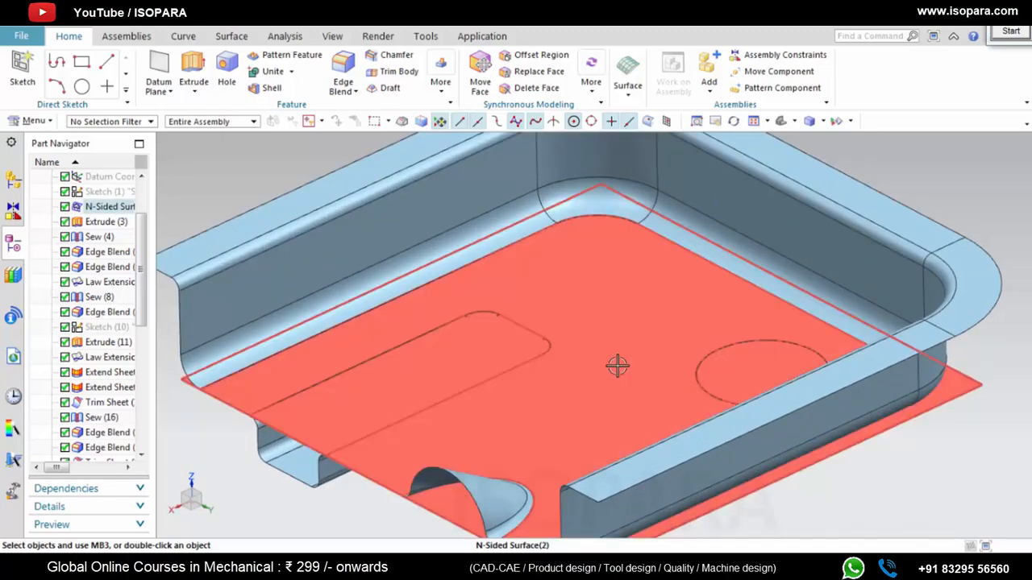
pyautogui.scroll(-3, 617, 363)
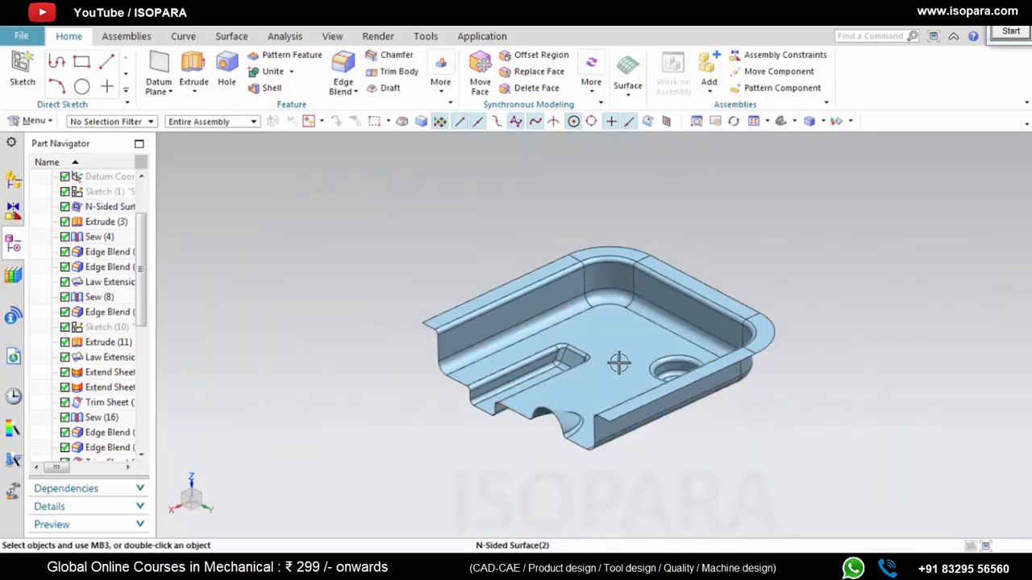
pyautogui.scroll(1, 612, 352)
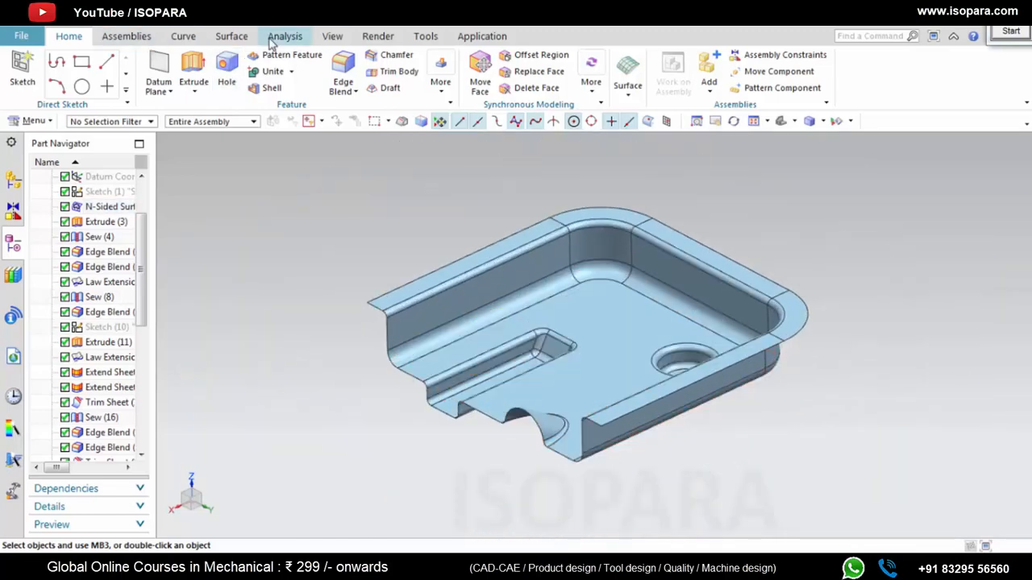
pyautogui.click(238, 37)
pyautogui.click(342, 81)
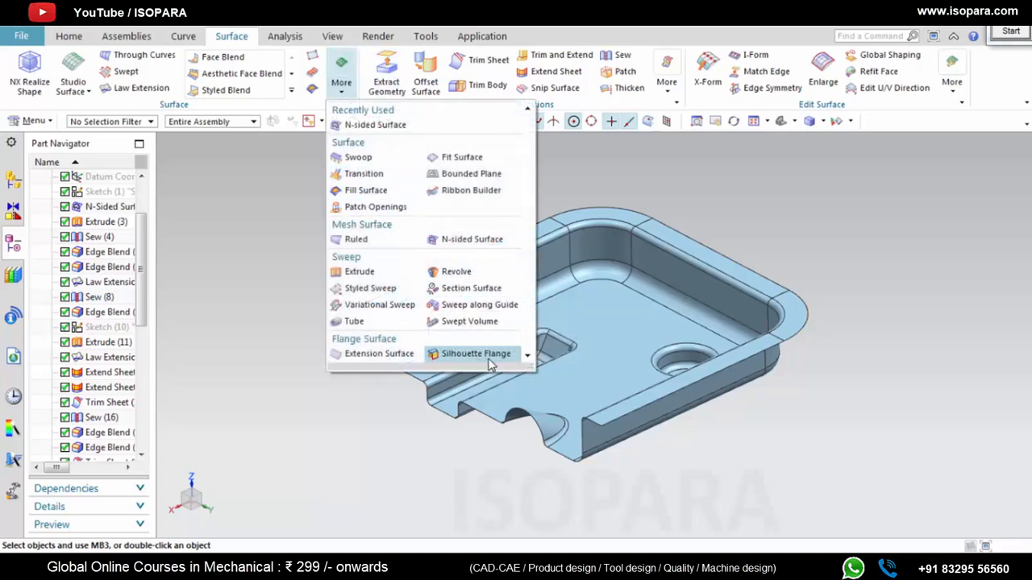
pyautogui.click(609, 180)
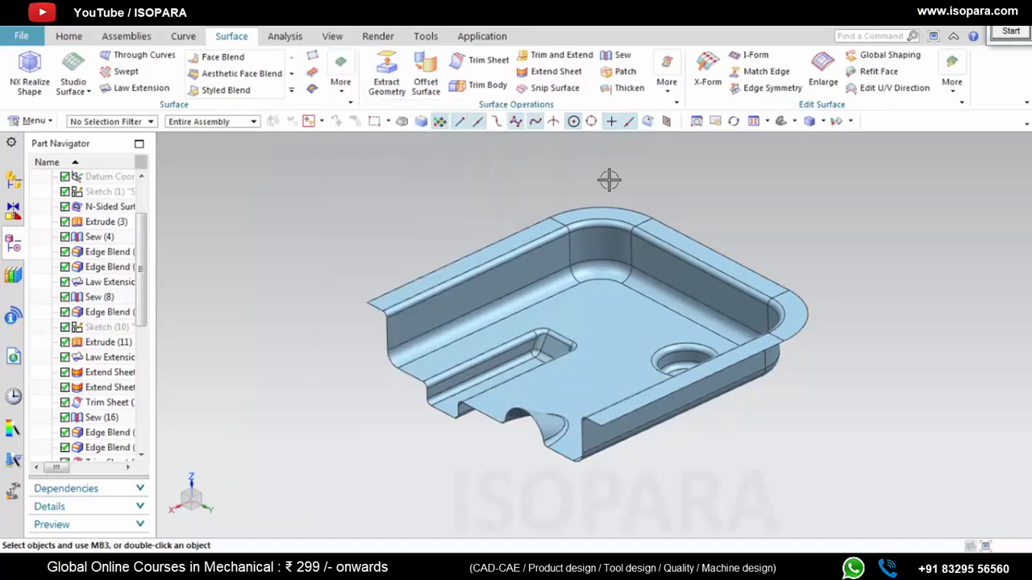
# Step: Thicken all body faces of the tray sheet by 1 mm with the thickening direction reversed
pyautogui.click(69, 36)
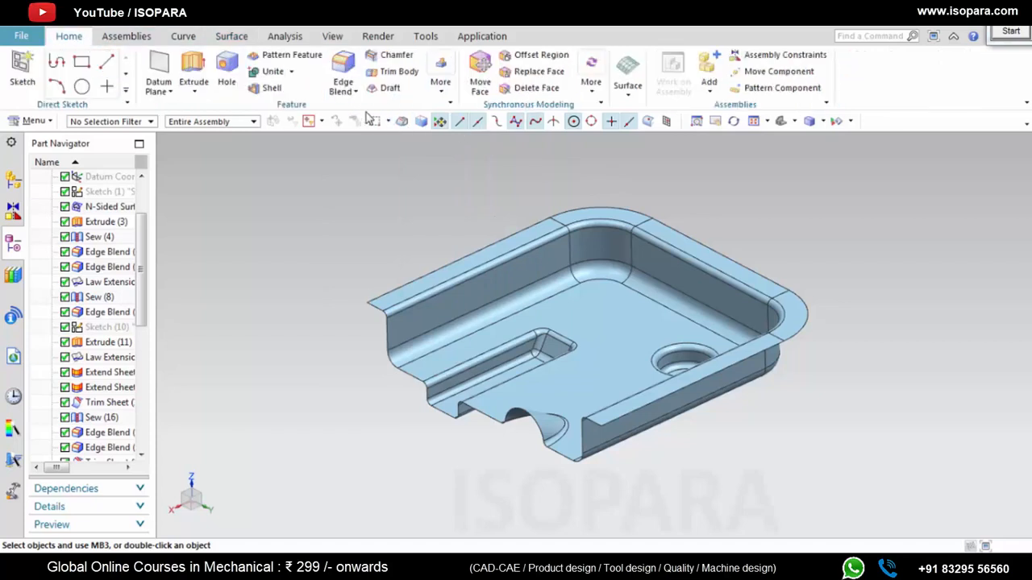
pyautogui.click(443, 90)
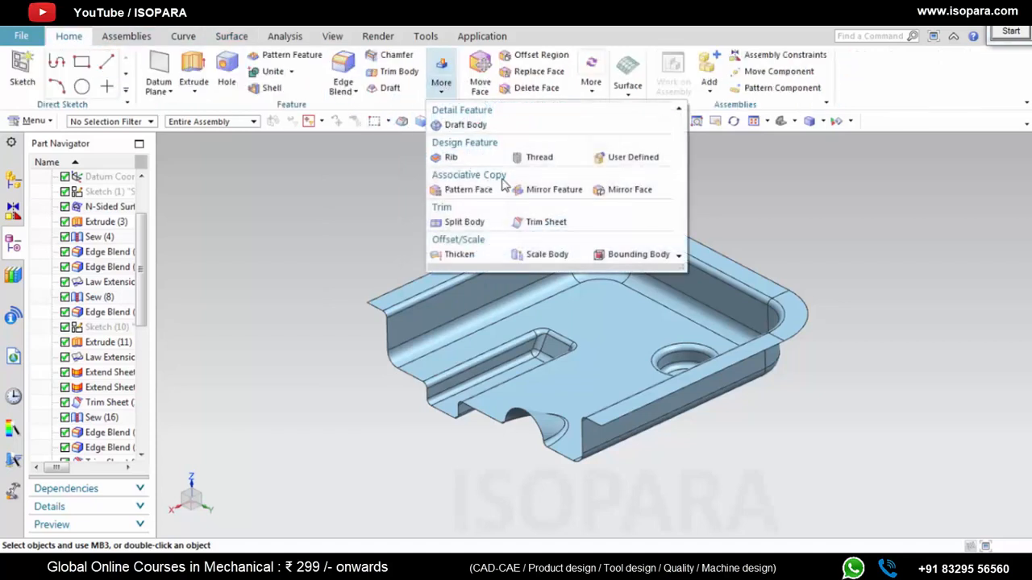
pyautogui.click(457, 254)
pyautogui.scroll(3, 604, 310)
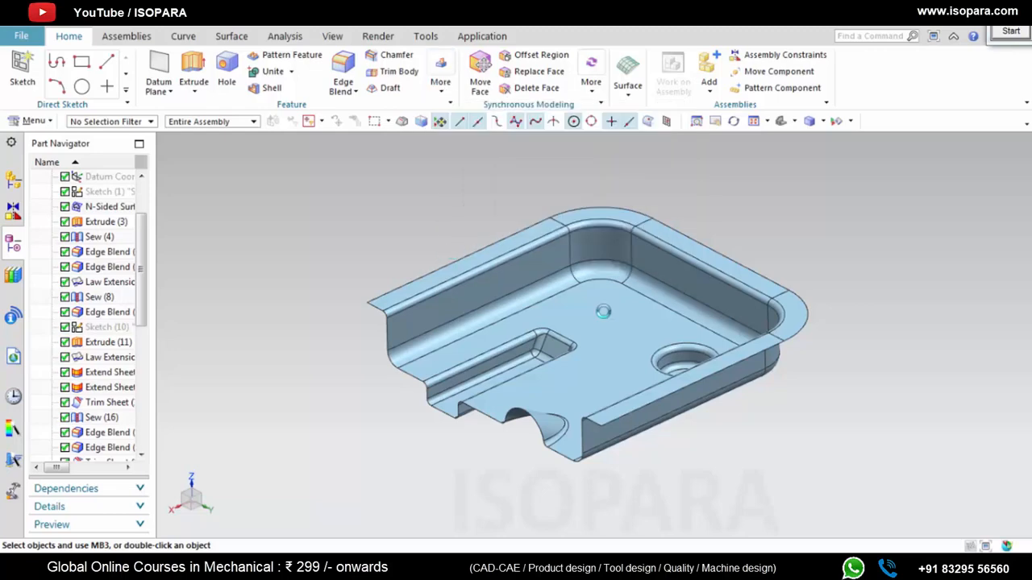
pyautogui.scroll(-2, 605, 311)
pyautogui.click(604, 311)
pyautogui.scroll(-1, 740, 382)
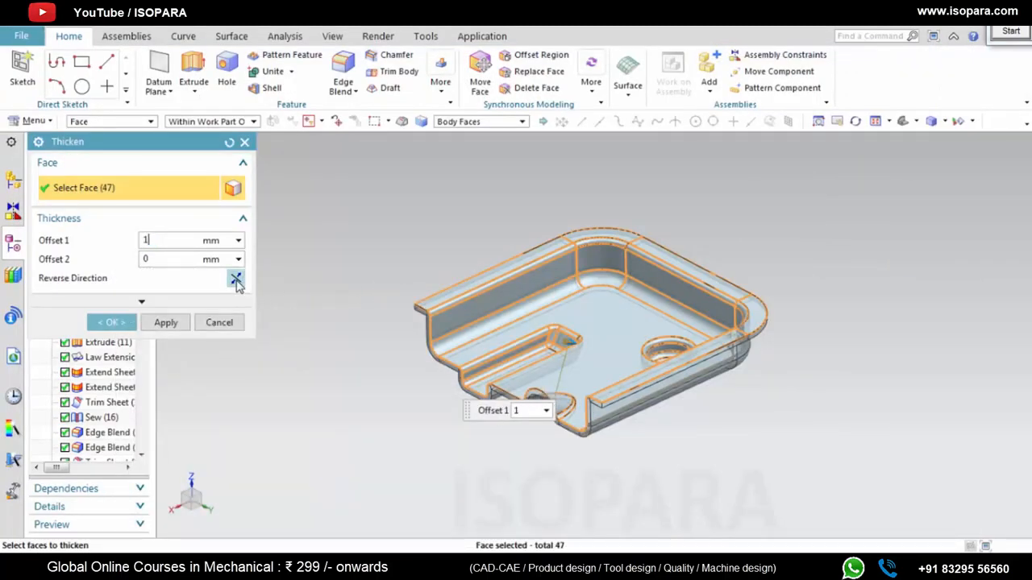
pyautogui.click(236, 280)
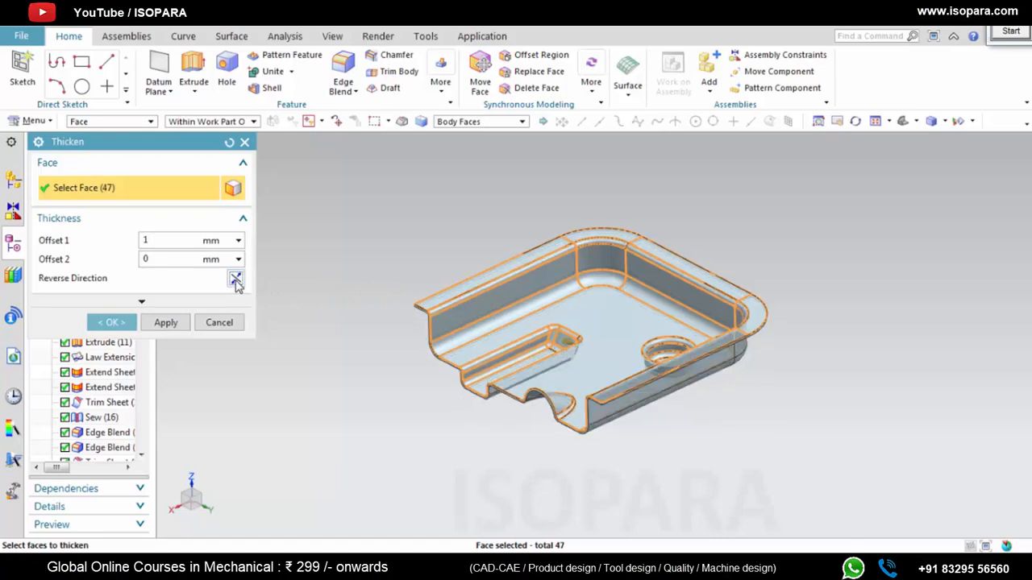
pyautogui.middleClick(412, 219)
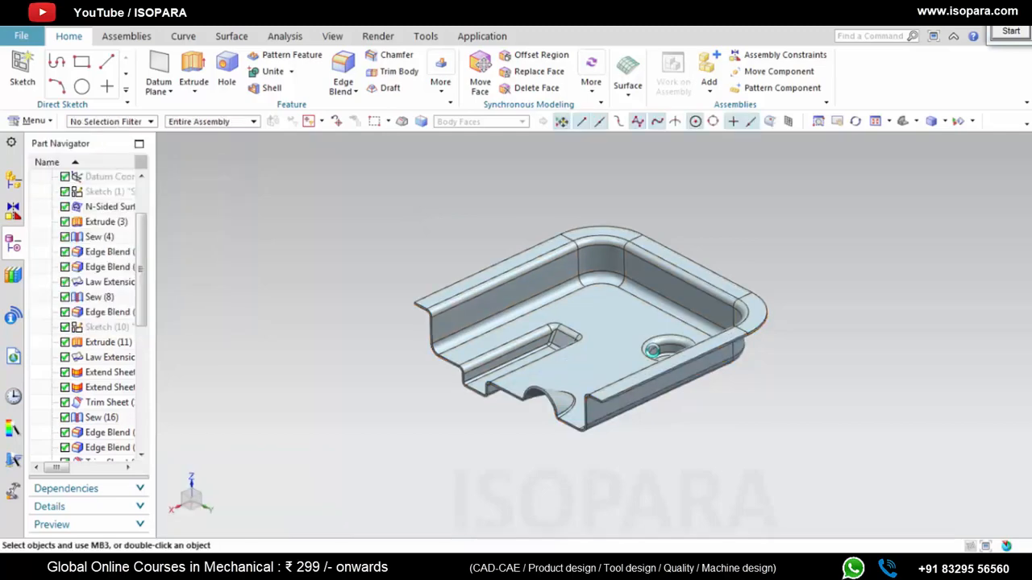
# Step: Hide the tray bodies in view and show only the thickened solid body again
pyautogui.scroll(2, 564, 350)
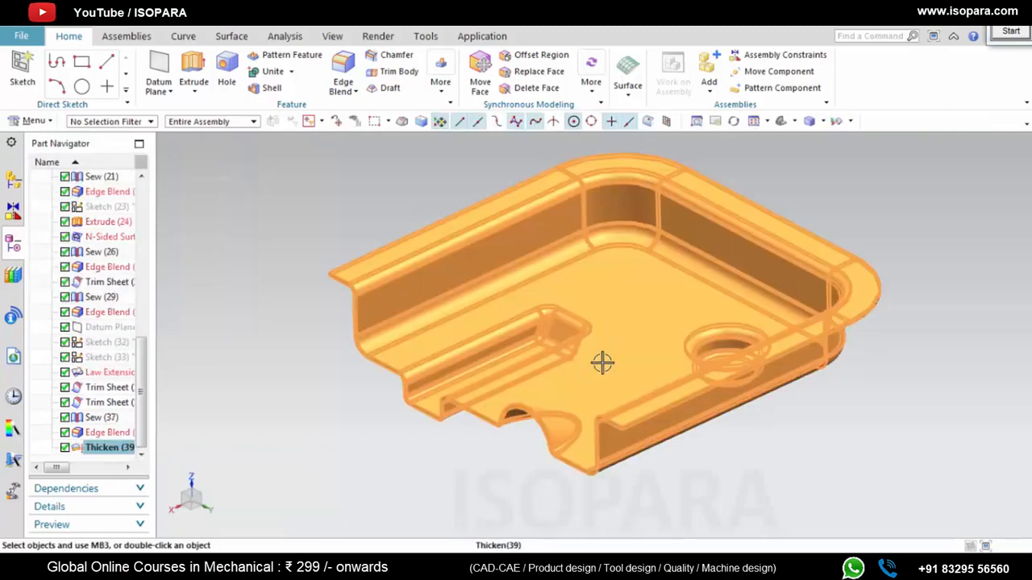
pyautogui.scroll(-3, 603, 359)
pyautogui.moveTo(604, 361); pyautogui.dragTo(601, 379, button='right')
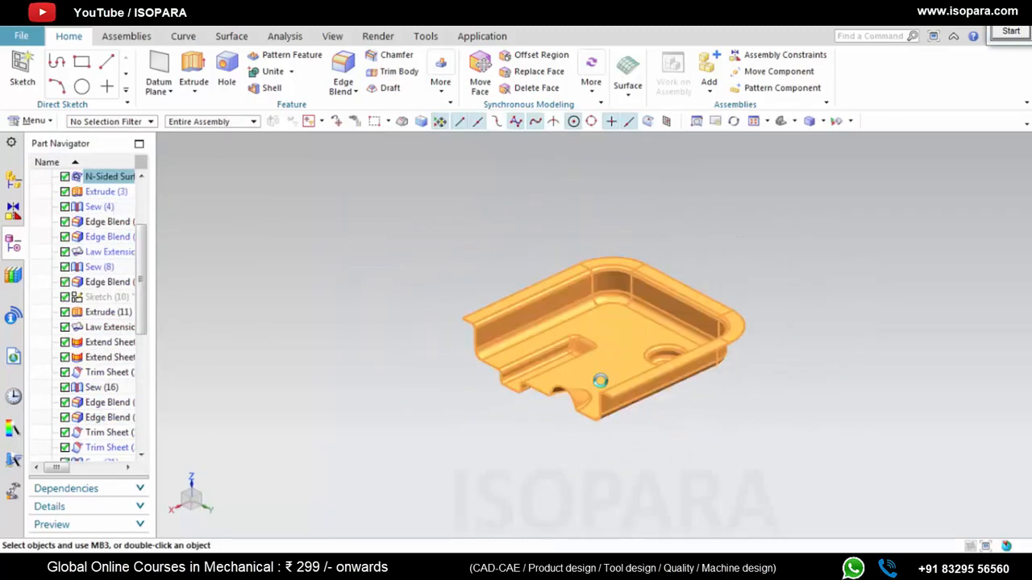
pyautogui.scroll(-7, 110, 415)
pyautogui.rightClick(110, 447)
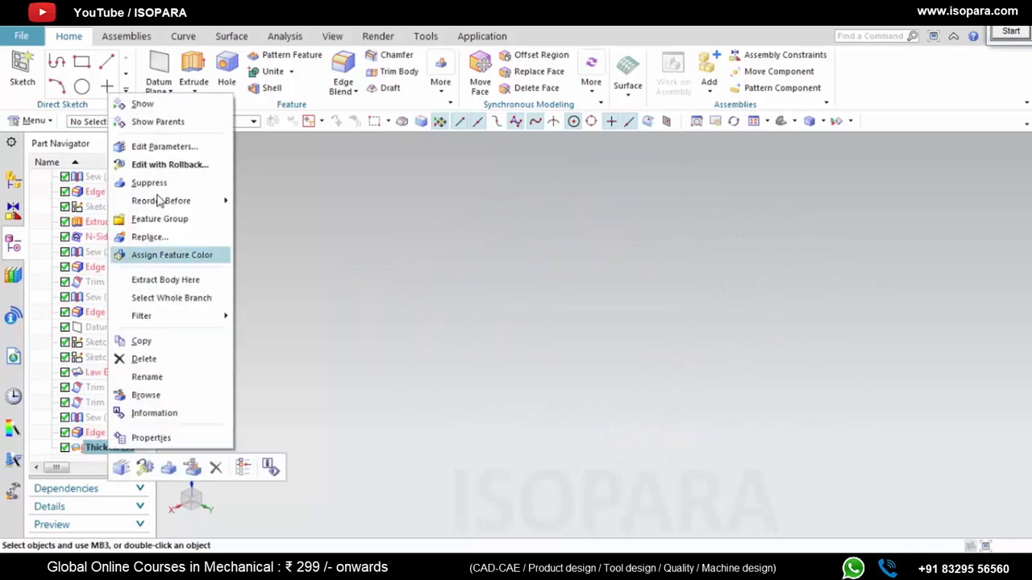
pyautogui.click(147, 105)
pyautogui.scroll(2, 572, 320)
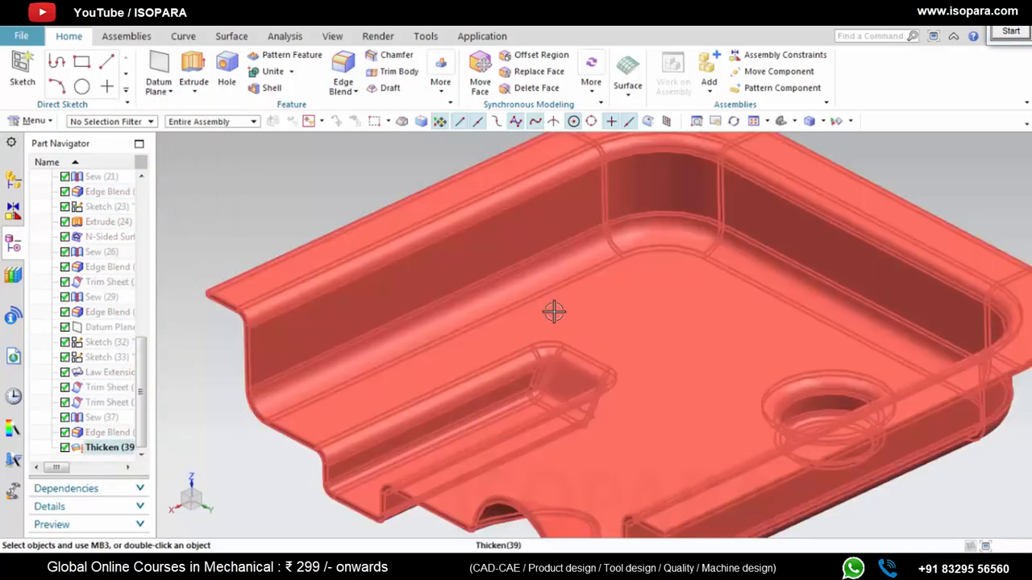
pyautogui.scroll(-4, 545, 299)
# Step: Change the display color of the thickened tray body to light purple
pyautogui.moveTo(626, 395); pyautogui.dragTo(615, 388, button='middle')
pyautogui.click(596, 368)
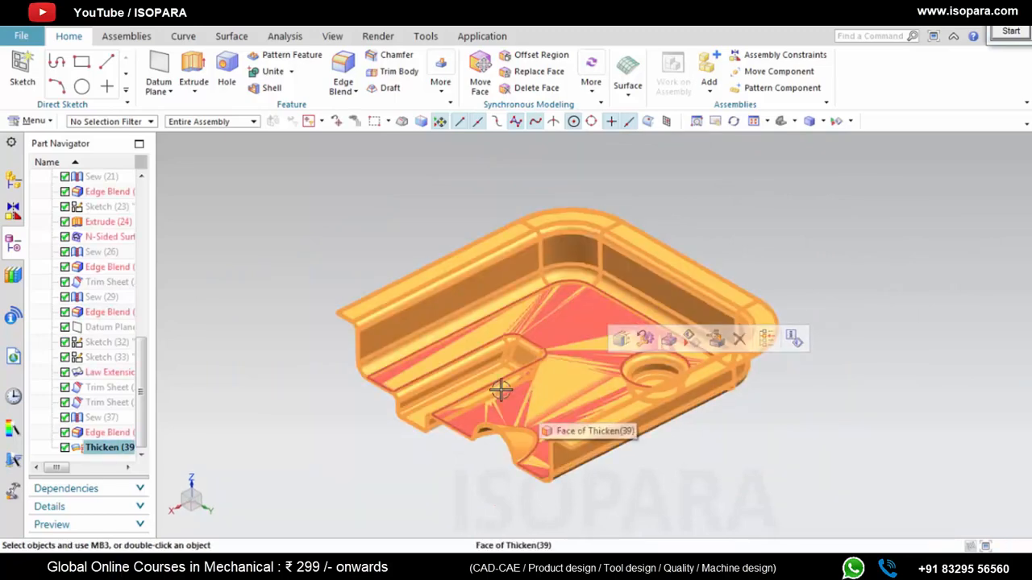
pyautogui.hotkey('ctrl', 'j')
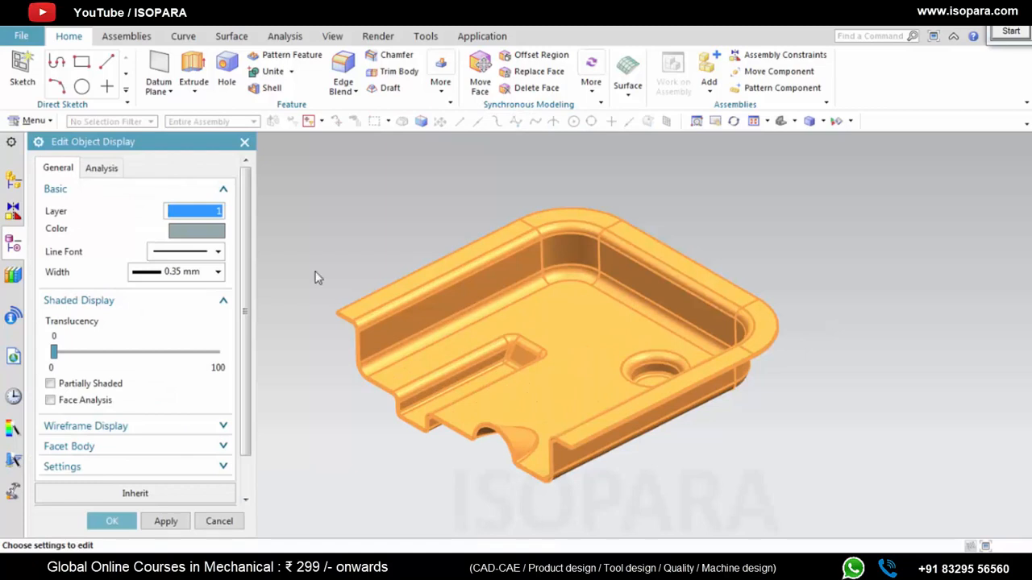
pyautogui.click(195, 232)
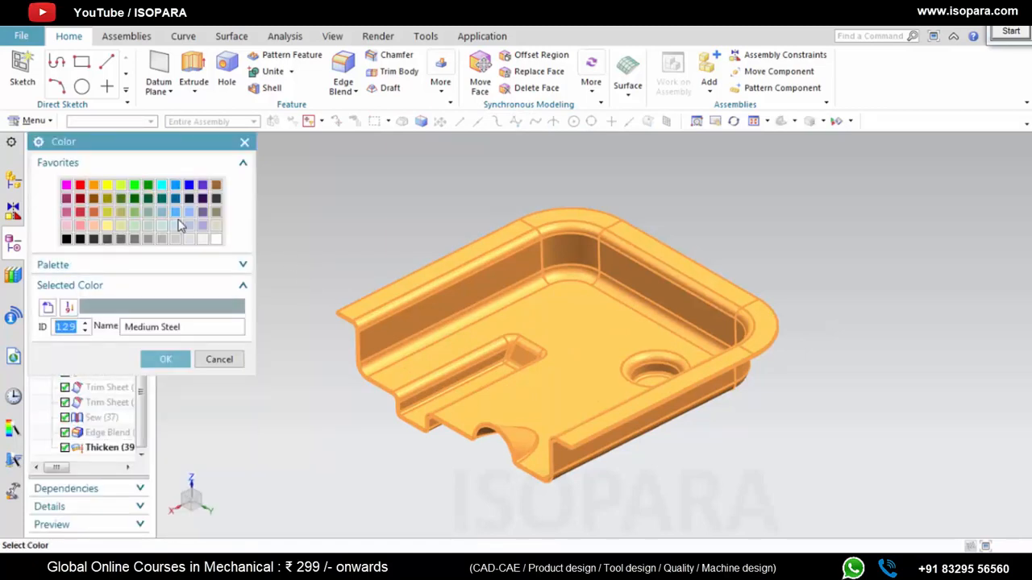
pyautogui.click(190, 226)
pyautogui.click(203, 228)
pyautogui.click(169, 360)
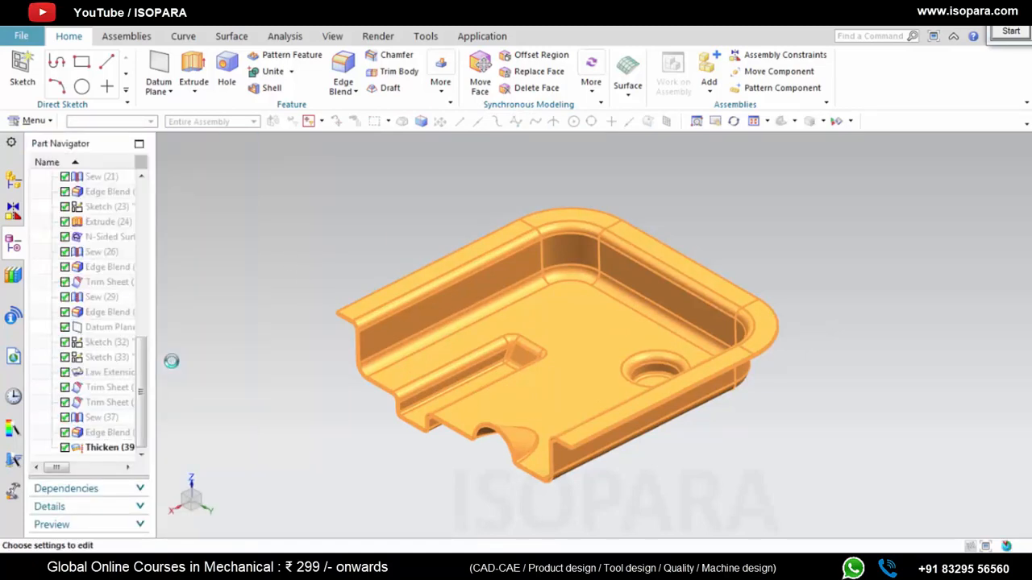
pyautogui.click(125, 521)
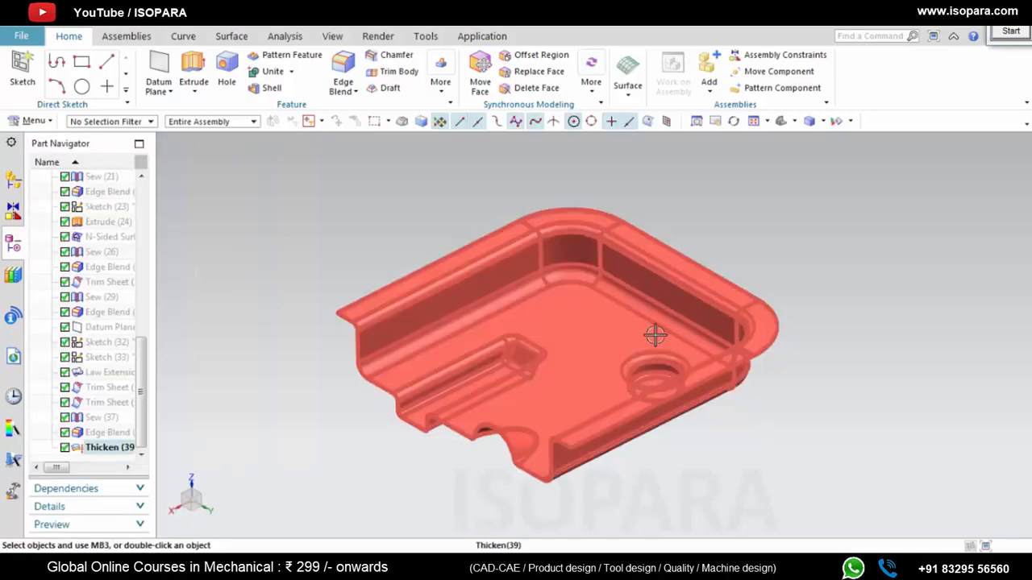
pyautogui.scroll(5, 654, 336)
pyautogui.scroll(-5, 654, 336)
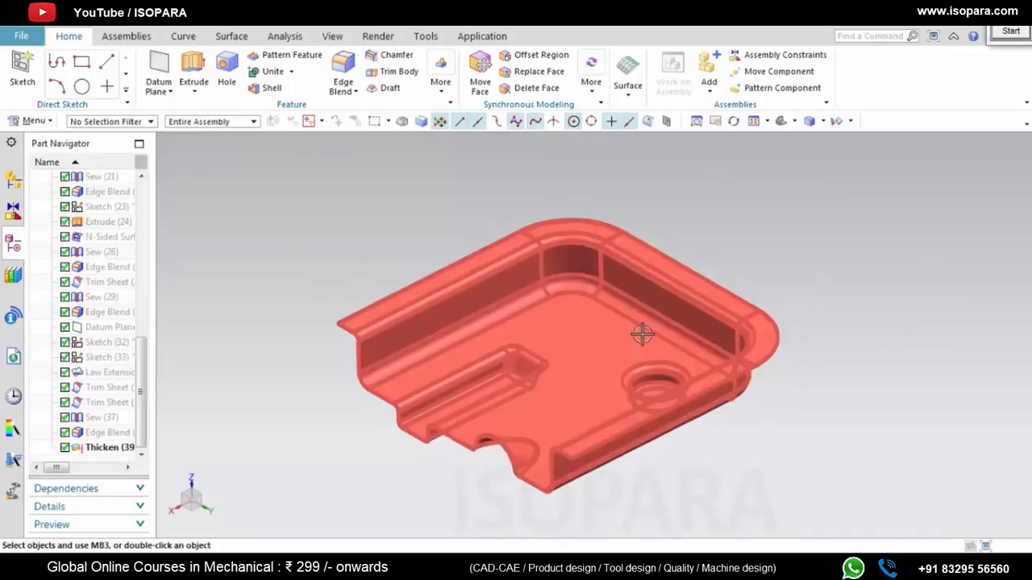
pyautogui.moveTo(642, 334); pyautogui.dragTo(635, 282, button='middle')
pyautogui.scroll(3, 635, 339)
pyautogui.scroll(-3, 635, 339)
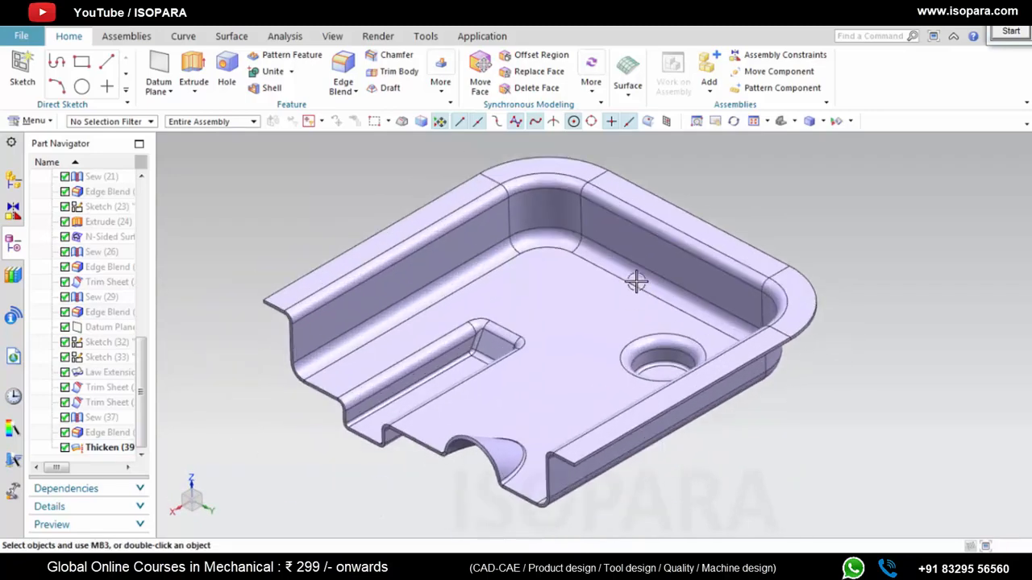
pyautogui.click(627, 294)
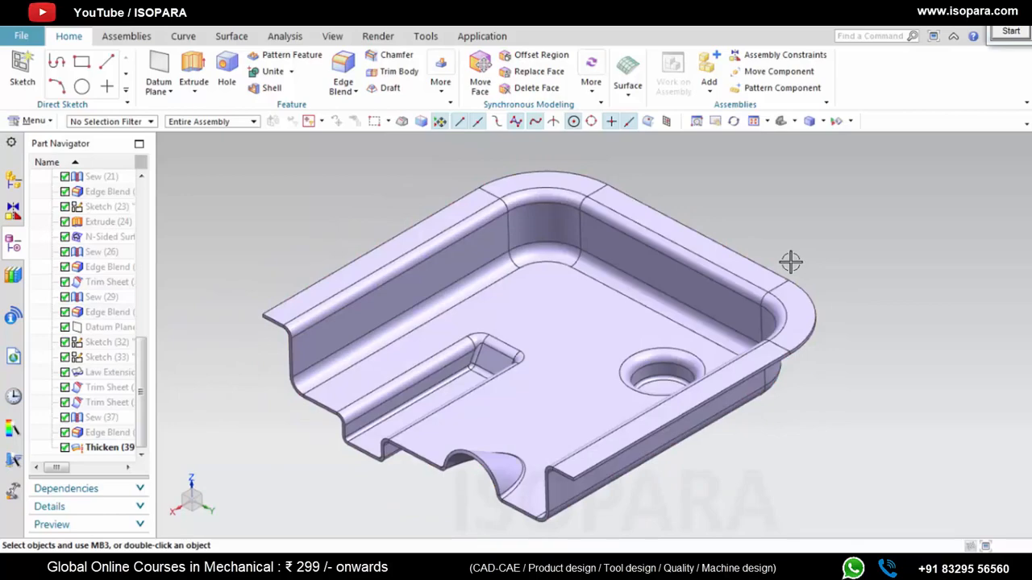